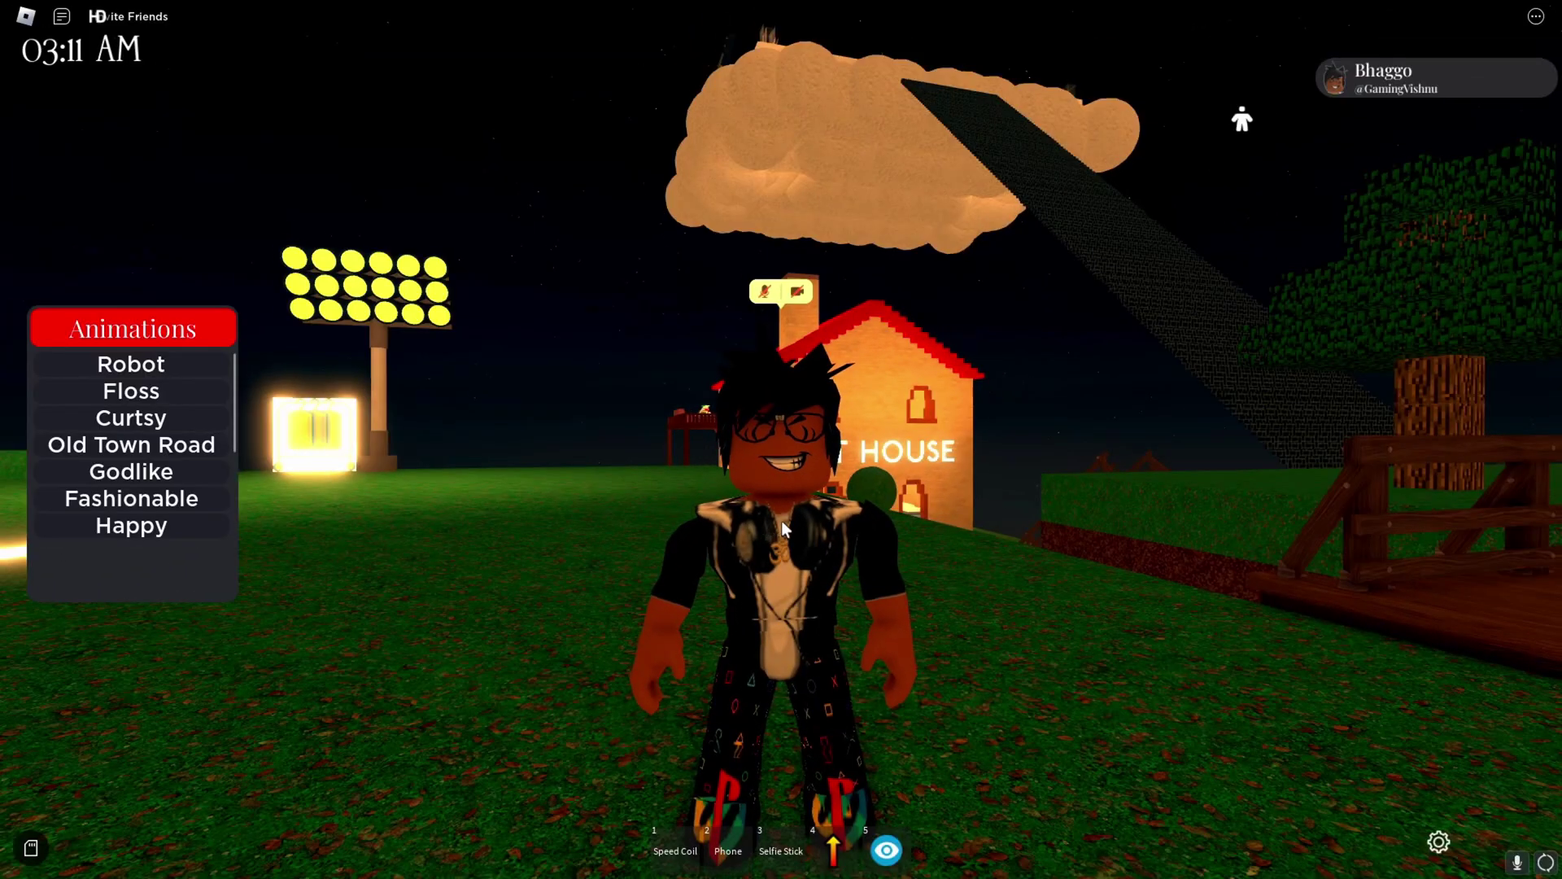
right_click(782, 522)
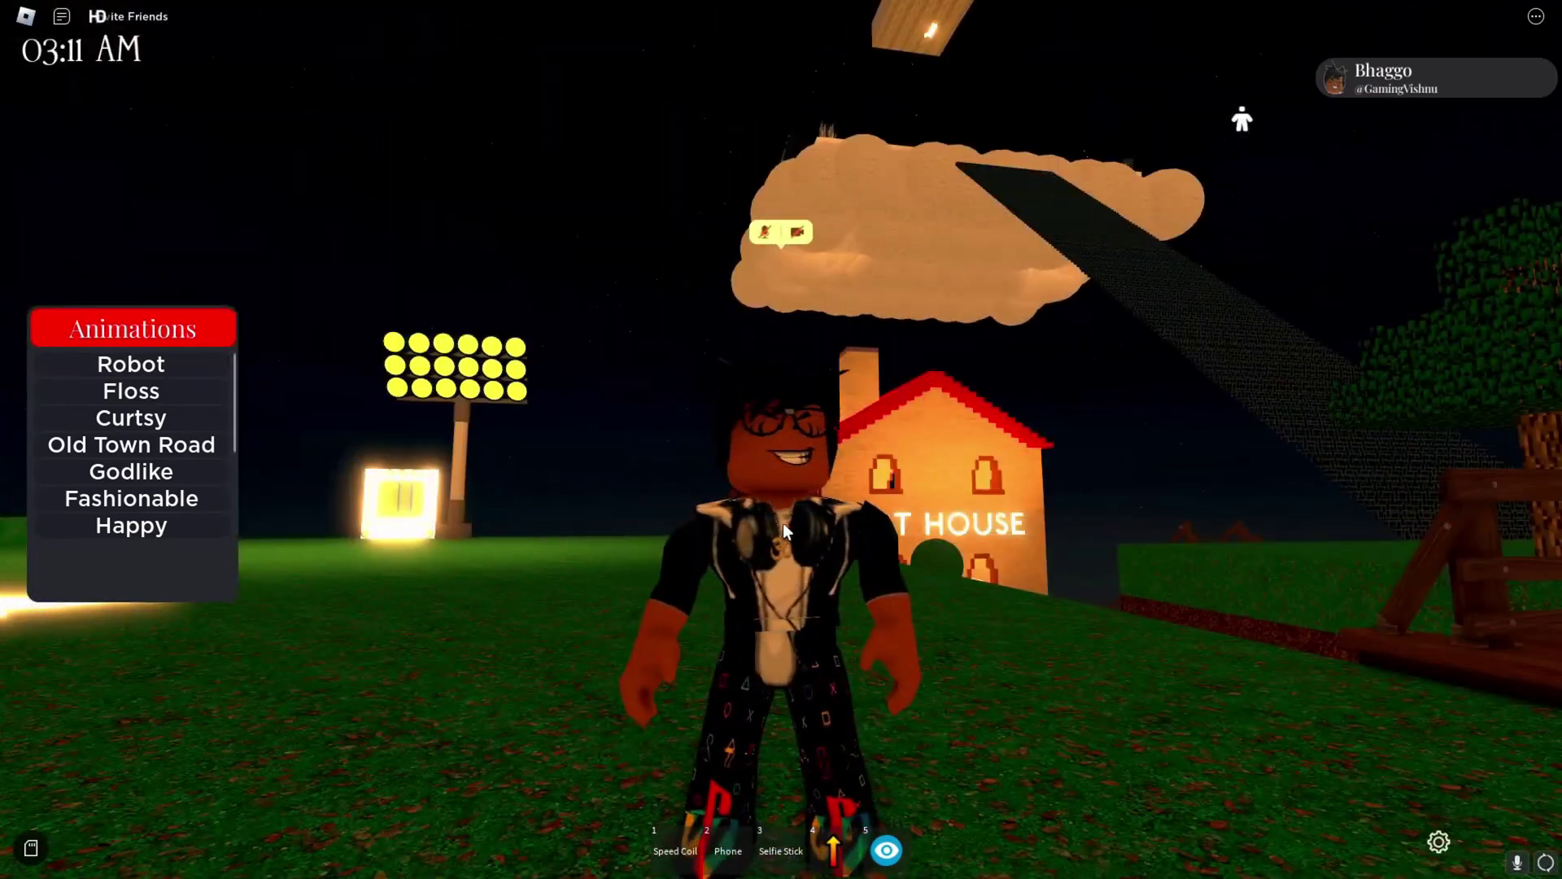
right_click(782, 522)
scroll(783, 523, up, 3)
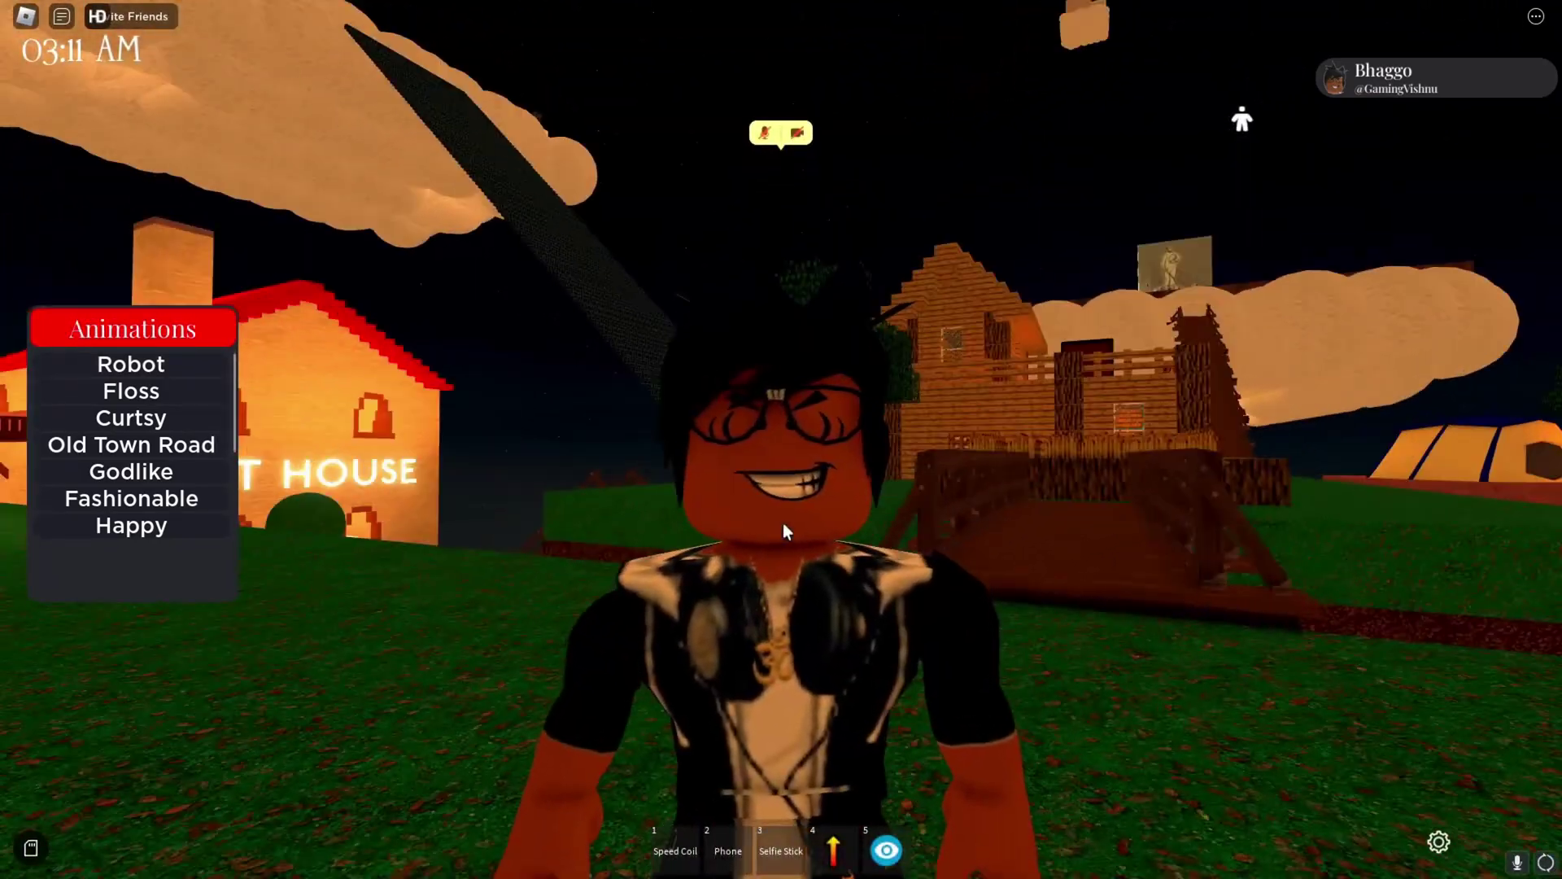
scroll(783, 523, down, 3)
right_click(783, 523)
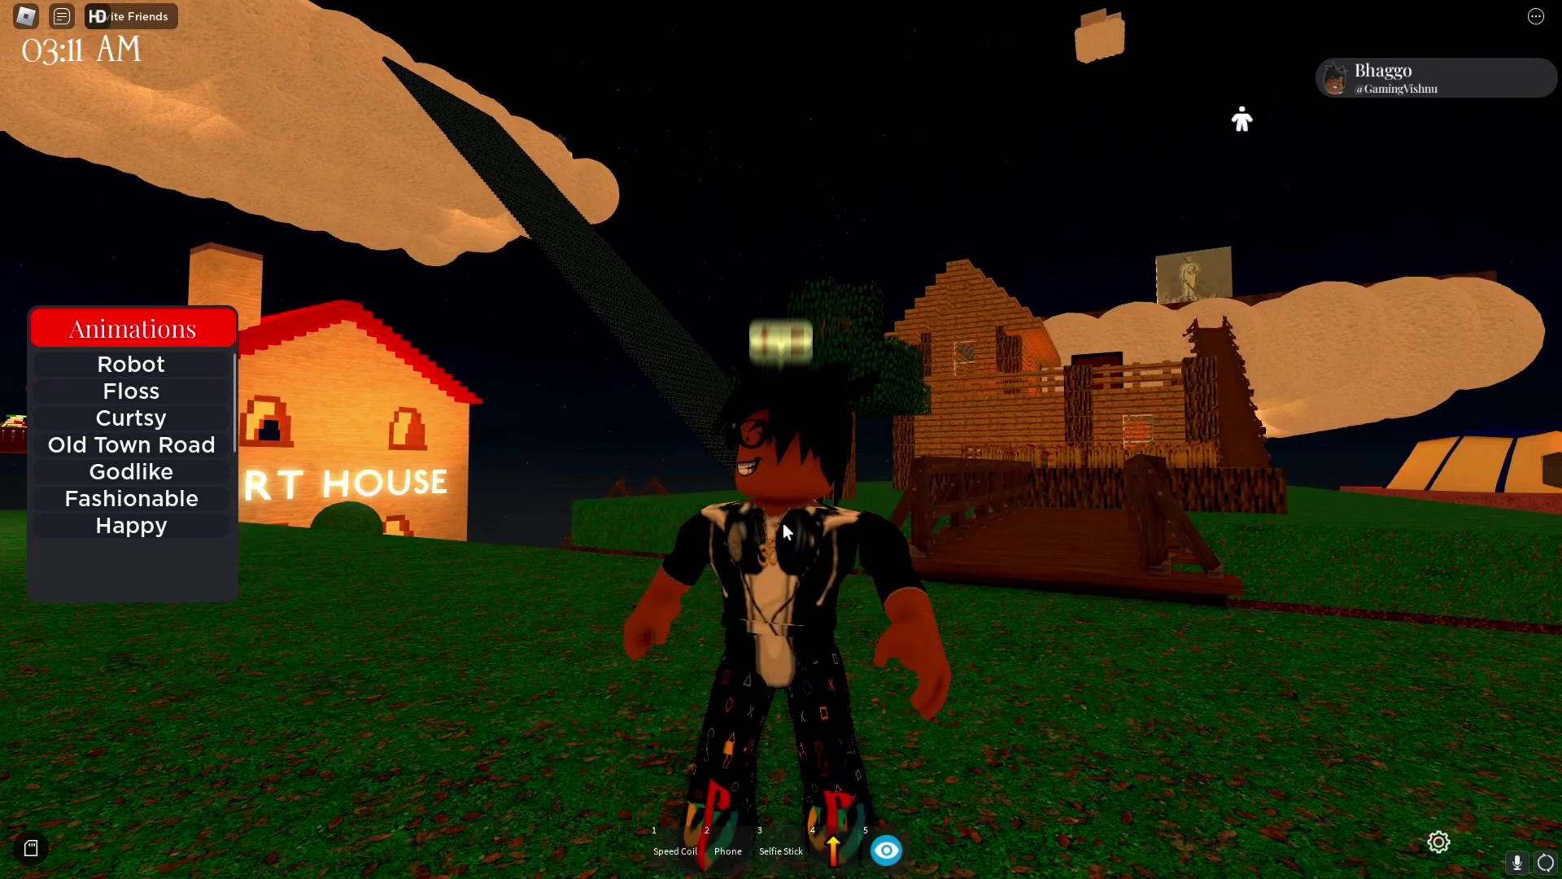
key(space)
key(space)
right_click(782, 523)
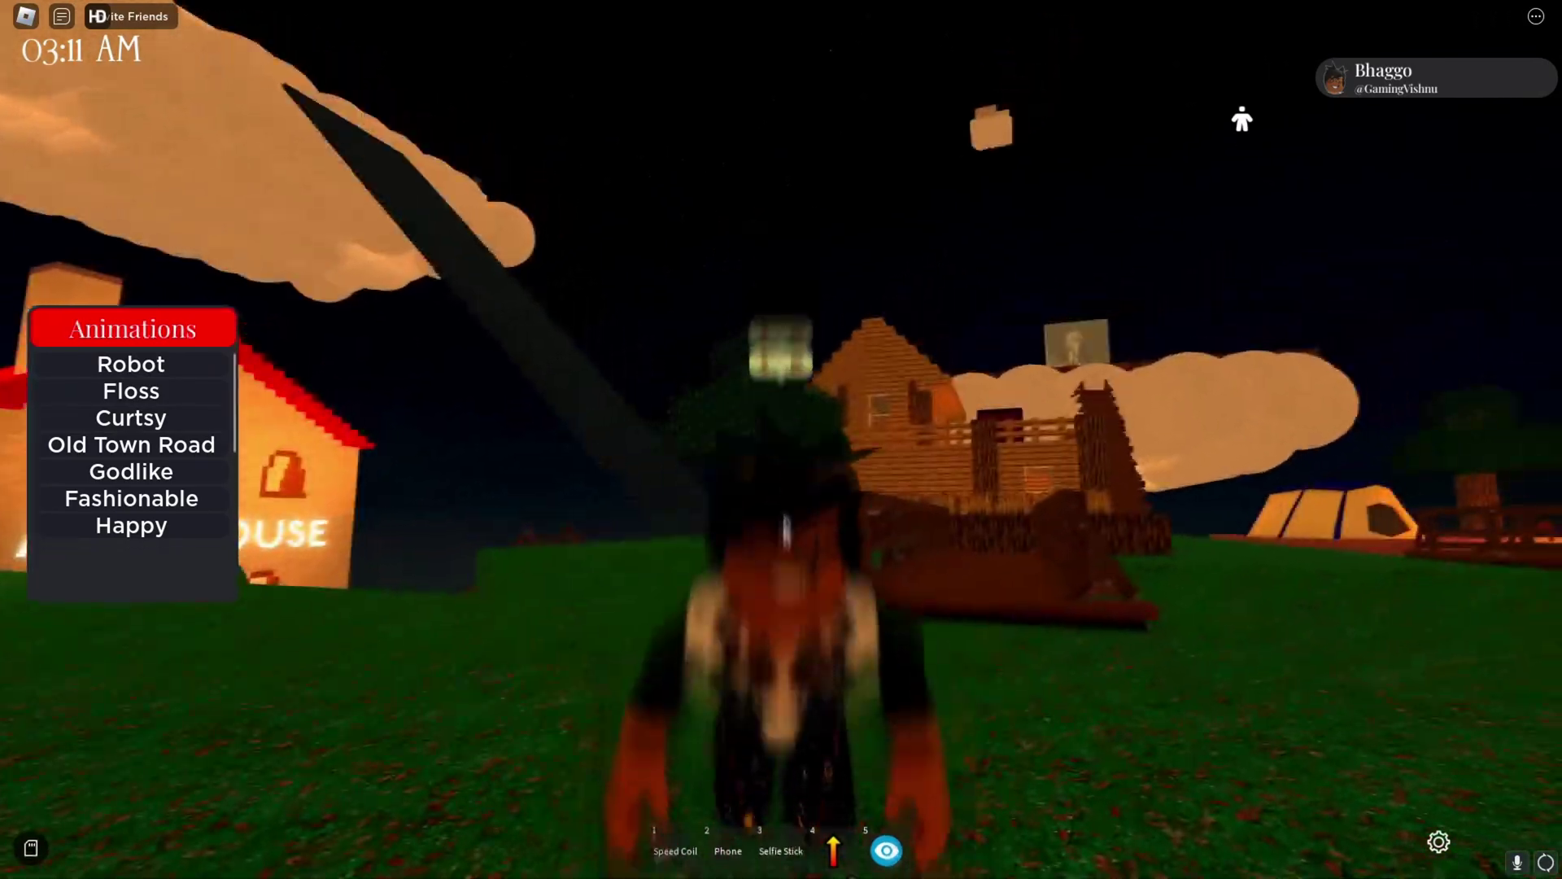
right_click(783, 522)
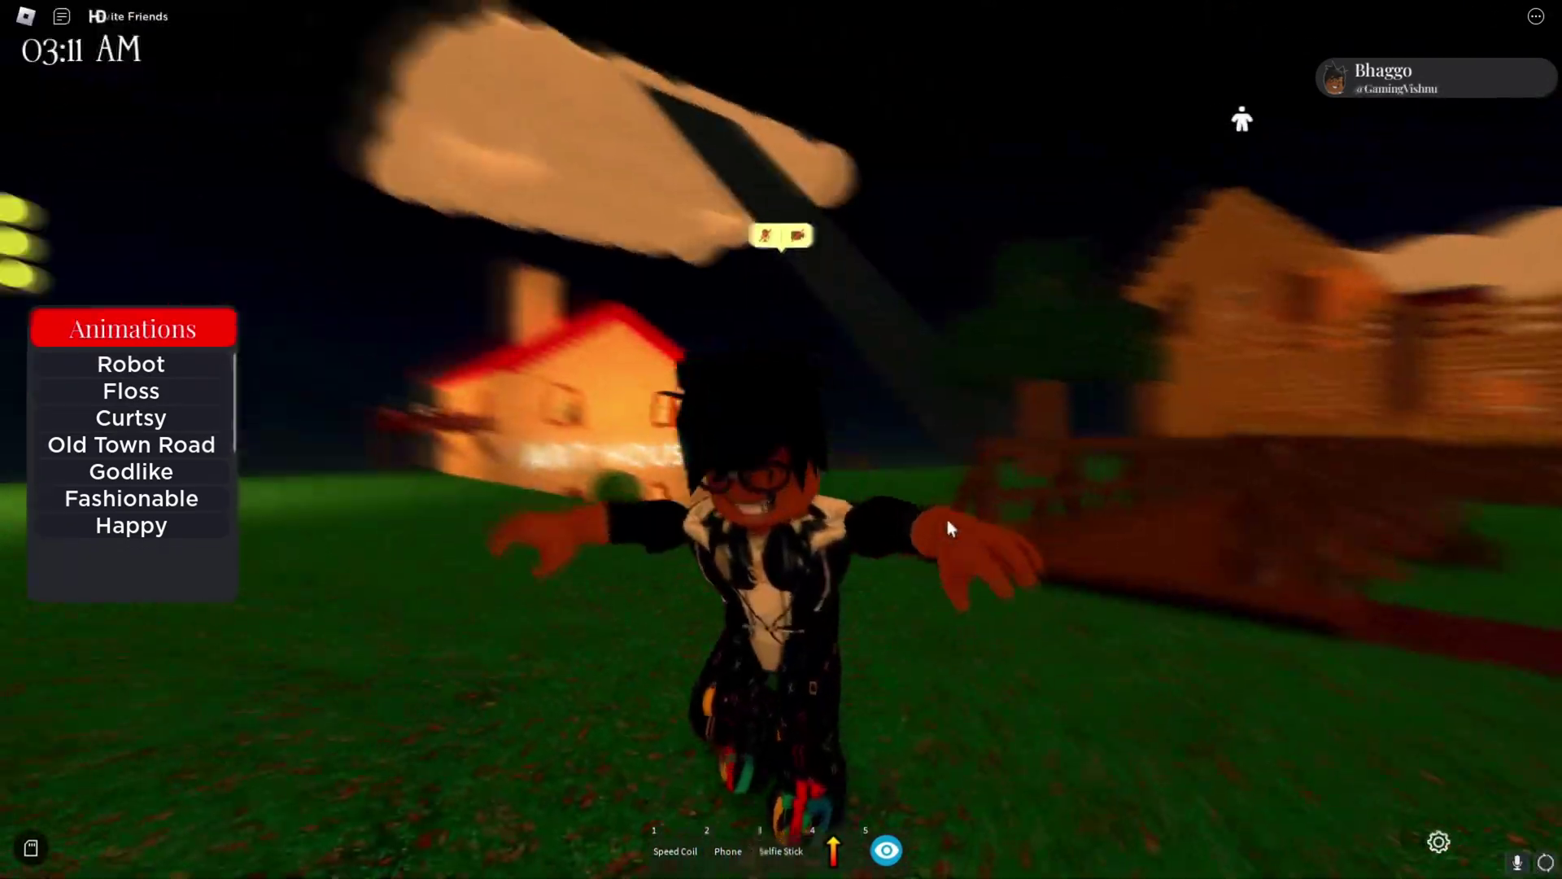
right_click(949, 520)
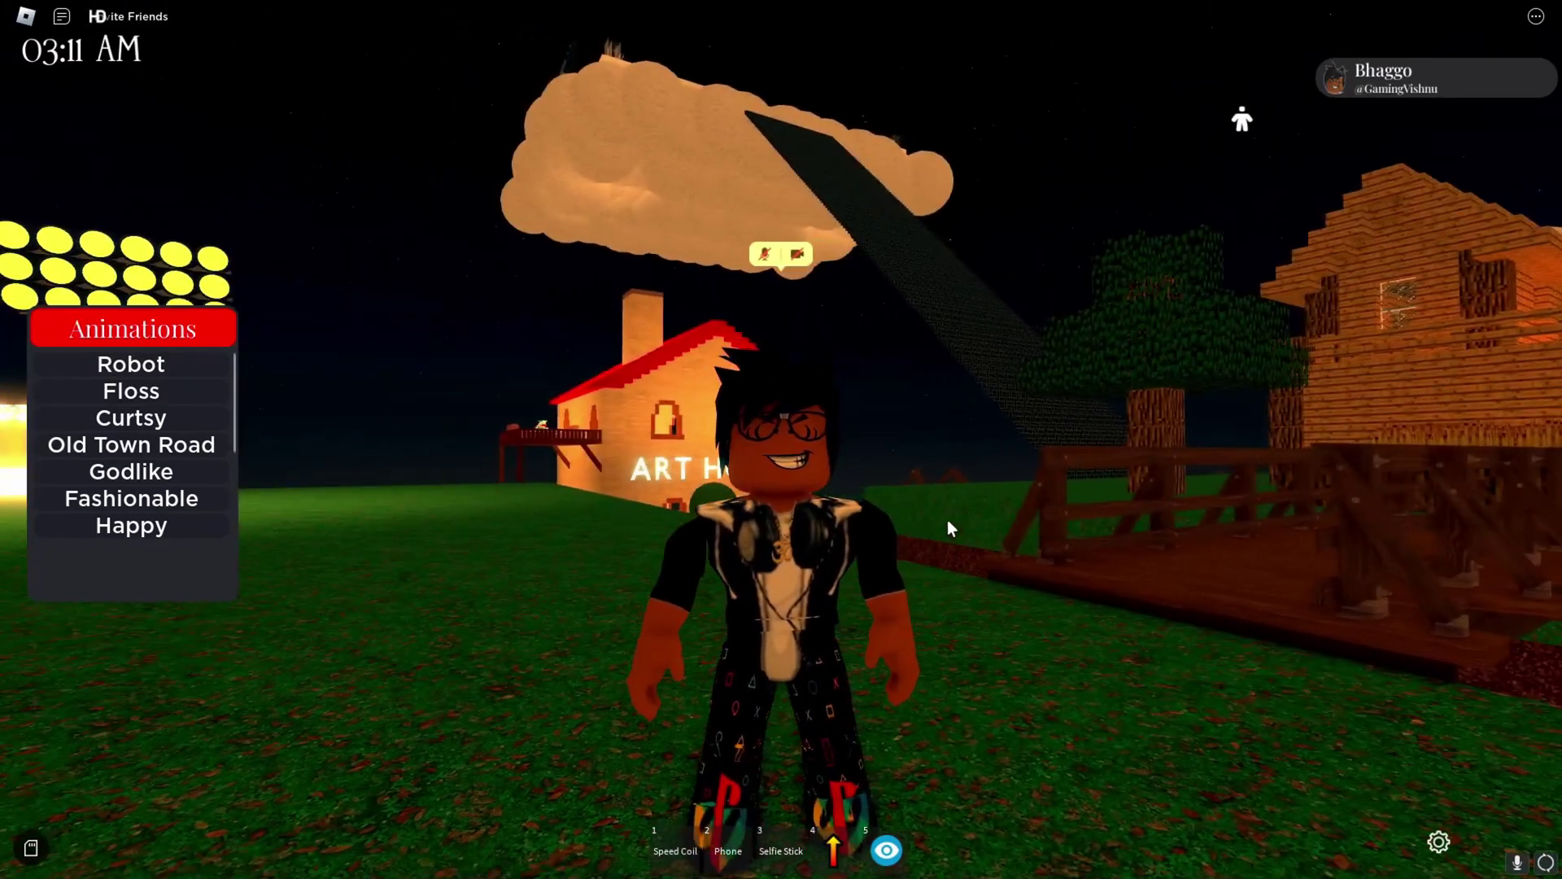
Walk the avatar over to the log border of the wheat field and jump down toward the Art House
right_click(949, 521)
key(w)
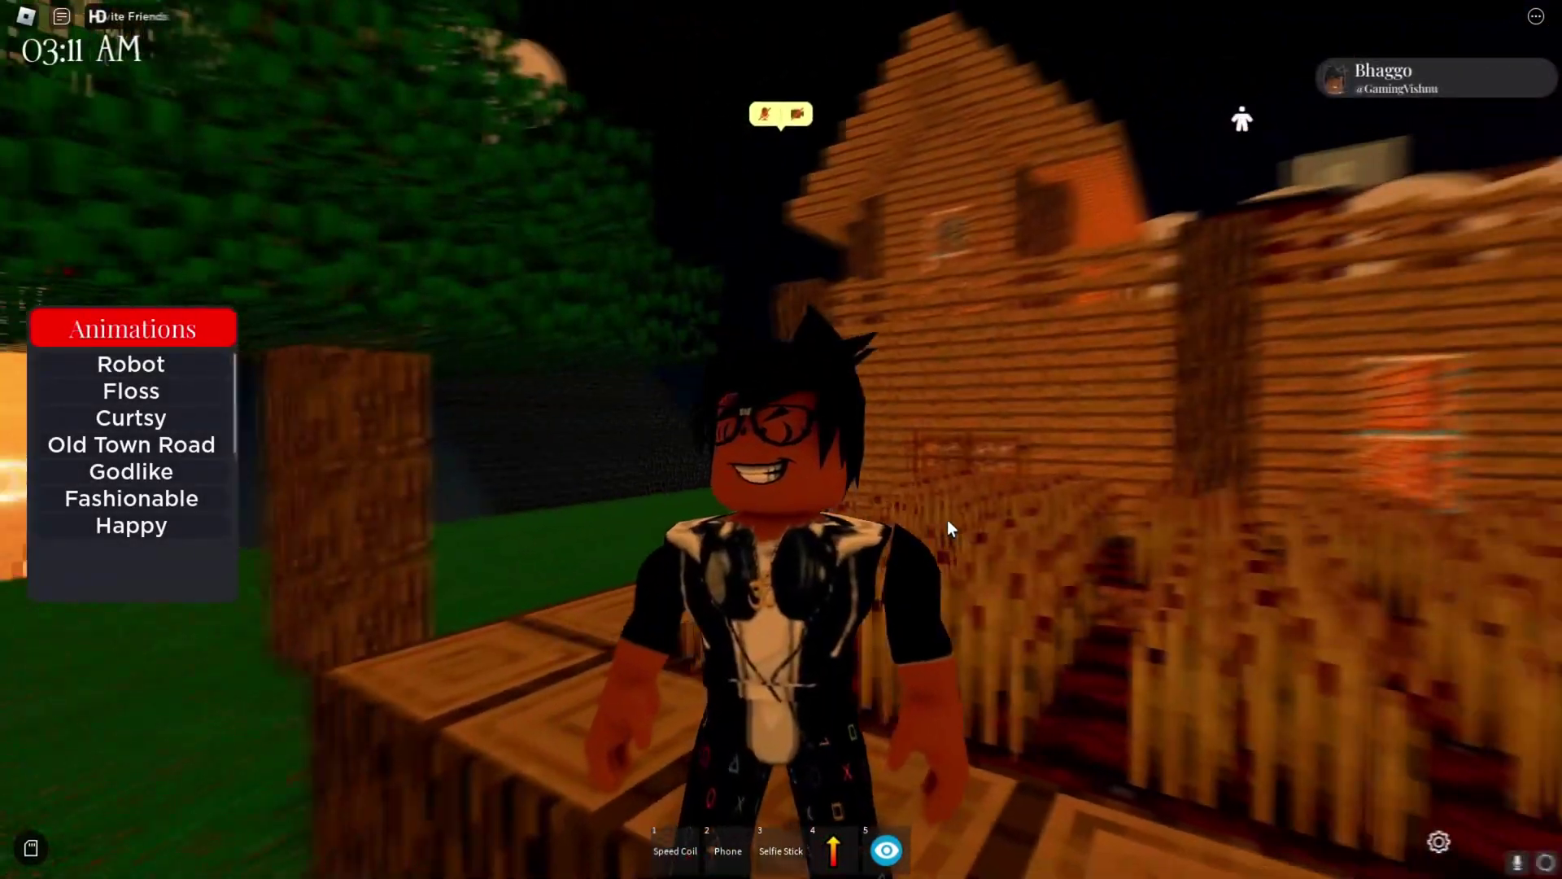
right_click(948, 527)
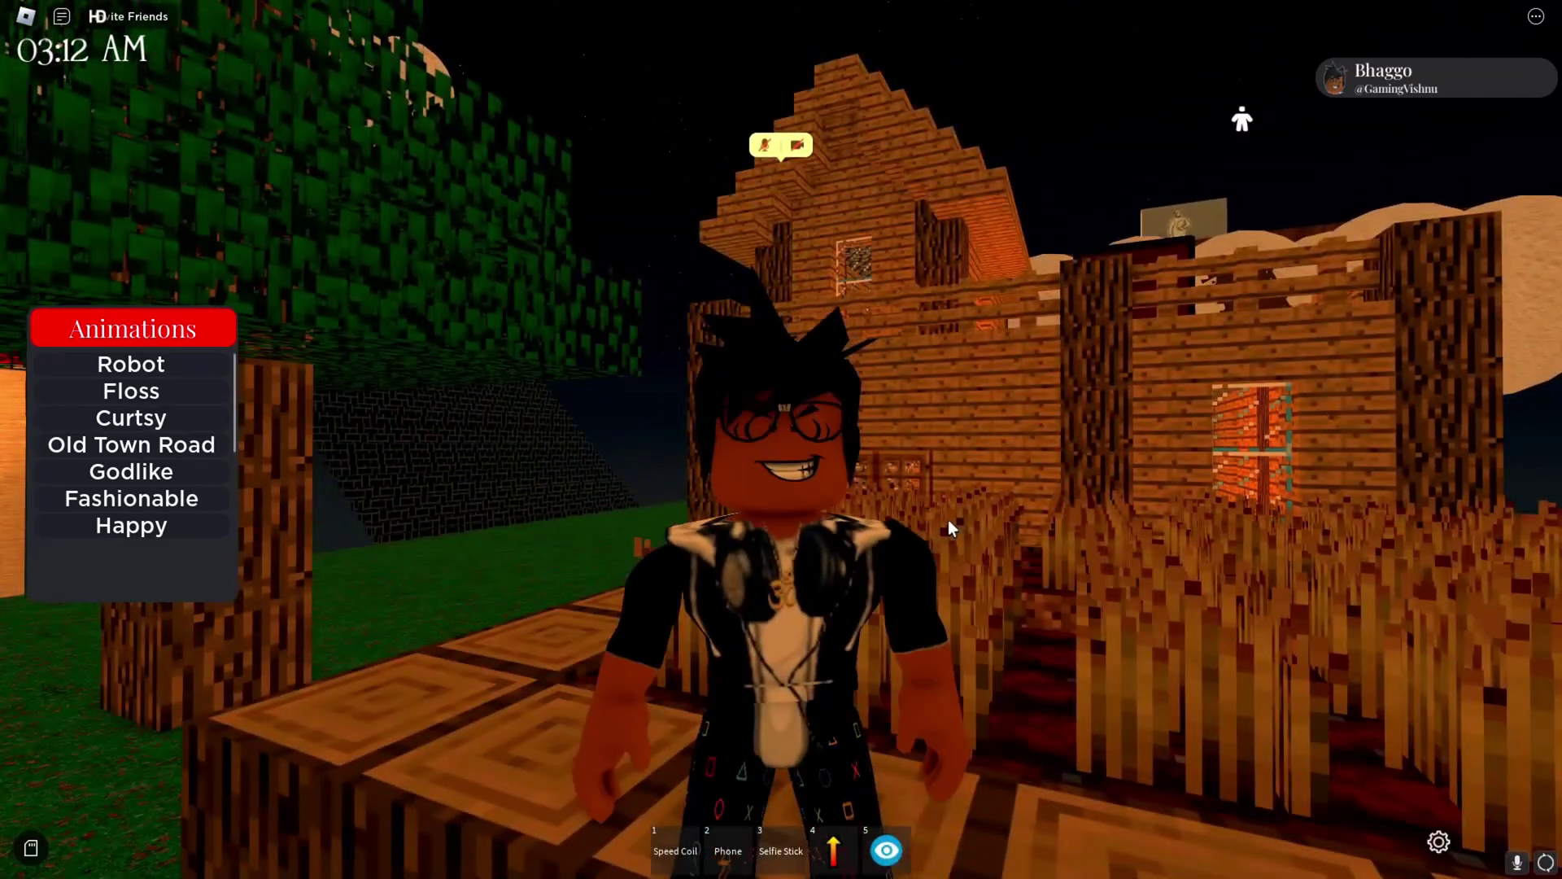
right_click(949, 519)
key(w)
key(space)
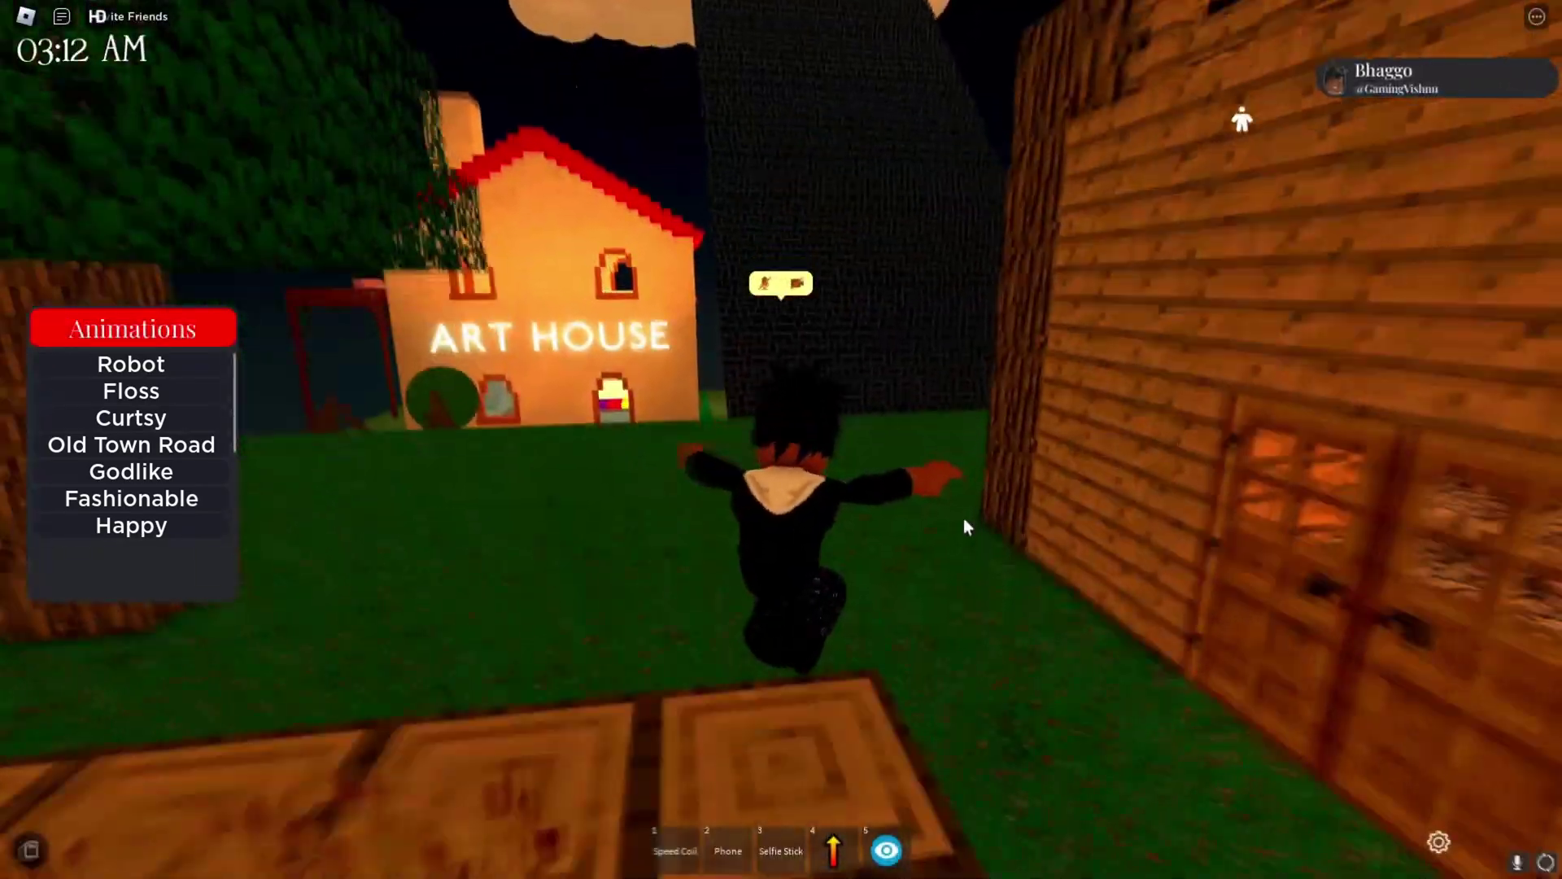
right_click(964, 519)
key(space)
key(w)
right_click(923, 526)
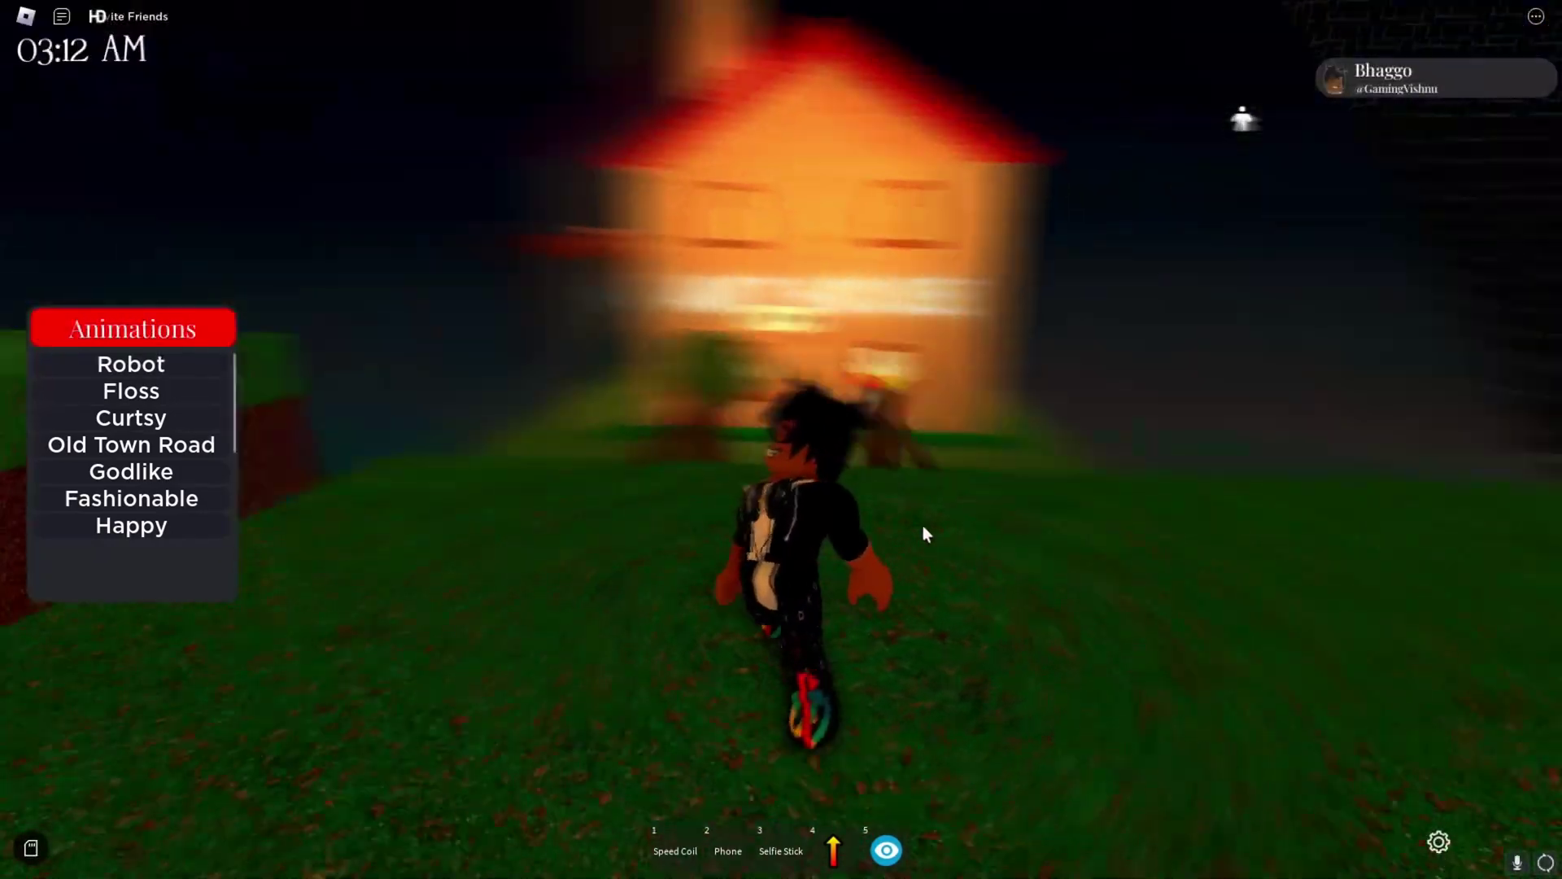
Turn the avatar to face the camera beside the large tree, equip the Selfie Stick for a close-up and put it away
key(s)
right_click(1042, 521)
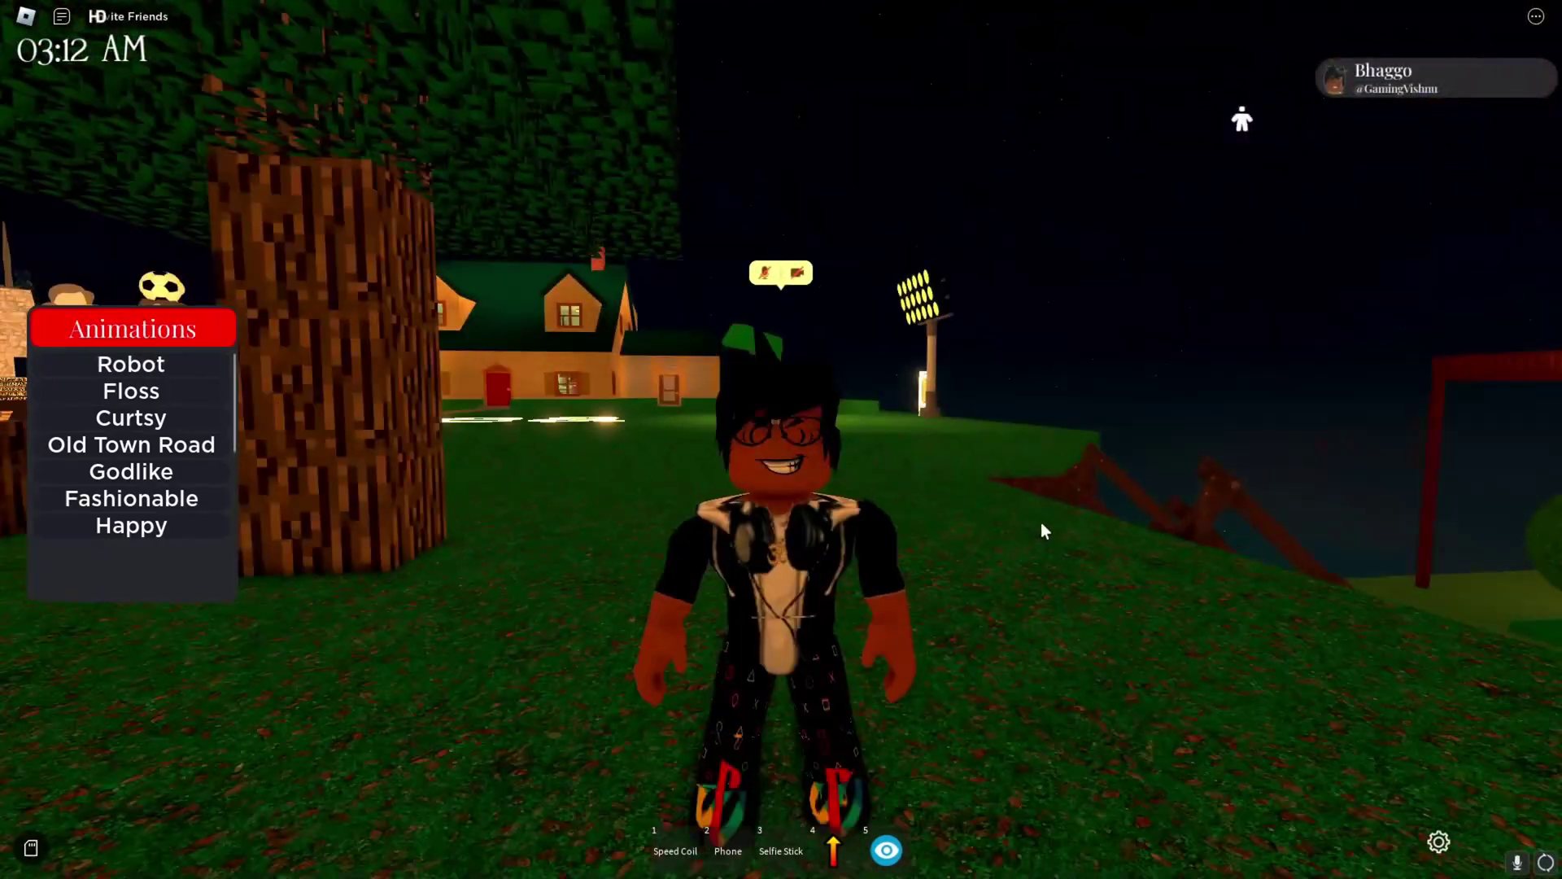
key(3)
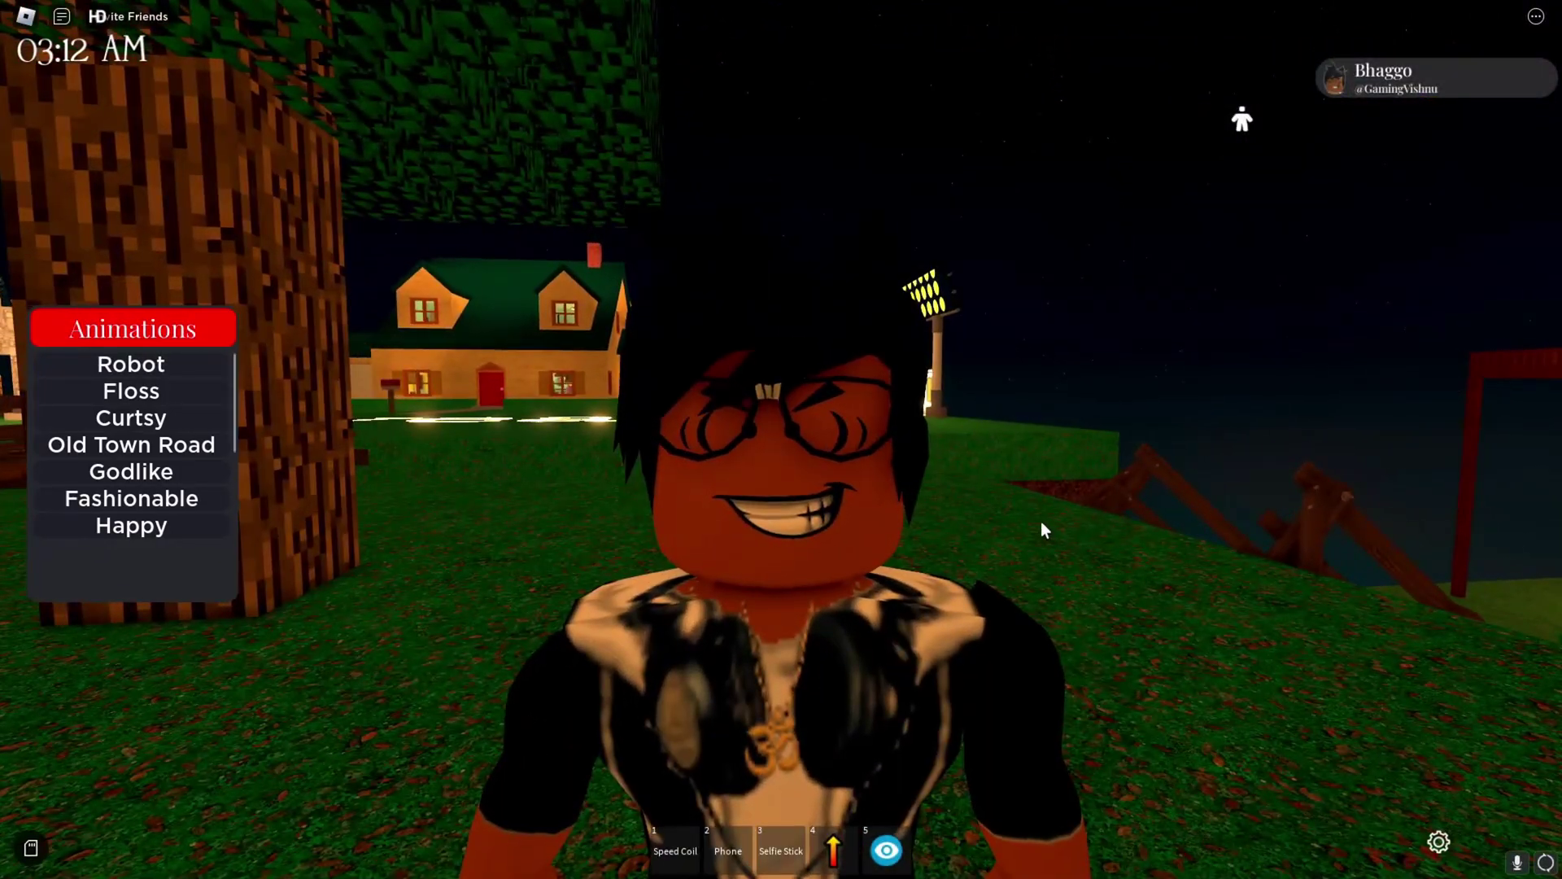
key(3)
Run the avatar around the wooden house to its double doors
key(s)
right_click(1091, 521)
right_click(1091, 522)
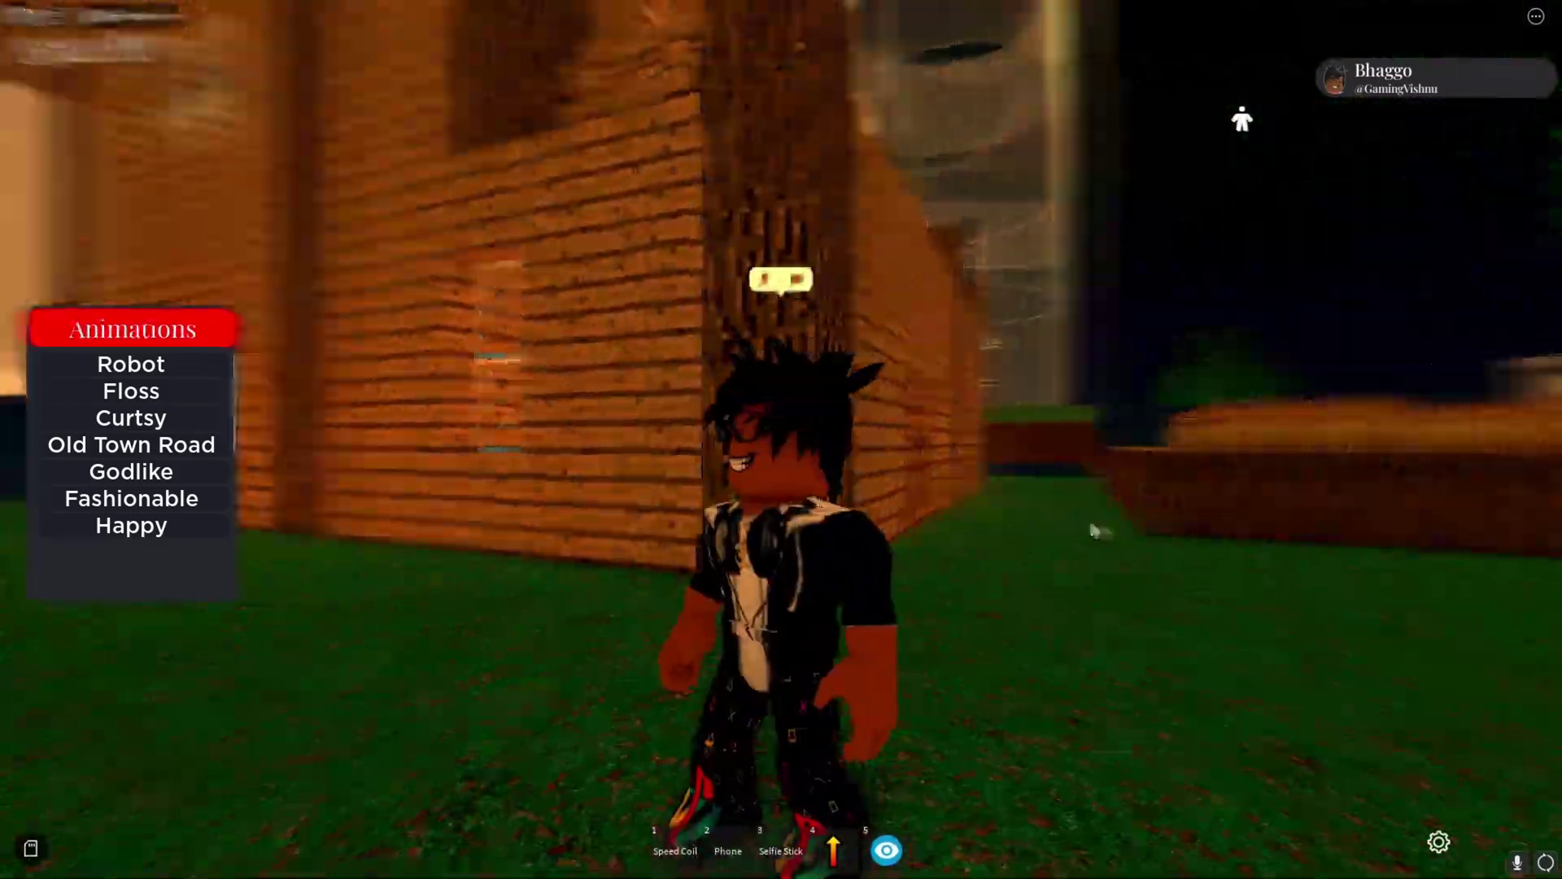
key(w)
key(space)
right_click(789, 429)
key(s)
right_click(1058, 423)
key(w)
key(space)
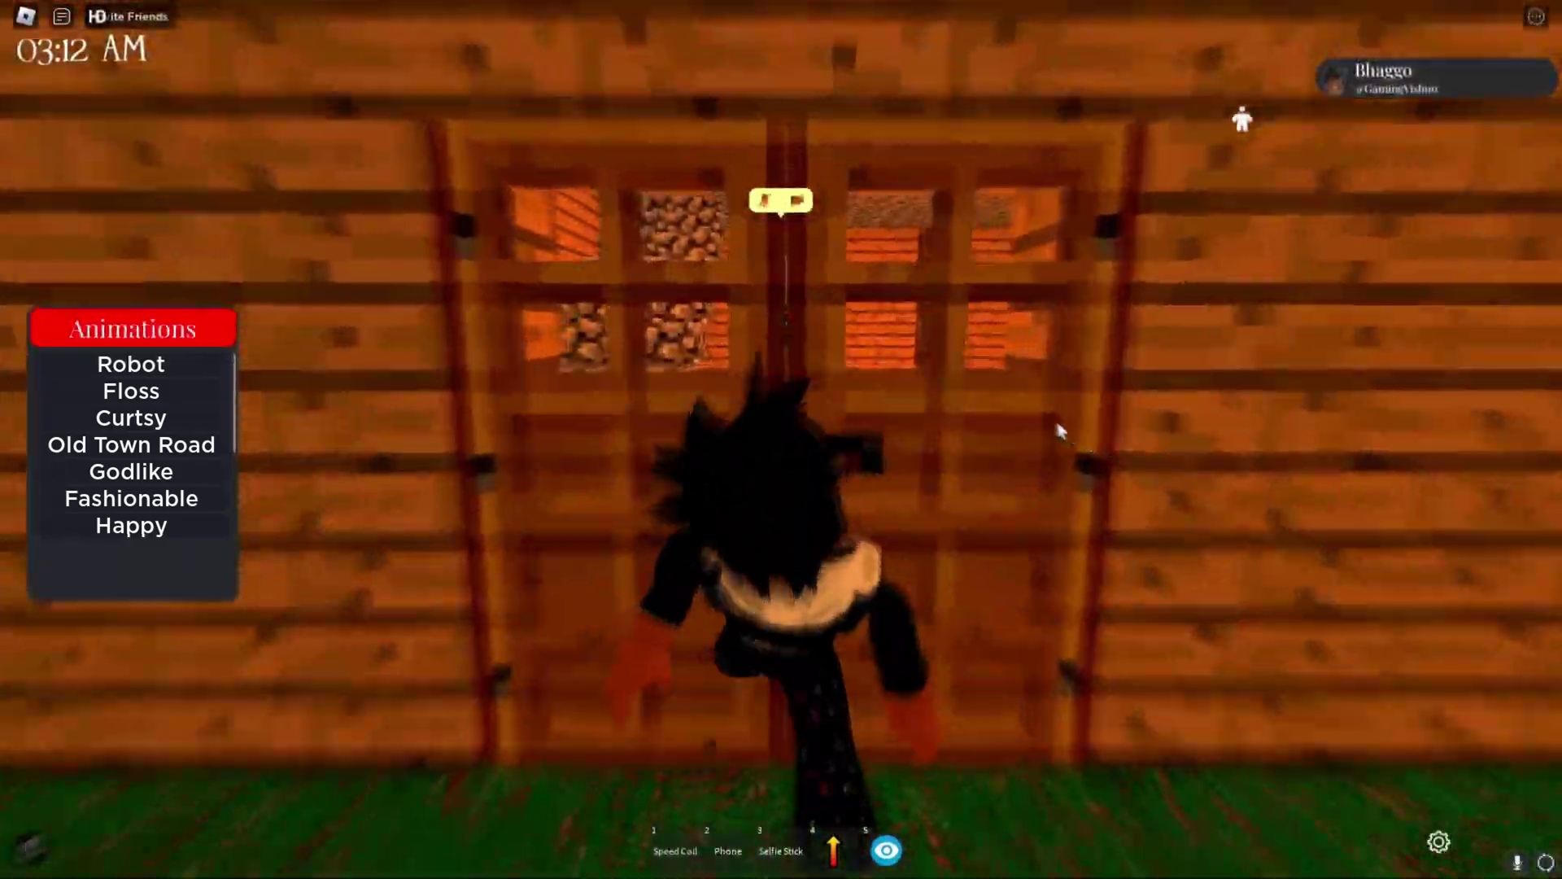
Enter the wooden house through the double doors and jump around the room inside
right_click(1074, 423)
key(s)
right_click(1078, 430)
key(w)
key(space)
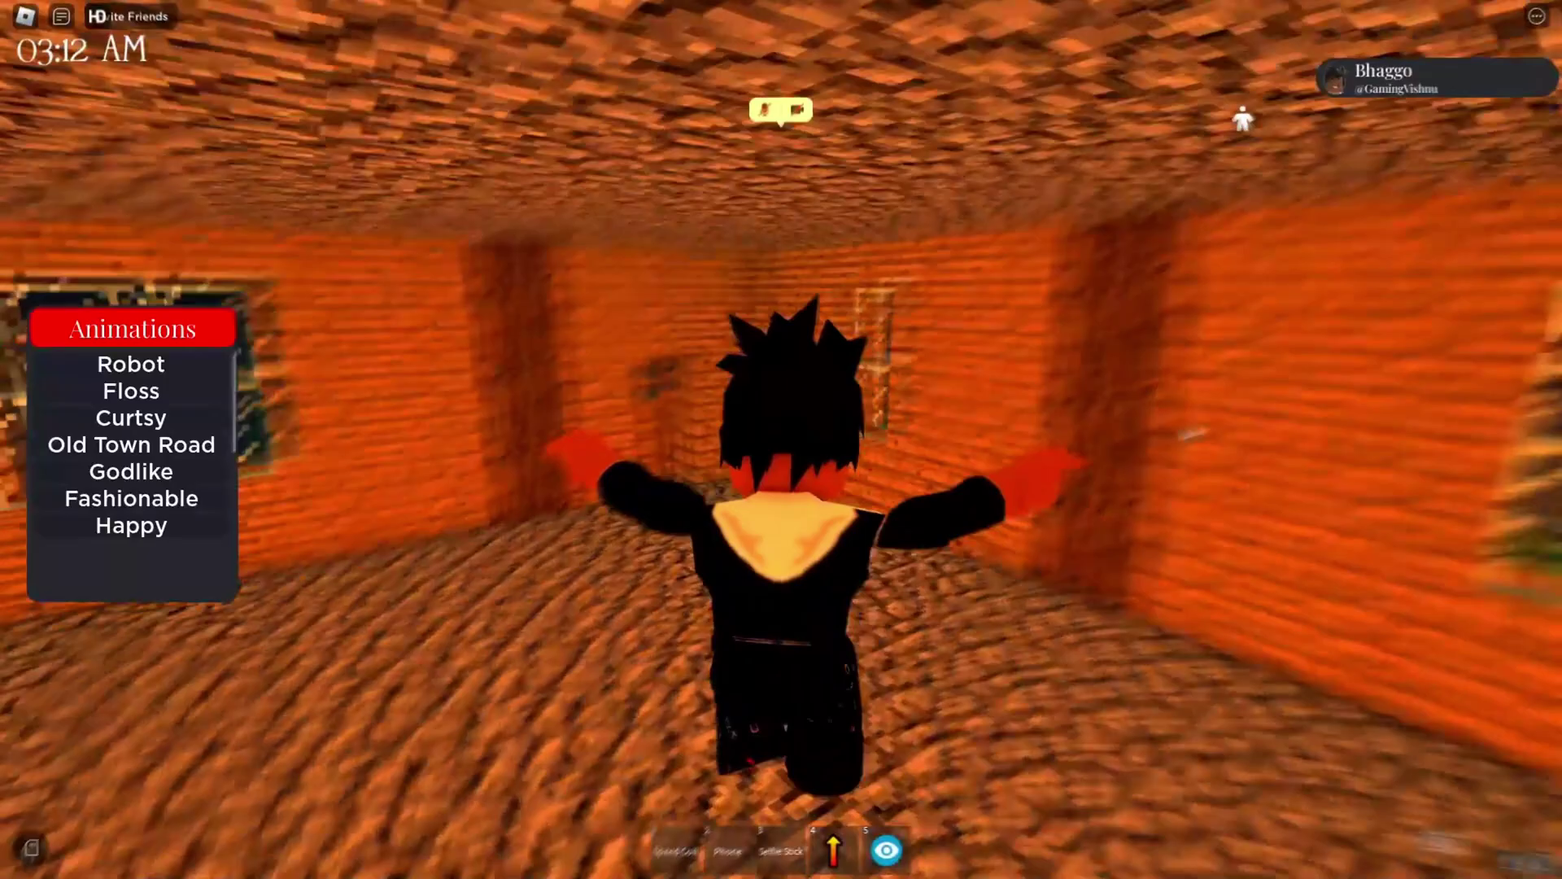
key(s)
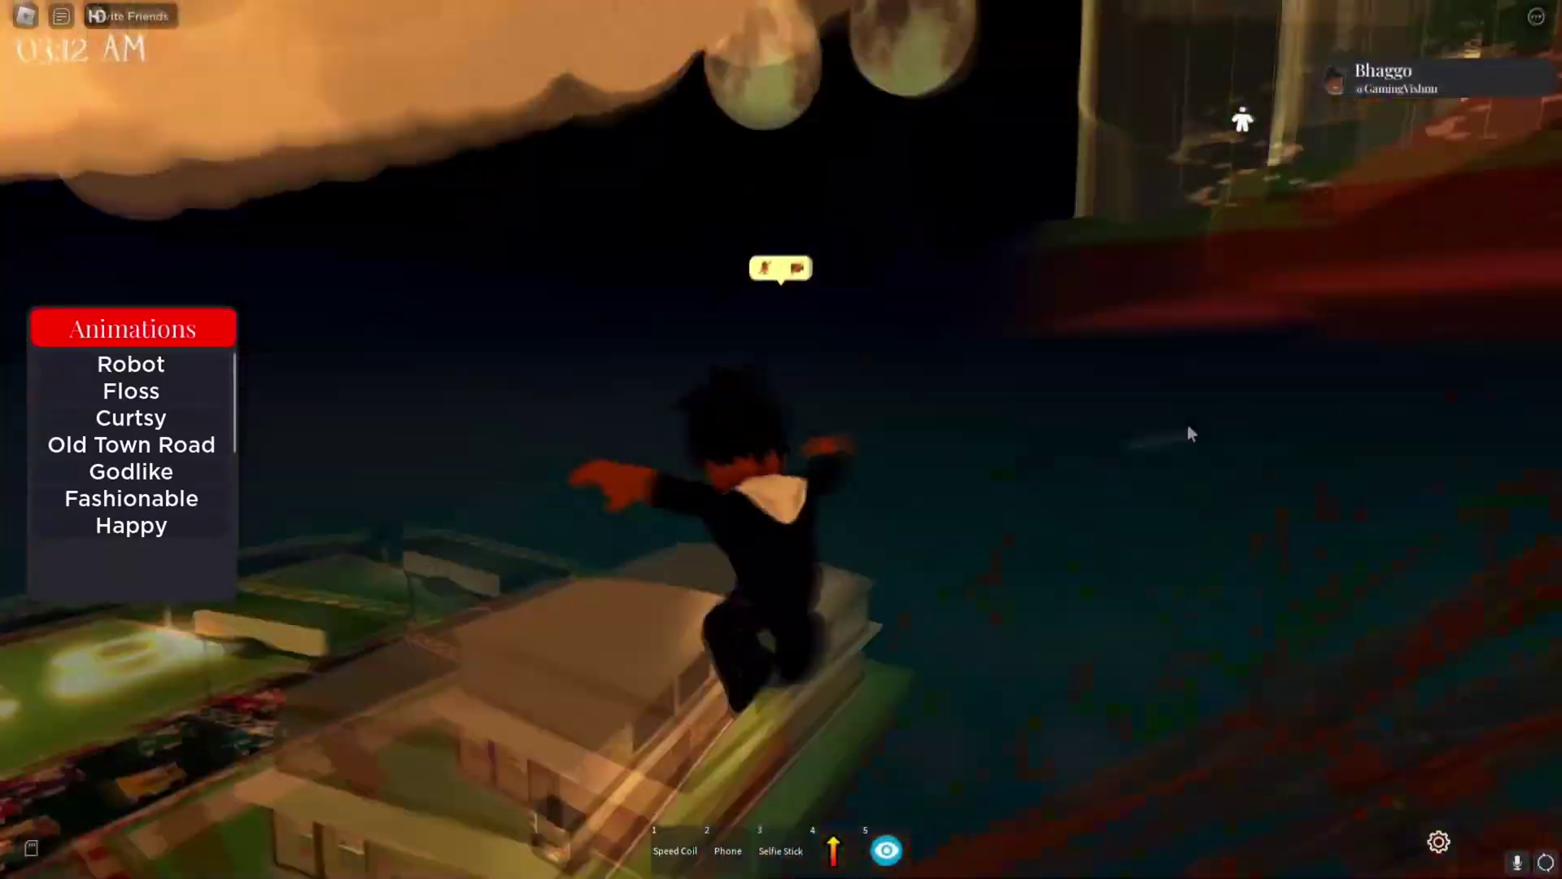
Bring the avatar onto the long wooden bridge toward the race track and turn it to face the camera
right_click(1191, 434)
key(w)
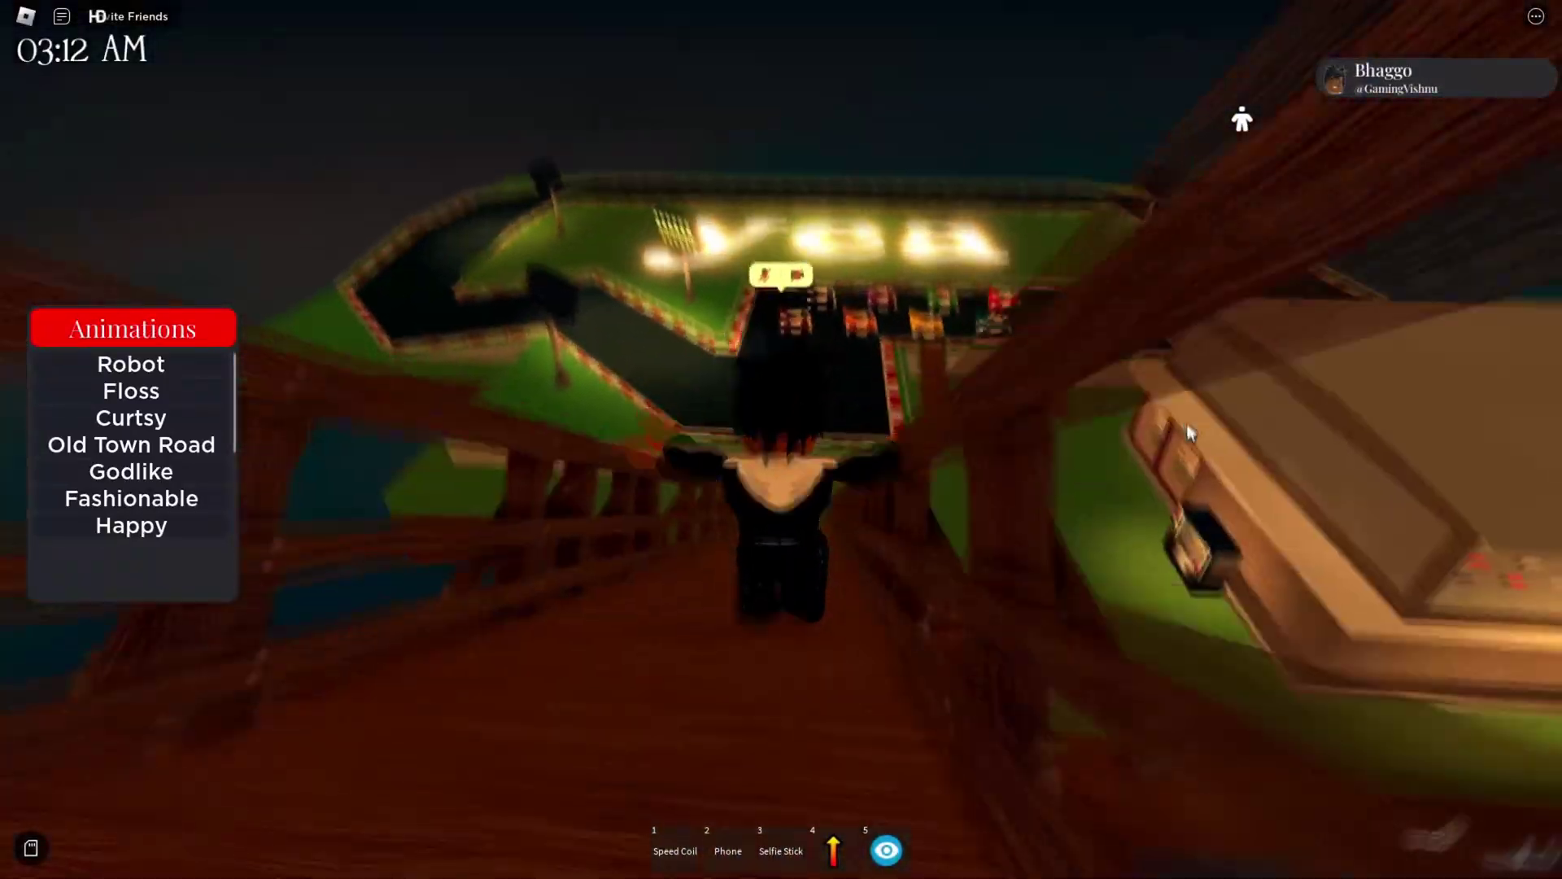
key(space)
key(s)
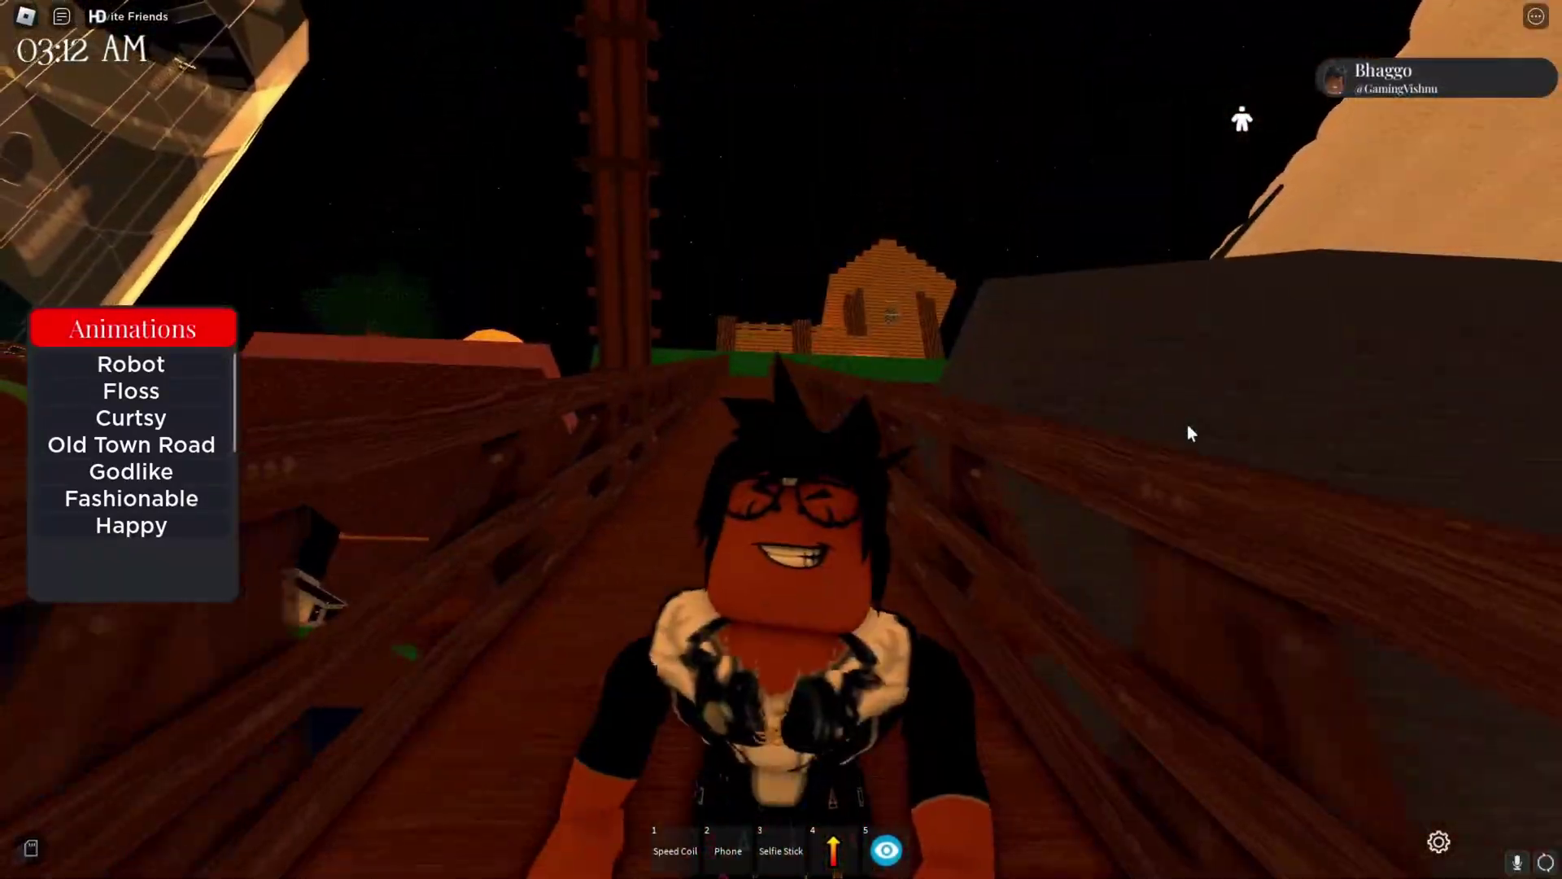
With shift lock on, run and jump off the bridge toward the grass by the vending machine
right_click(1188, 425)
key(w)
key(shift)
key(space)
key(space)
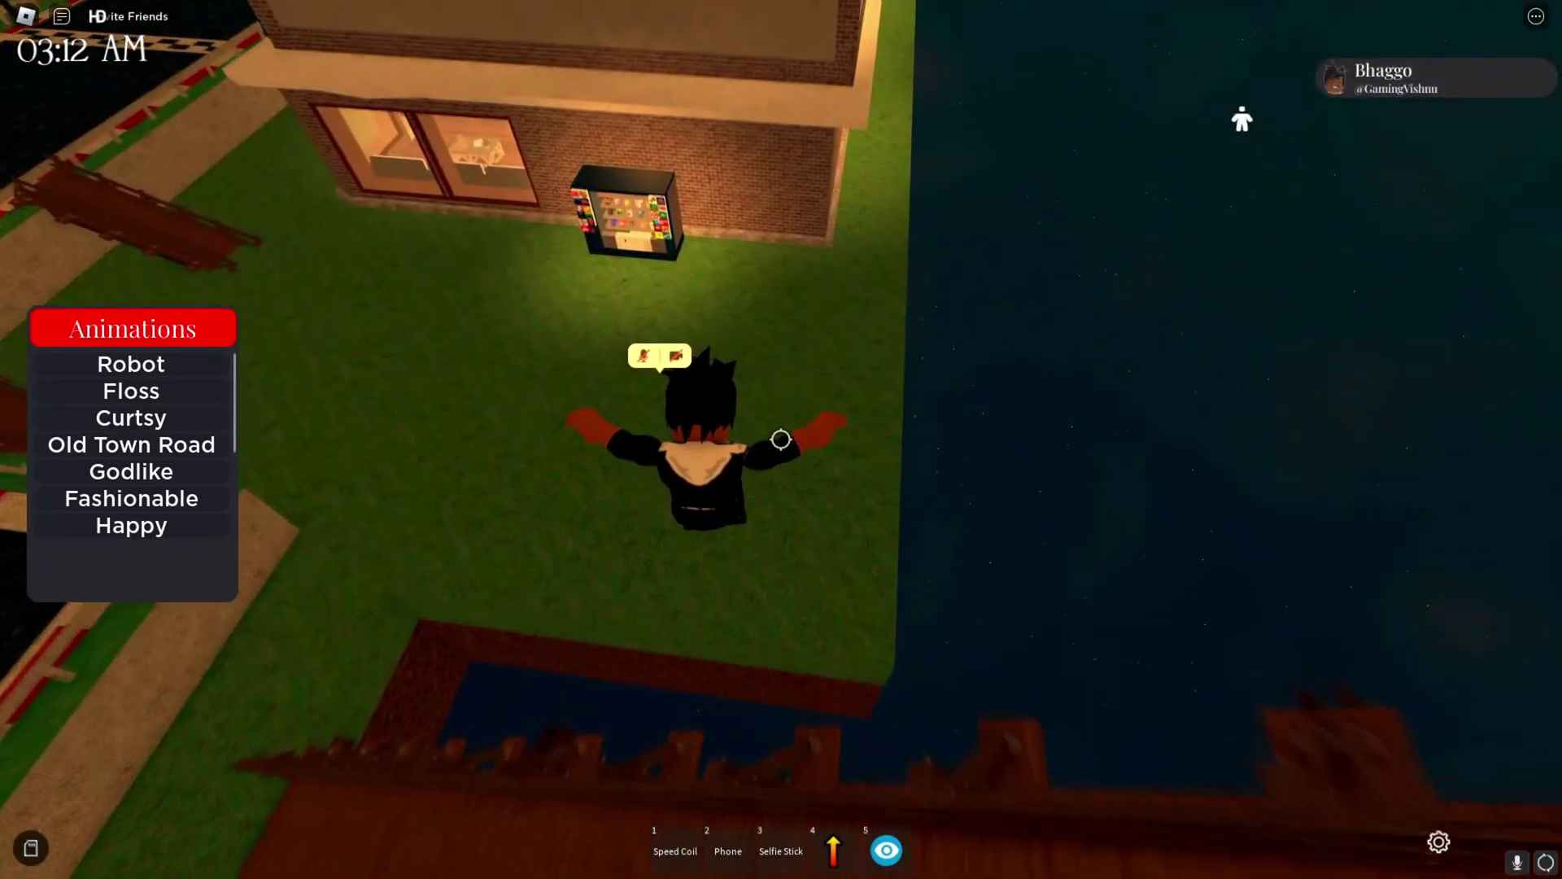
key(shift)
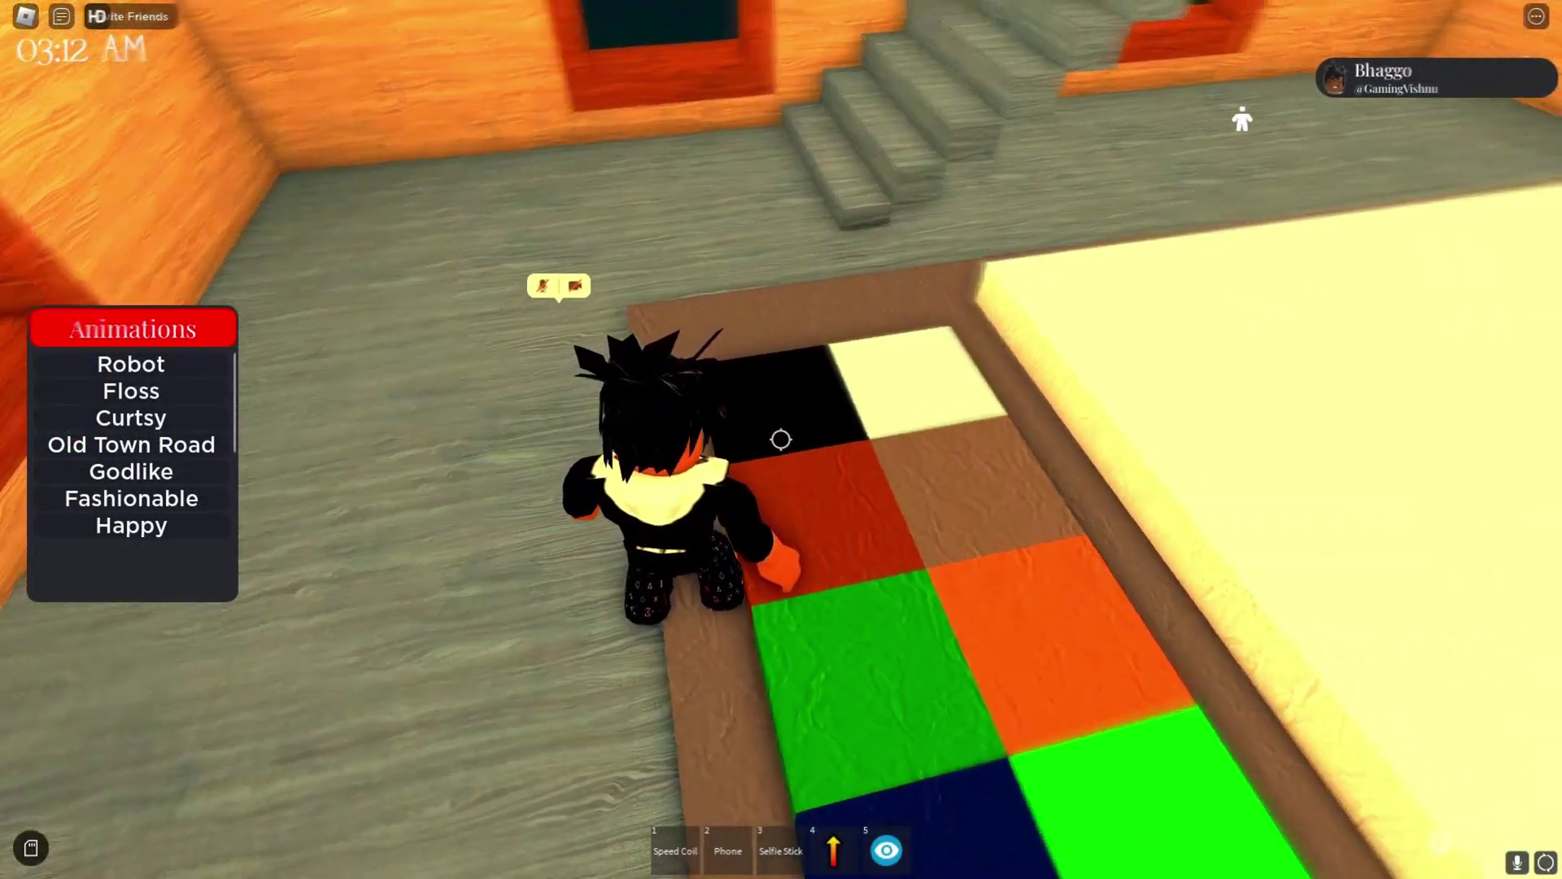
Paint a black smiley face with two eyes and a stepped smile on the Art House floor canvas
key(w)
click(917, 441)
click(1006, 445)
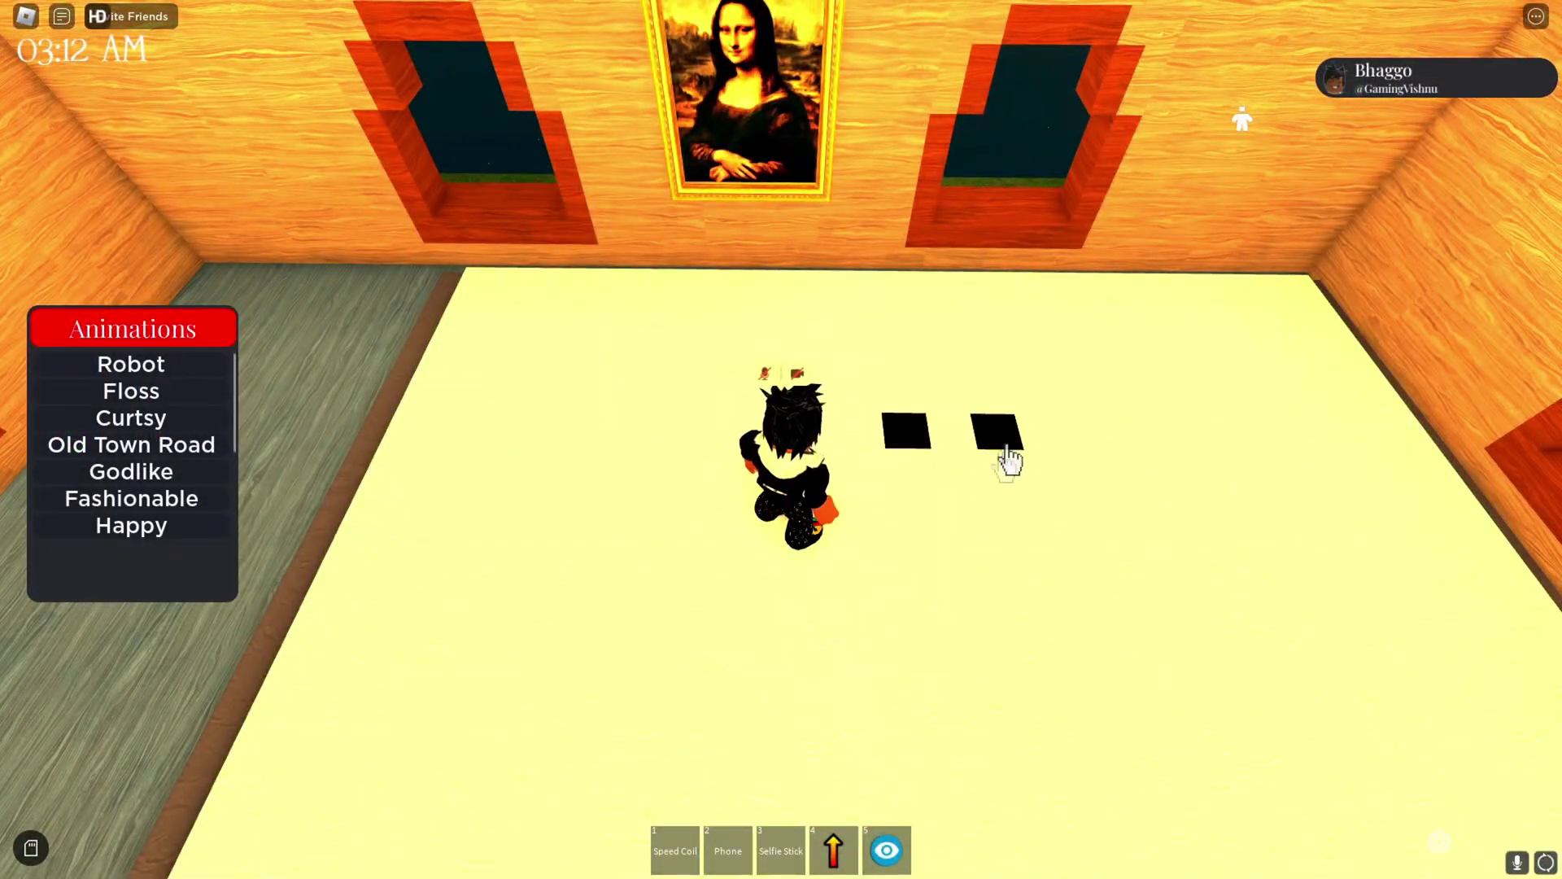
drag(906, 558, 978, 597)
key(d)
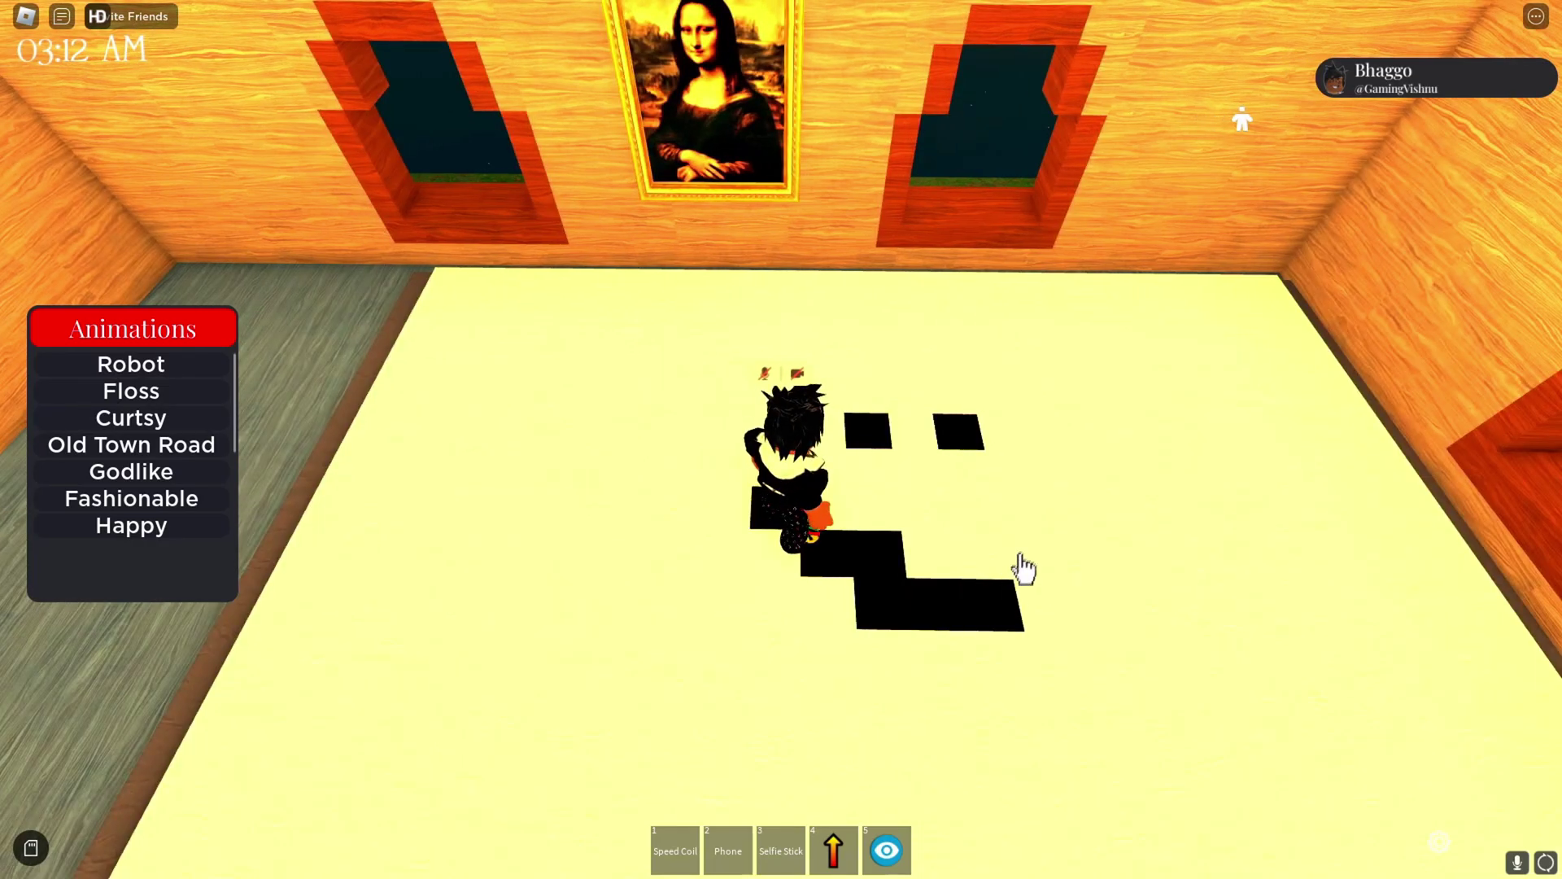
key(a)
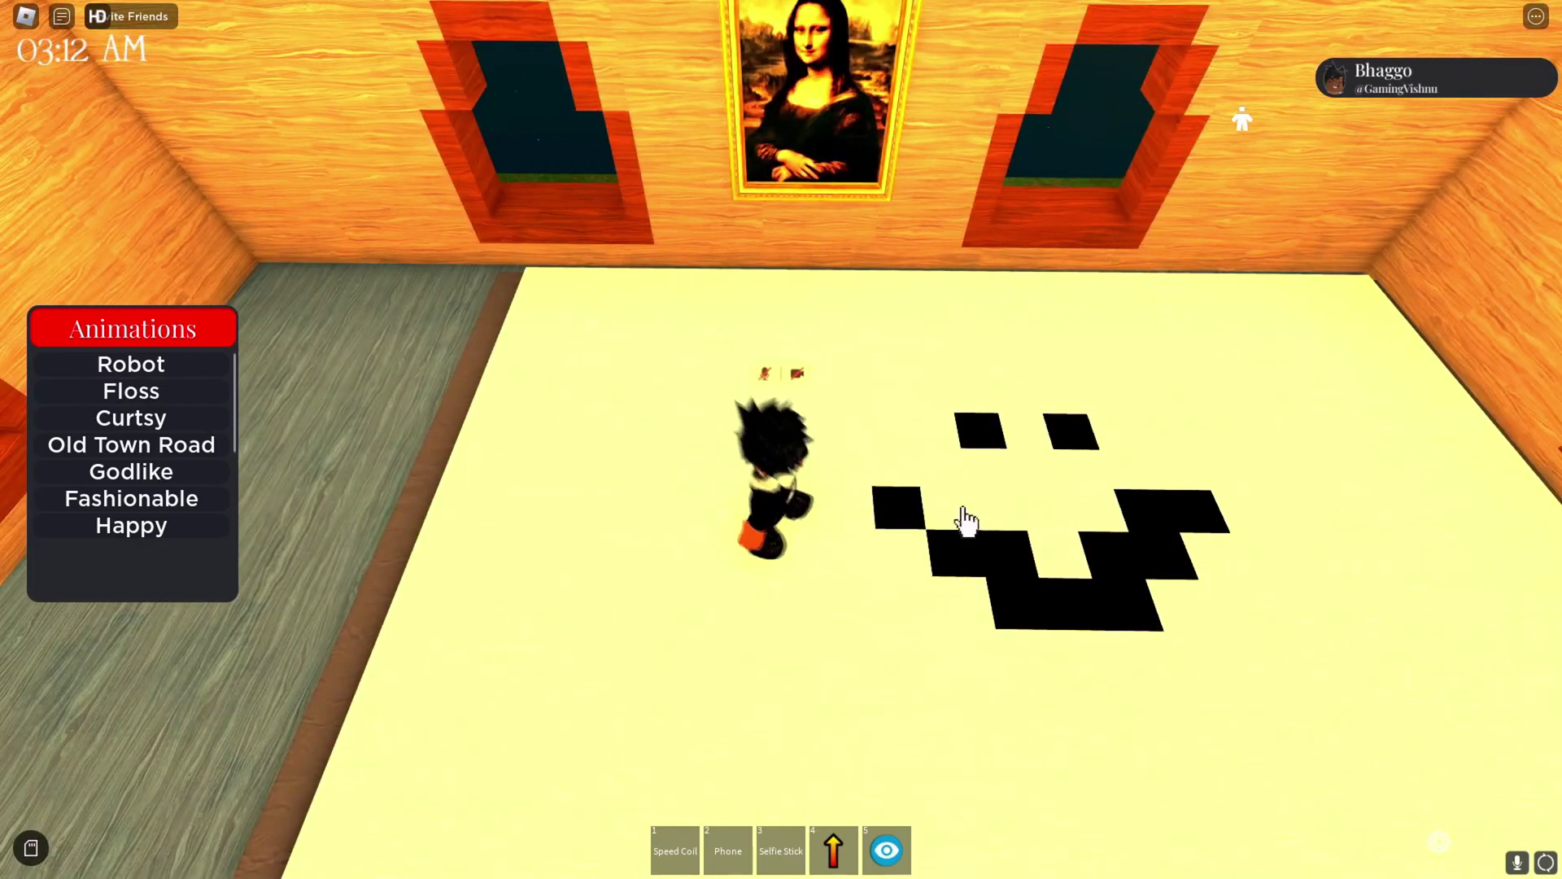
click(970, 513)
Return the avatar to the colour palette, choose purple as the paint colour and step back onto the canvas
key(space)
key(s)
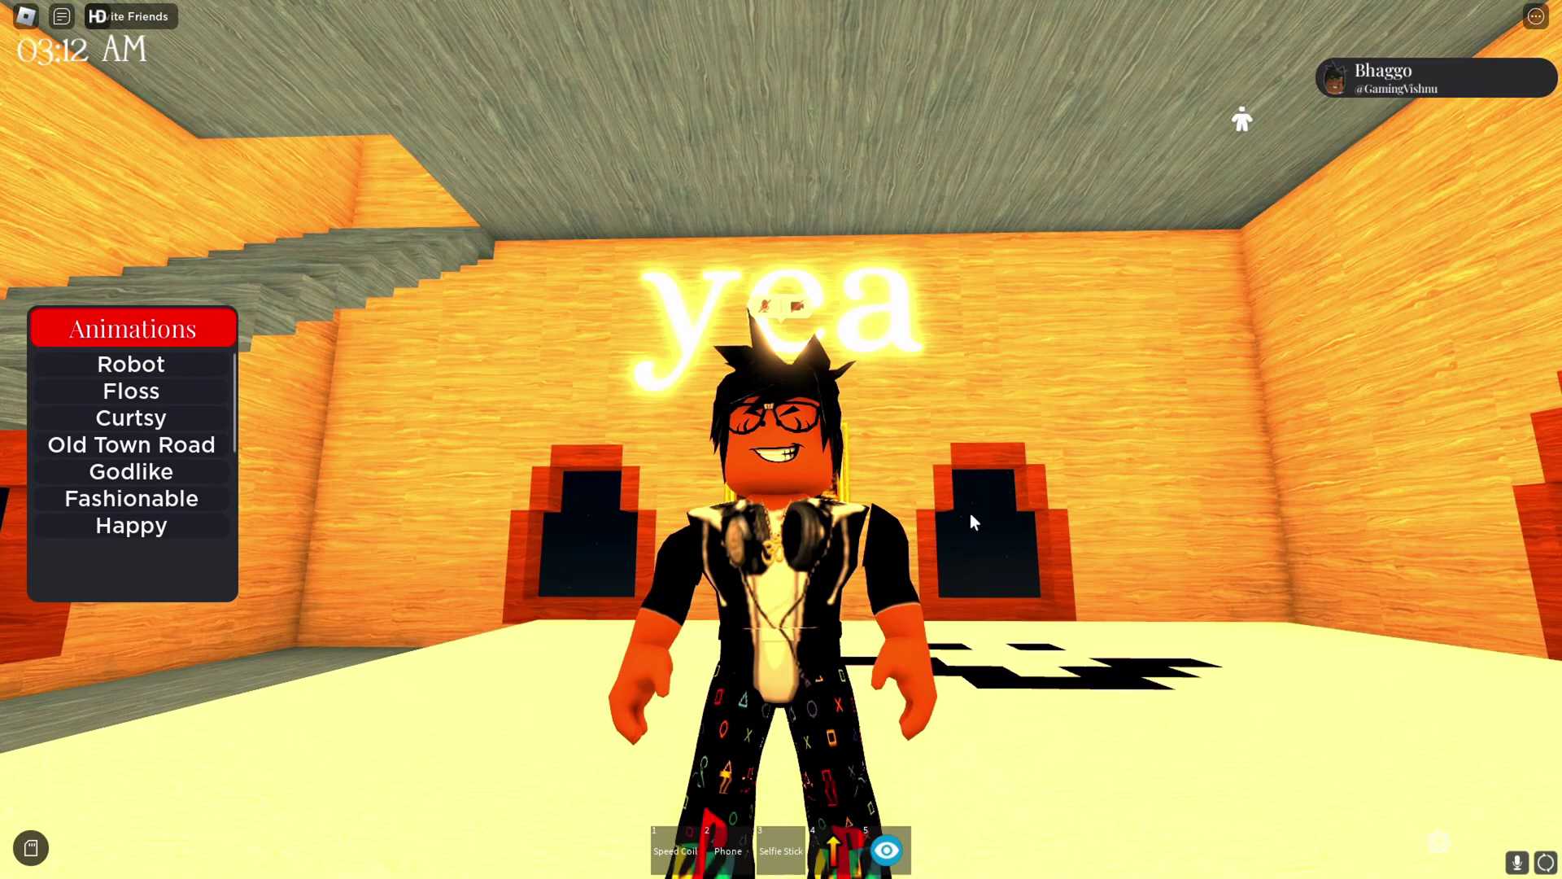
scroll(970, 513, down, 5)
key(s)
click(1058, 631)
key(w)
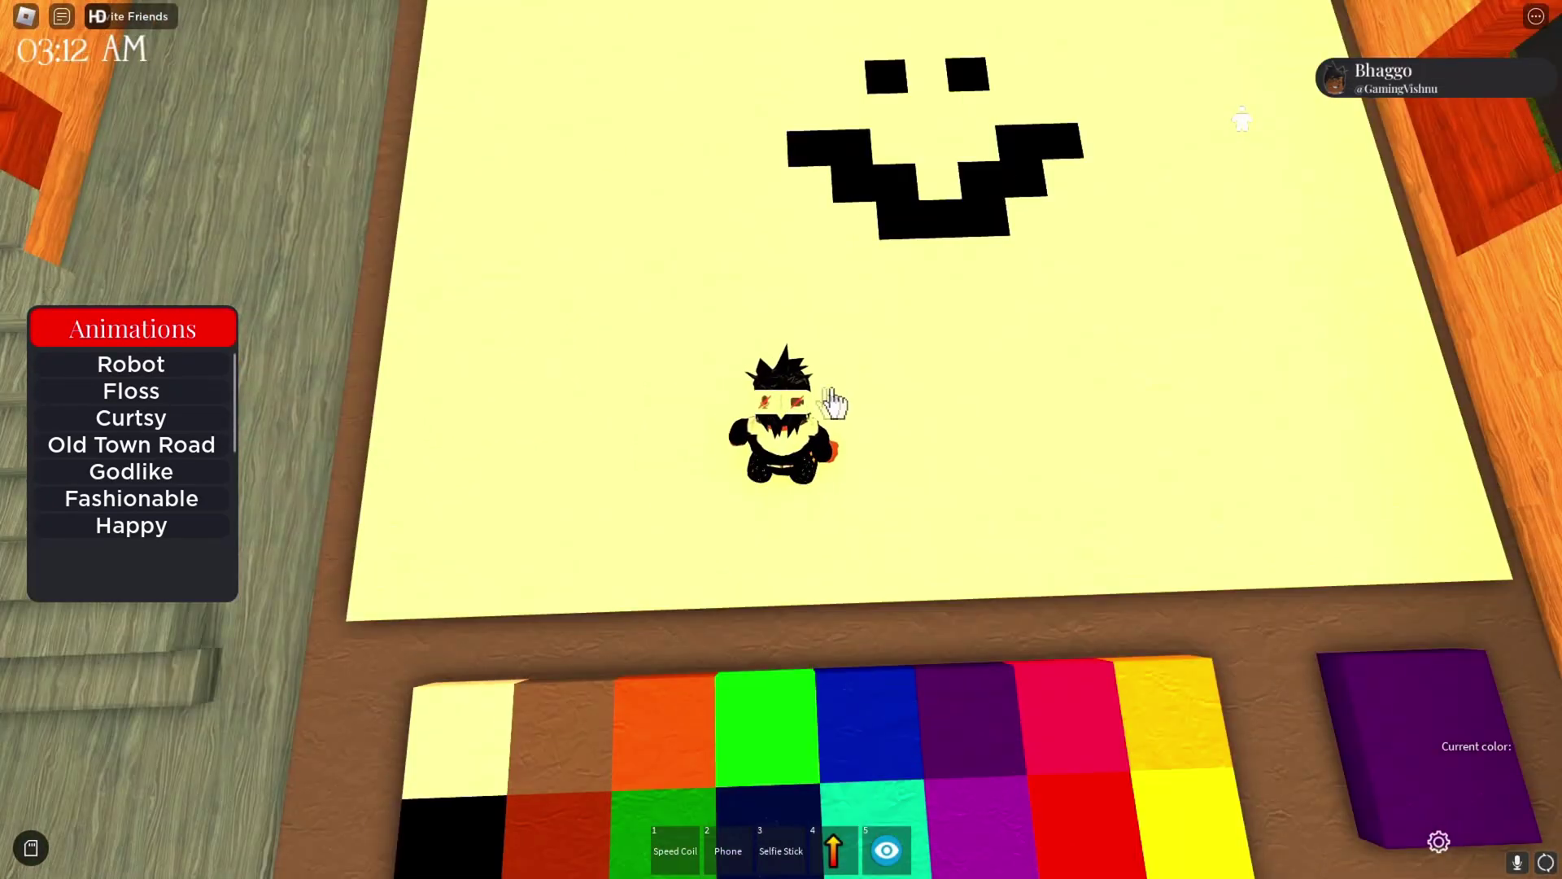
Paint the number 100 in purple on the canvas below the smiley face
scroll(916, 381, up, 3)
key(d)
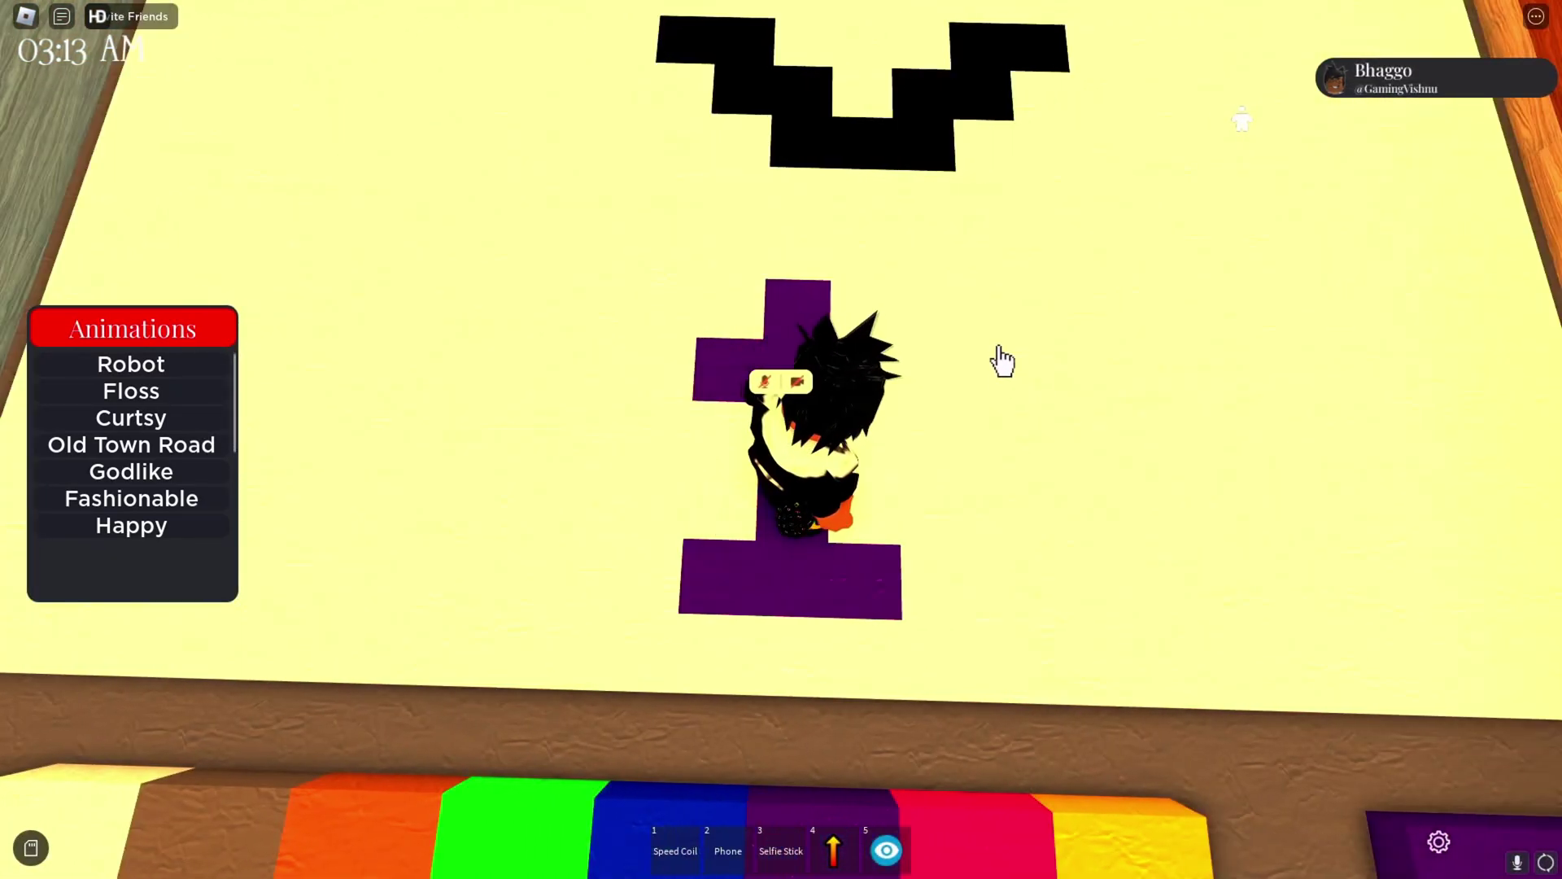
click(1101, 370)
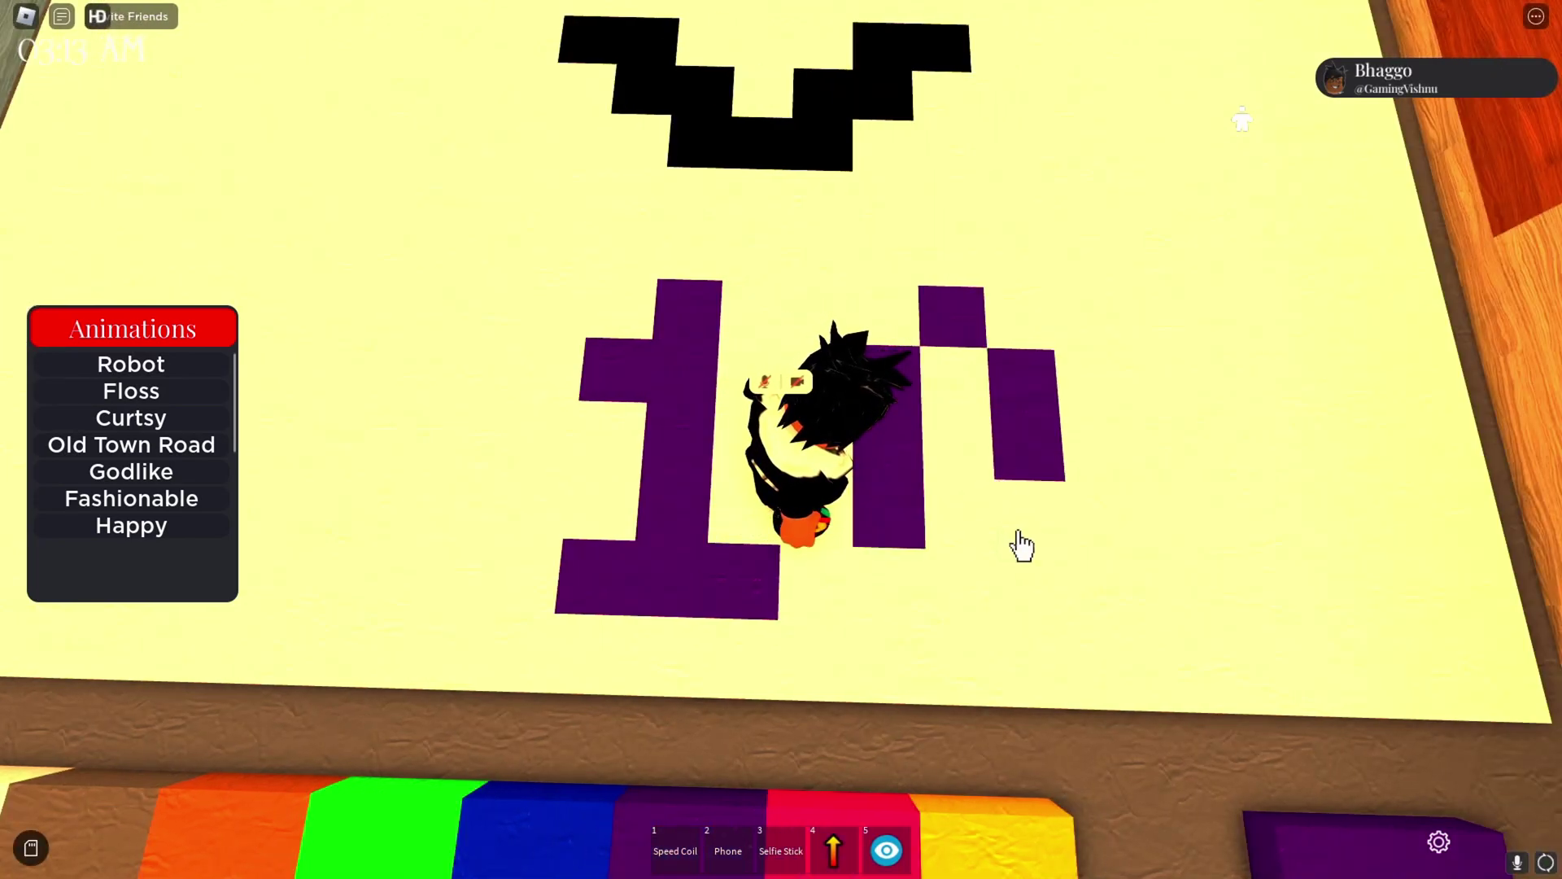
drag(1022, 545, 962, 576)
key(d)
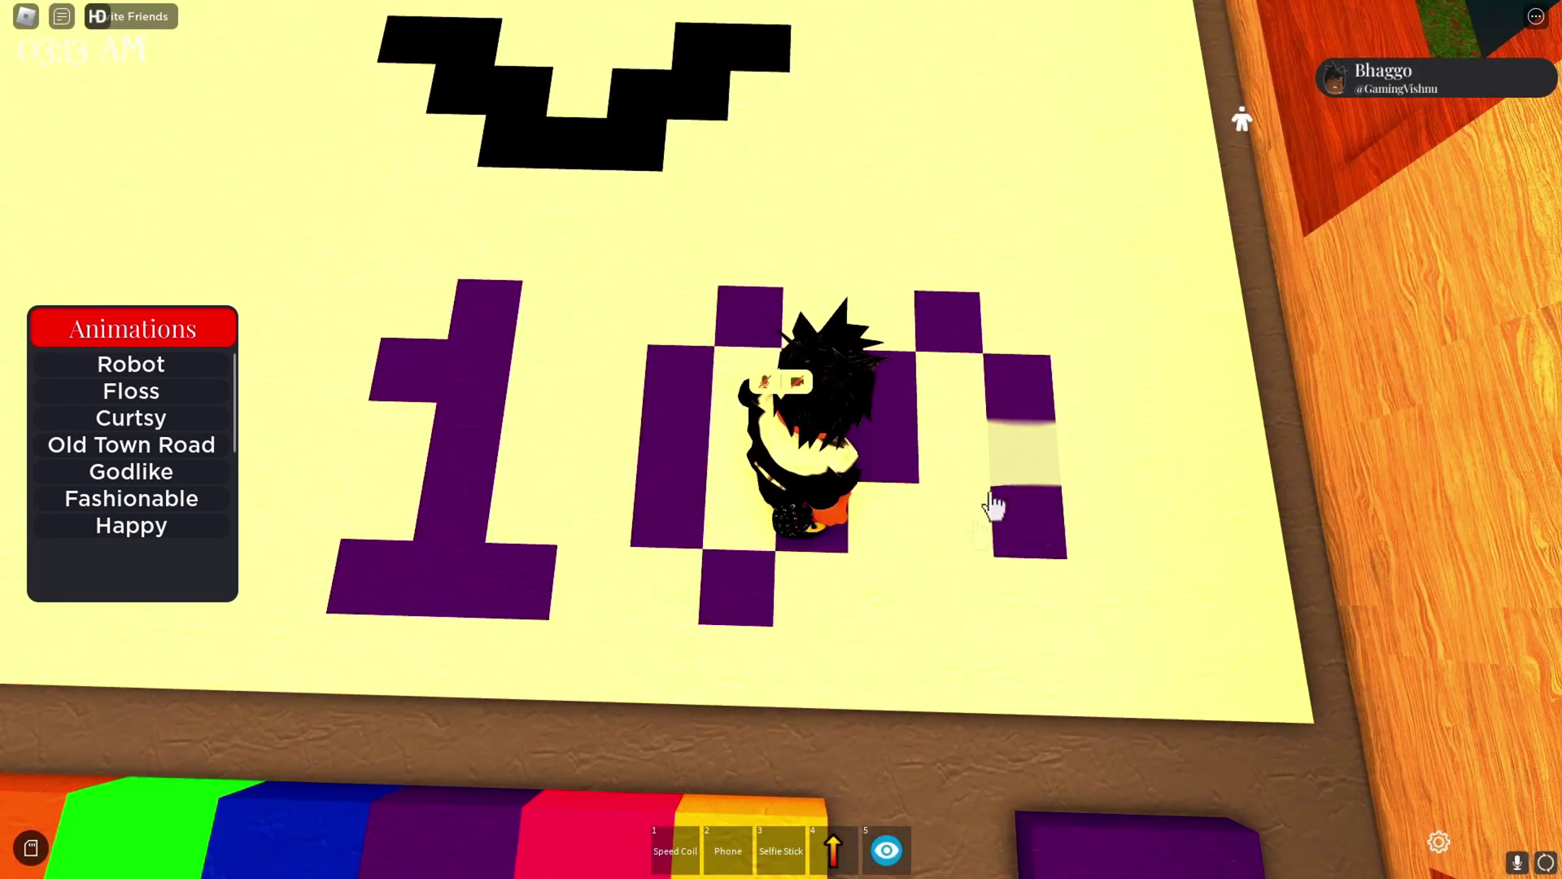
key(d)
click(951, 609)
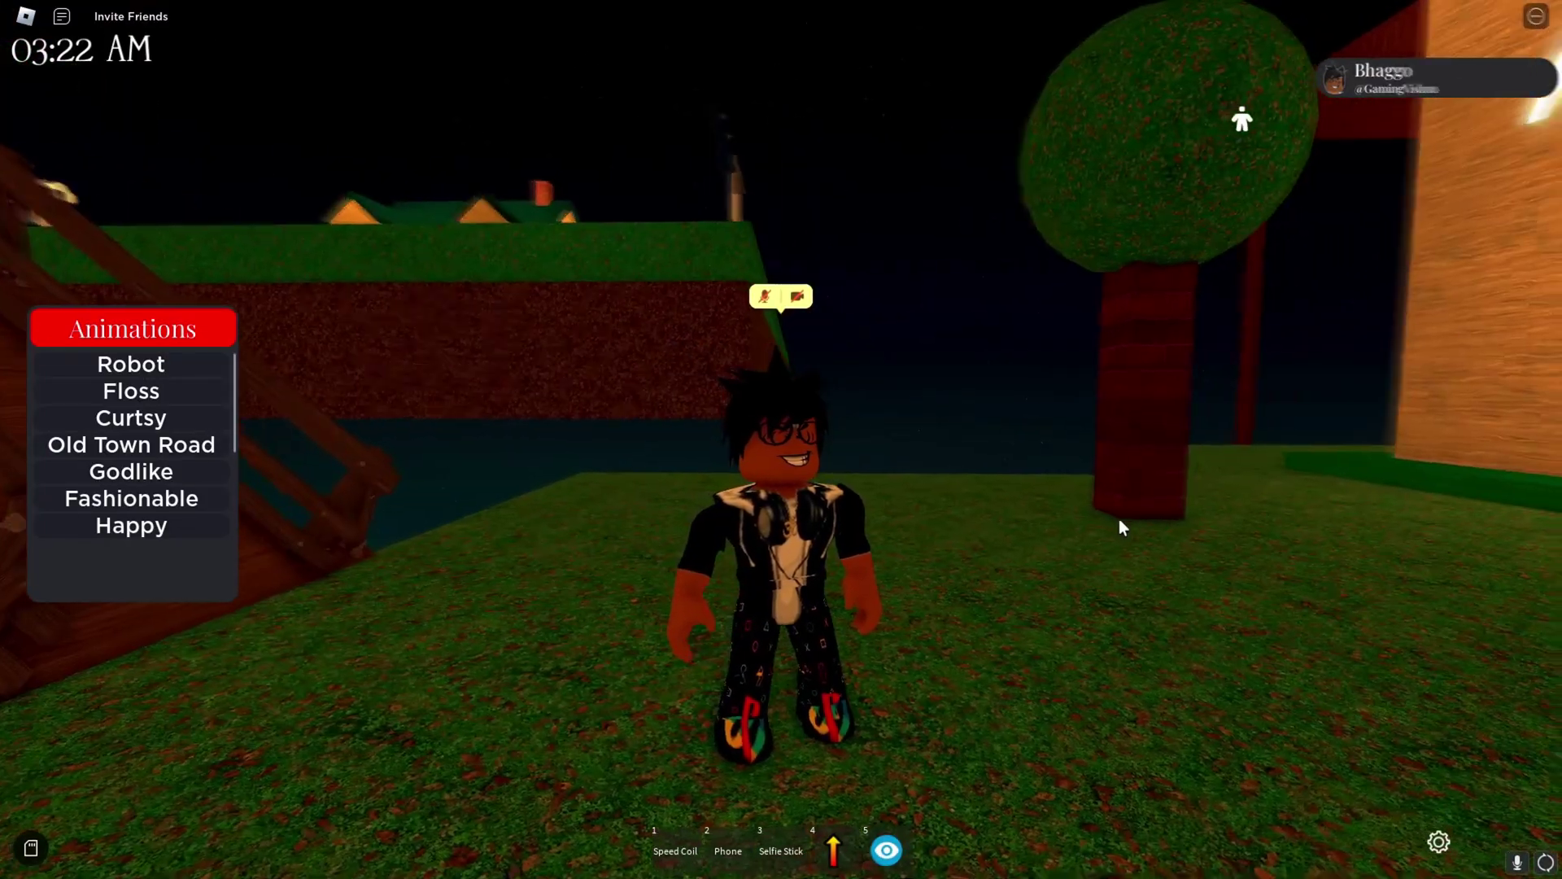
Run the avatar from the Art House lawn across the wooden bridge to the grass beside the wooden house
key(w)
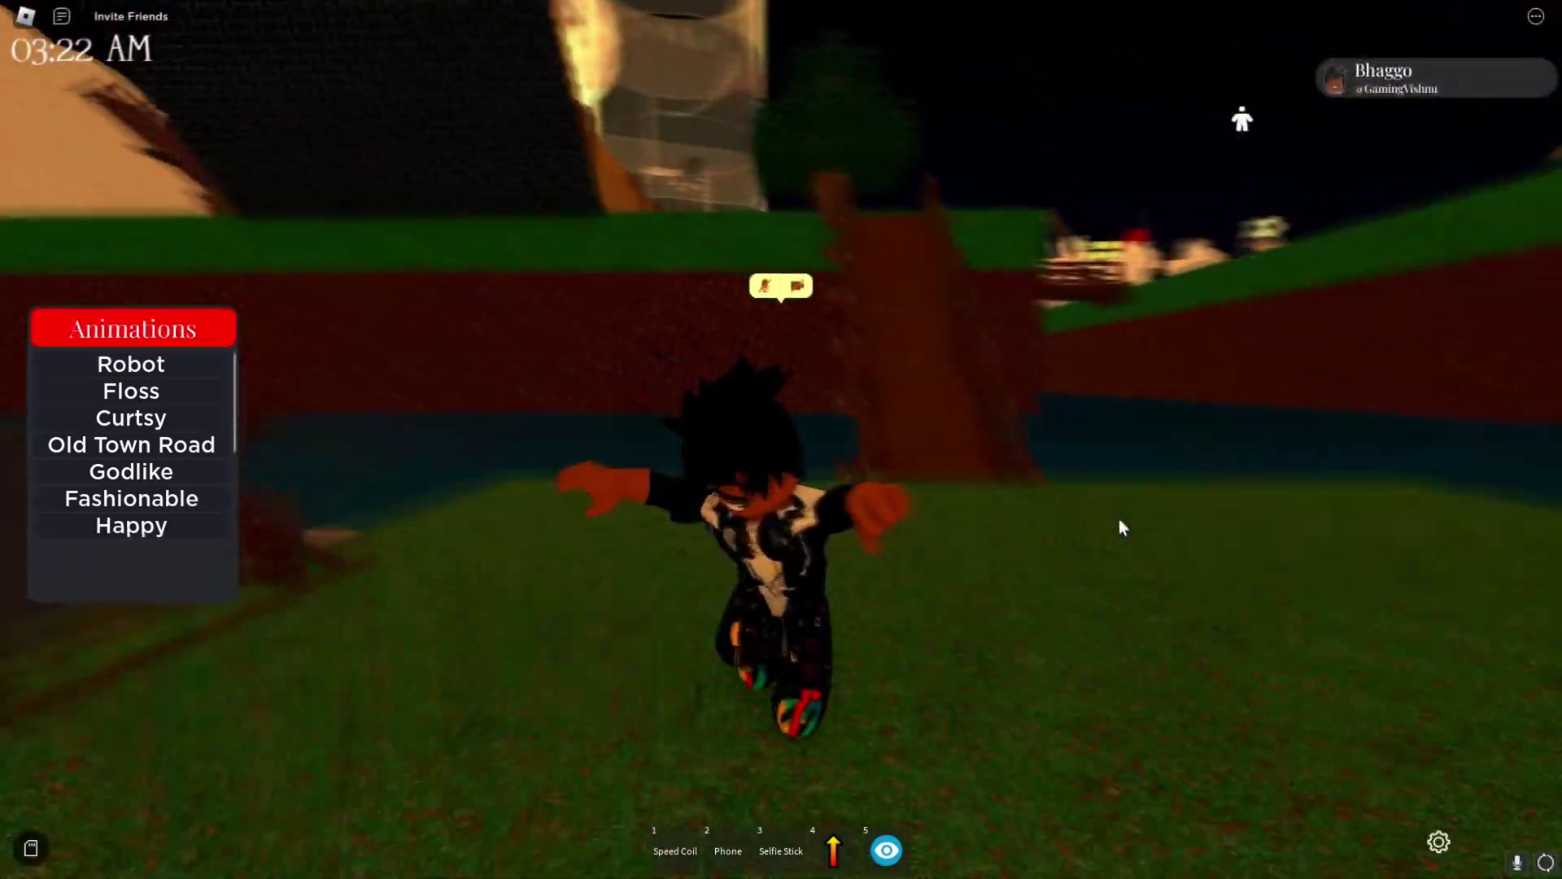
key(space)
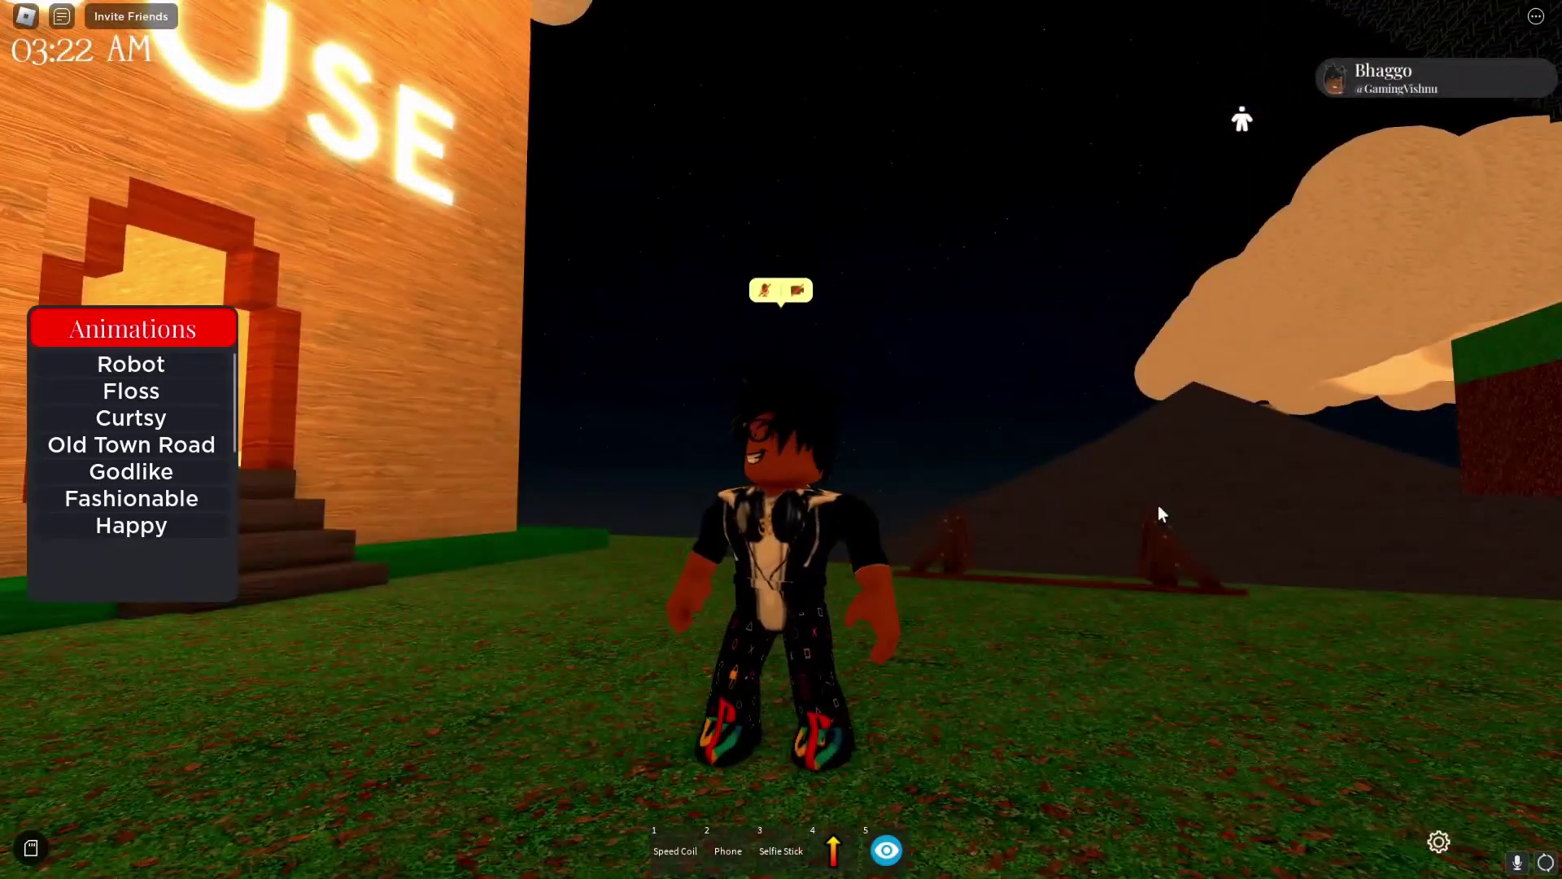
key(w)
key(space)
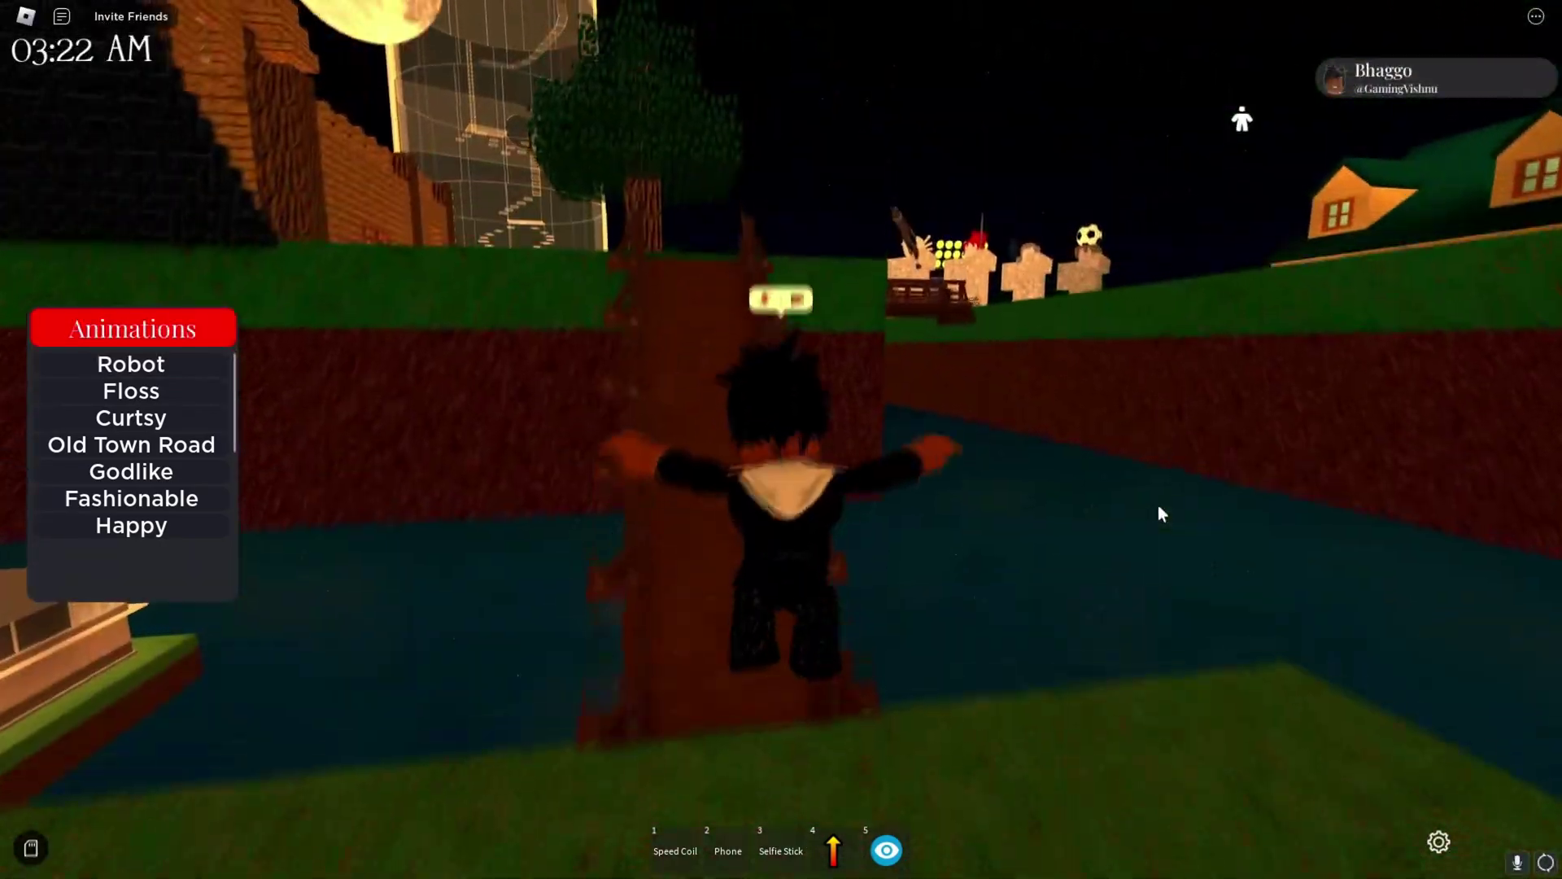
key(w)
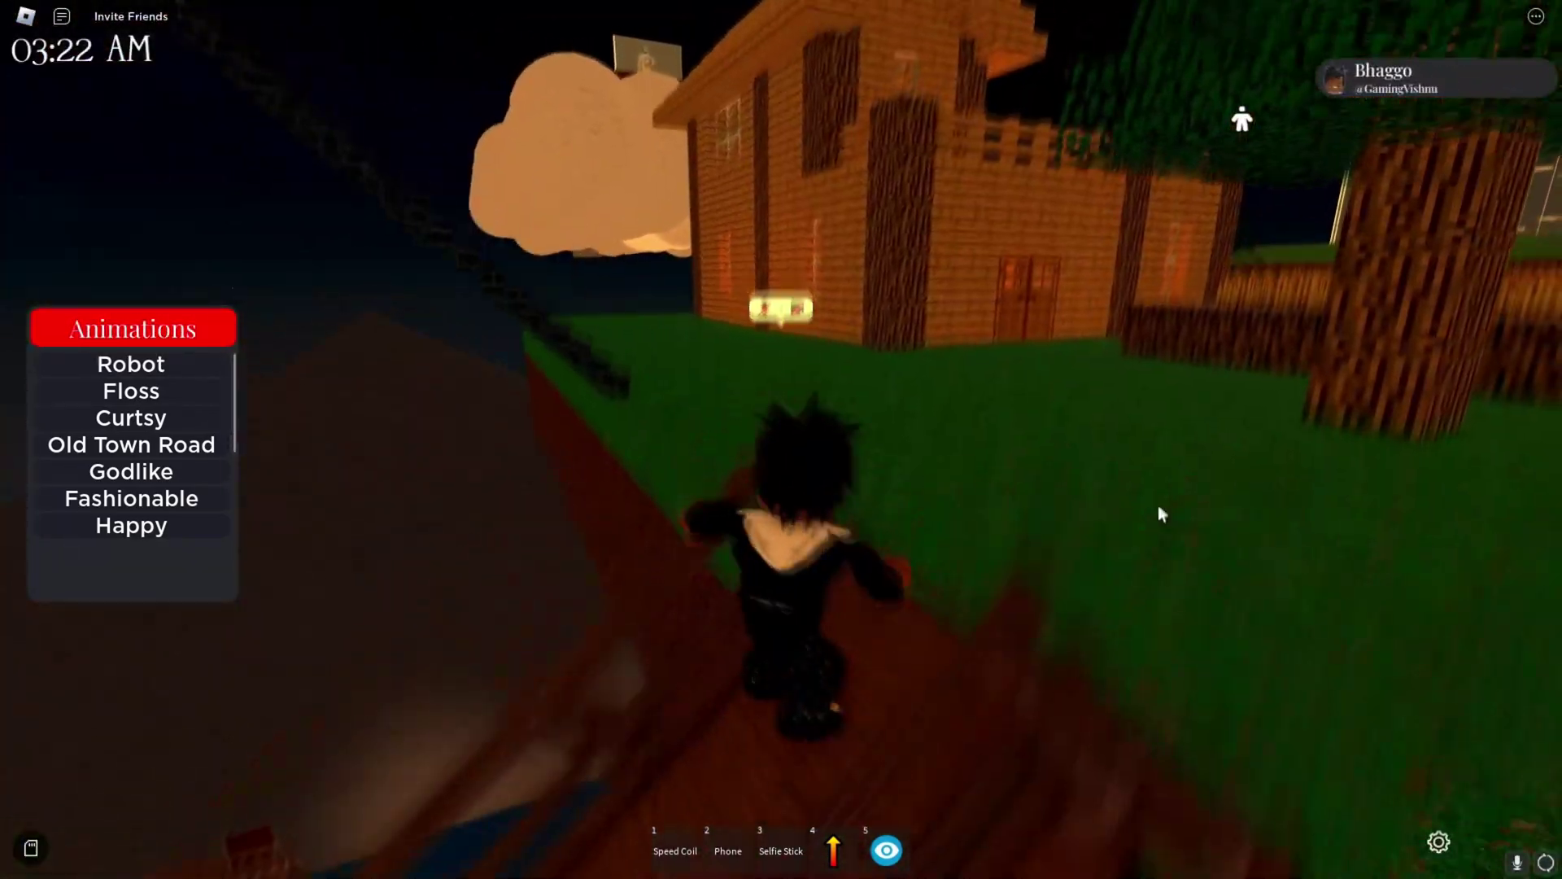
key(w)
key(shift)
key(shift)
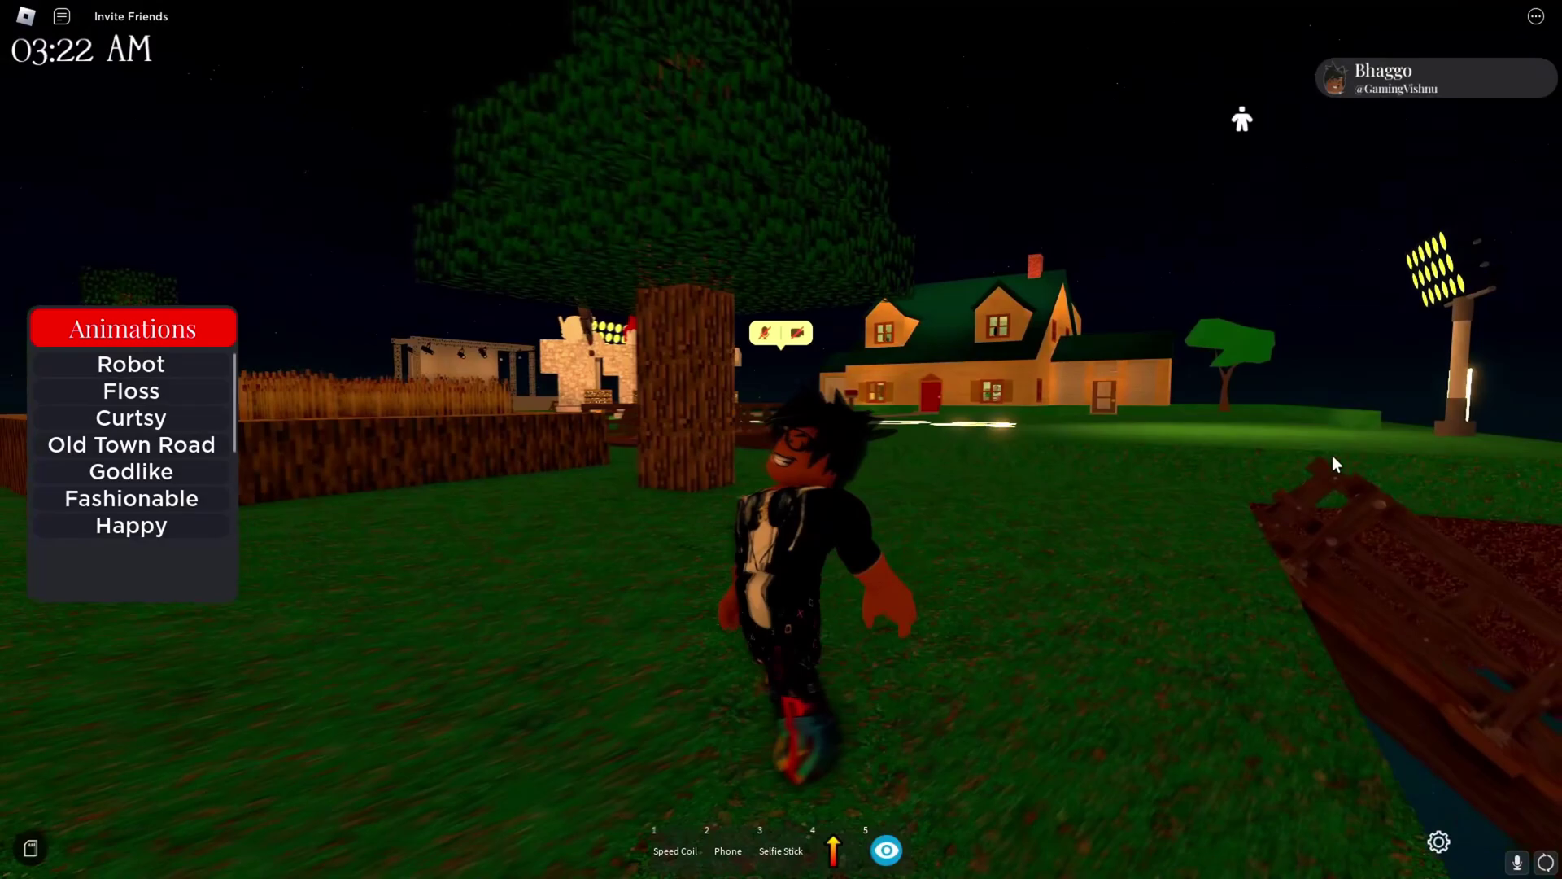
key(s)
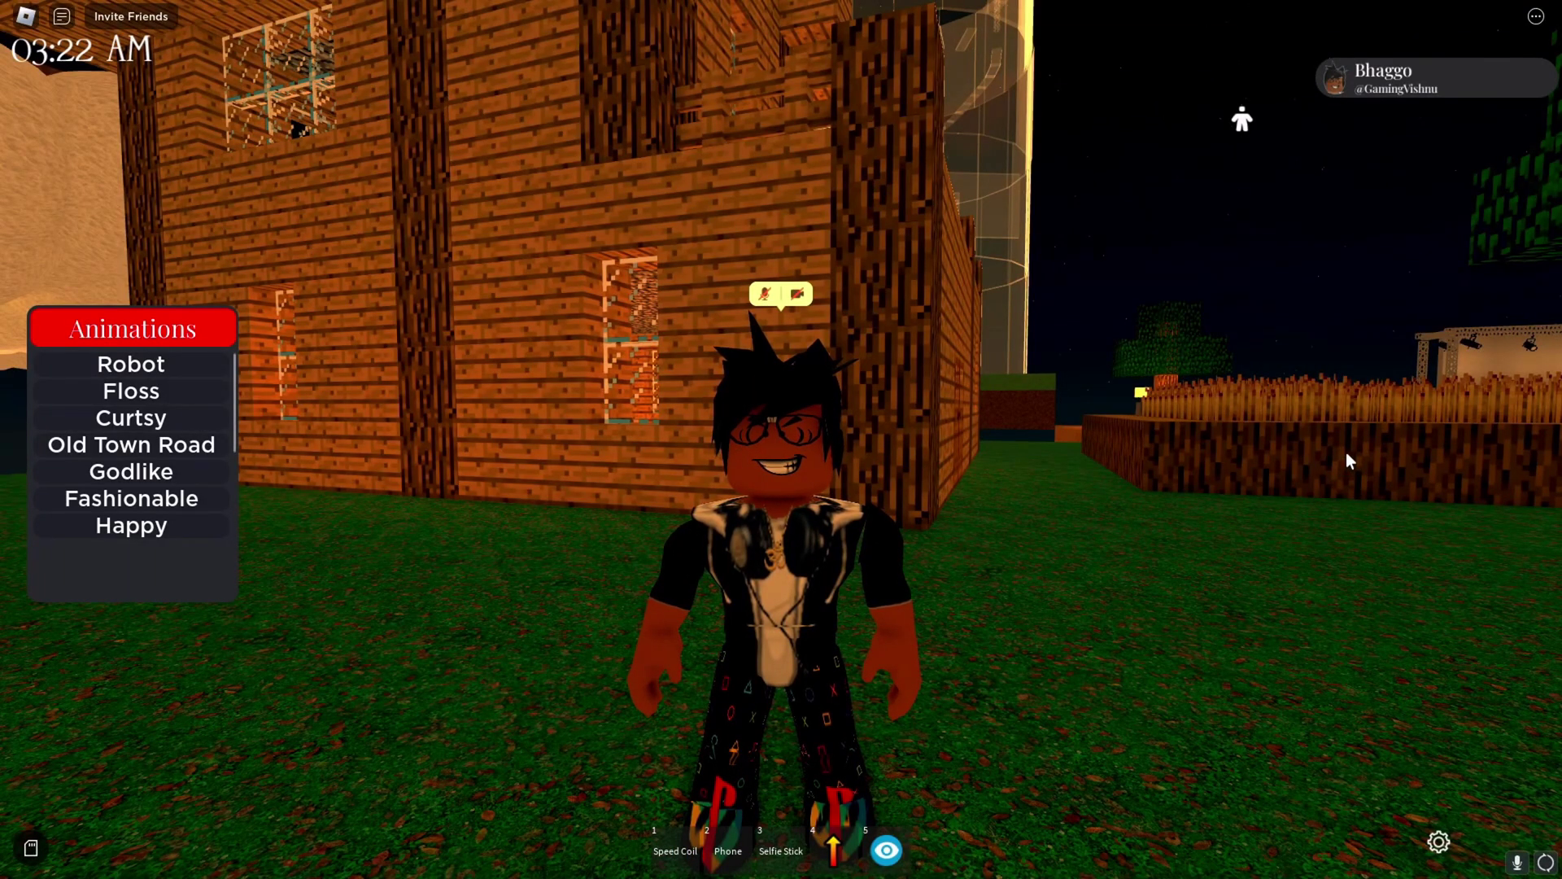
Run the avatar across the grass between the wooden house and the dark brick pyramid, turning the camera to view both
key(s)
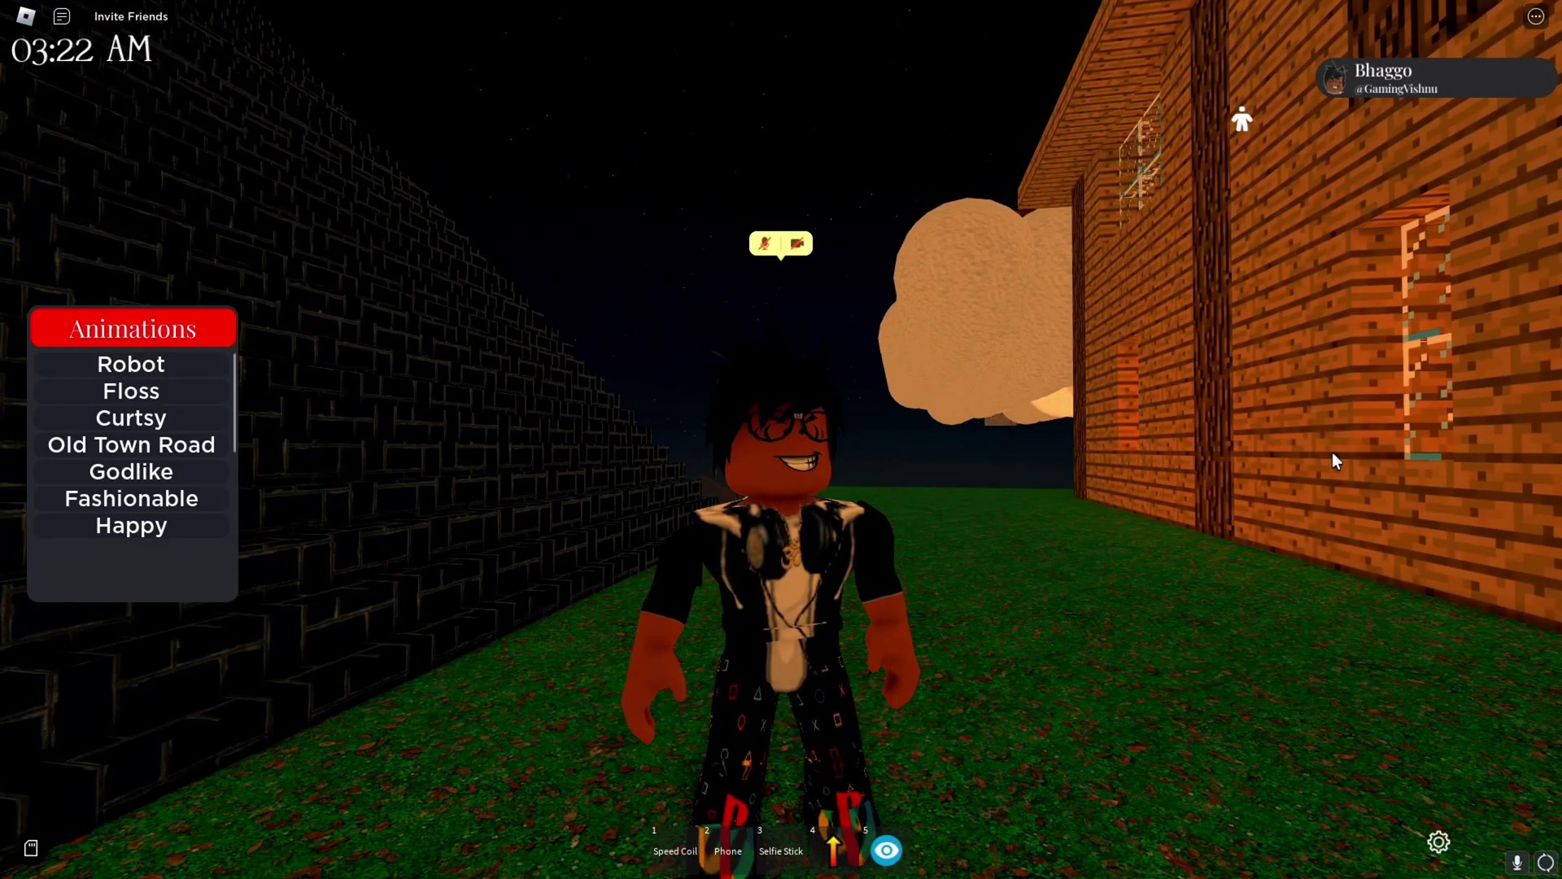
key(s)
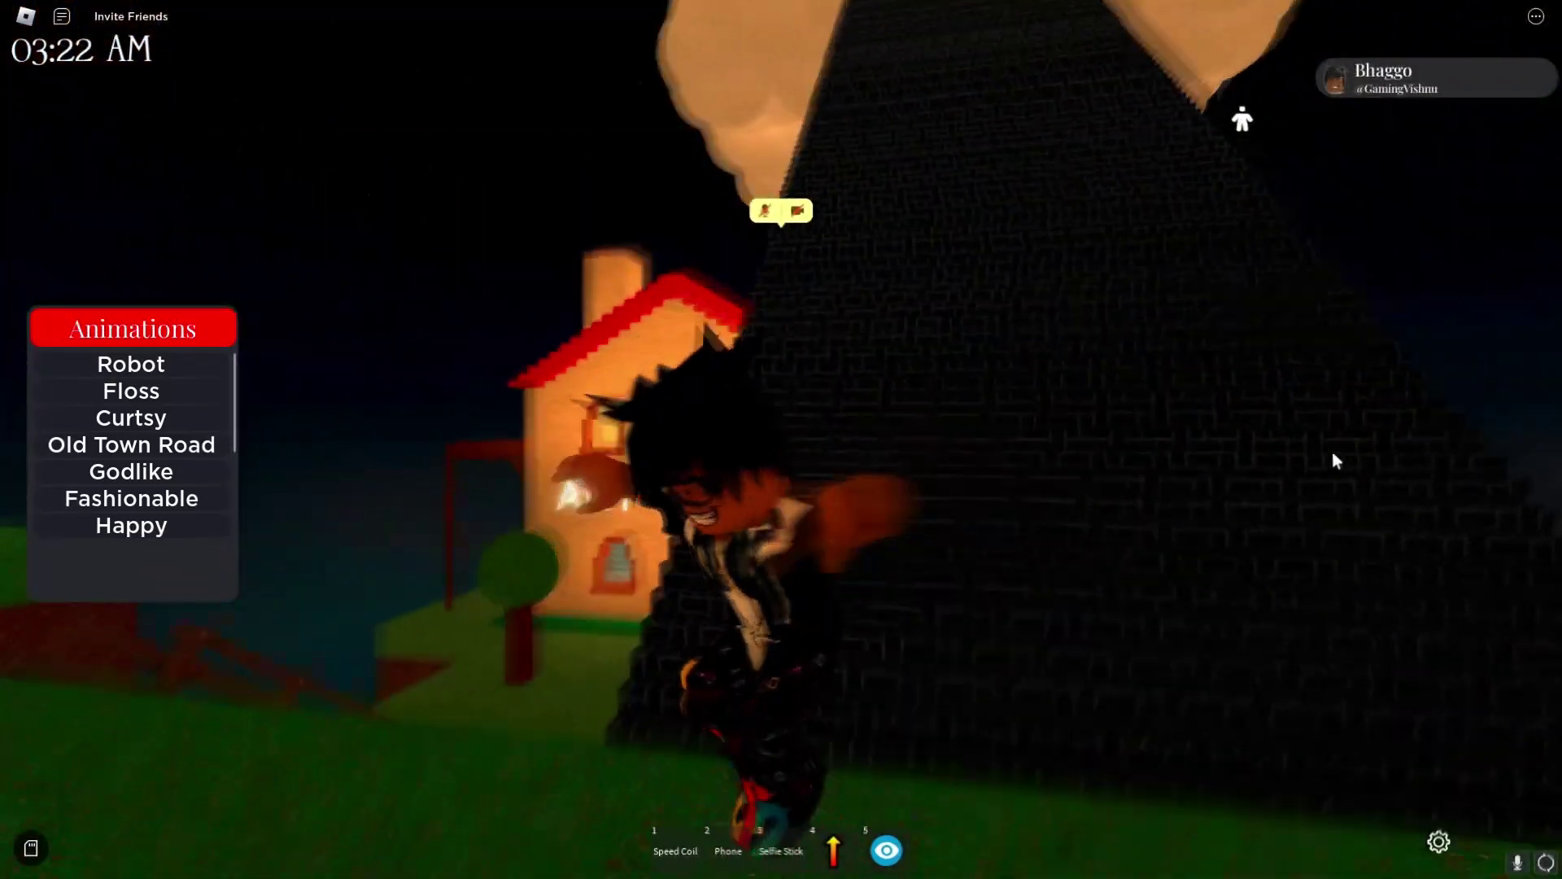
right_click(1333, 453)
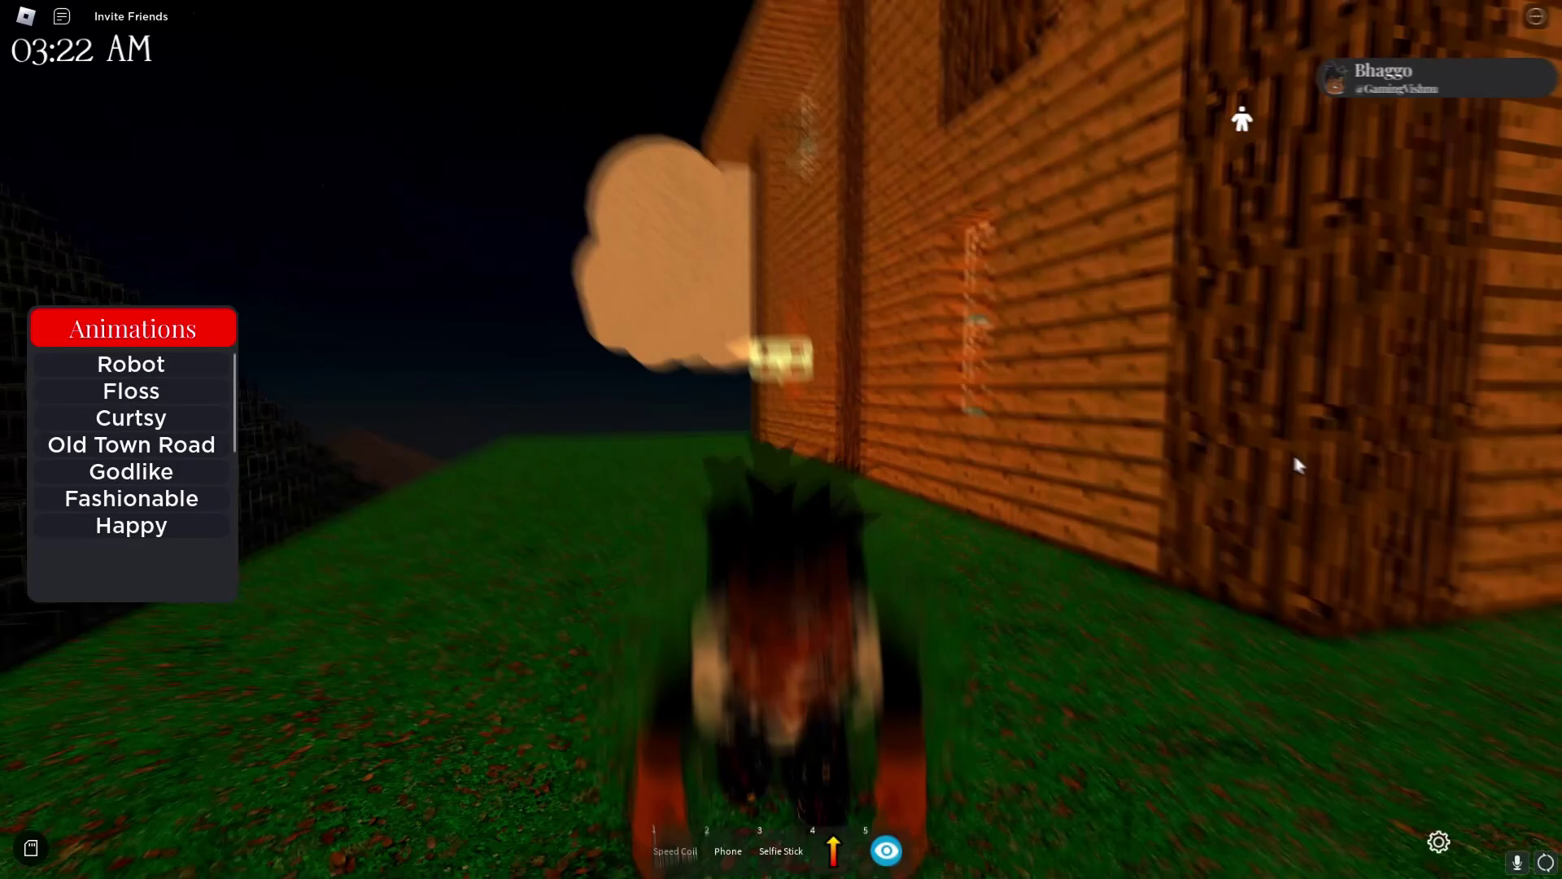
key(s)
right_click(1184, 458)
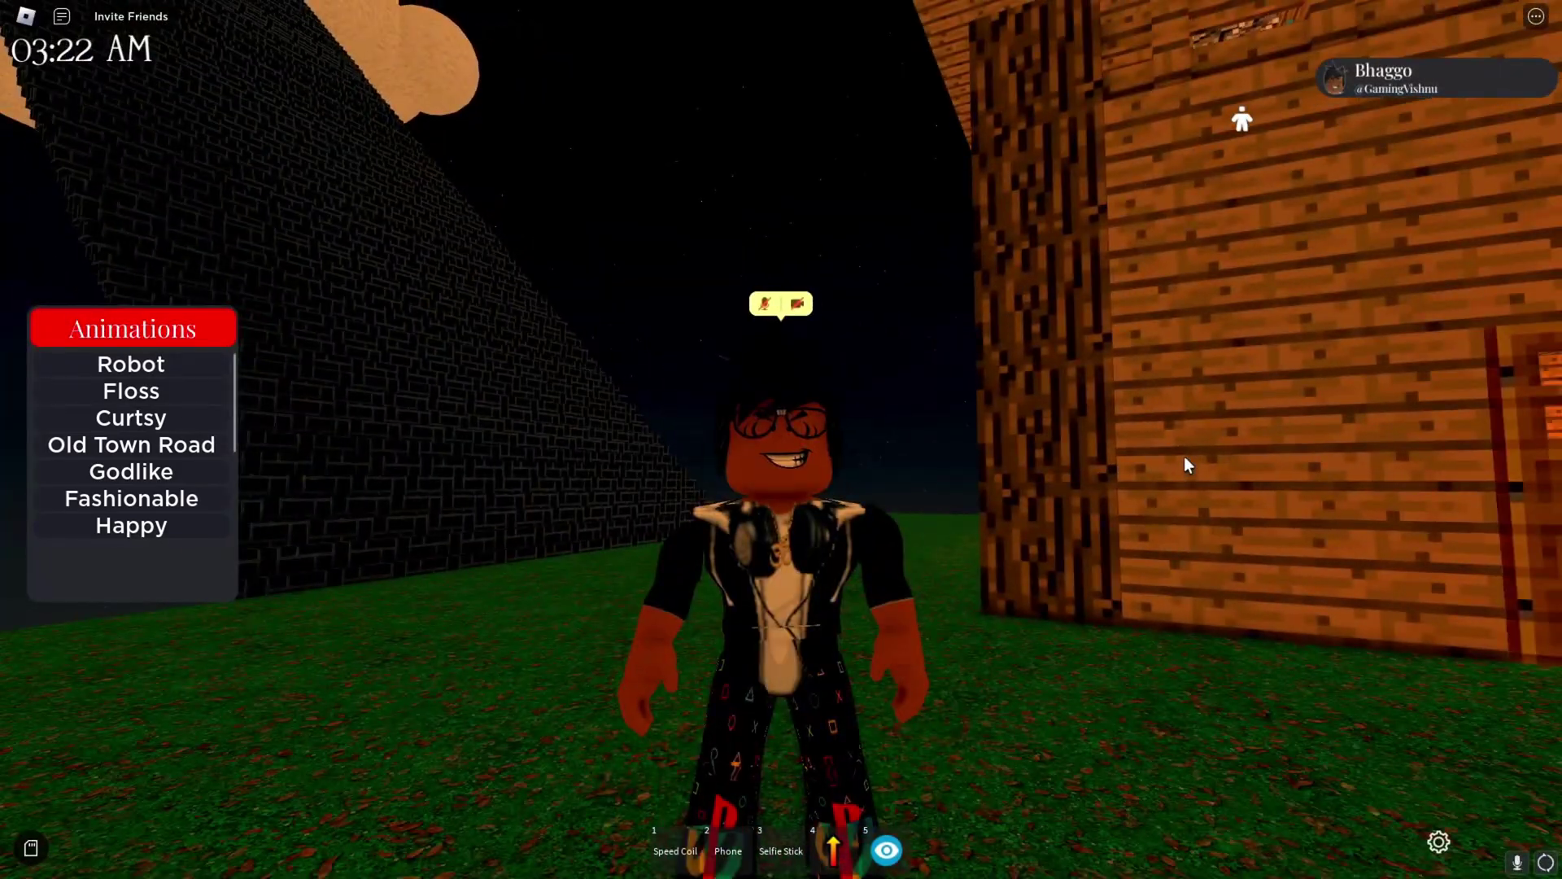
key(s)
right_click(1184, 458)
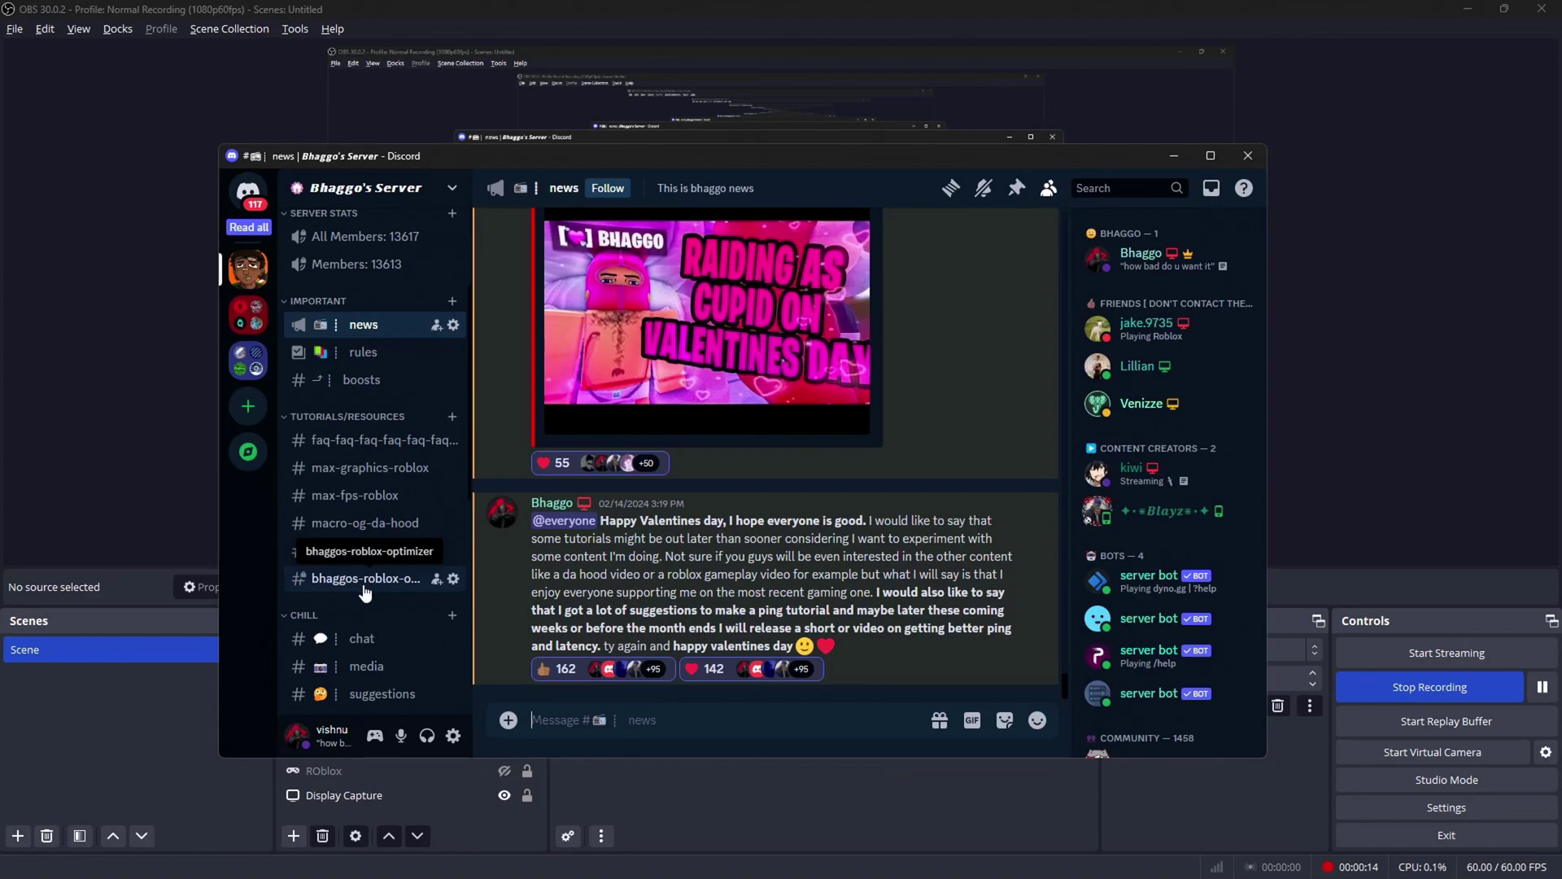
In Discord, open the GitHub link from the bhaggos-roblox-optimizer channel and review the README's option list and included features
click(365, 583)
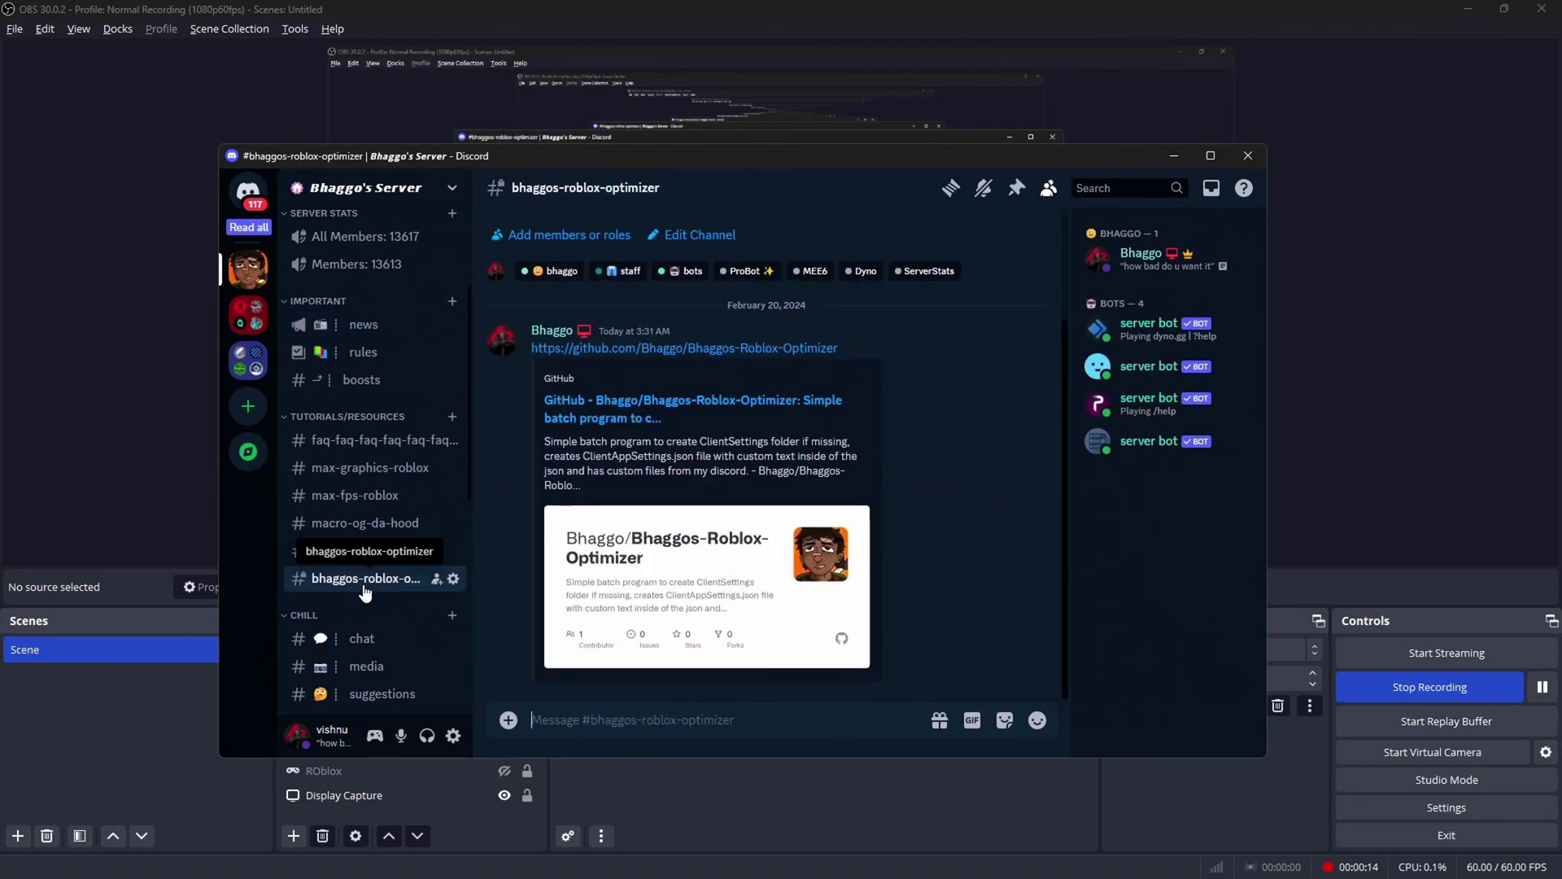
click(688, 349)
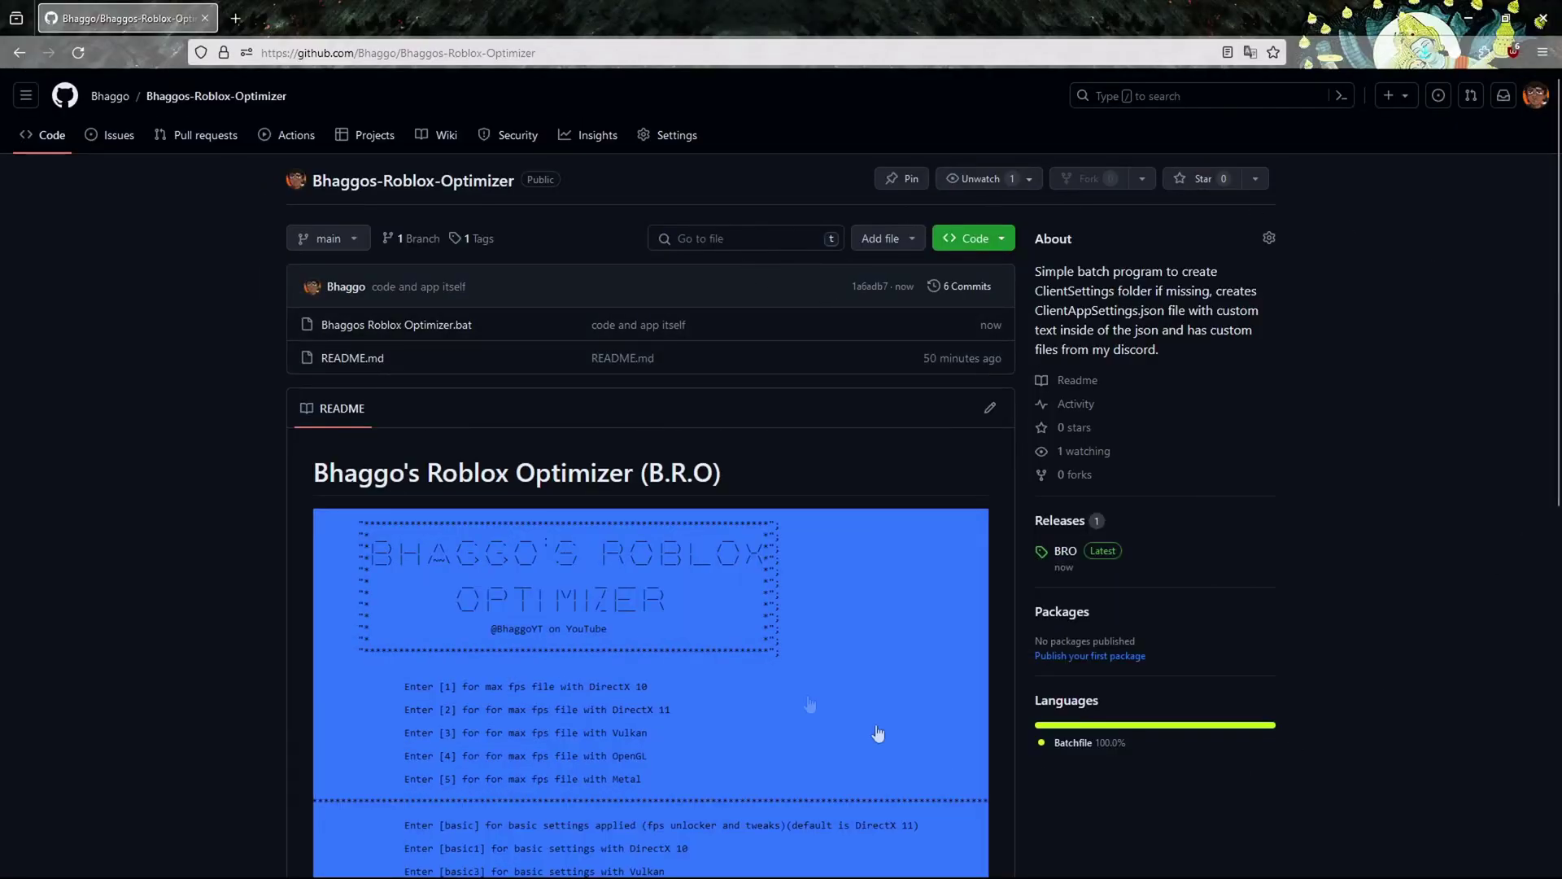
scroll(631, 586, down, 2)
scroll(631, 586, up, 2)
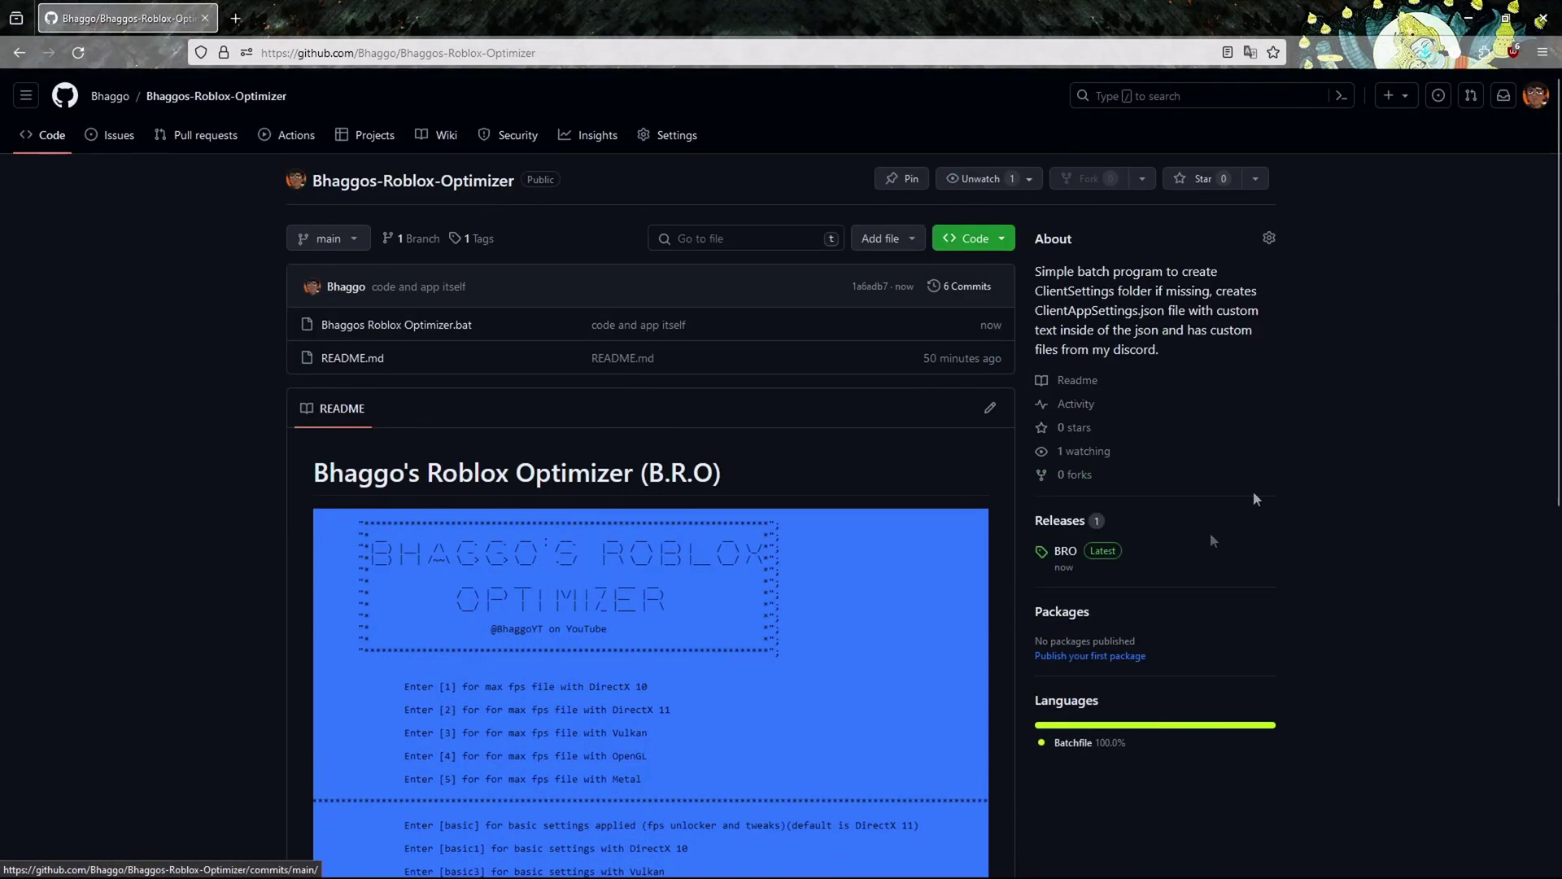
scroll(676, 732, down, 4)
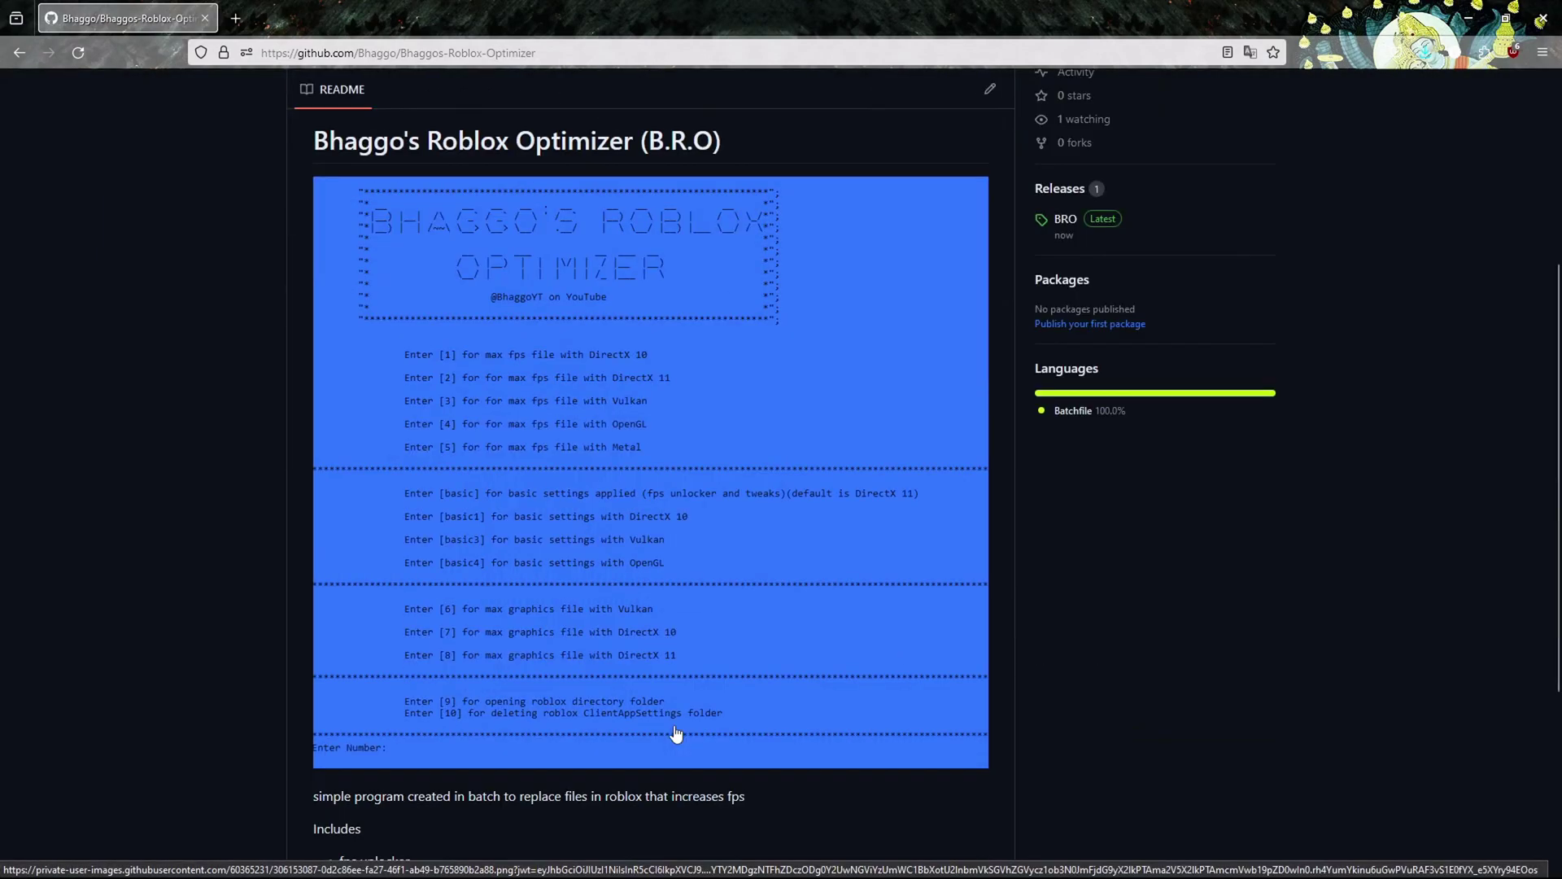
scroll(592, 665, down, 4)
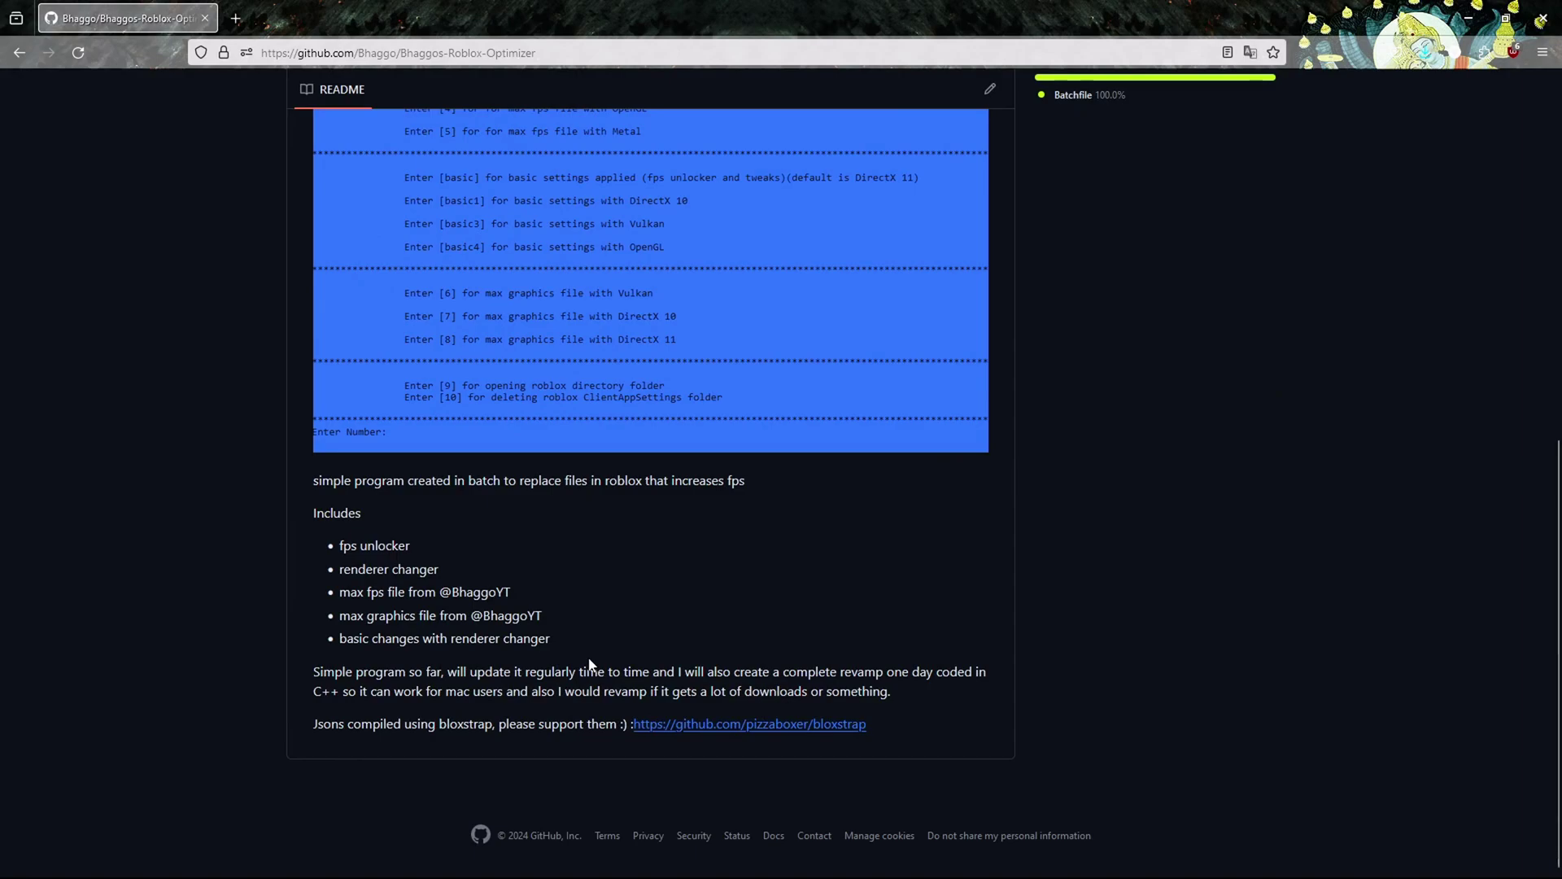
scroll(589, 663, up, 3)
scroll(589, 663, down, 1)
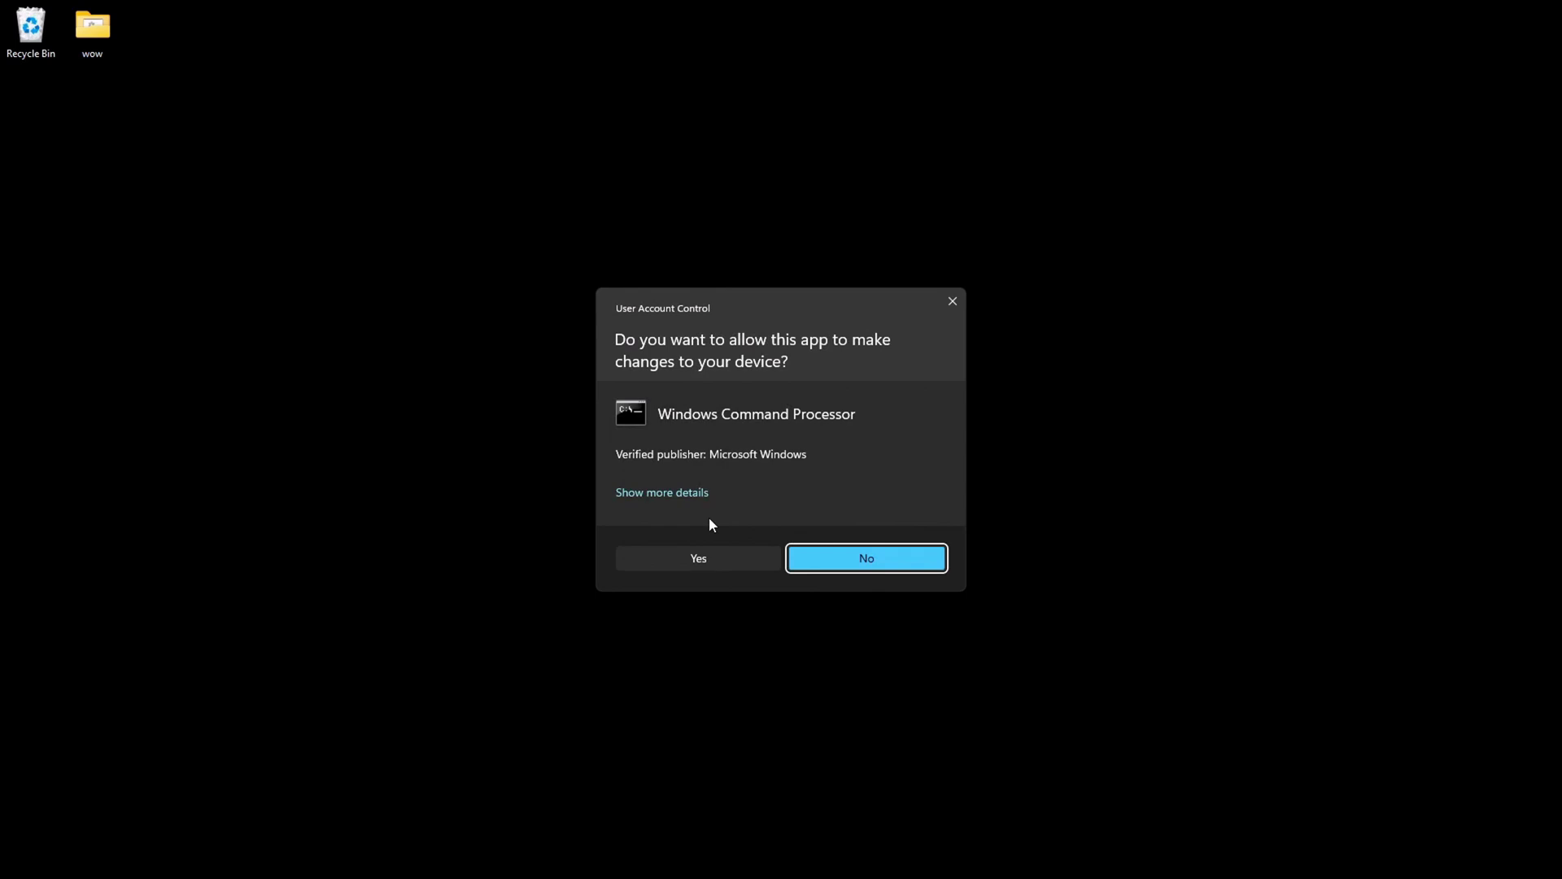
Allow the Roblox Optimizer batch program to run as administrator, open the Roblox directory folder with option 9, and close that folder window
click(700, 558)
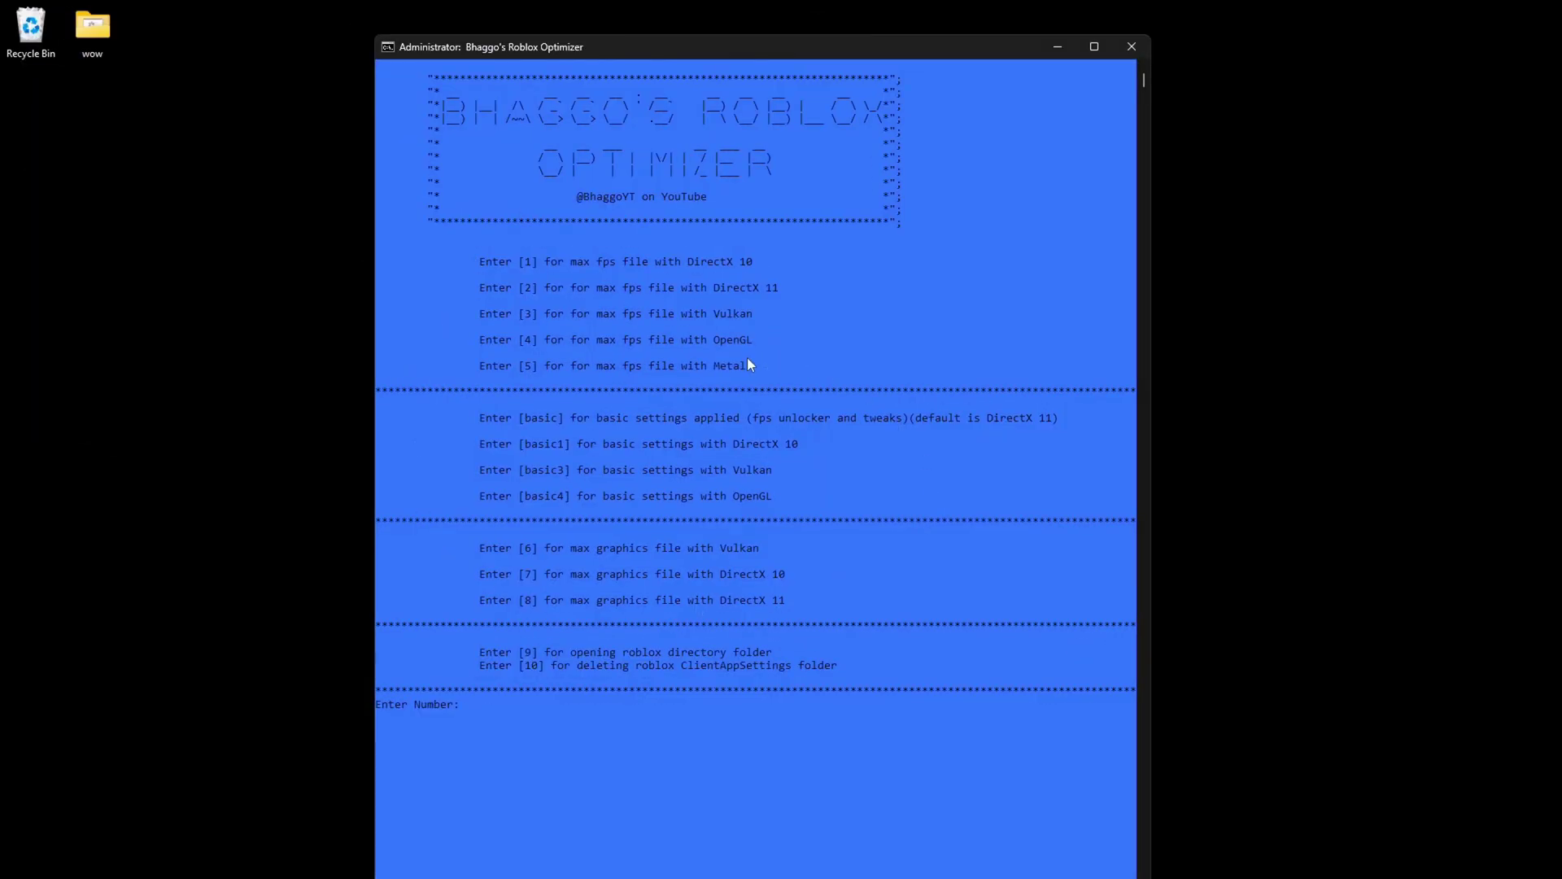
text(9)
key(Return)
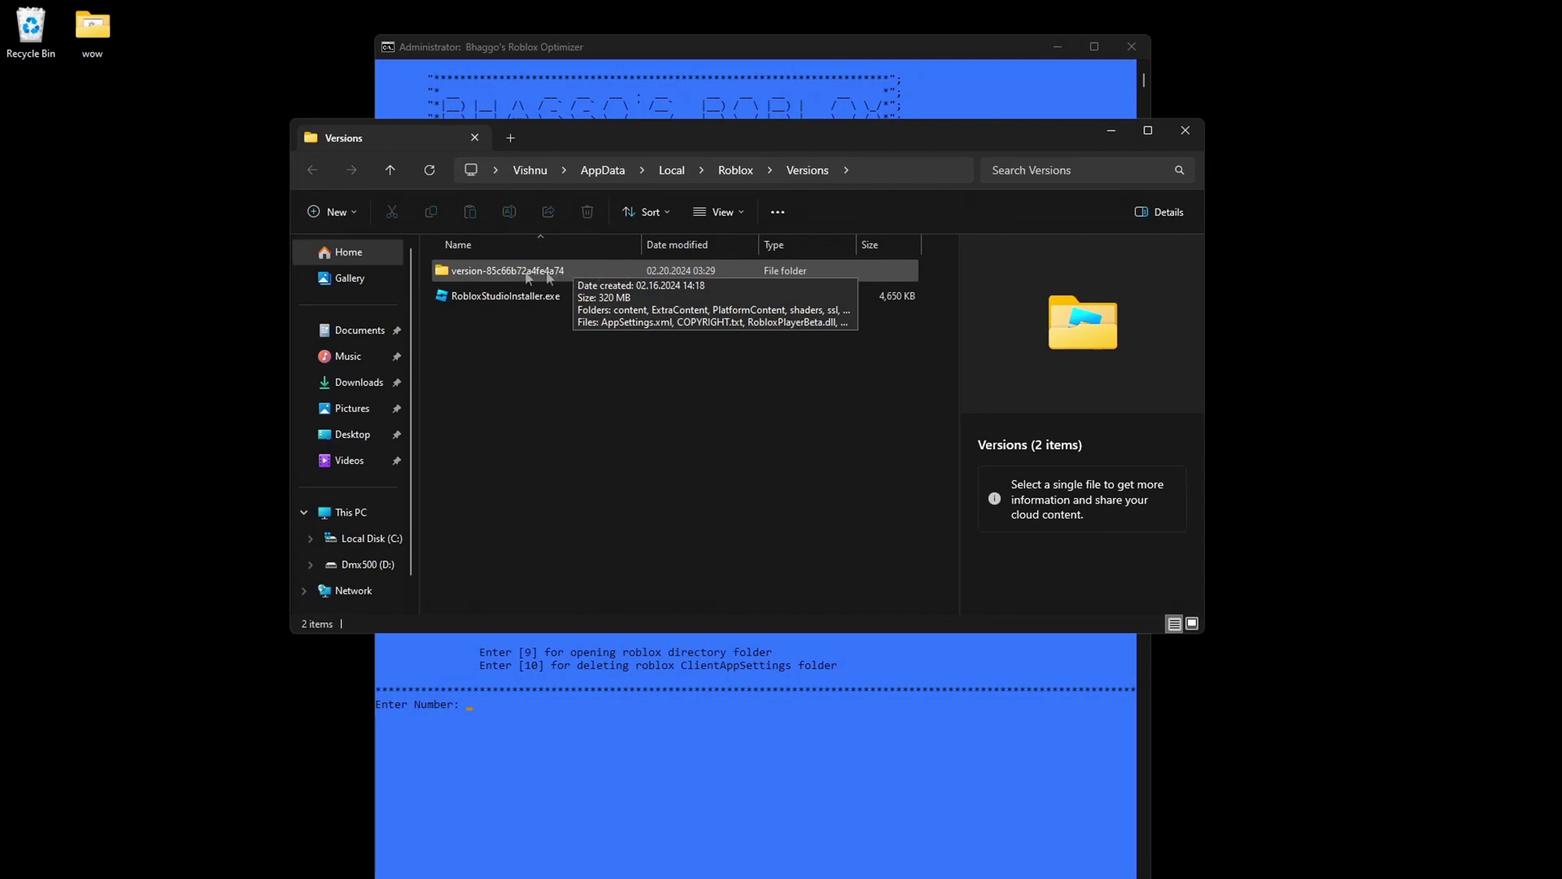
drag(585, 379, 552, 321)
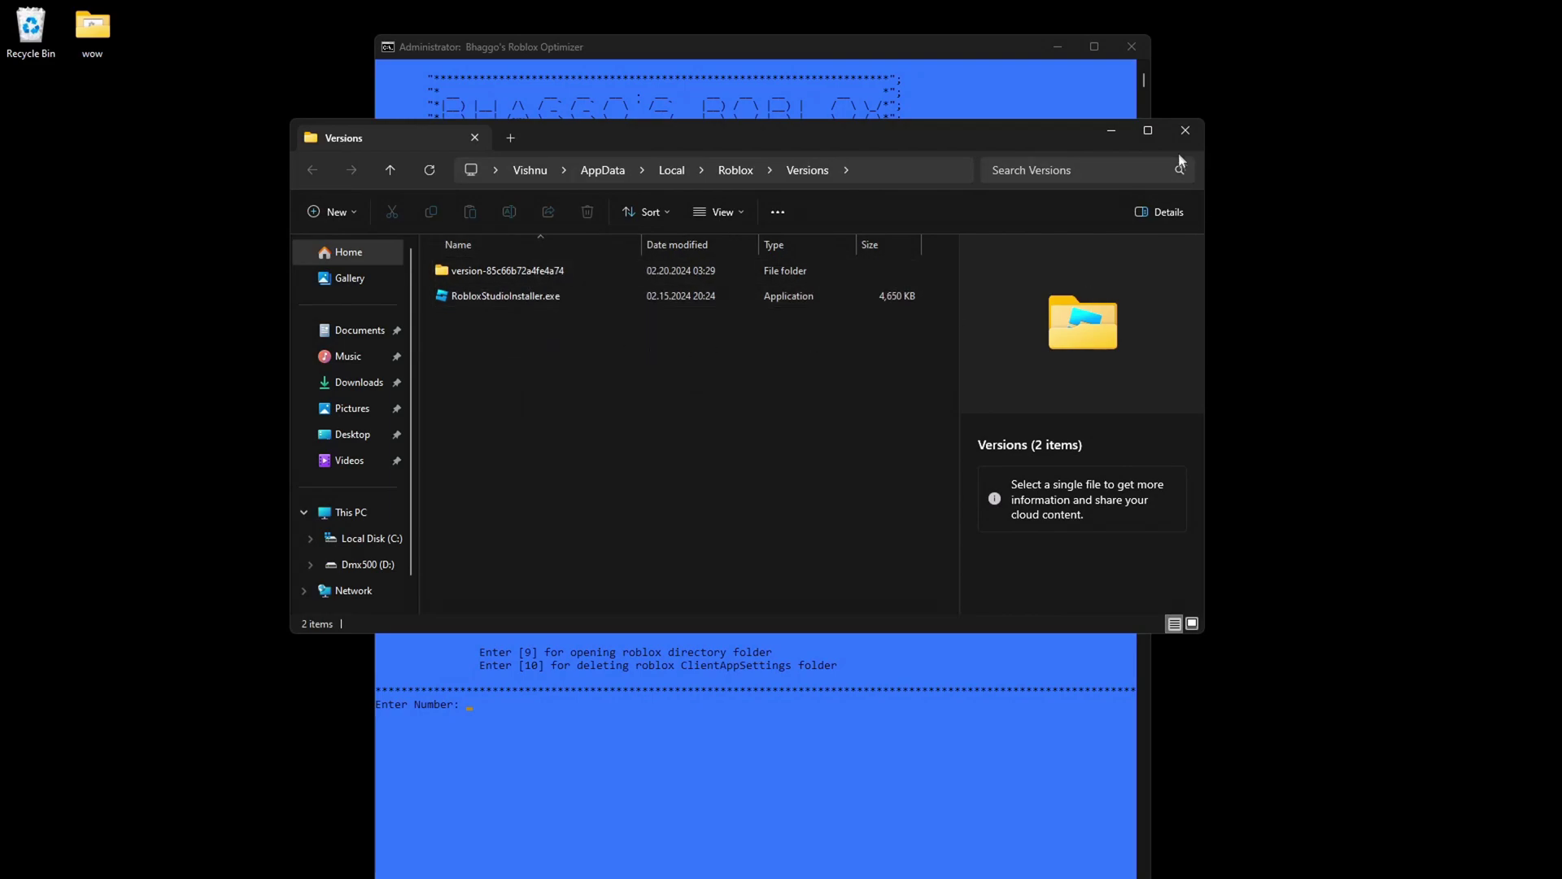
click(1185, 131)
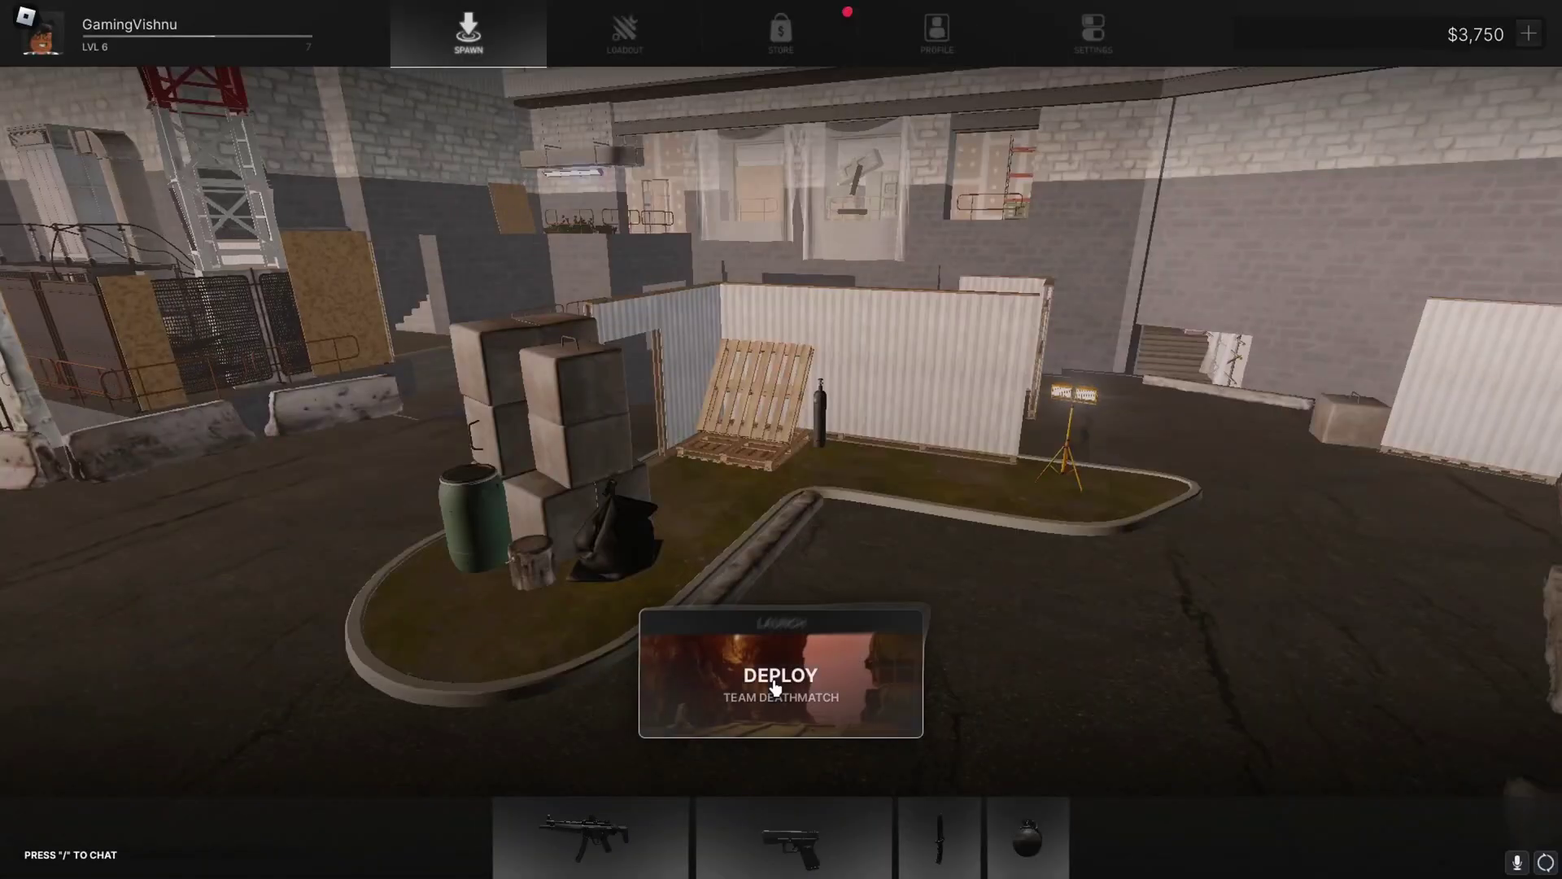
In the Roblox shooter, deploy into Team Deathmatch, advance across the outdoor yard to the rock wall and fire at enemies
click(741, 651)
key(w)
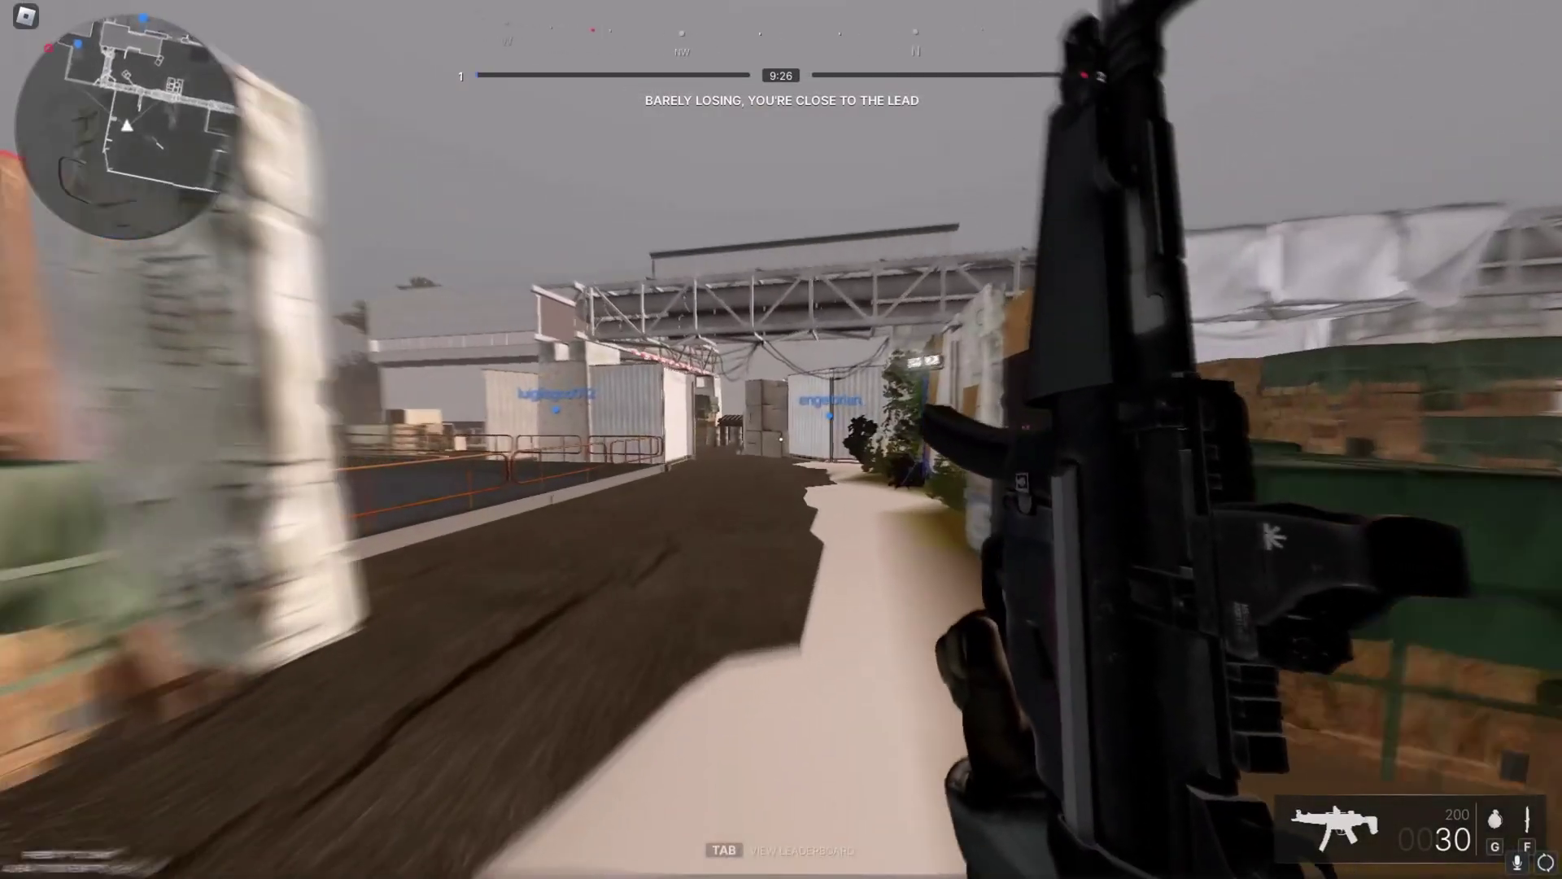
key(w)
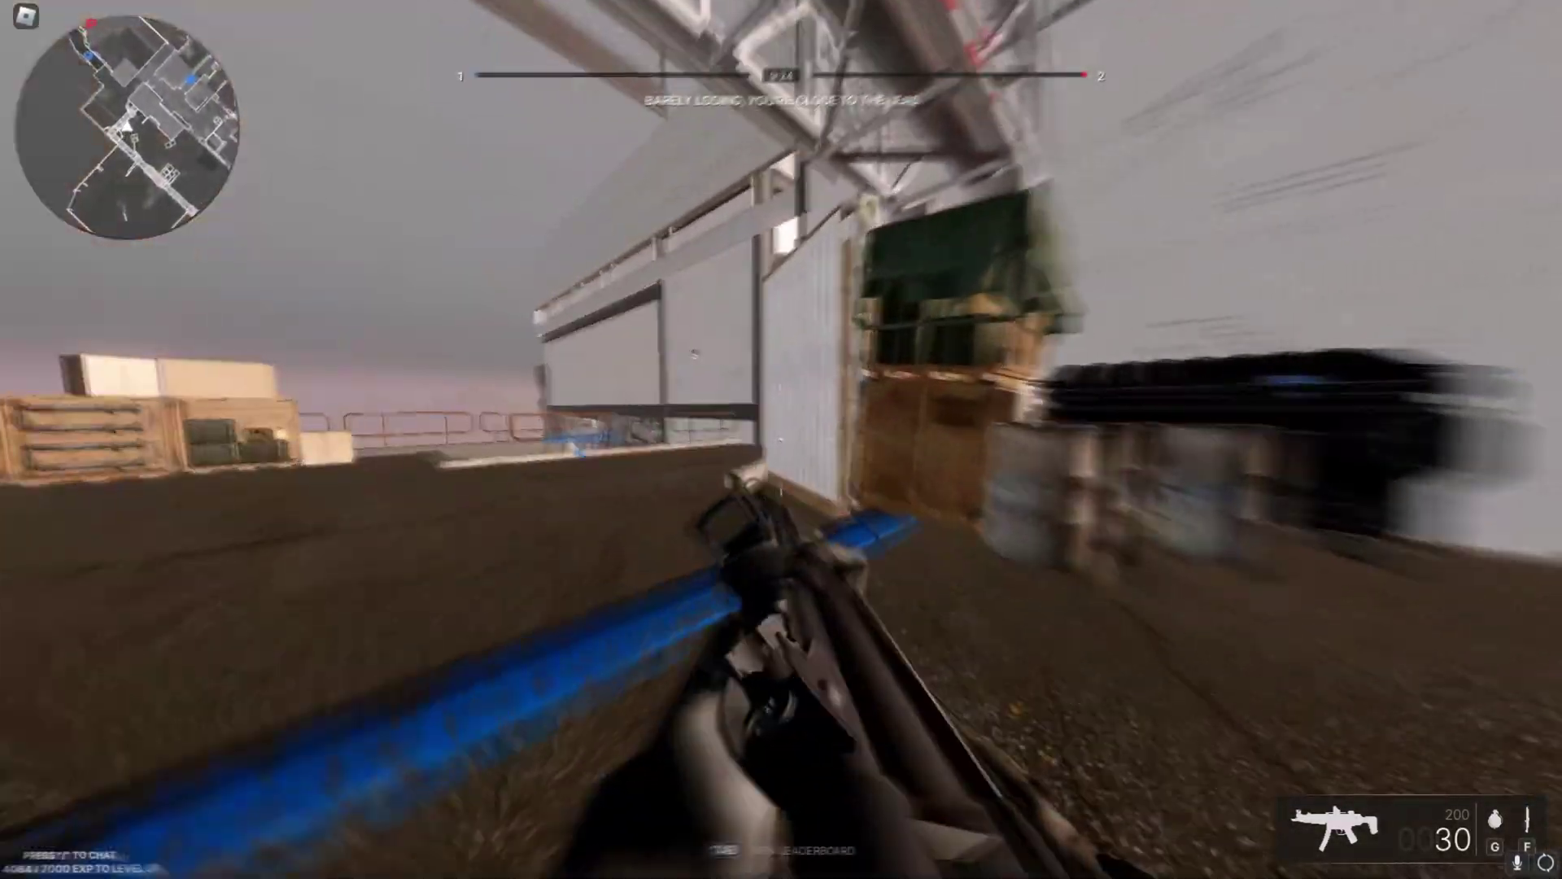
key(w)
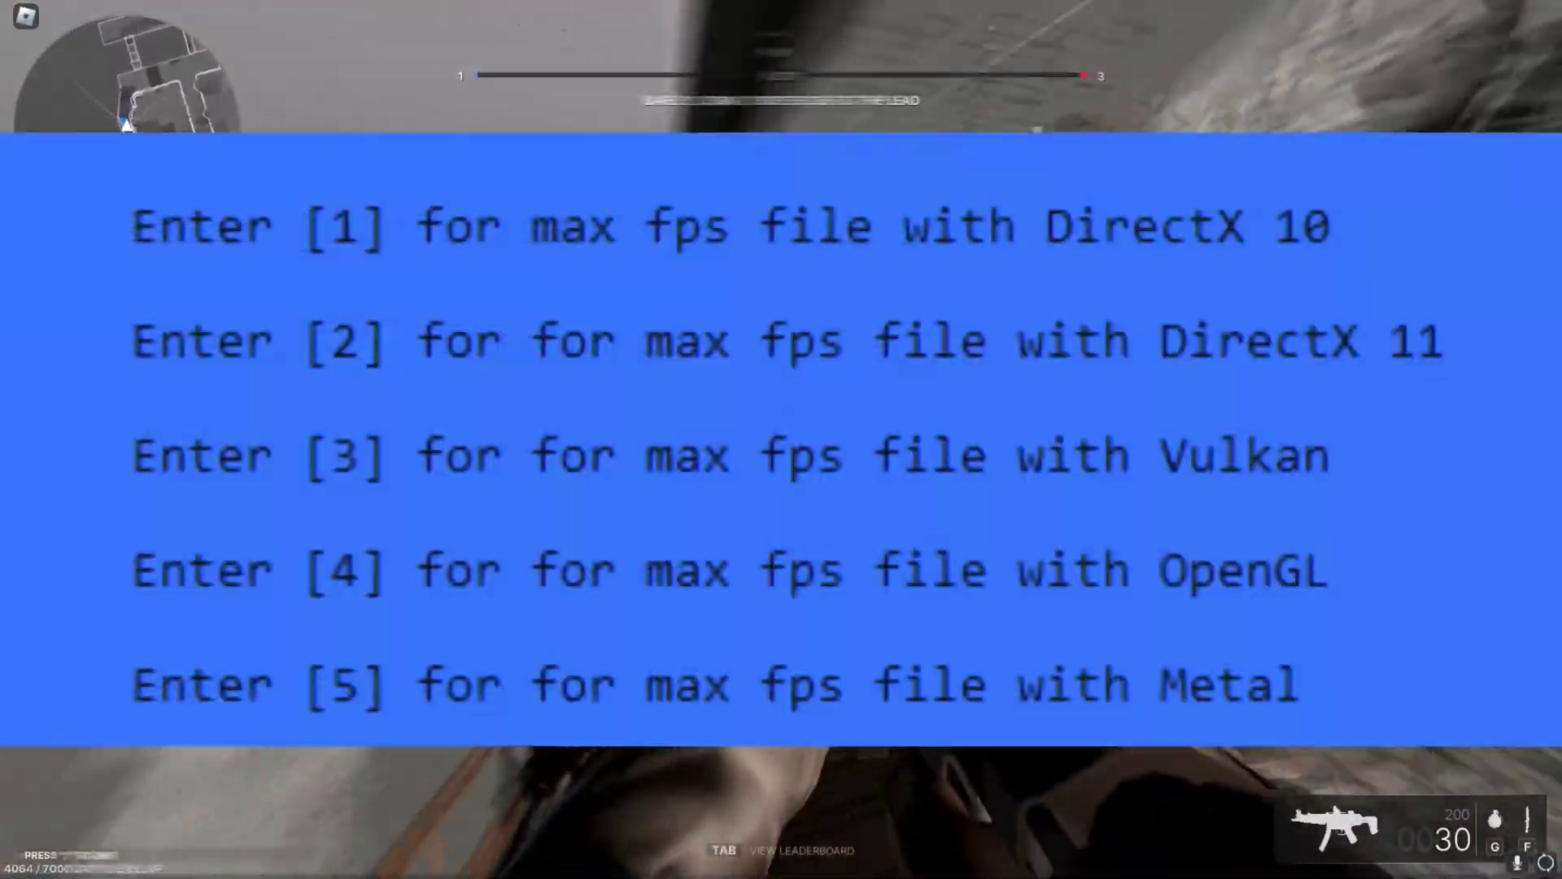
click(781, 440)
key(w)
click(781, 439)
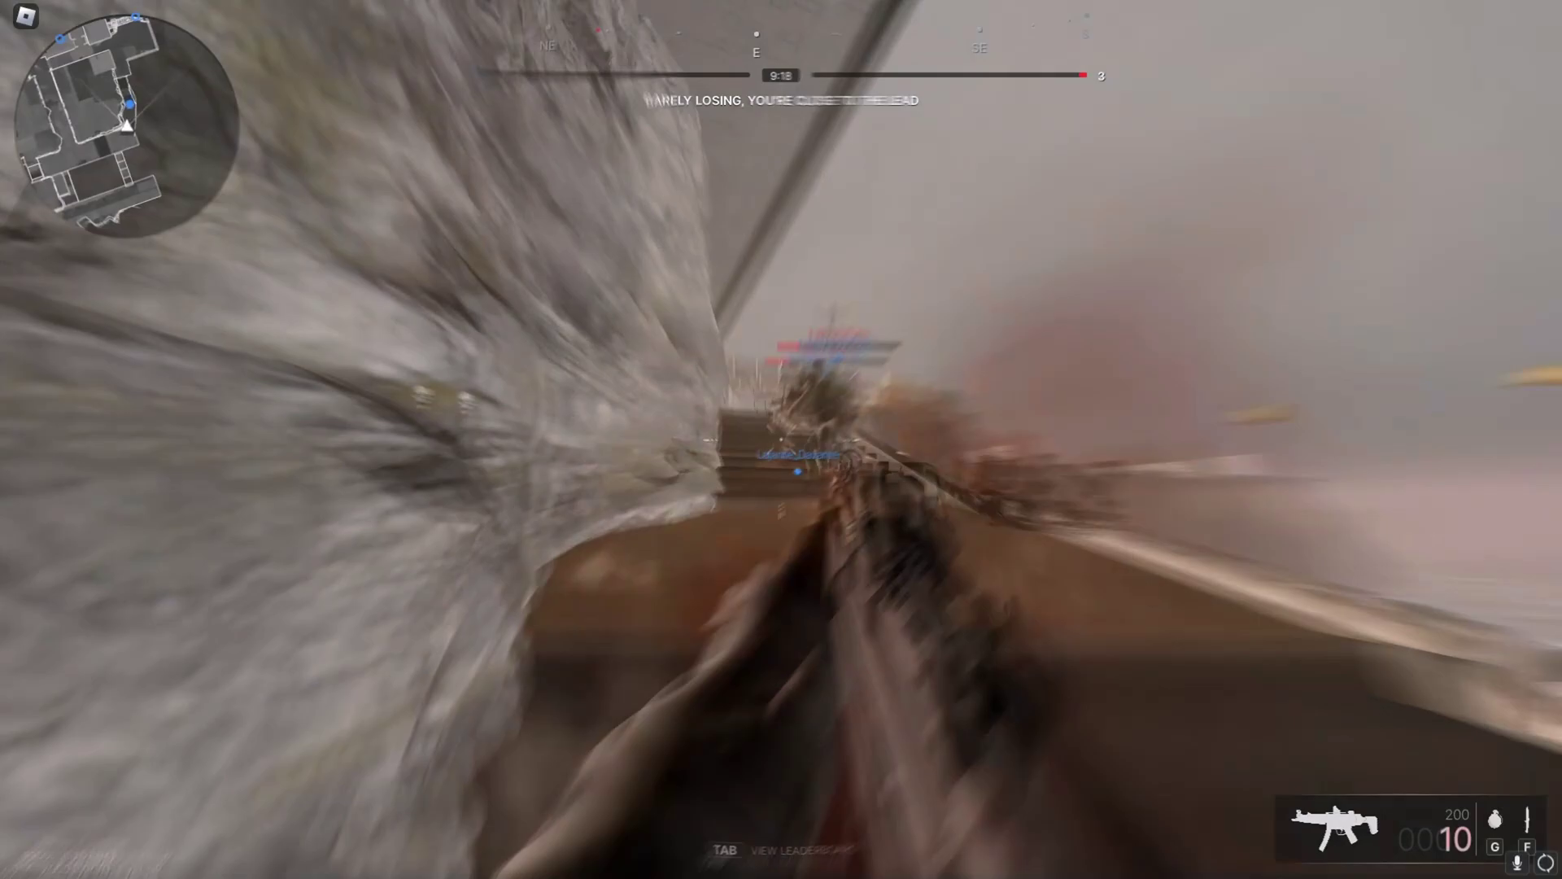
Reload the rifle and run through the rocky tunnel and up the wooden stairs into the building
key(r)
key(w)
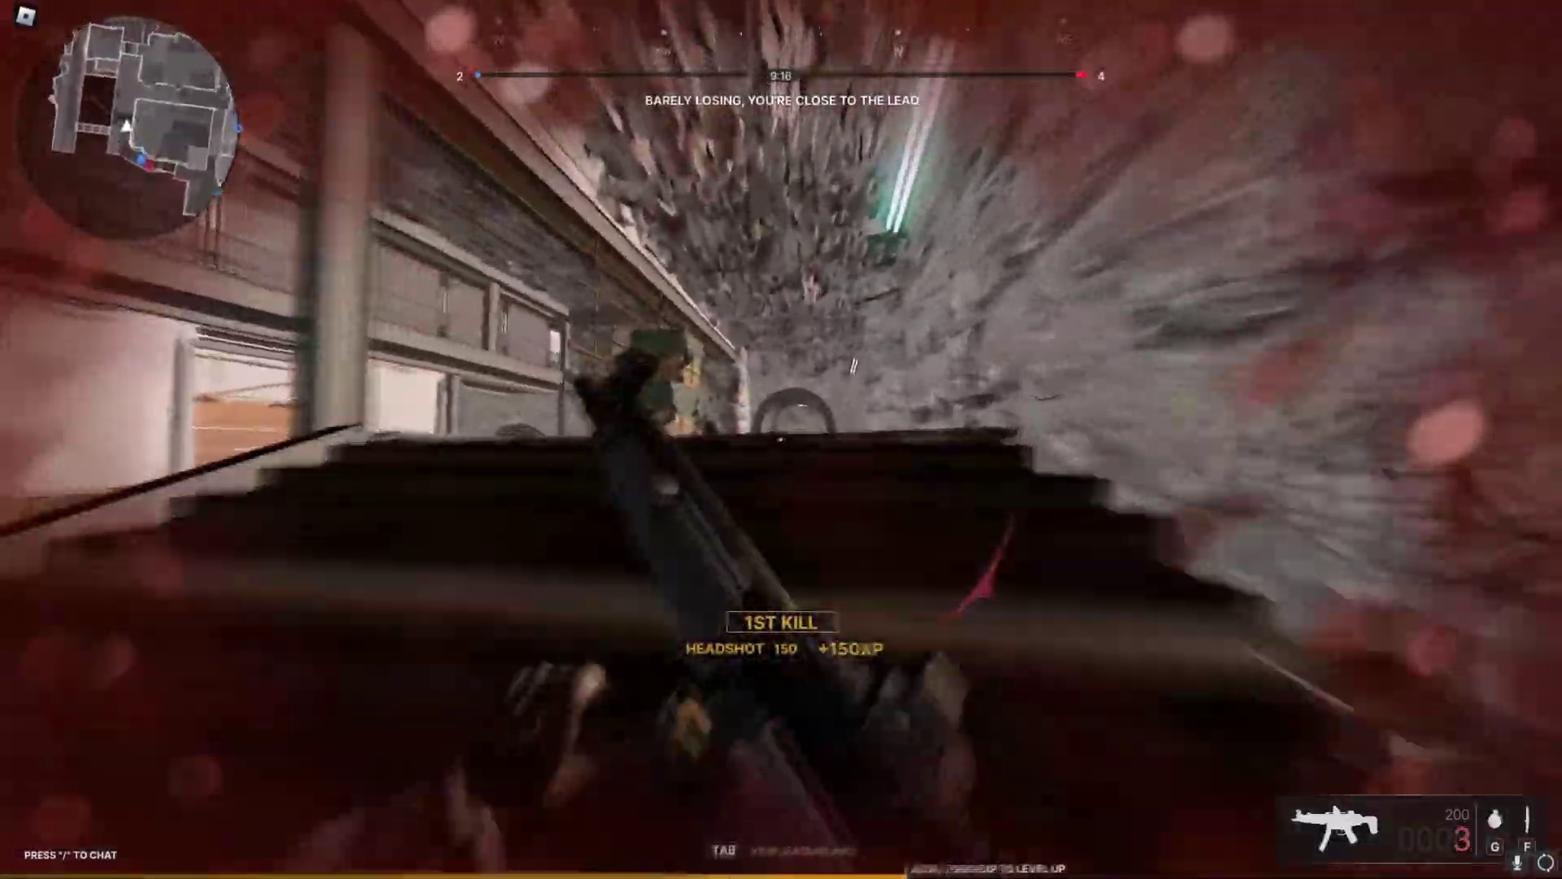
key(w)
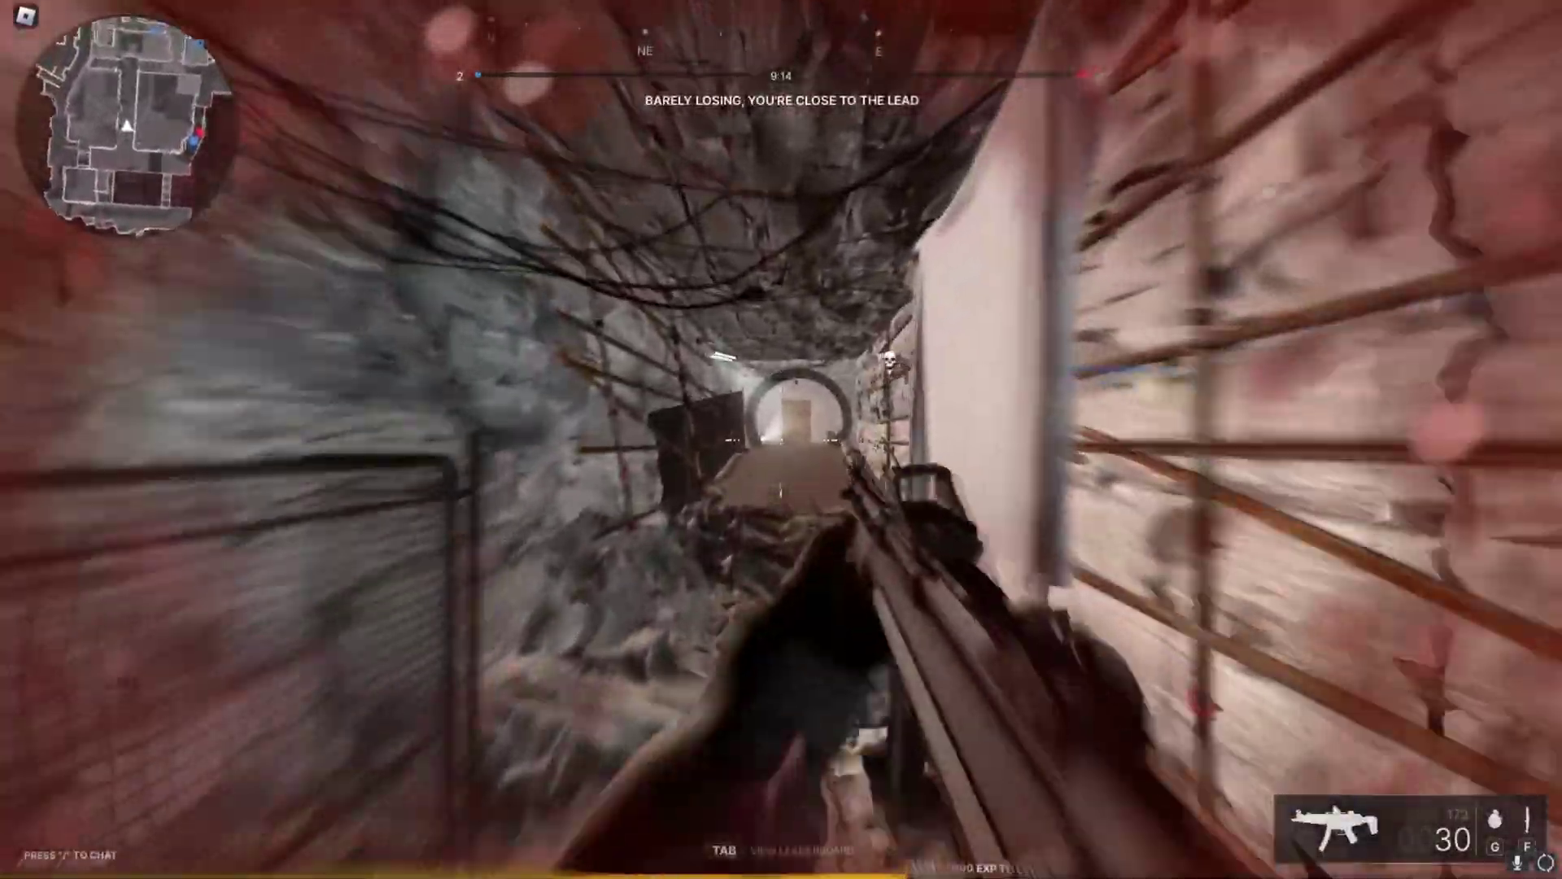
key(w)
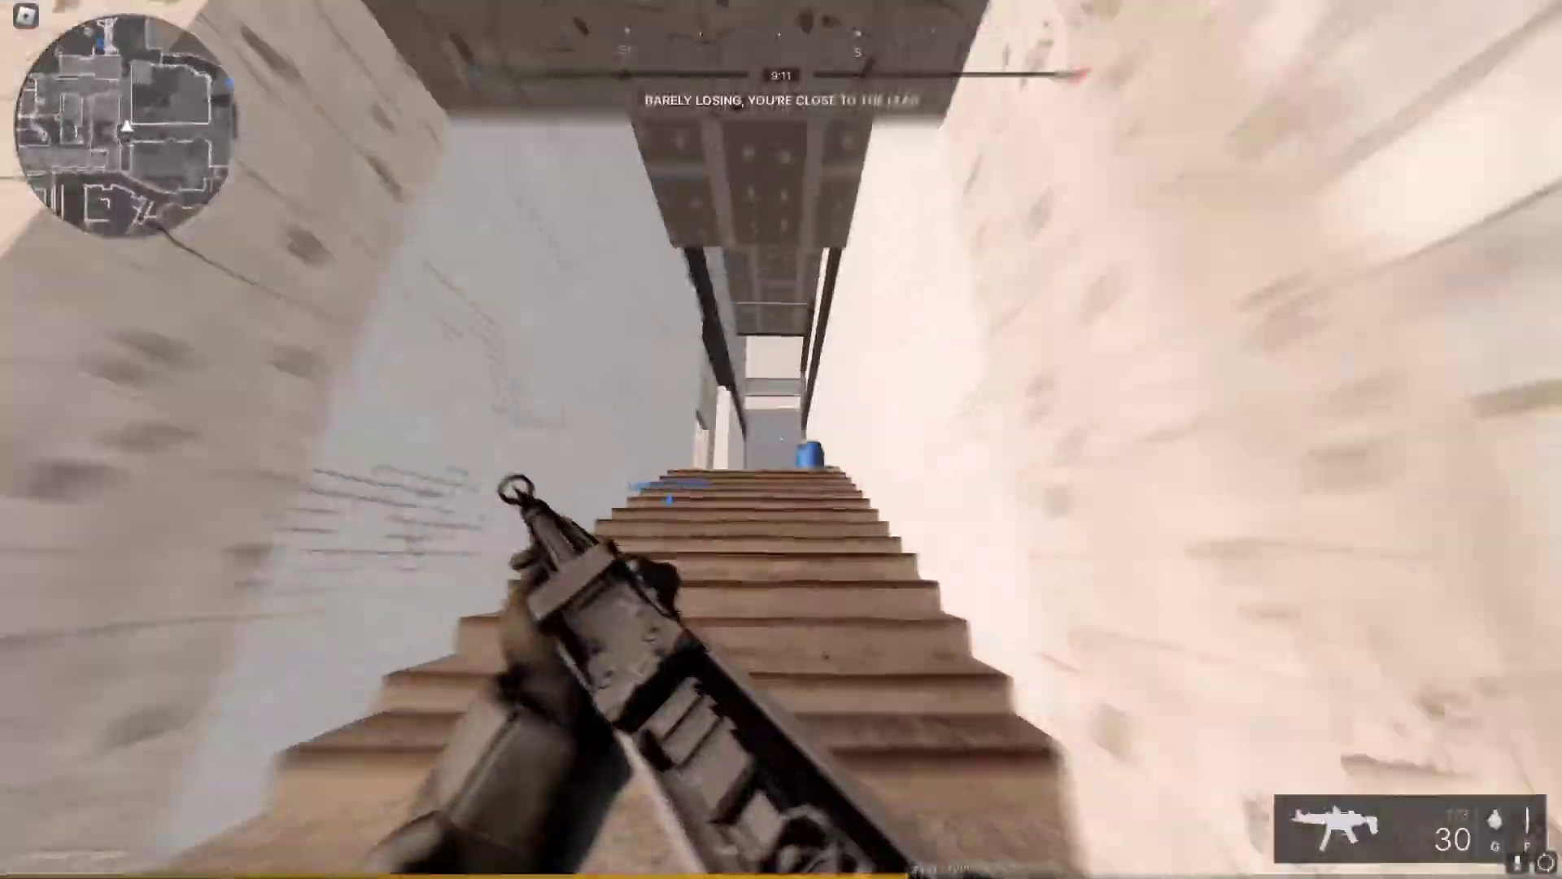
key(shift)
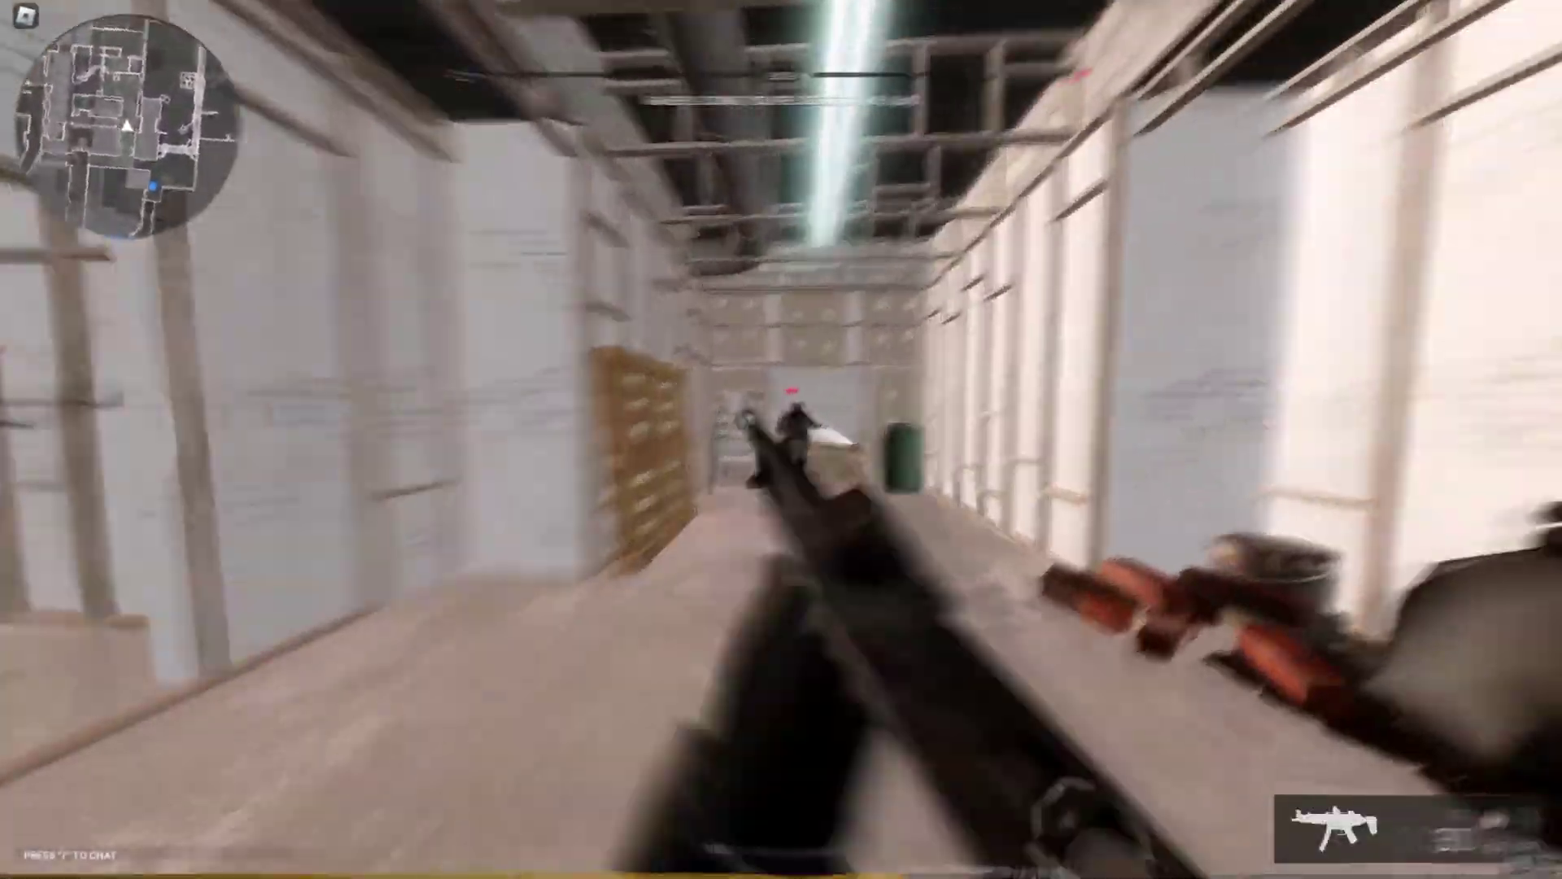
Aim and shoot the enemies inside the building, reload the rifle and keep moving forward
click(781, 439)
right_click(782, 439)
click(782, 440)
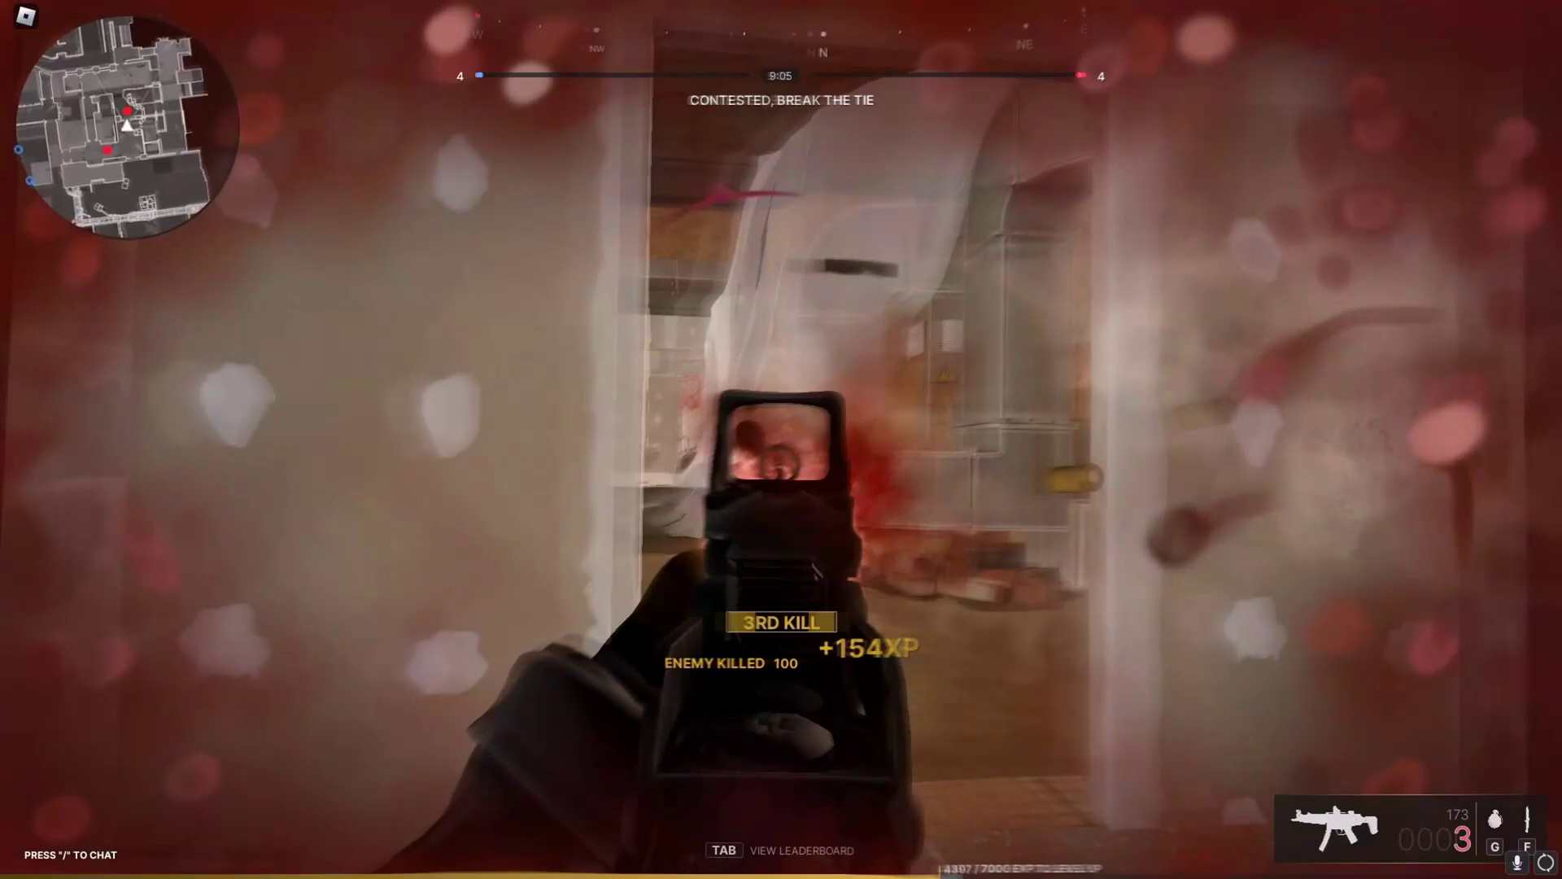
key(w)
key(r)
key(w)
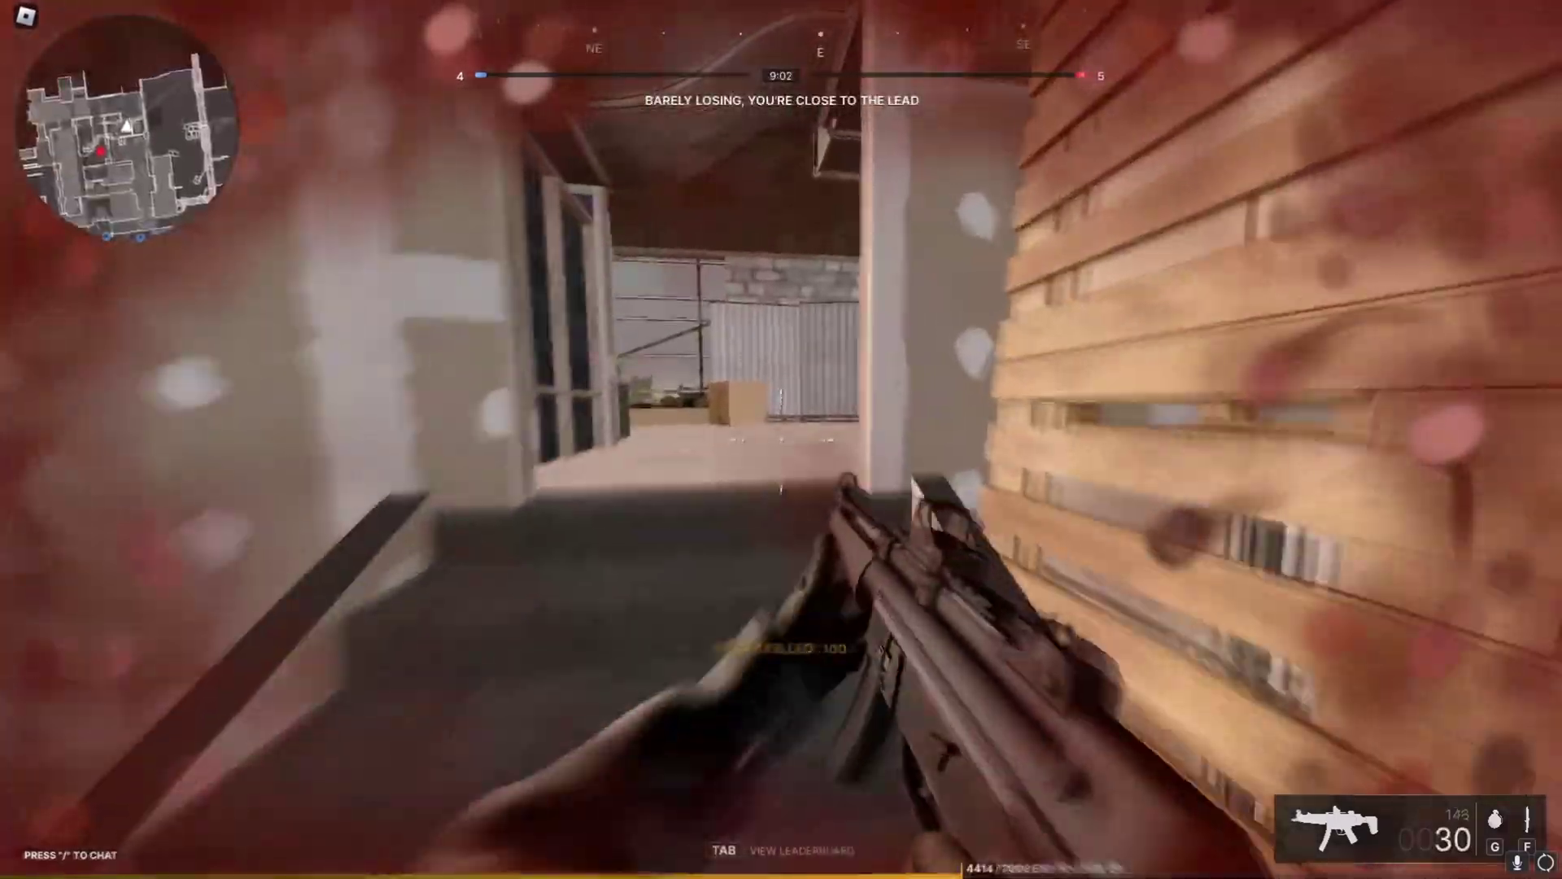
Sprint through the building's corridors and out onto the railed concrete walkway, jumping along the way
key(shift)
key(w)
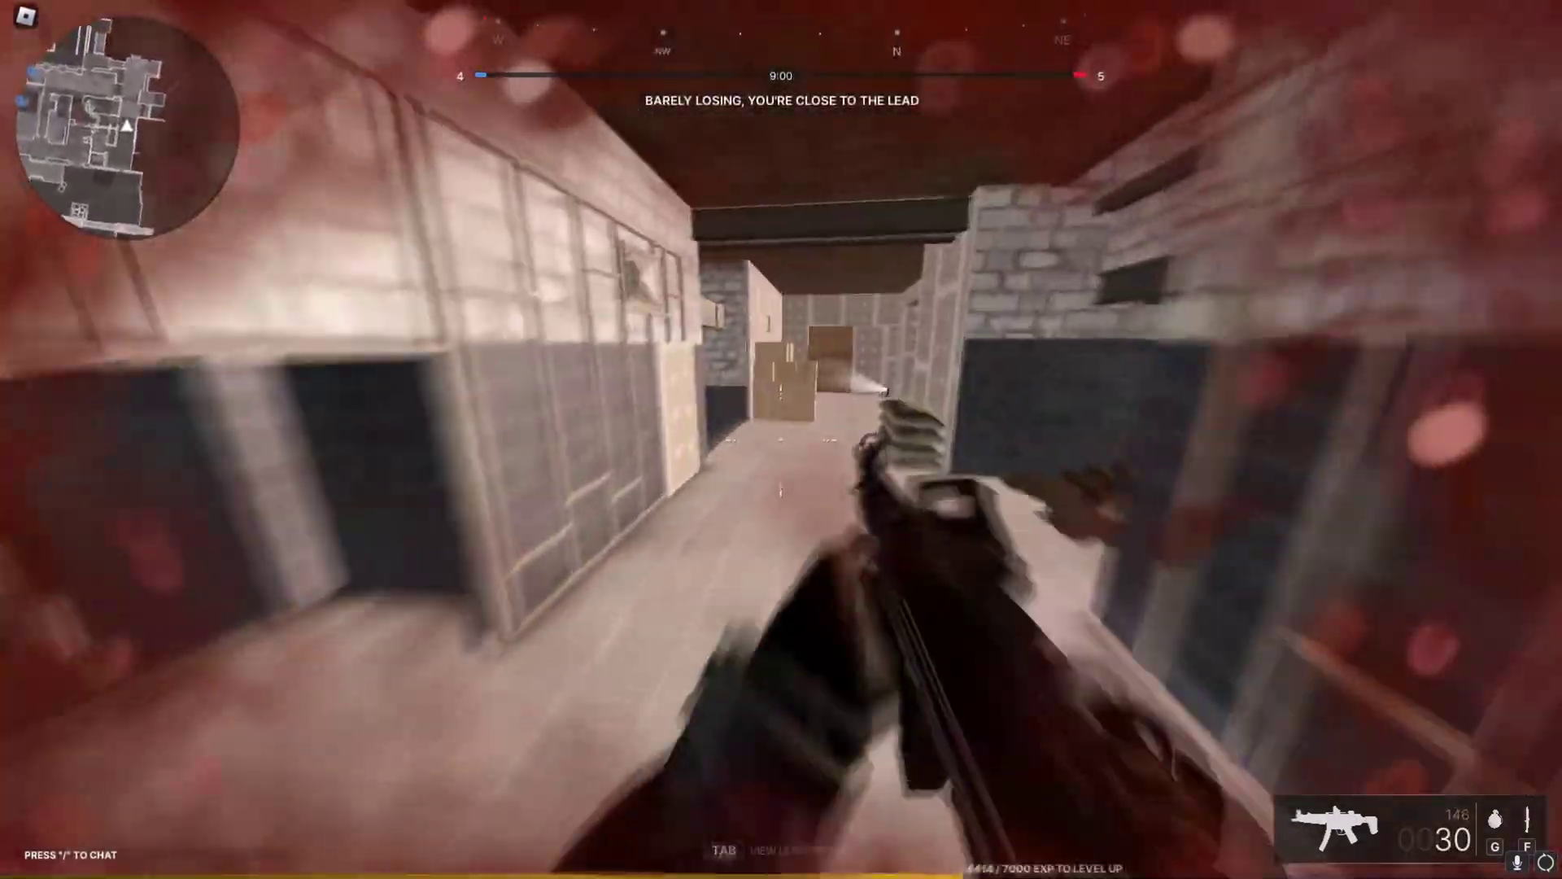
key(shift)
key(w)
key(space)
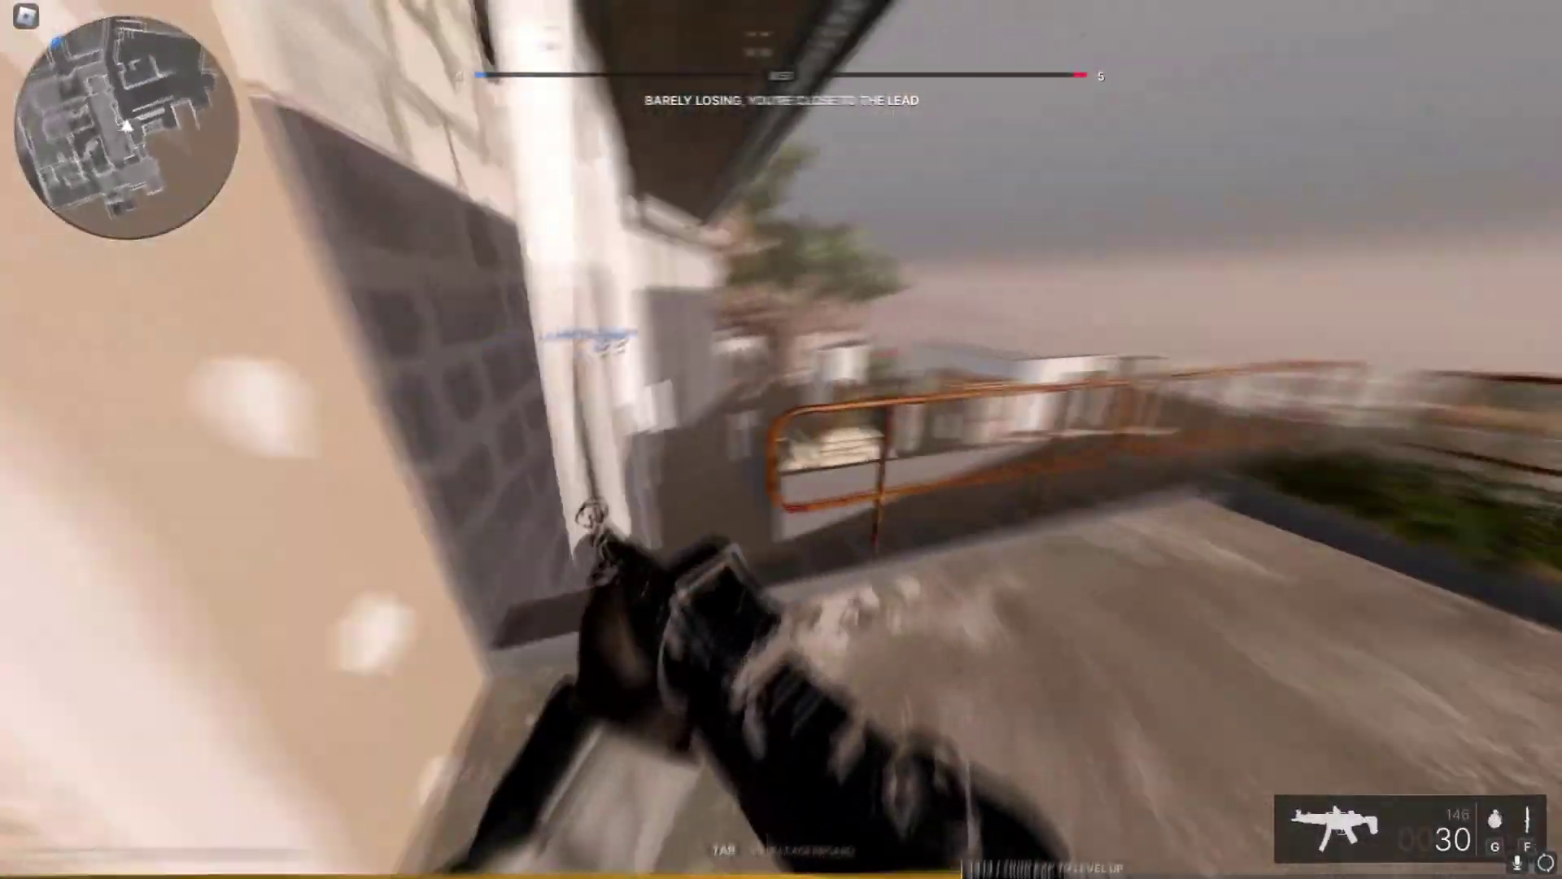
key(shift)
key(w)
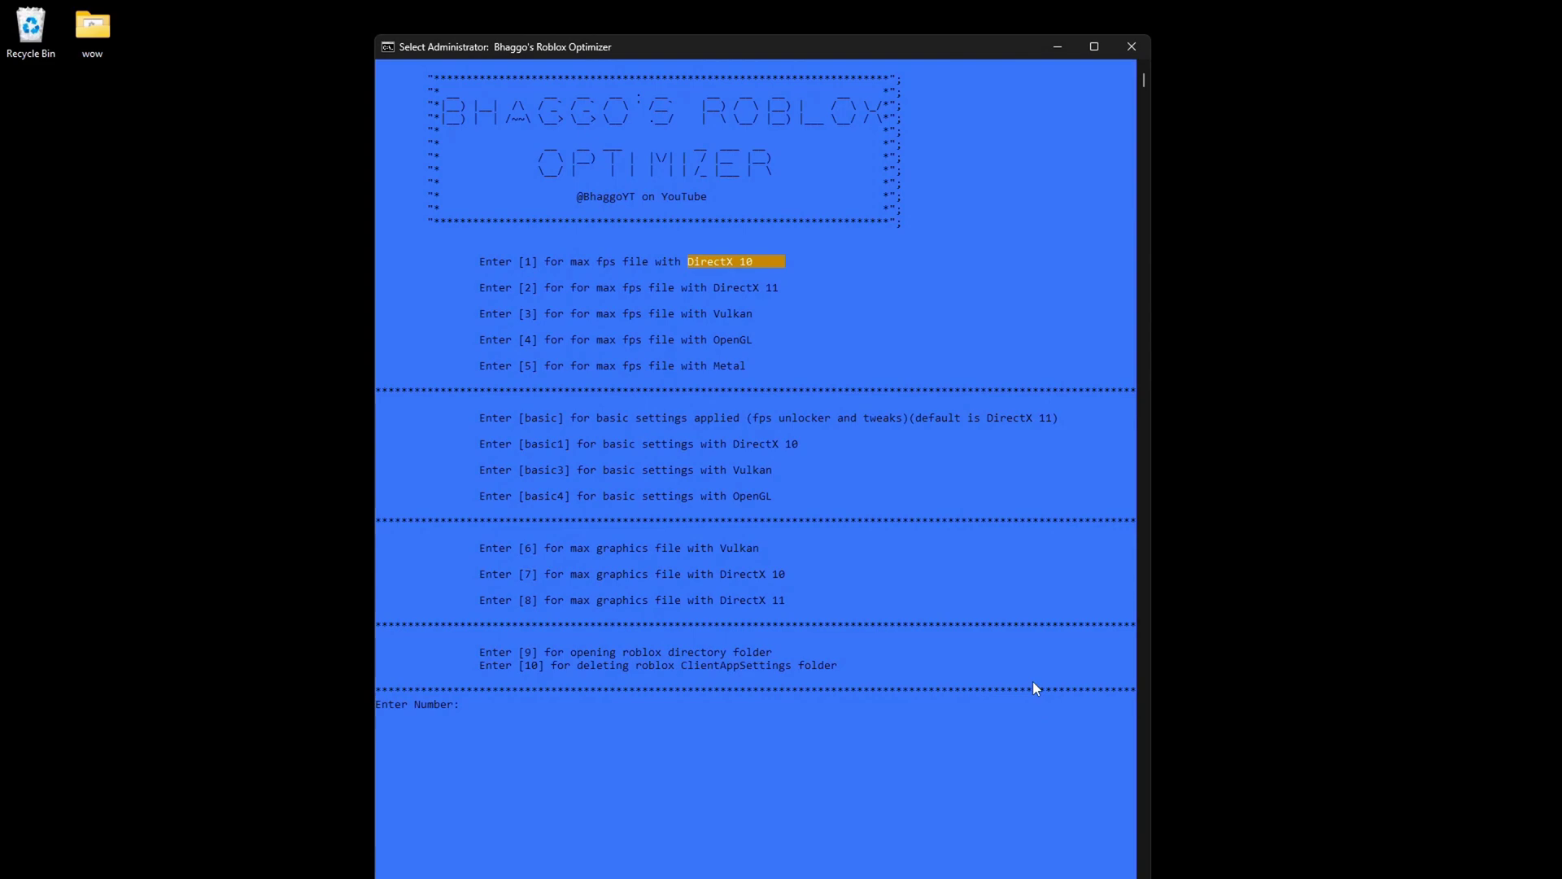
Check the supported DirectX version of GPU 1 in Task Manager's performance view and minimize Task Manager
right_click(1144, 856)
click(1214, 796)
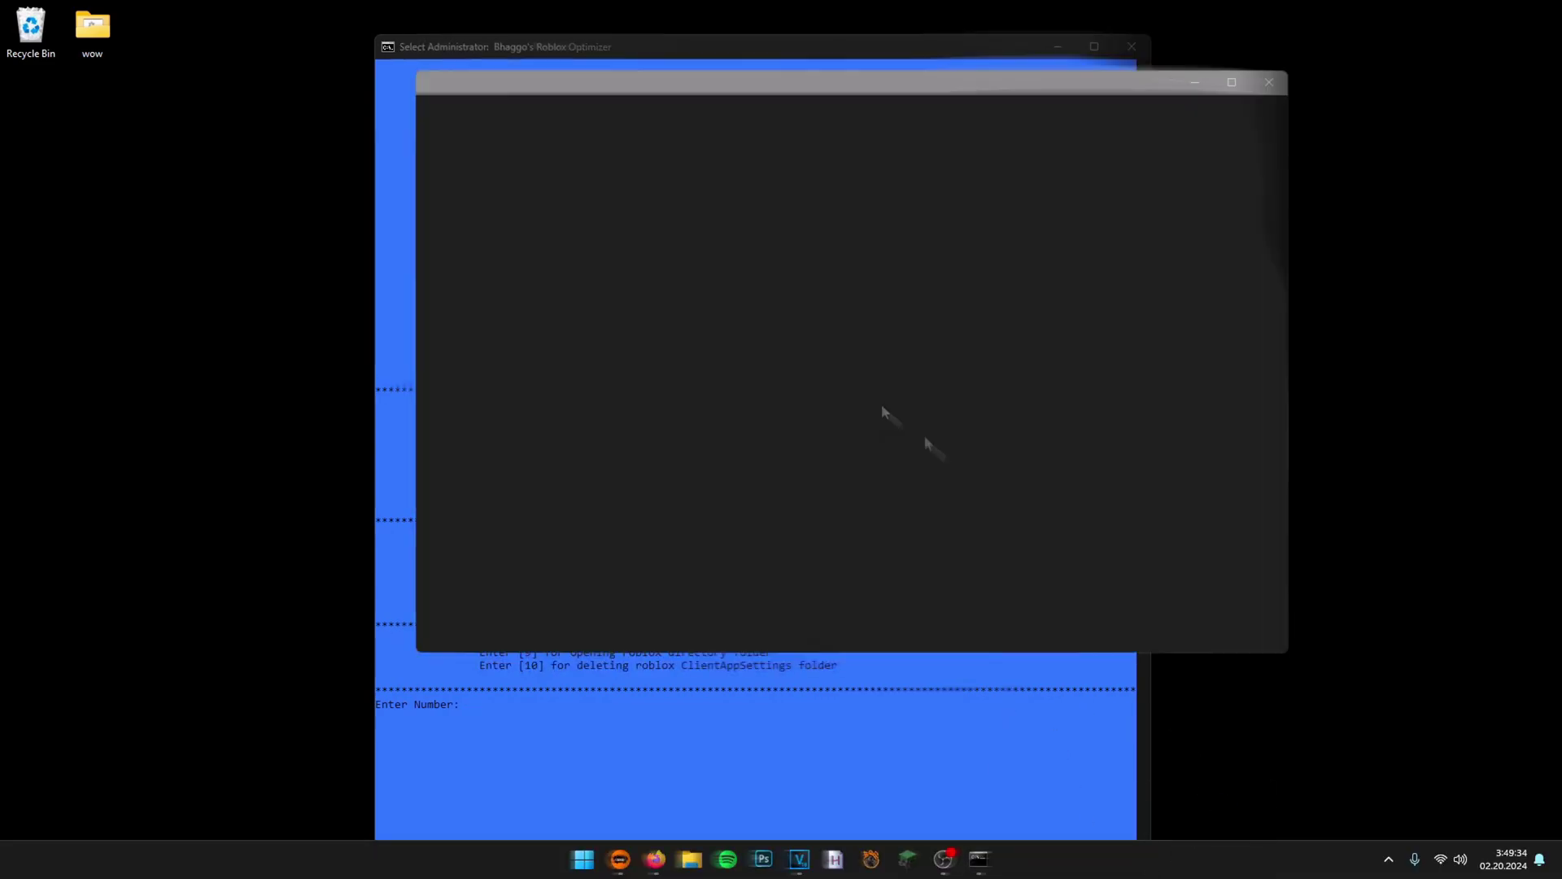
click(525, 196)
click(736, 543)
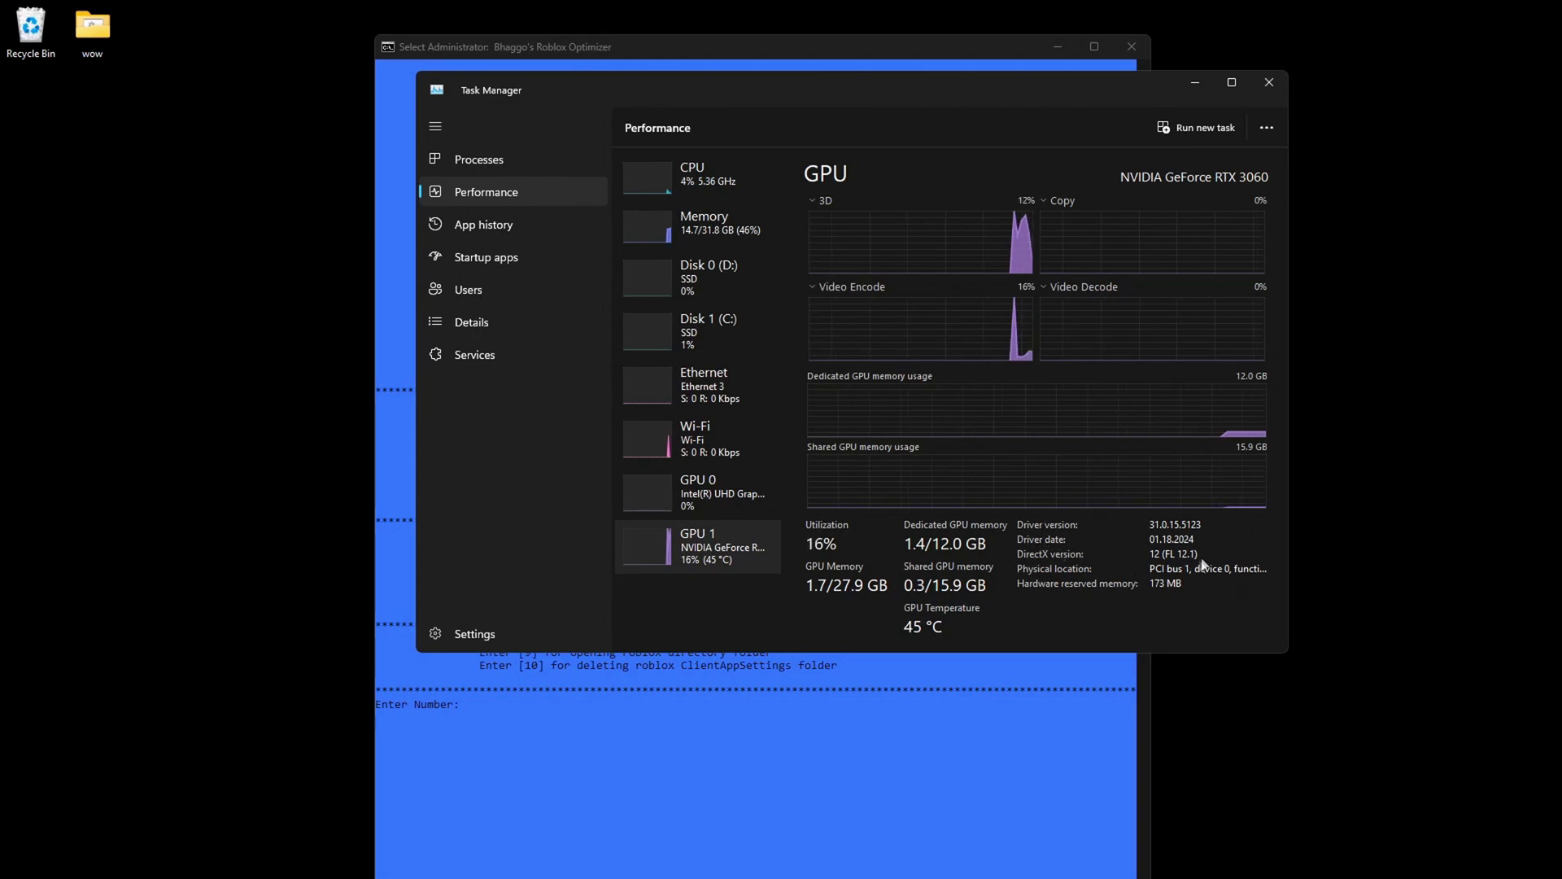
click(1194, 88)
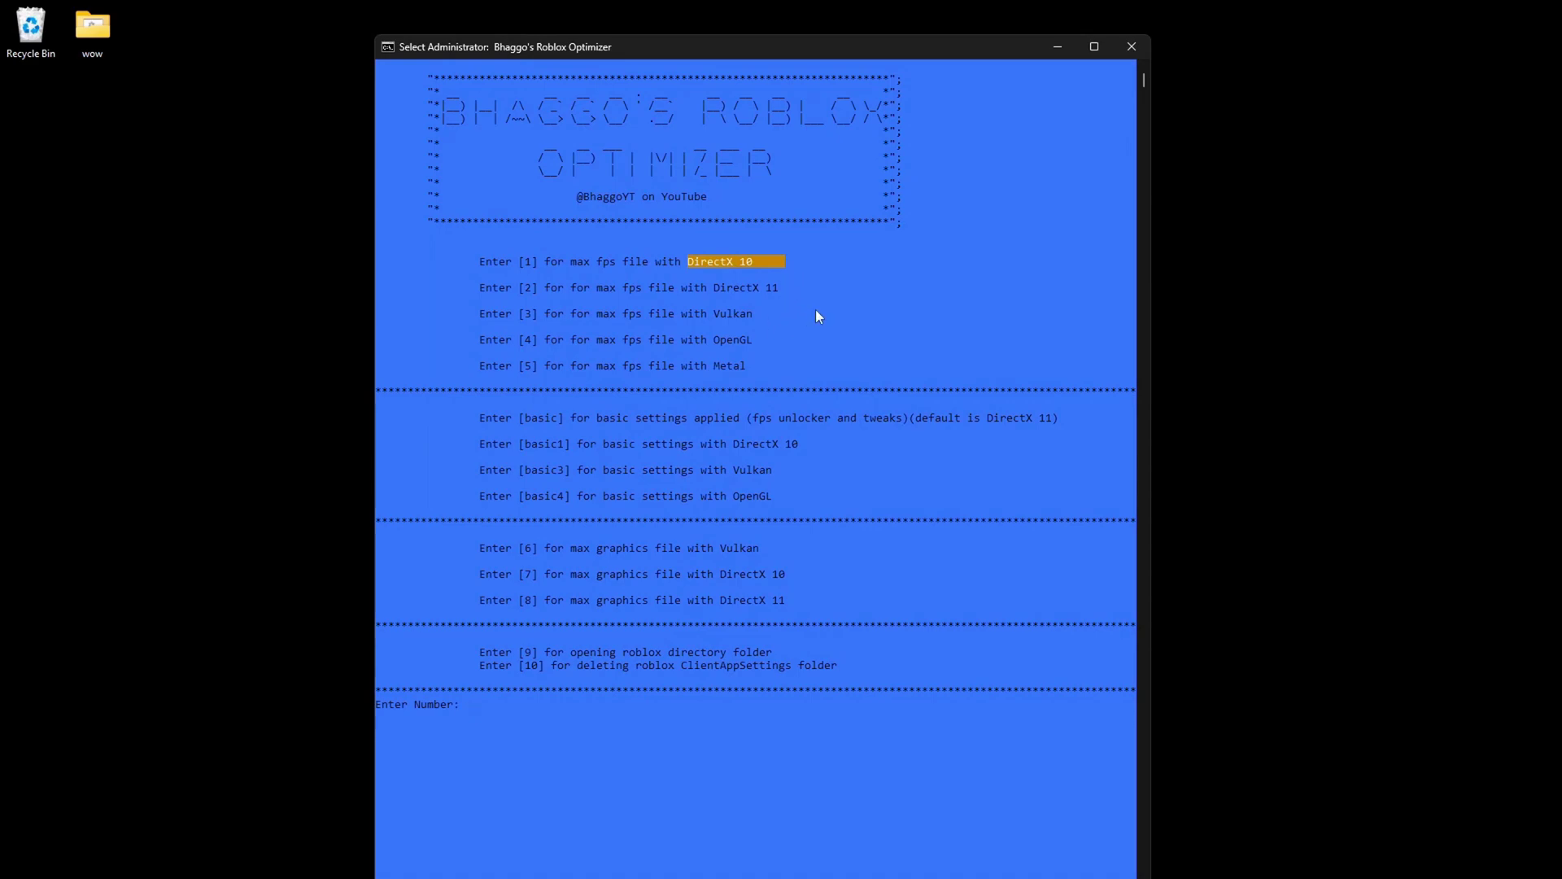
Examine the optimizer's max fps options by highlighting the DirectX 10, OpenGL and Metal entries
click(841, 235)
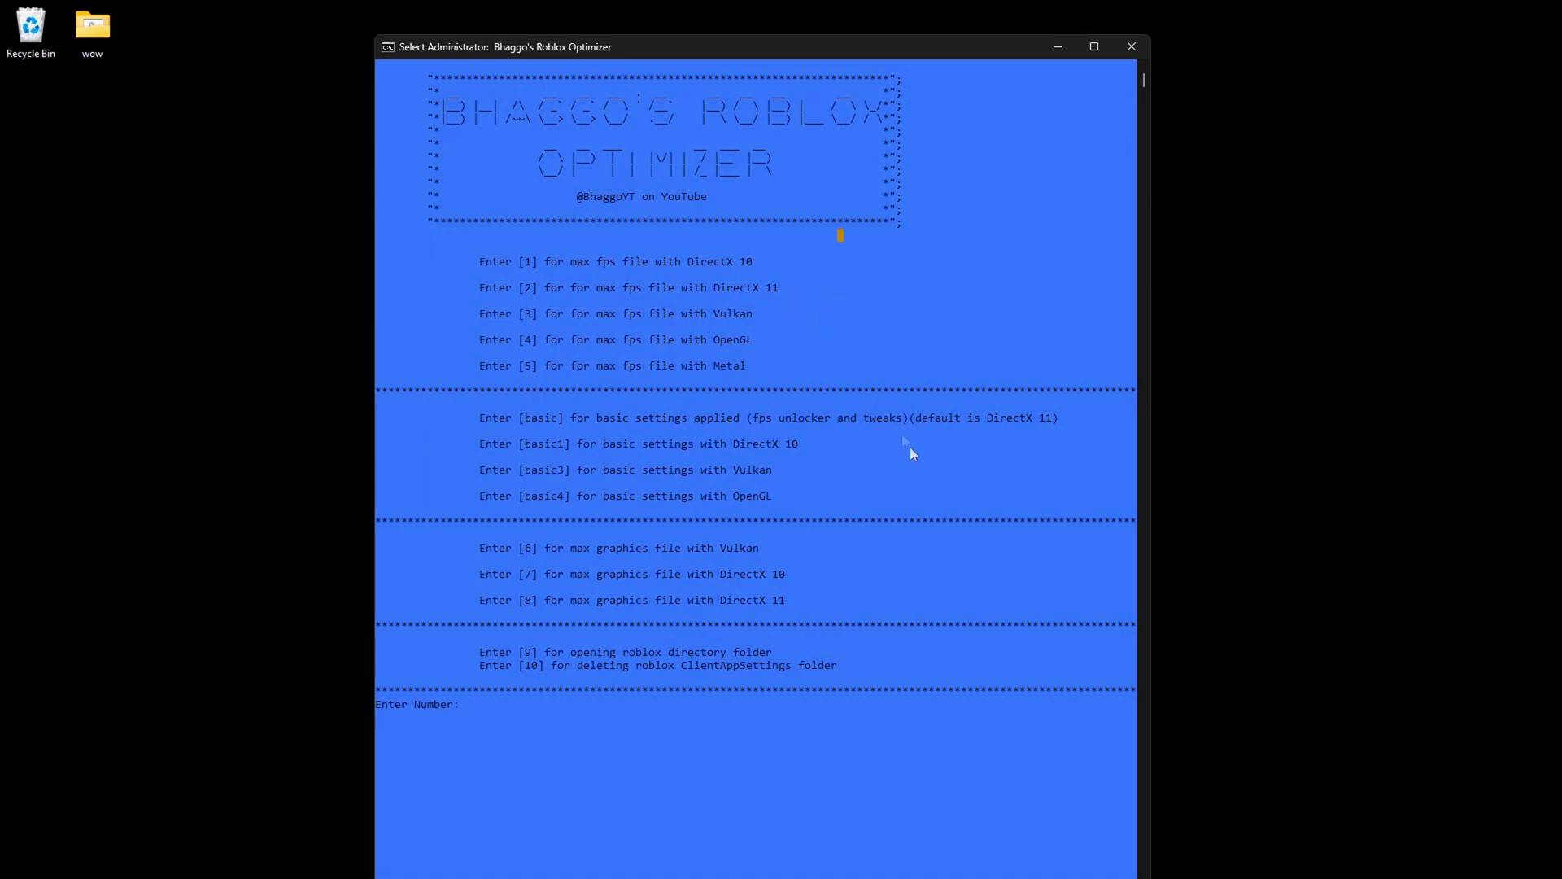
drag(775, 261, 592, 262)
click(779, 342)
drag(715, 336, 680, 368)
click(801, 367)
drag(869, 366, 588, 367)
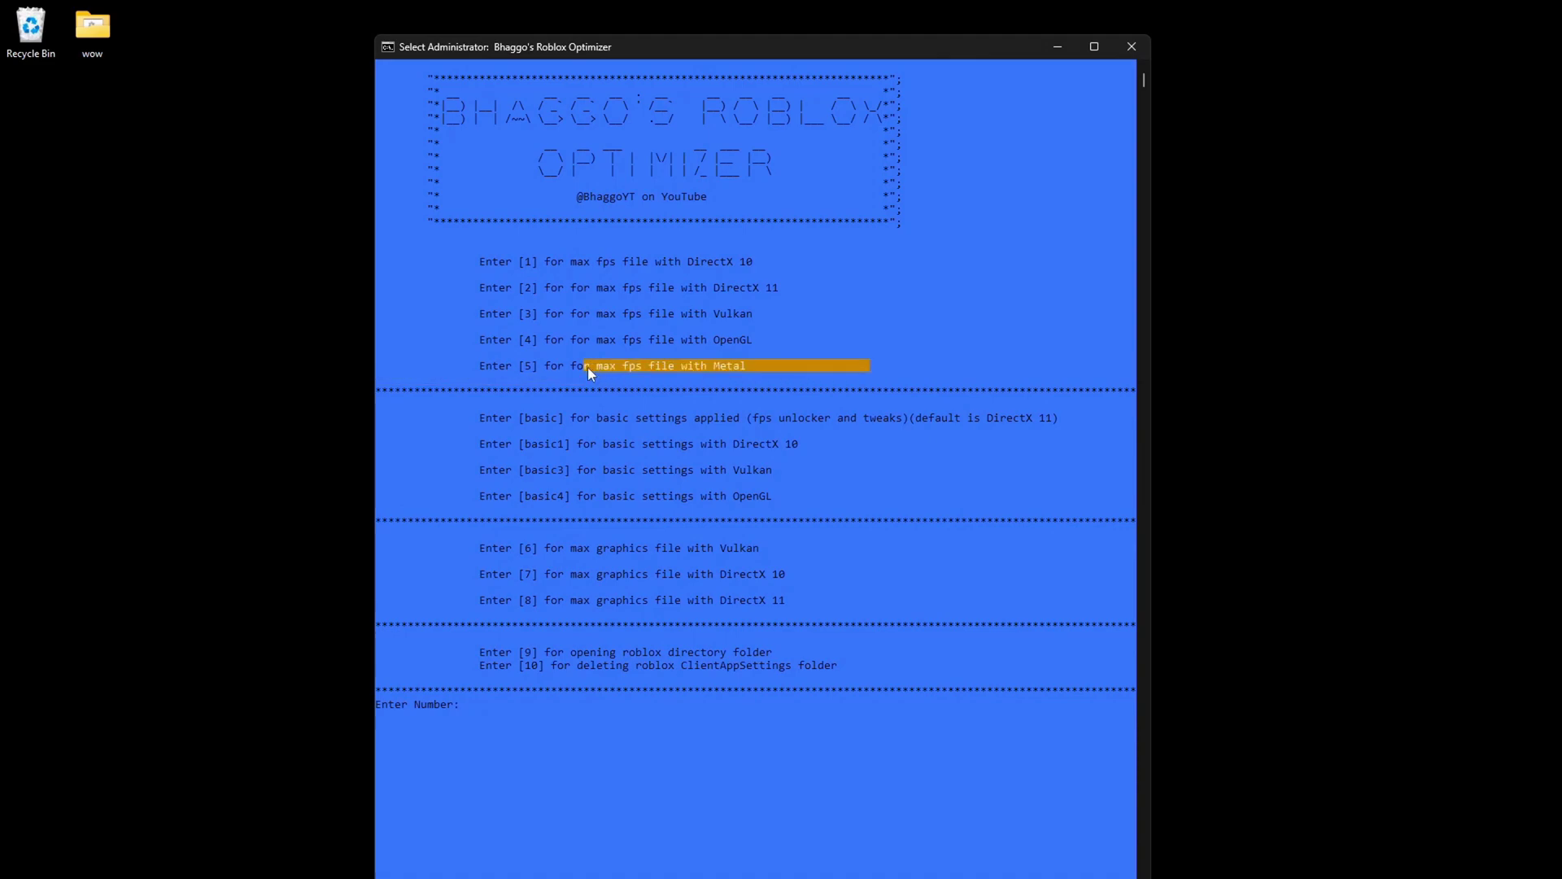
drag(728, 366, 742, 366)
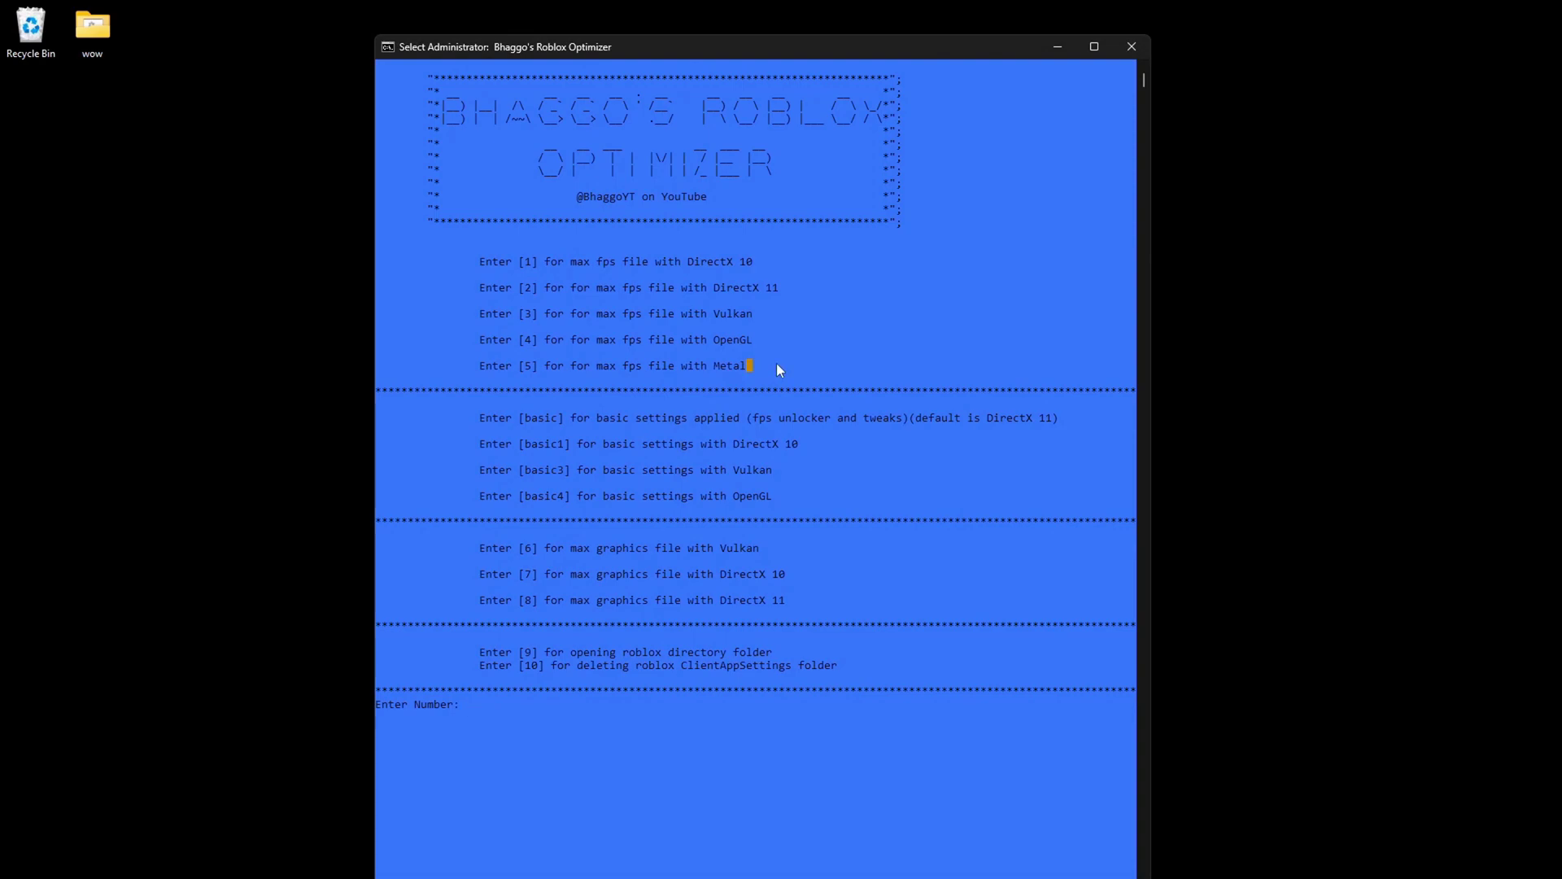
drag(851, 366, 648, 367)
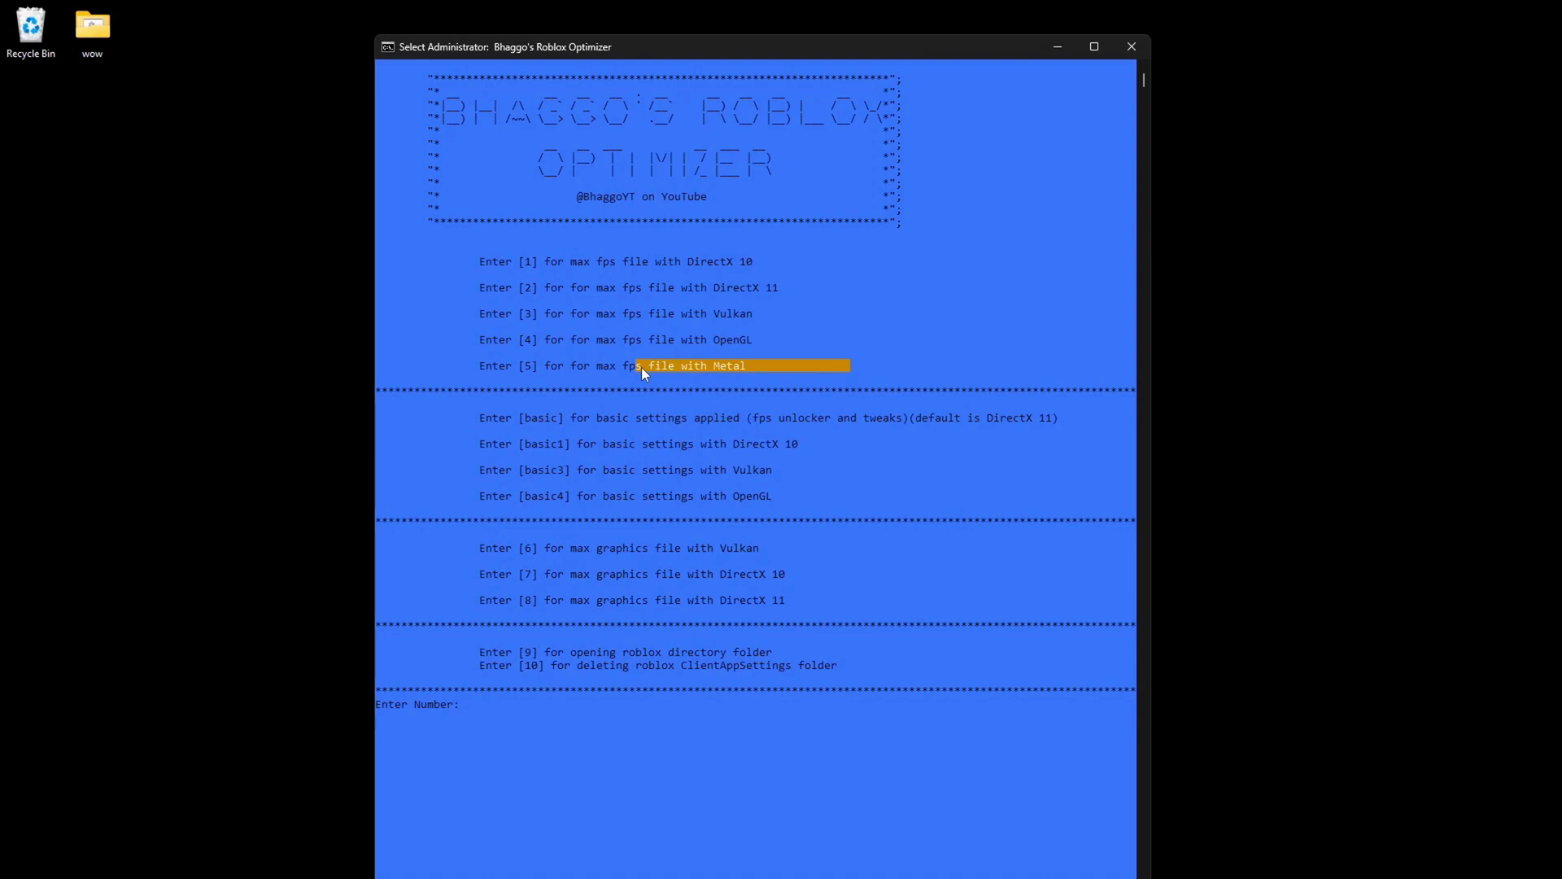
Examine the optimizer's basic settings options by highlighting the block of basic, basic1, basic3 and basic4 entries
click(828, 367)
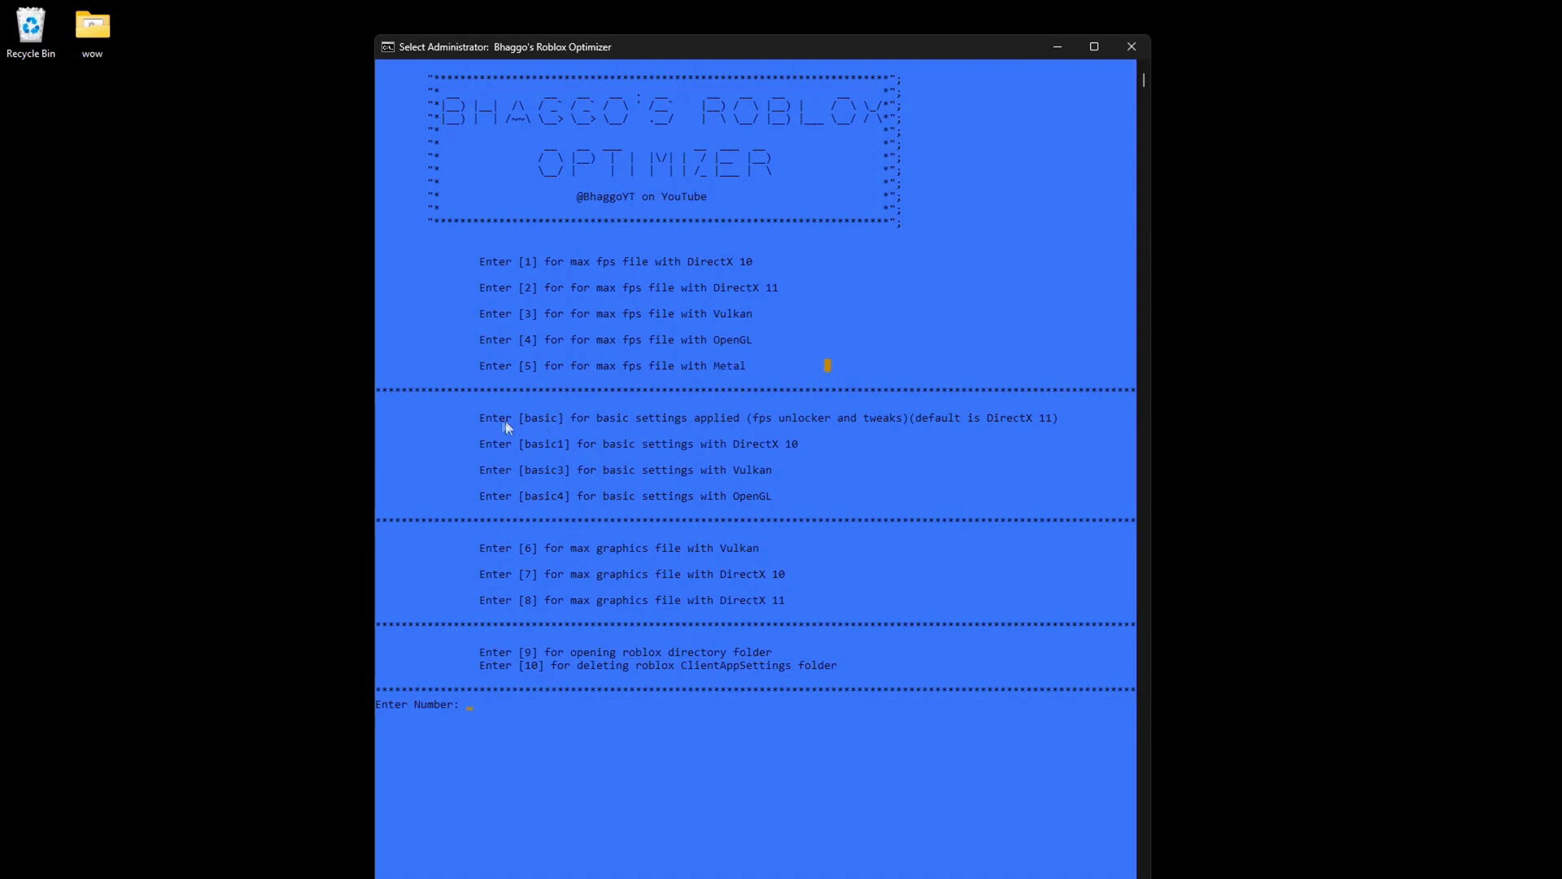
drag(453, 405, 422, 400)
click(925, 485)
drag(934, 509, 384, 424)
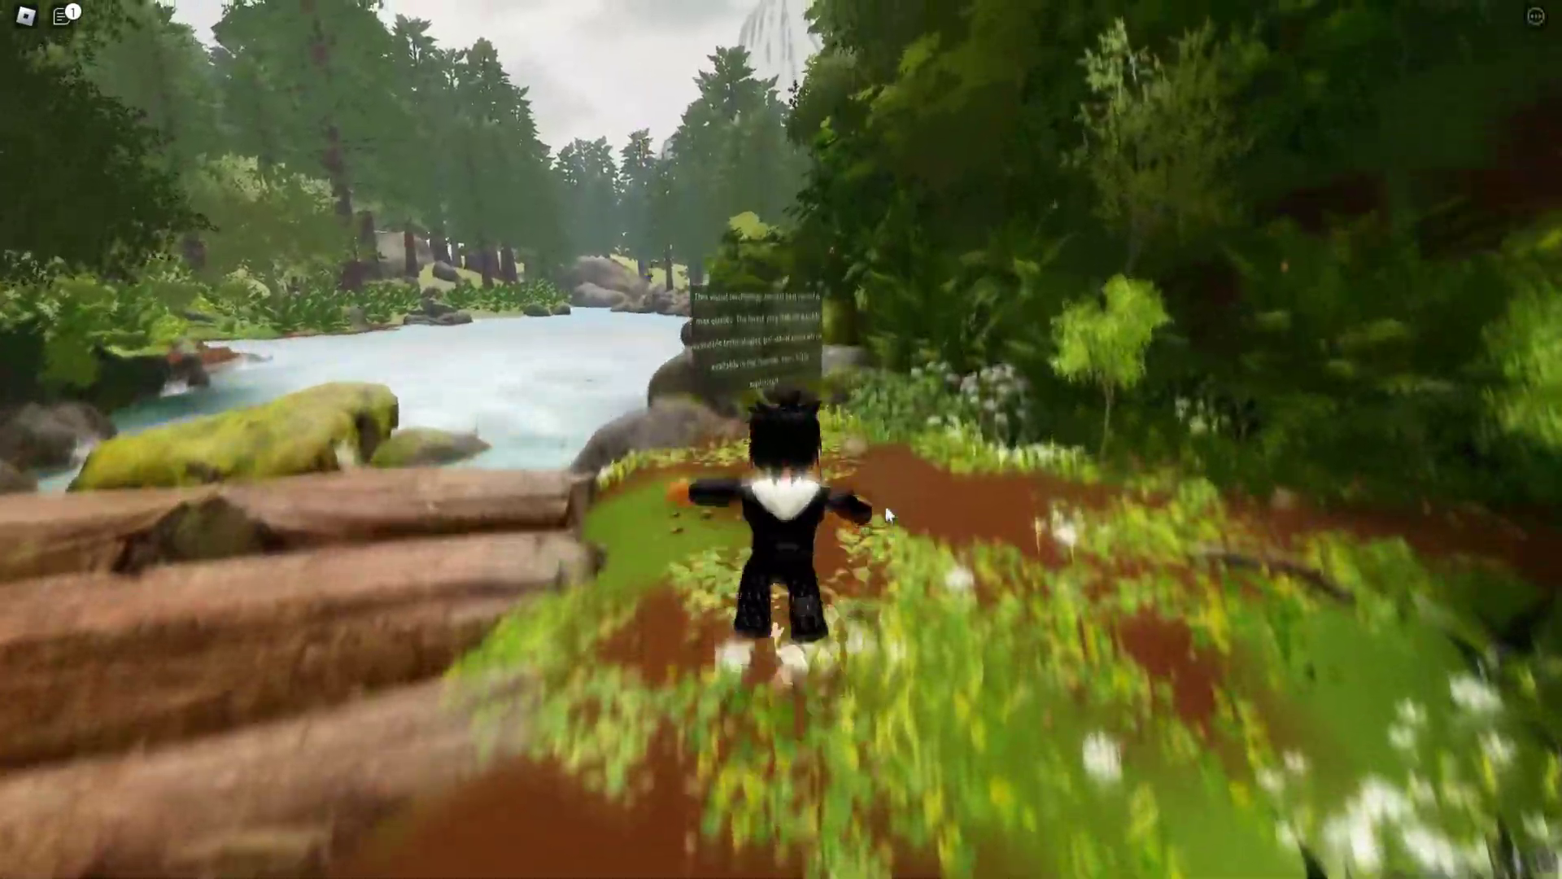
key(s)
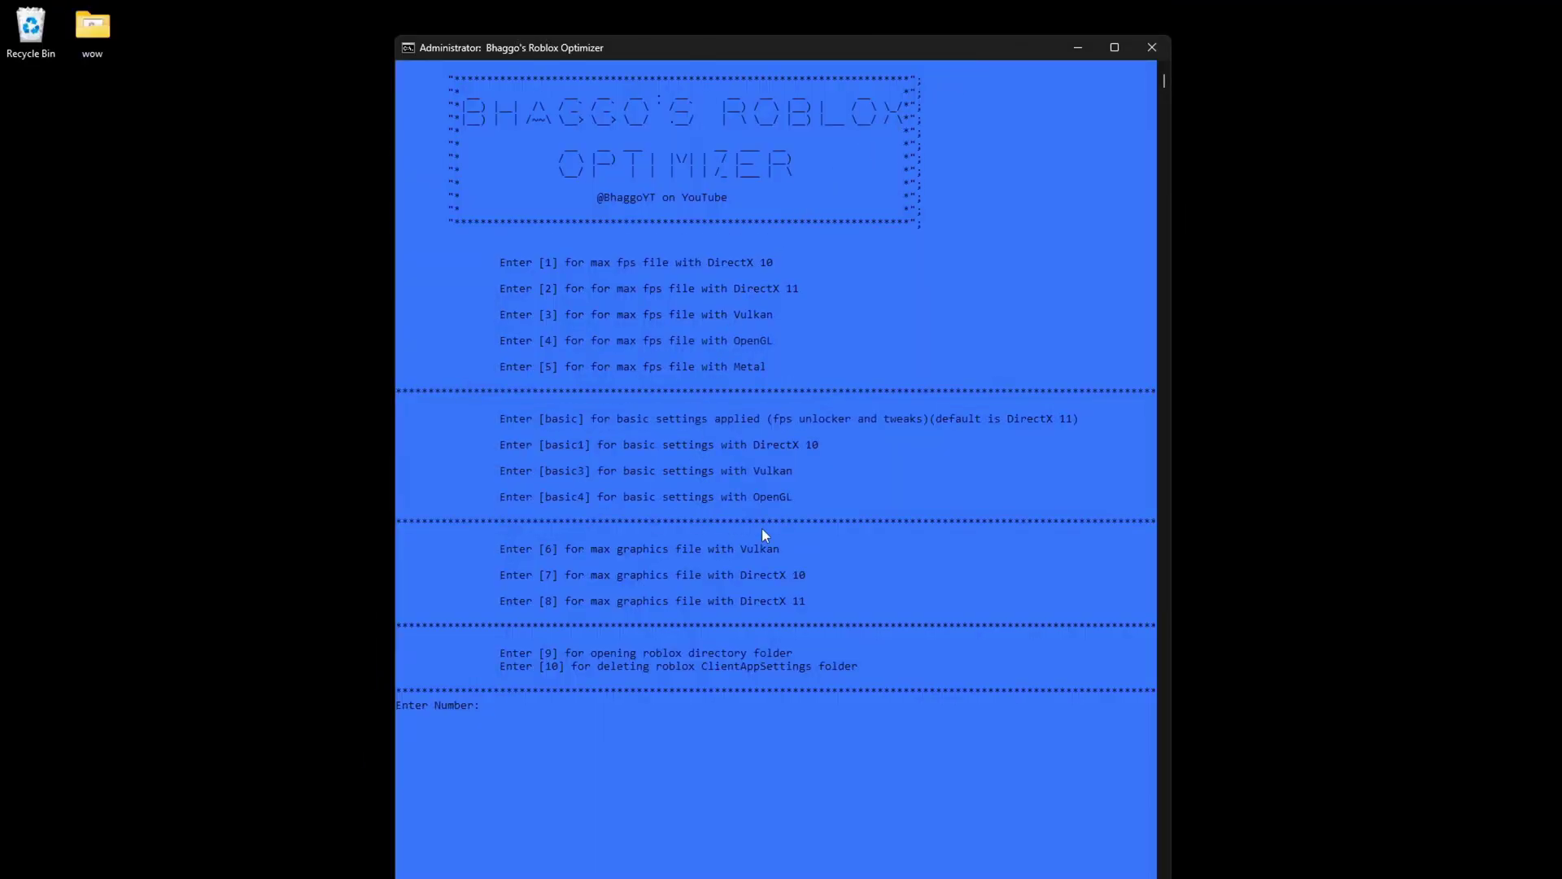
drag(1138, 510, 667, 334)
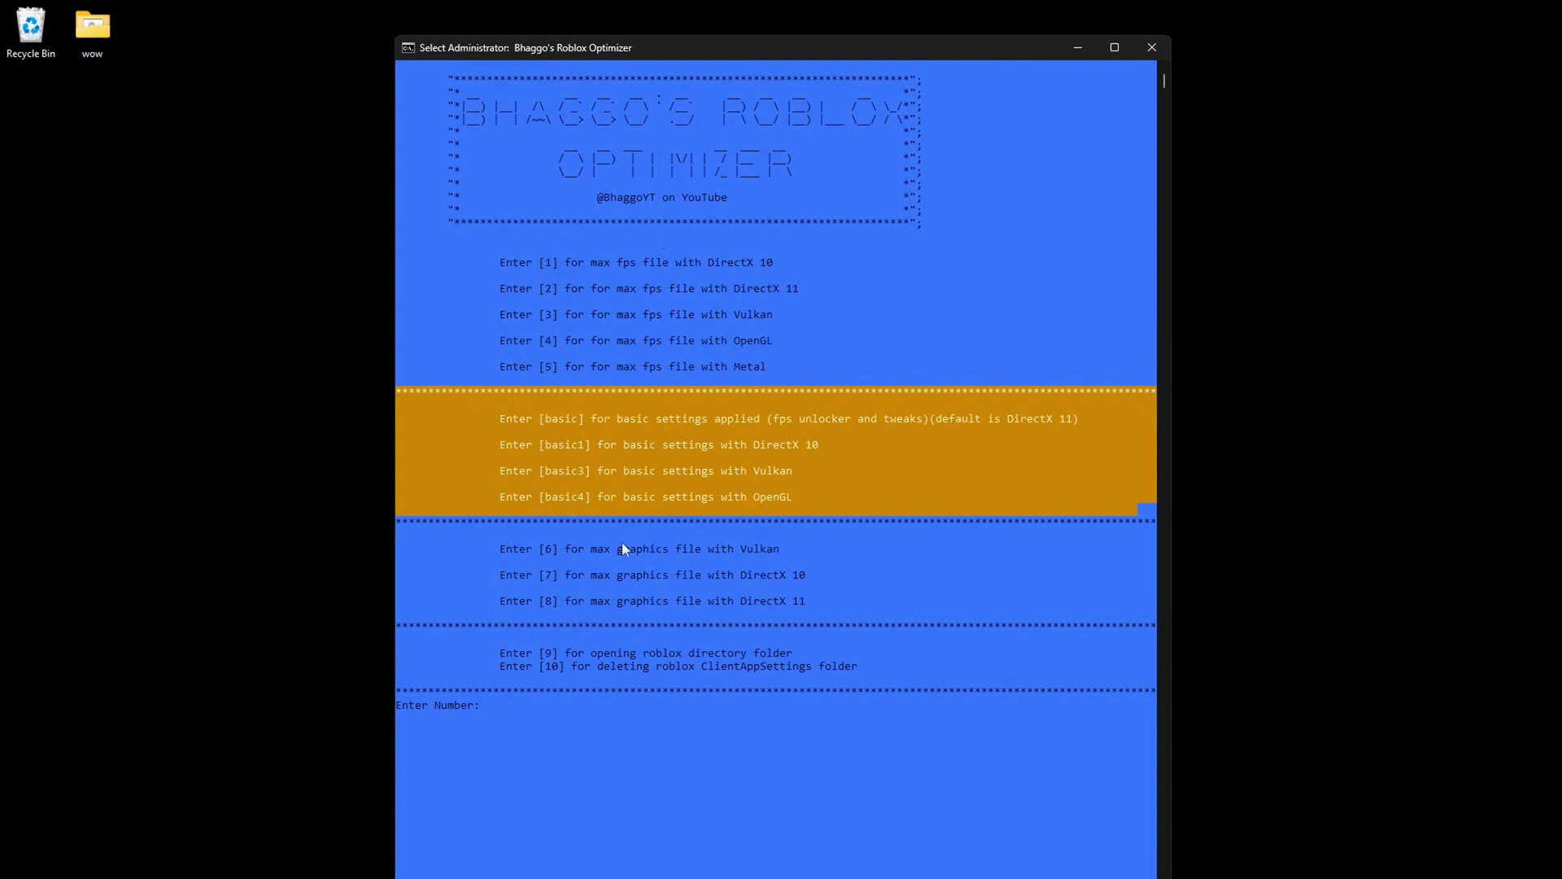
drag(621, 542, 315, 418)
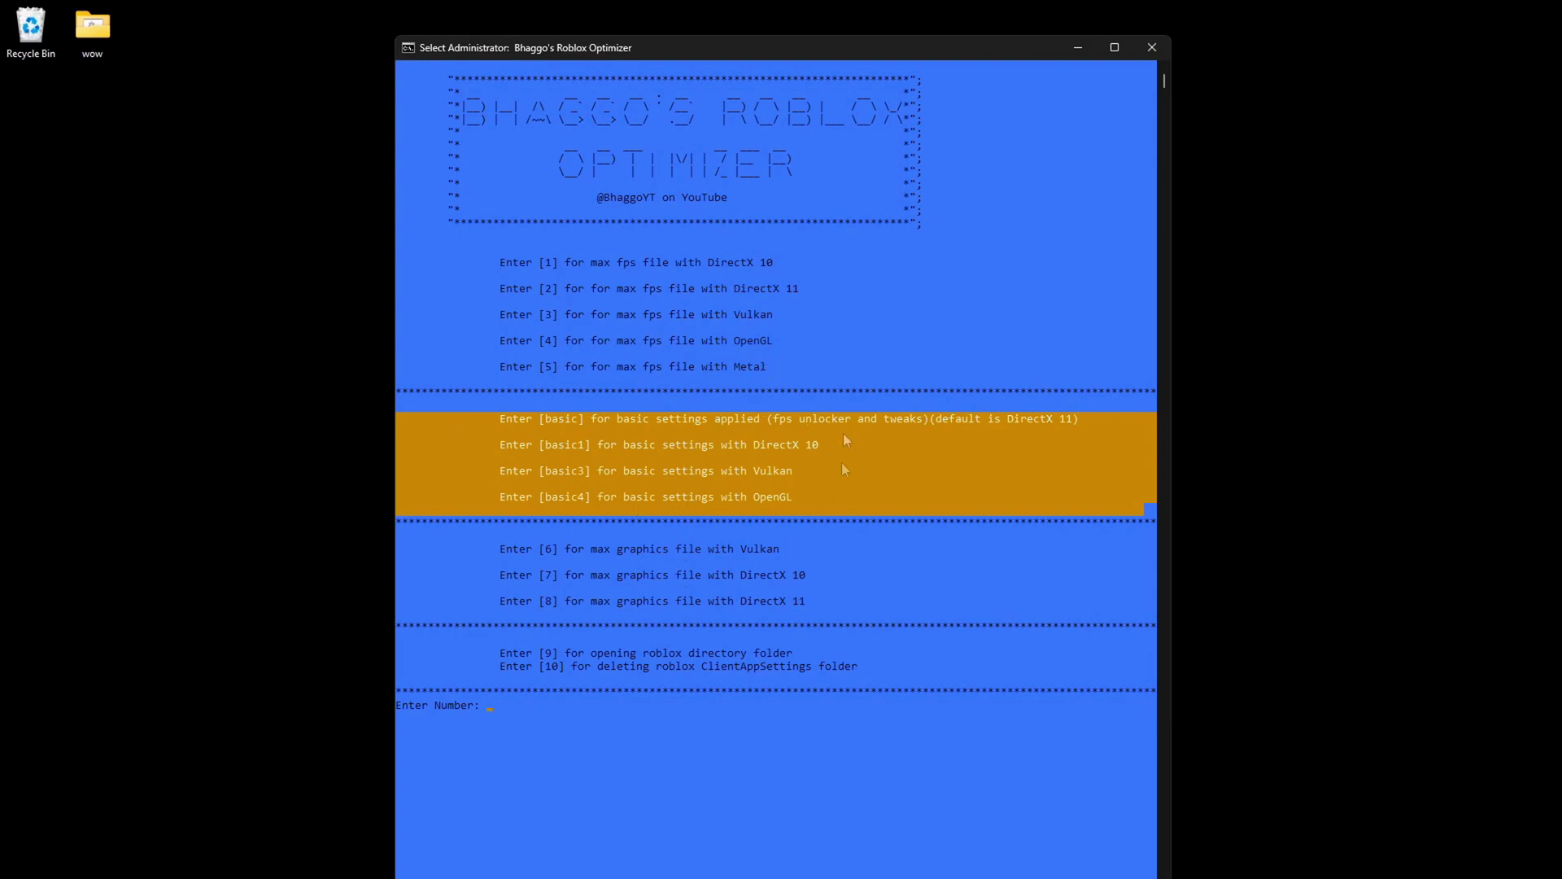
drag(444, 420, 470, 421)
drag(1141, 522, 386, 407)
click(1034, 505)
drag(1138, 510, 295, 417)
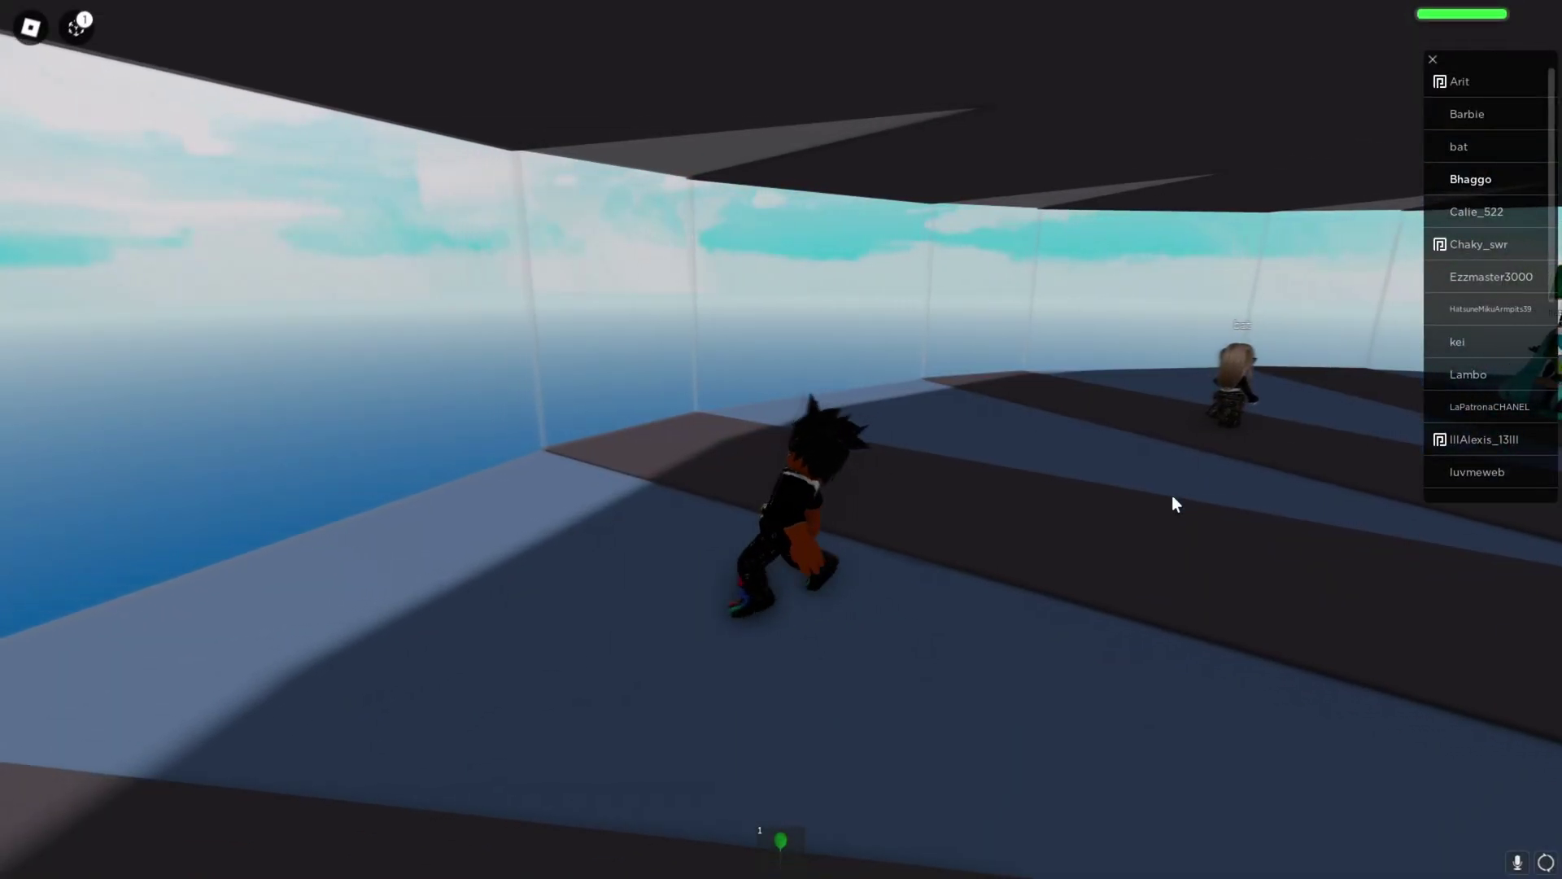
Run across the tower's enclosed lower floor and jump up the blue spiral stairs to the open deck
key(w)
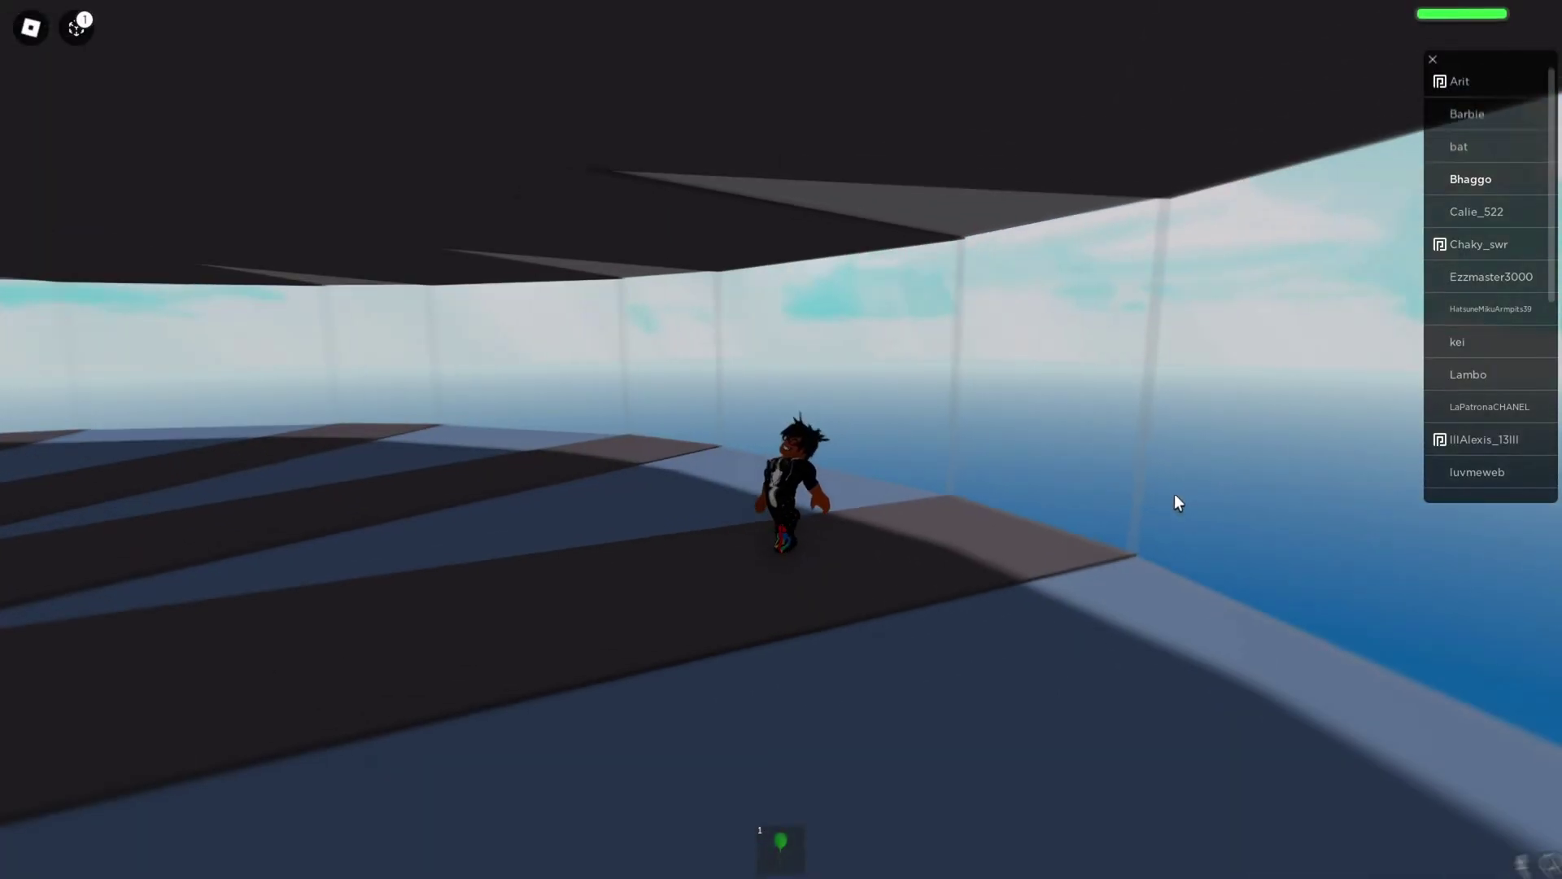
key(w)
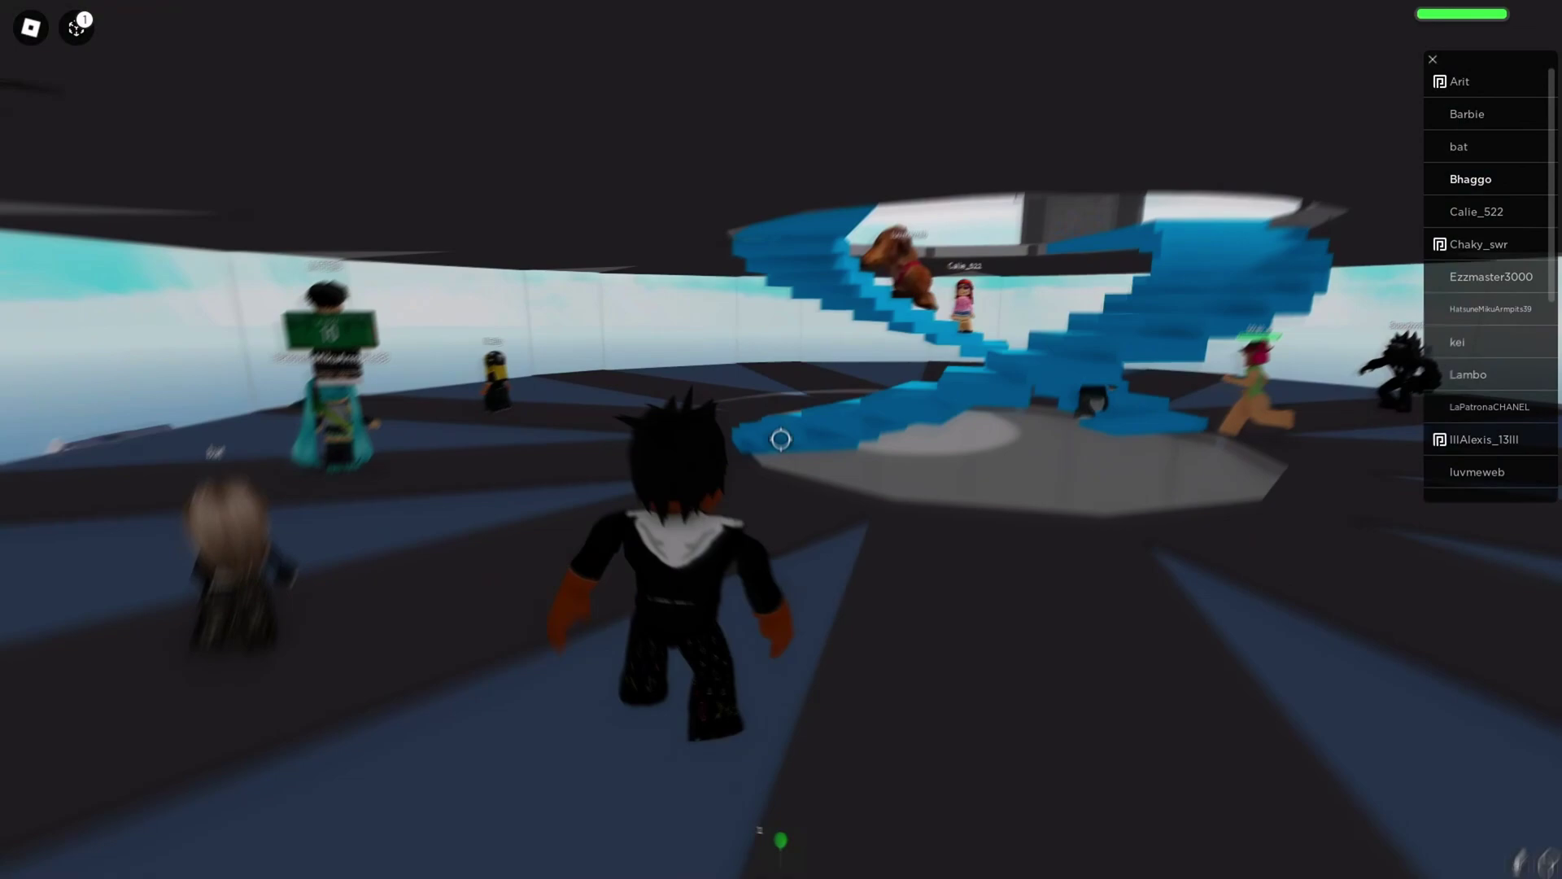
key(shift)
key(space)
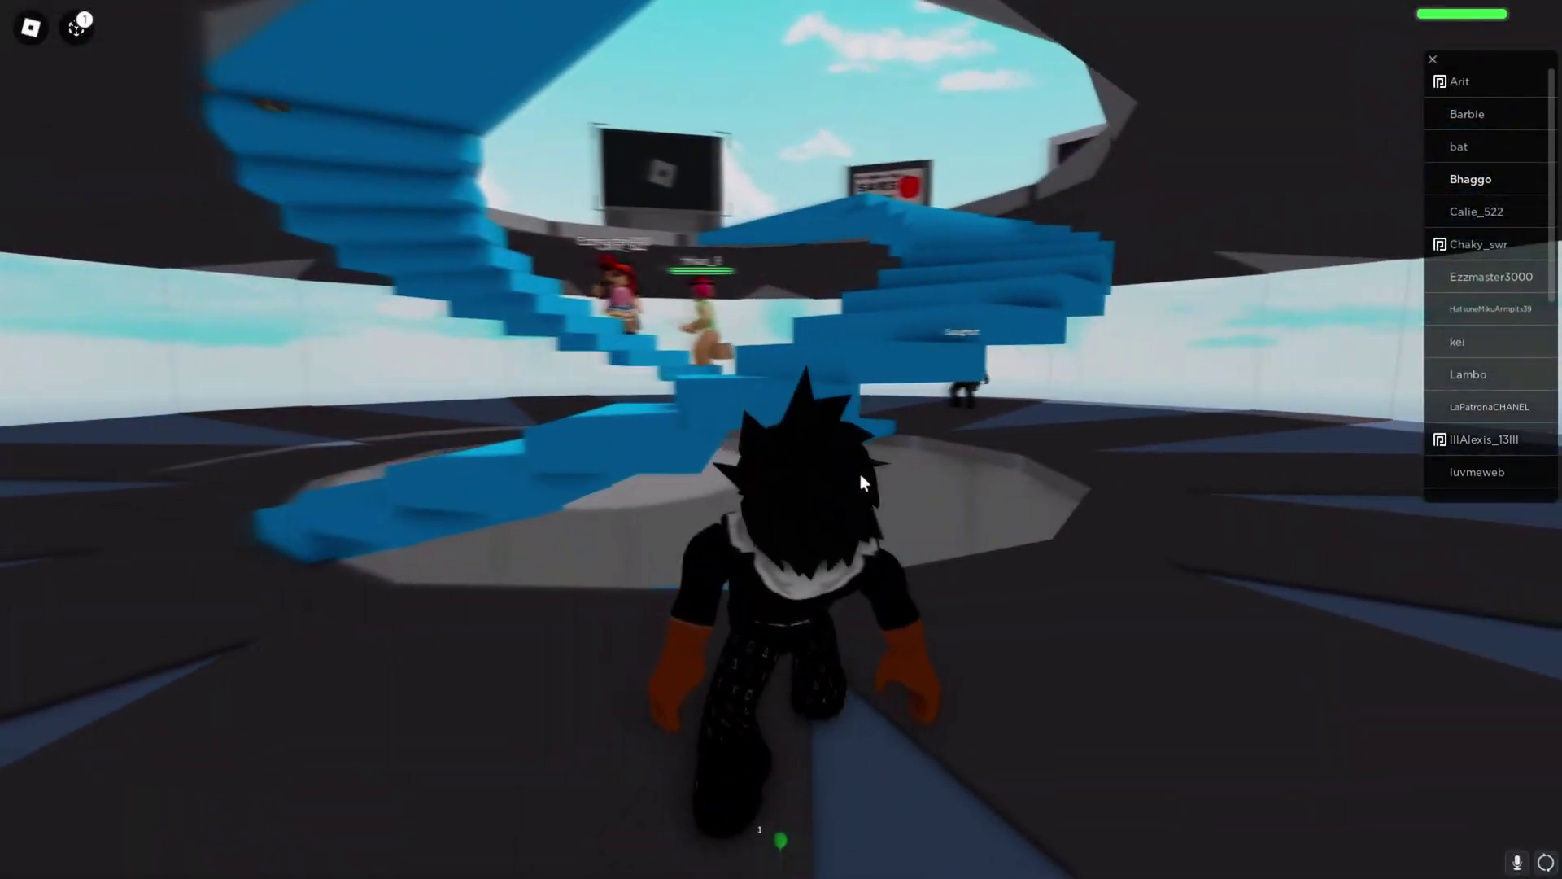
key(space)
key(w)
key(space)
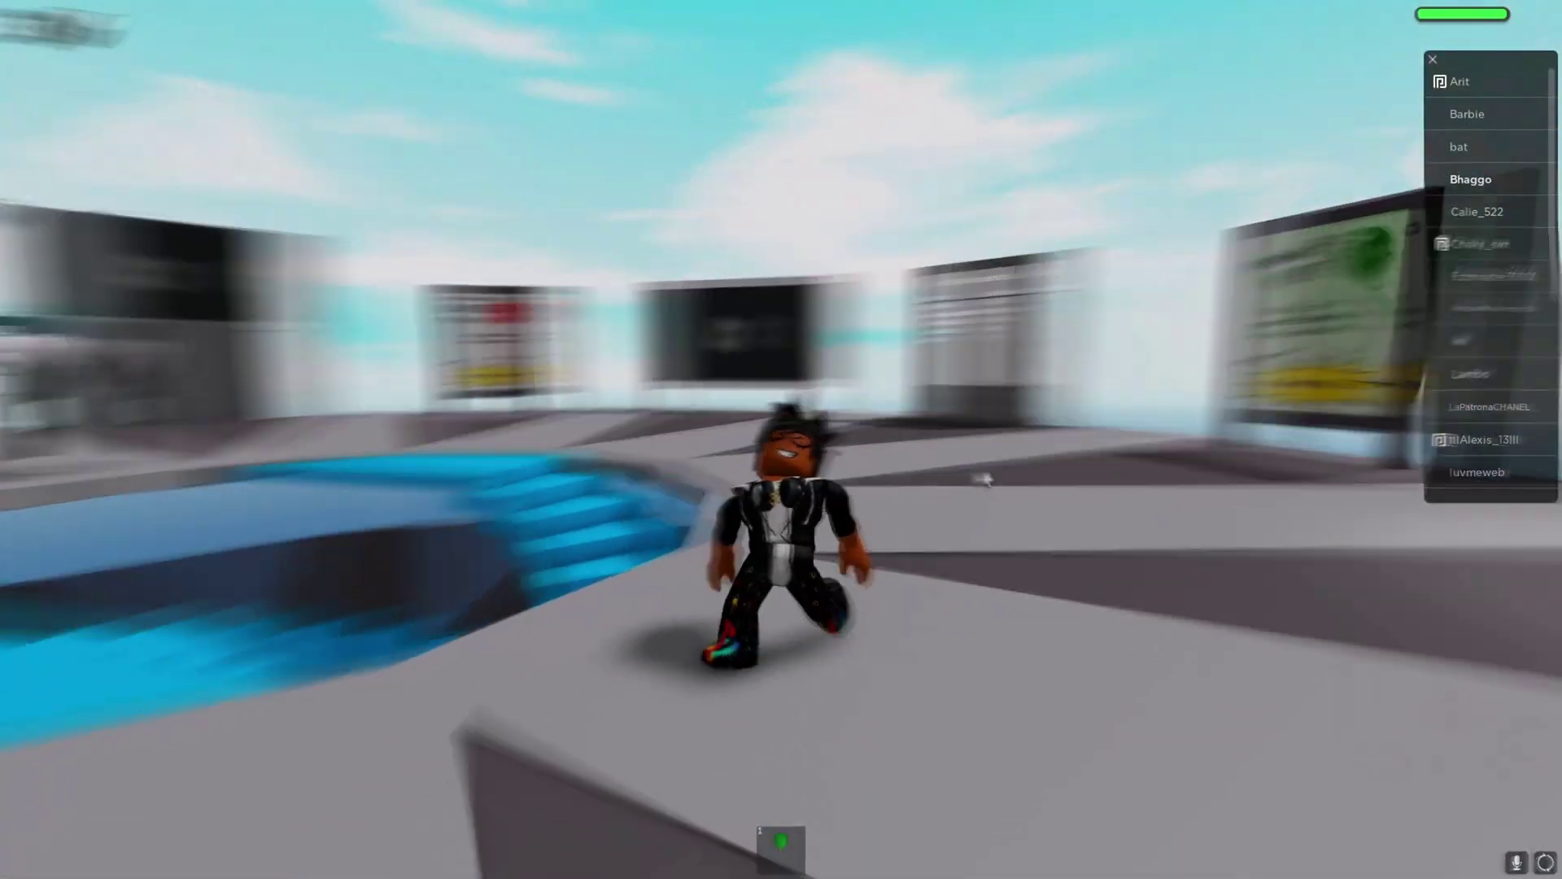
Run and jump around the open deck, circling the stair opening and passing the billboards
key(space)
key(w)
key(space)
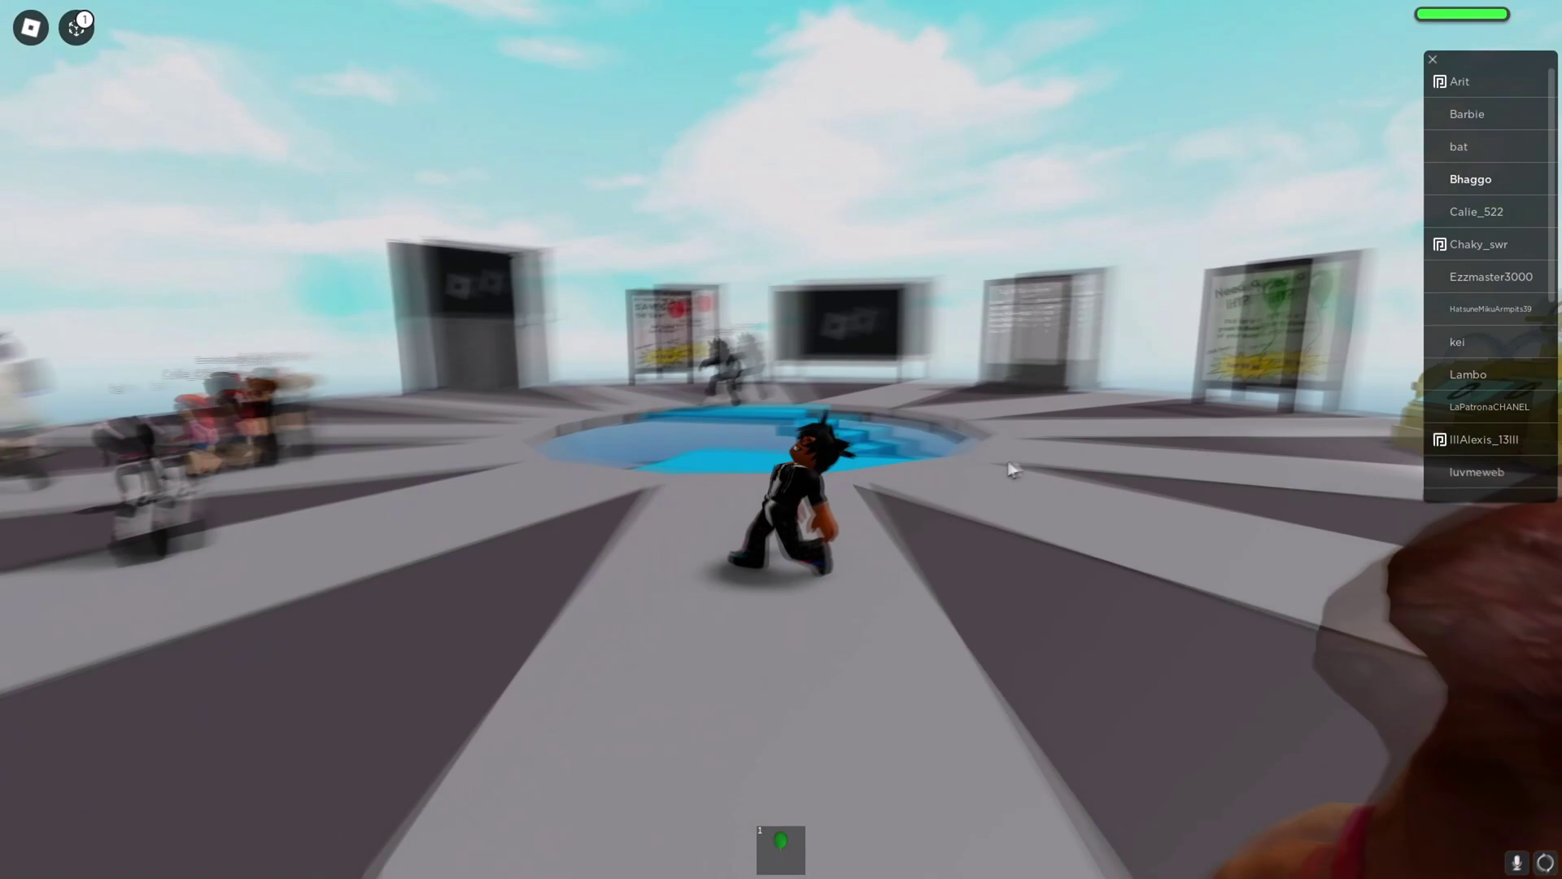
key(space)
key(w)
key(space)
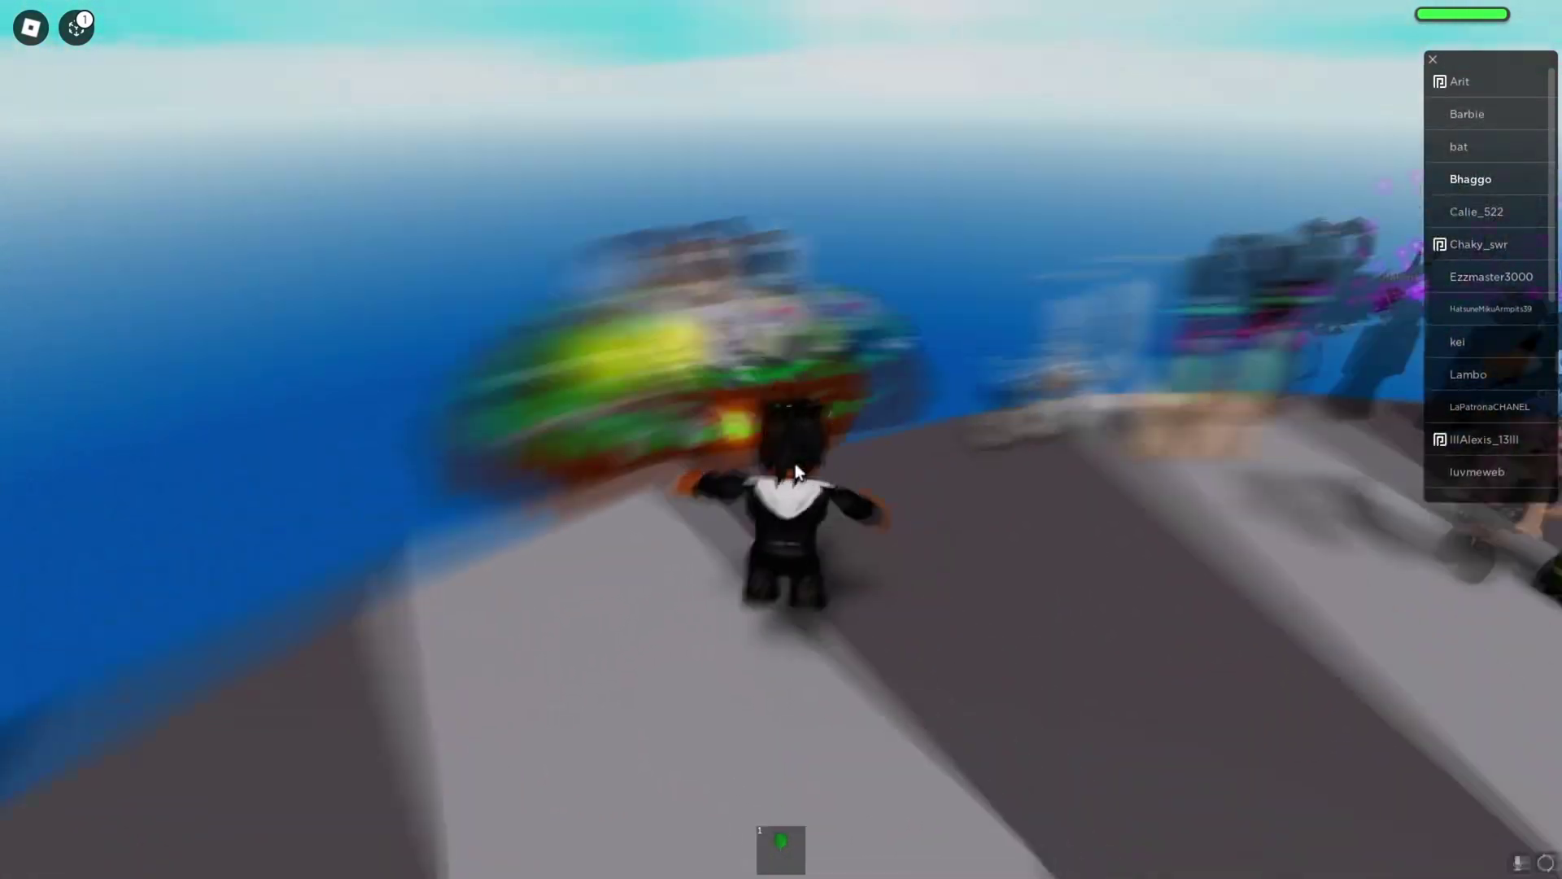
Jump up to the deck's edge facing the island with the white house and hide the player list
key(space)
key(space)
key(s)
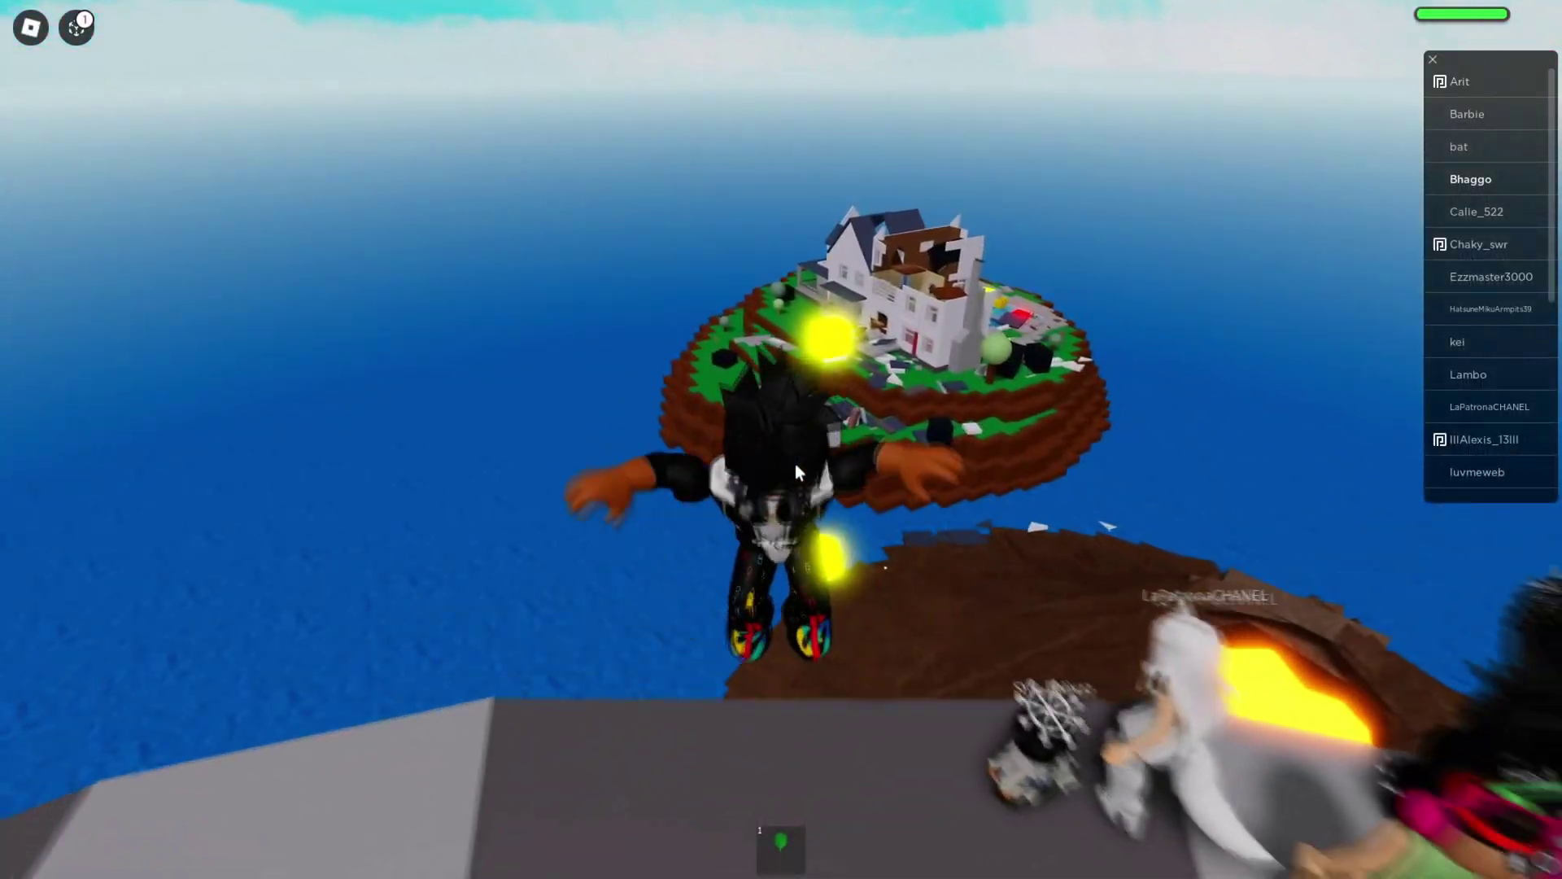
key(w)
scroll(796, 464, down, 3)
key(Tab)
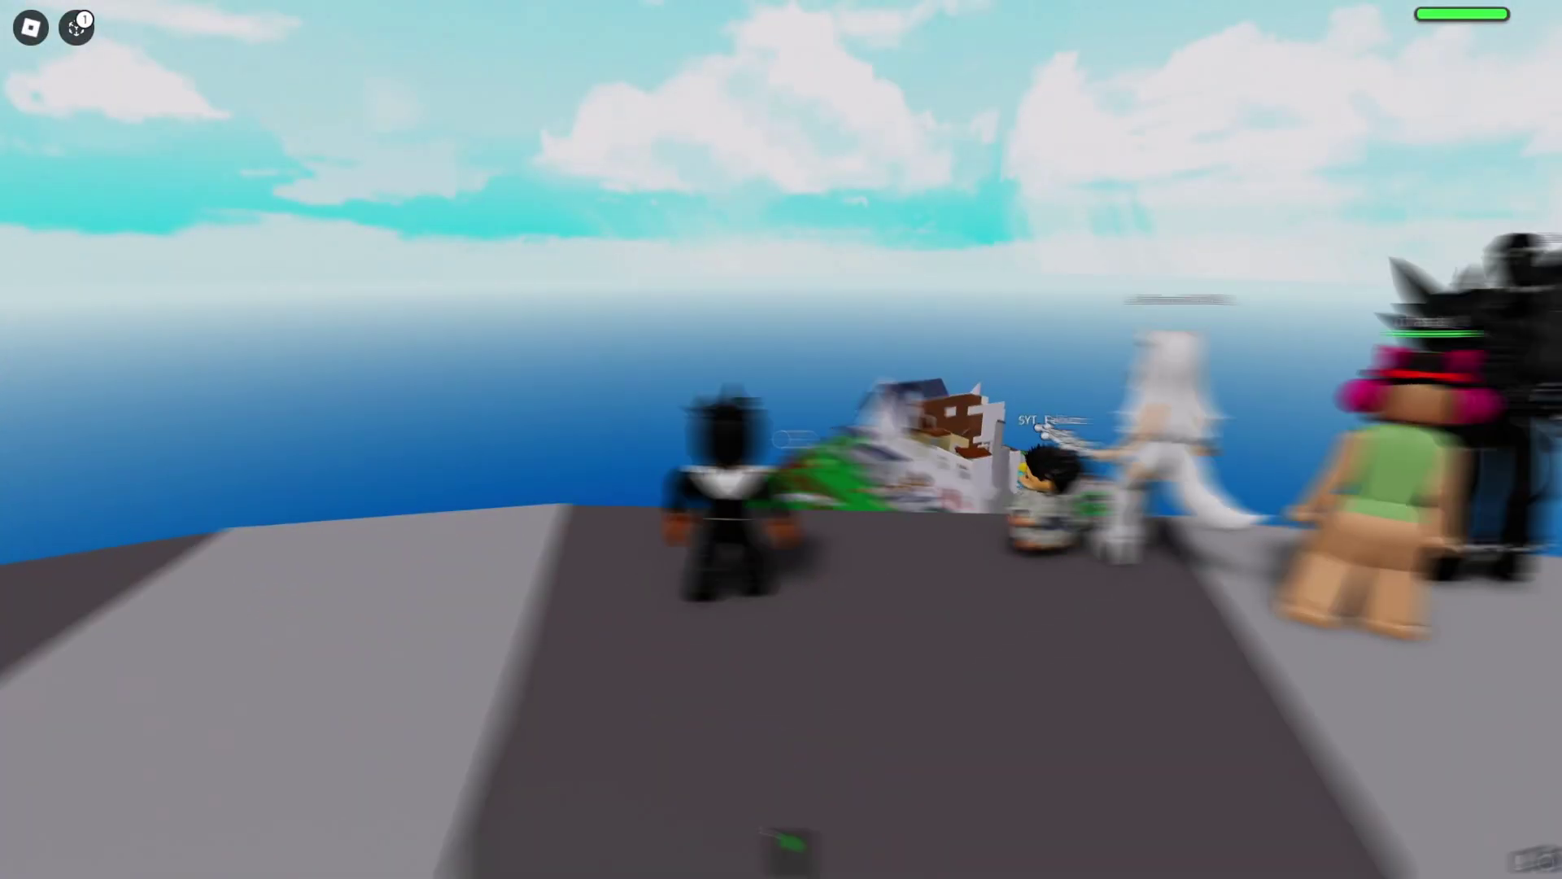
Run and jump back and forth along the deck's edge, toggling the camera lock along the way
key(space)
key(w)
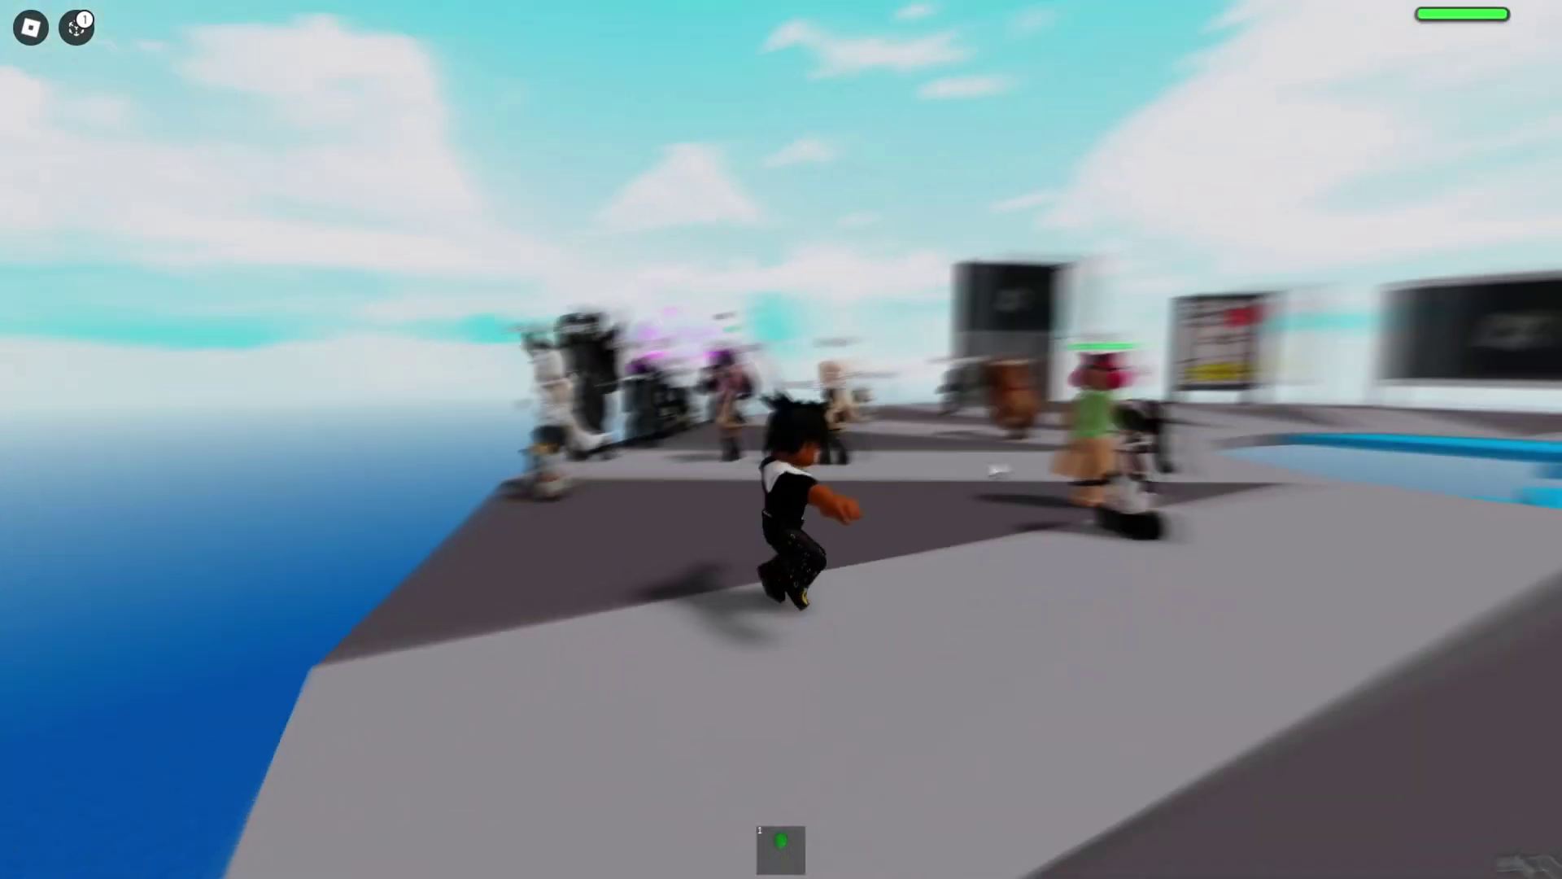
key(shift)
key(space)
key(shift)
key(s)
key(w)
key(space)
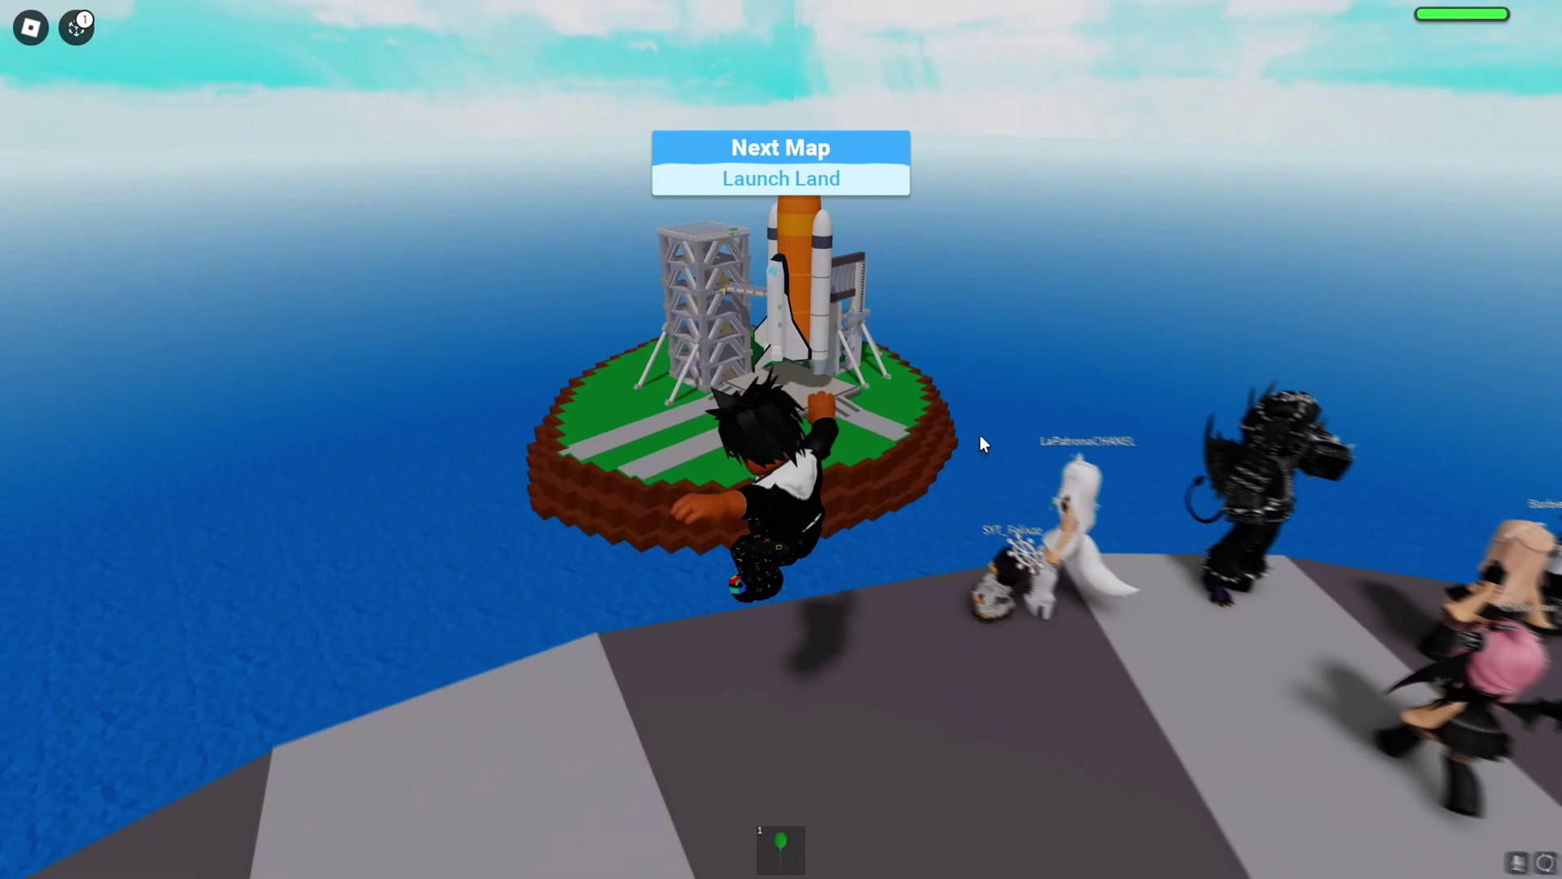
Move back and forth at the deck's edge, facing the Launch Land island
key(s)
key(space)
key(w)
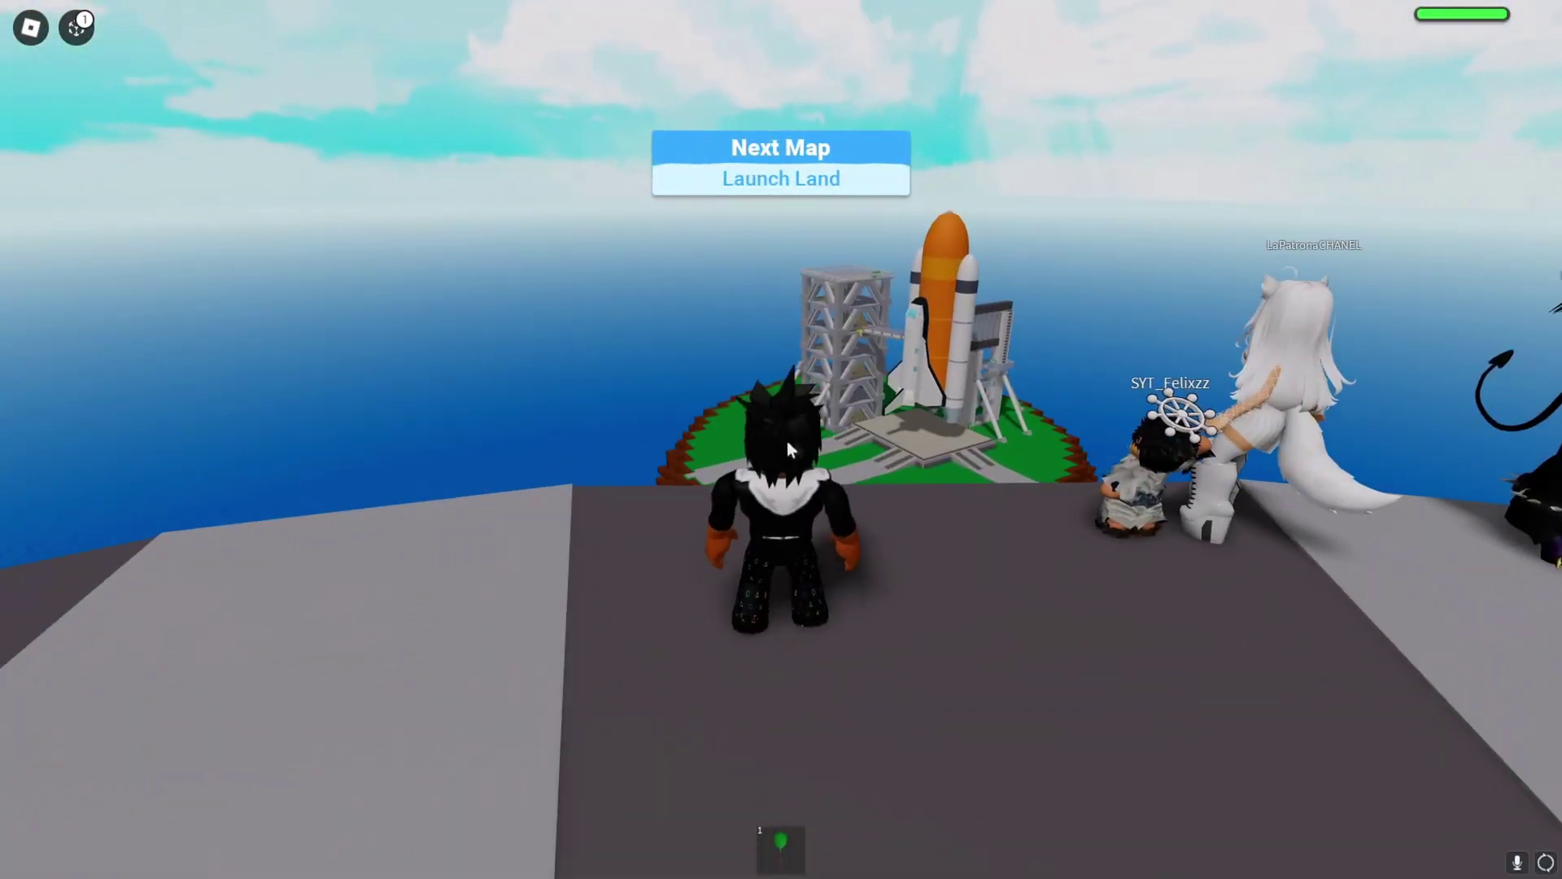
key(w)
key(space)
scroll(1012, 402, up, 5)
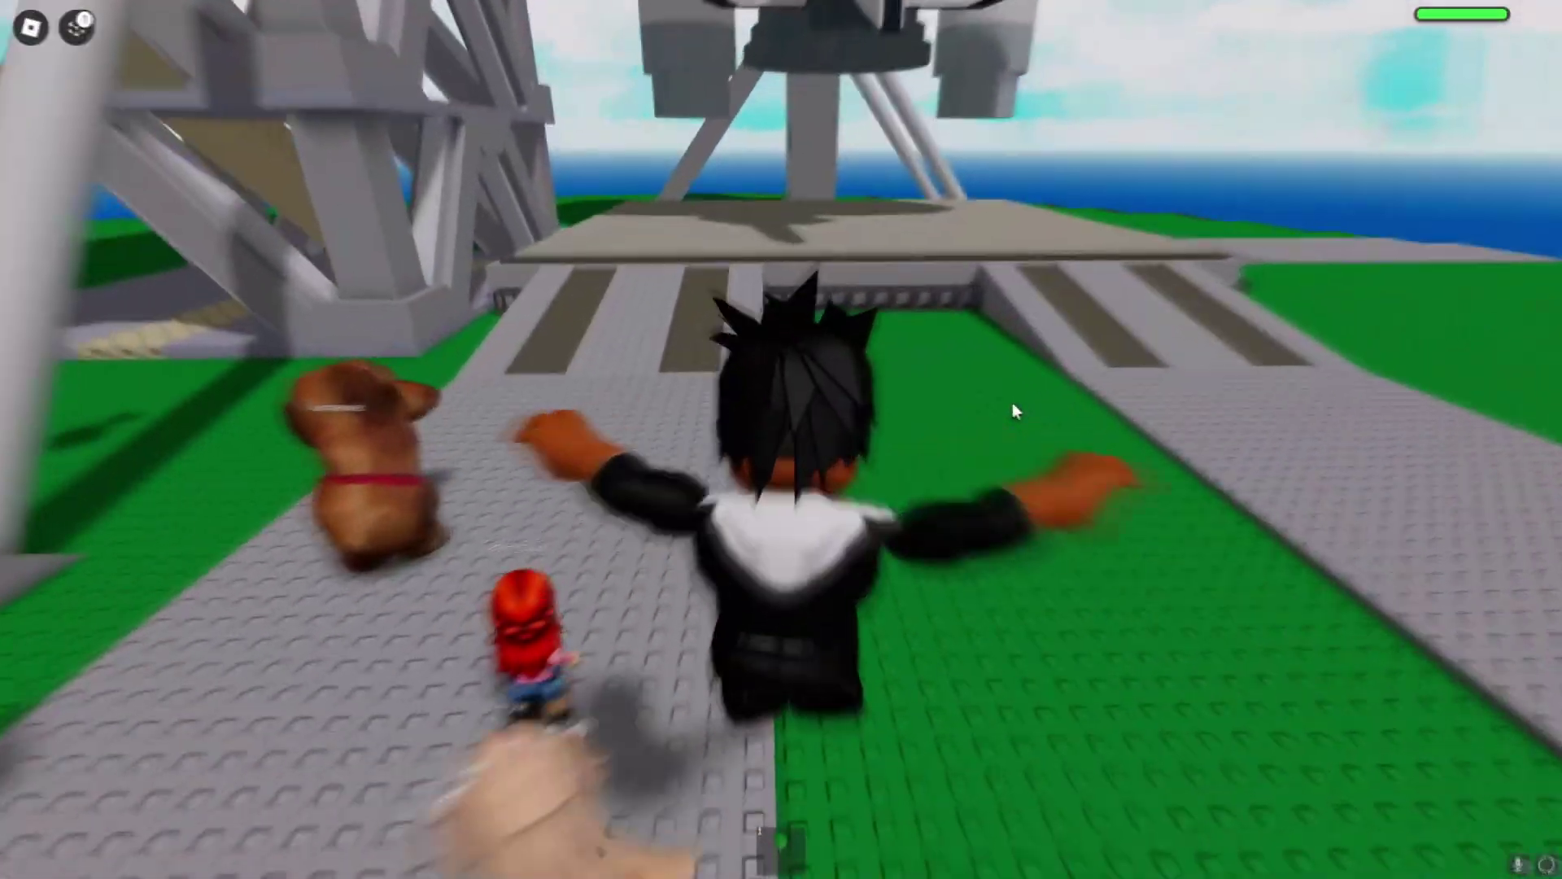
Run and jump along the Launch Land road onto the launch pad beneath the space shuttle
key(w)
scroll(766, 403, down, 5)
key(space)
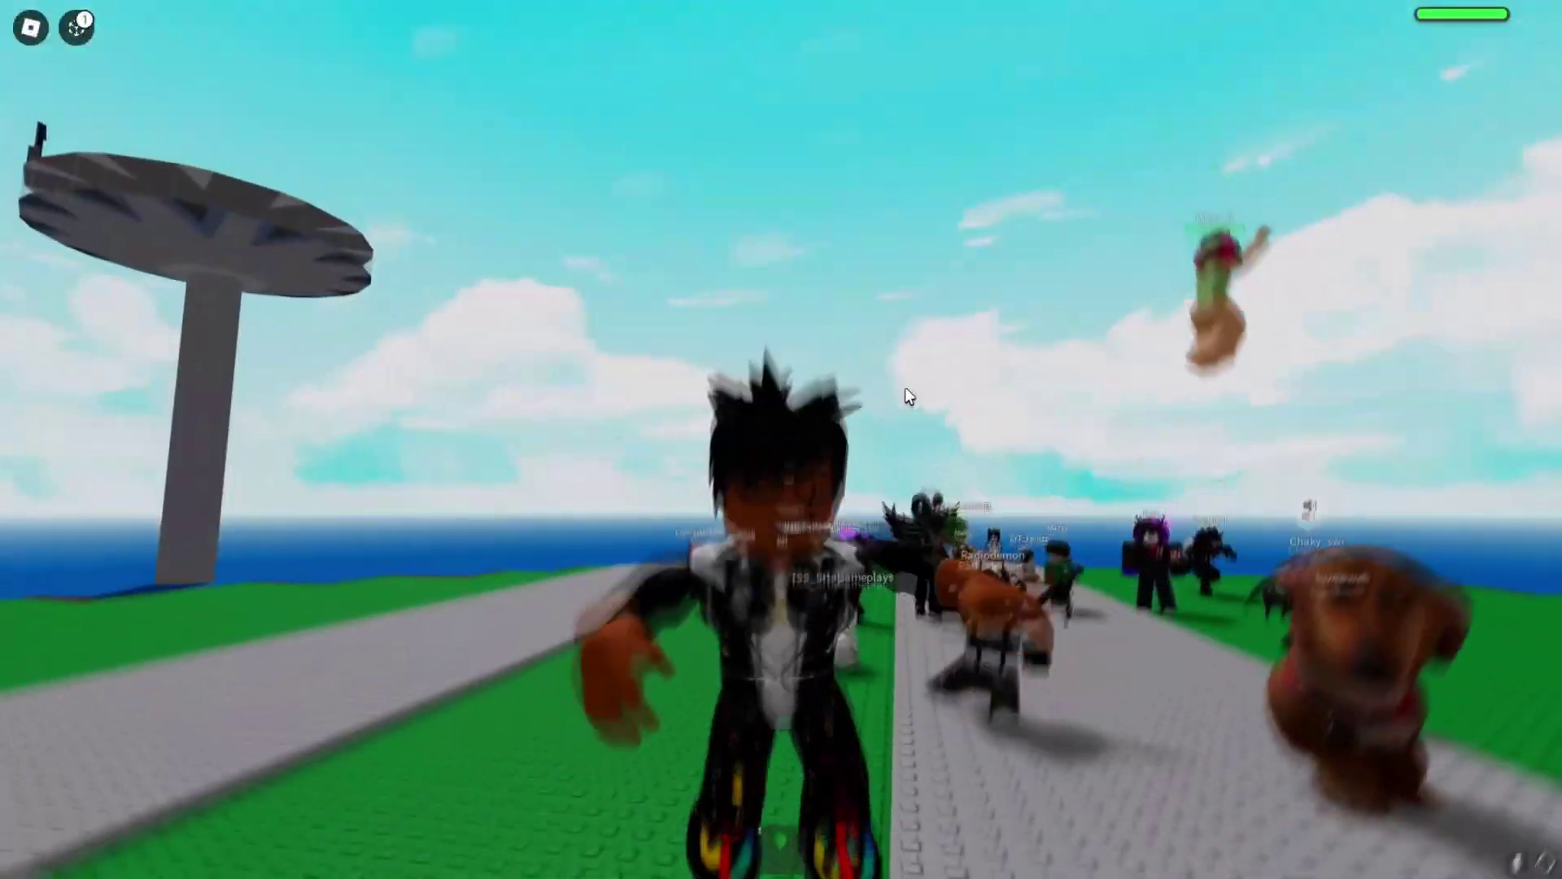
key(w)
key(space)
key(shift)
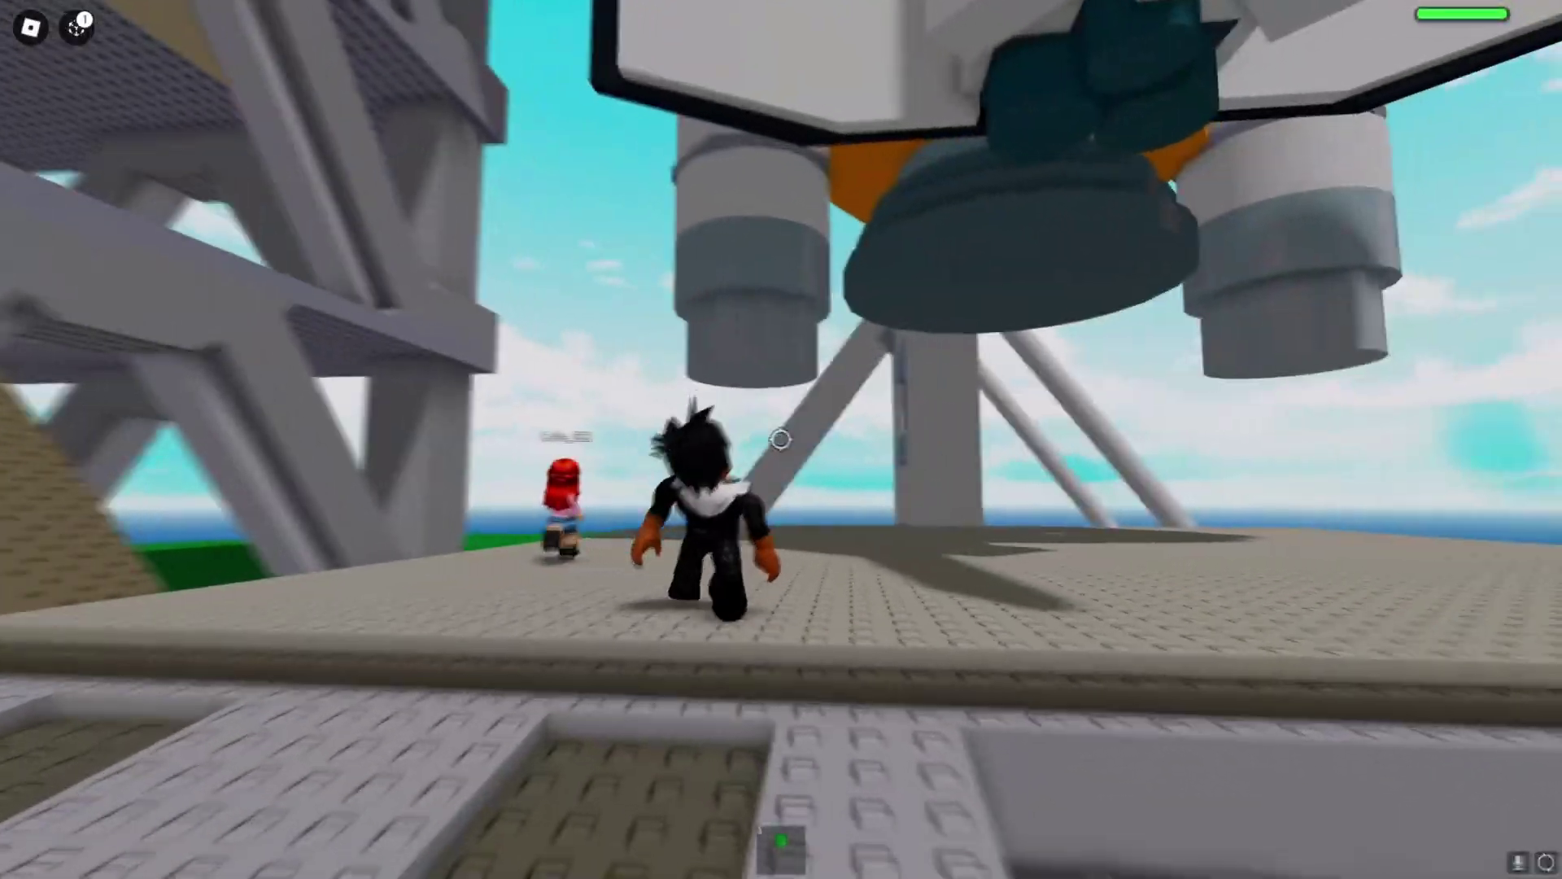
Walk across the launch pad beneath the shuttle's engines and look up at the rocket
scroll(781, 440, up, 4)
key(shift)
scroll(780, 440, down, 5)
key(w)
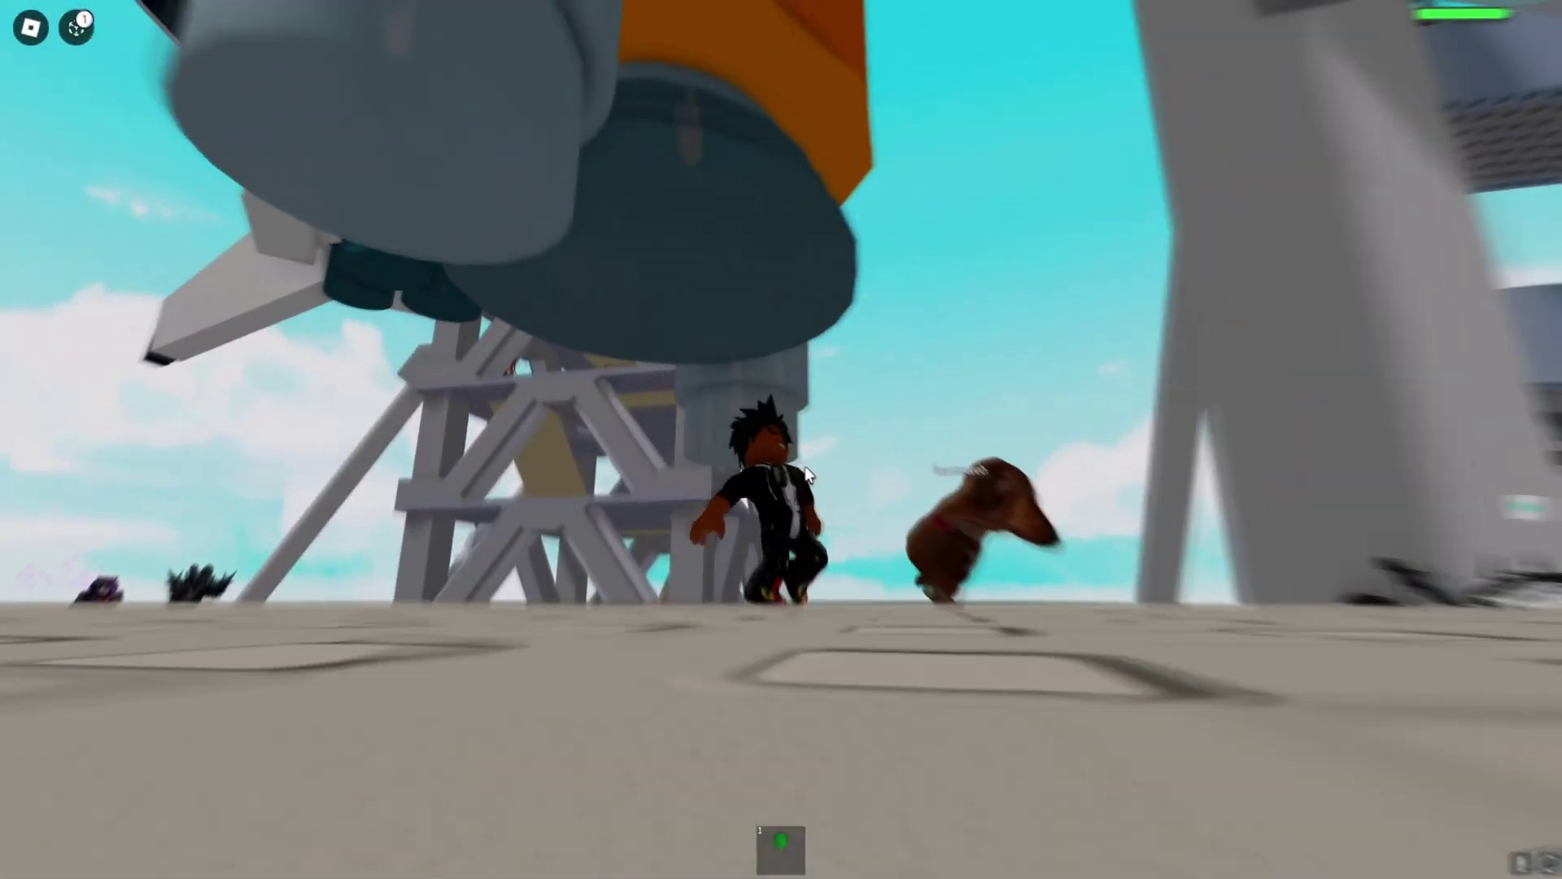
scroll(936, 360, up, 8)
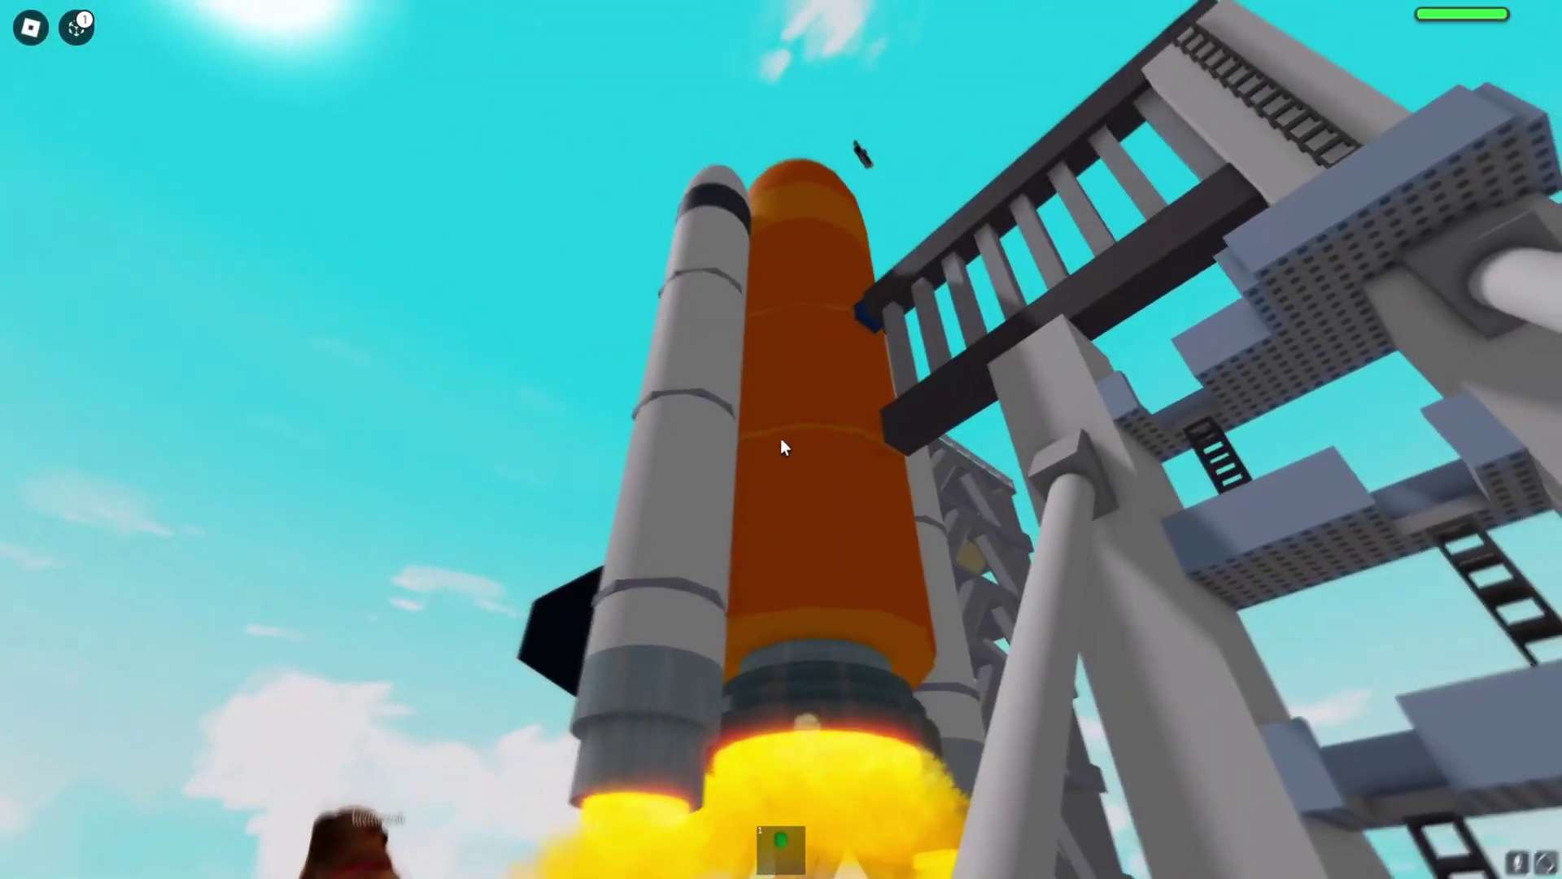
Run and jump across the grass toward the launch pad while the rocket's engines fire
scroll(781, 441, down, 6)
key(w)
key(shift)
key(space)
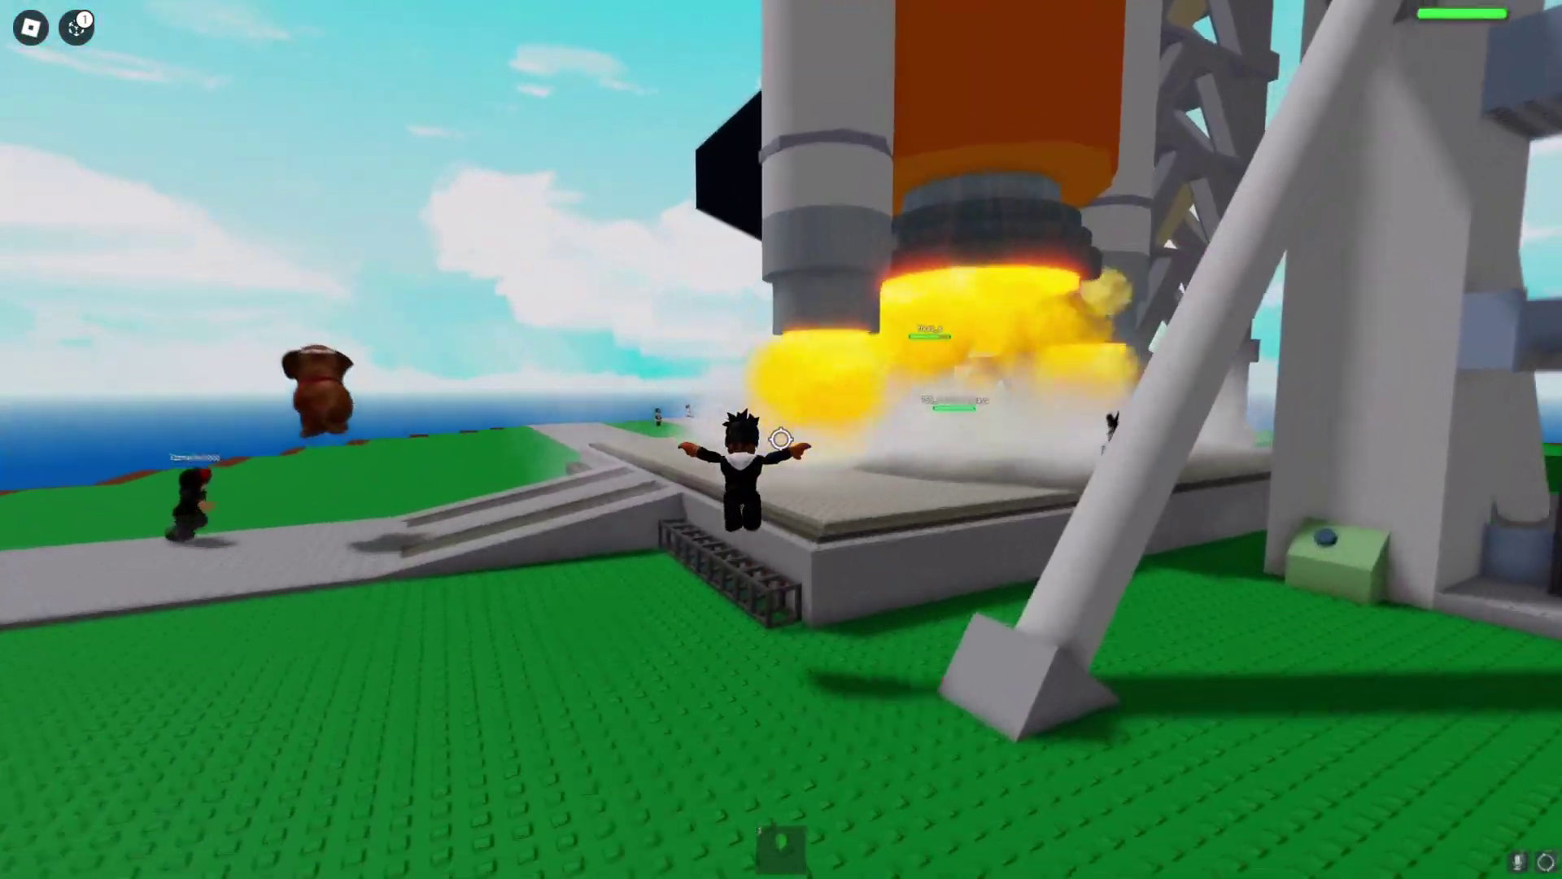
scroll(781, 439, up, 3)
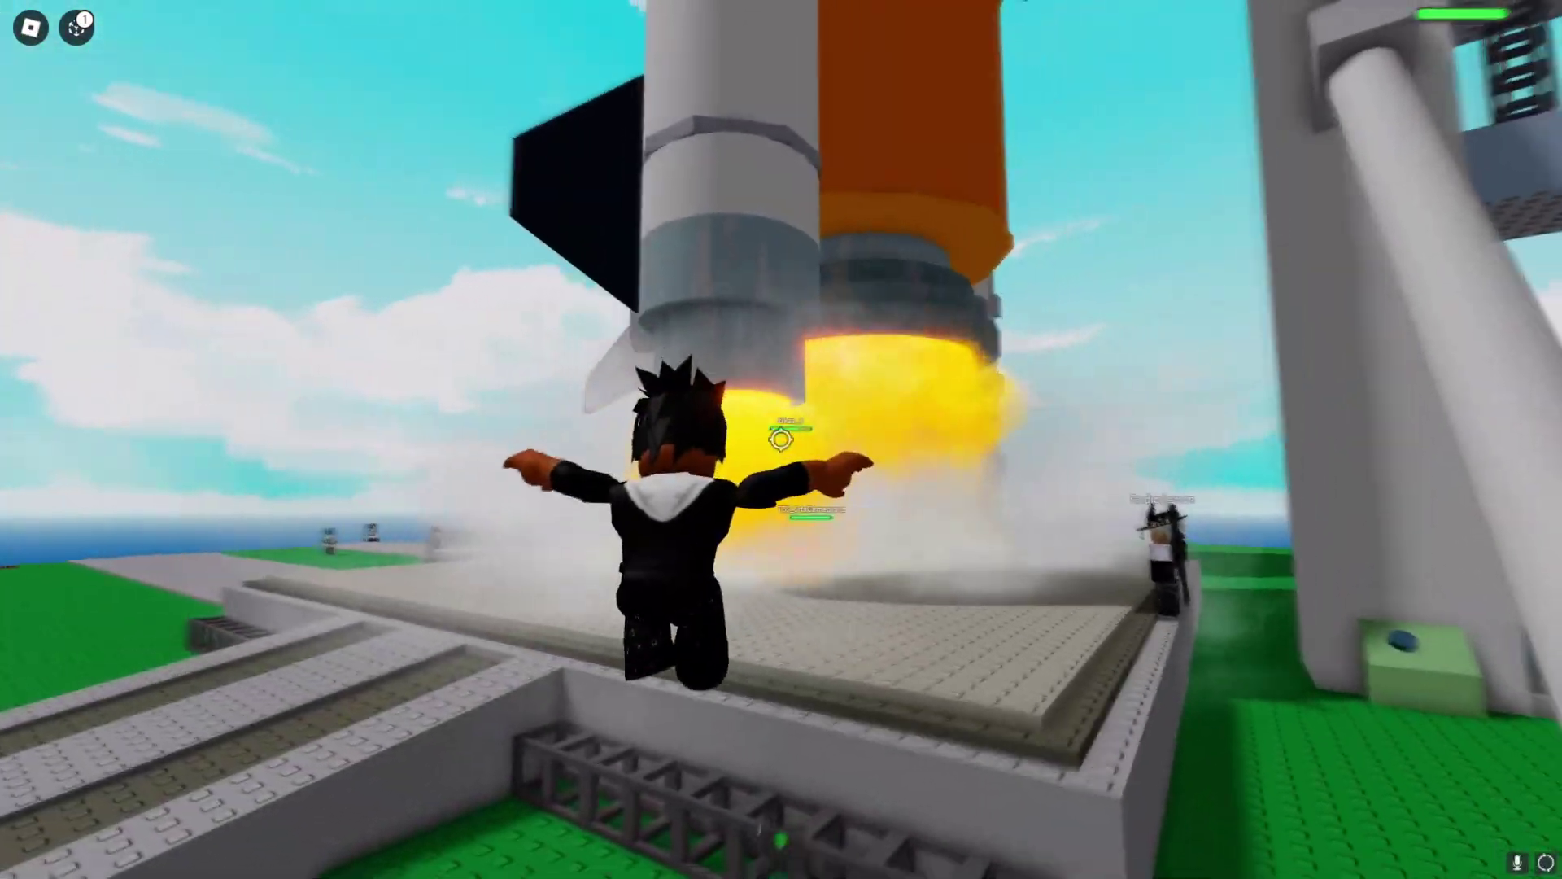
Run and jump back from the firing rocket to the road by the pad's ramp and look up at it
key(shift)
key(s)
key(space)
key(w)
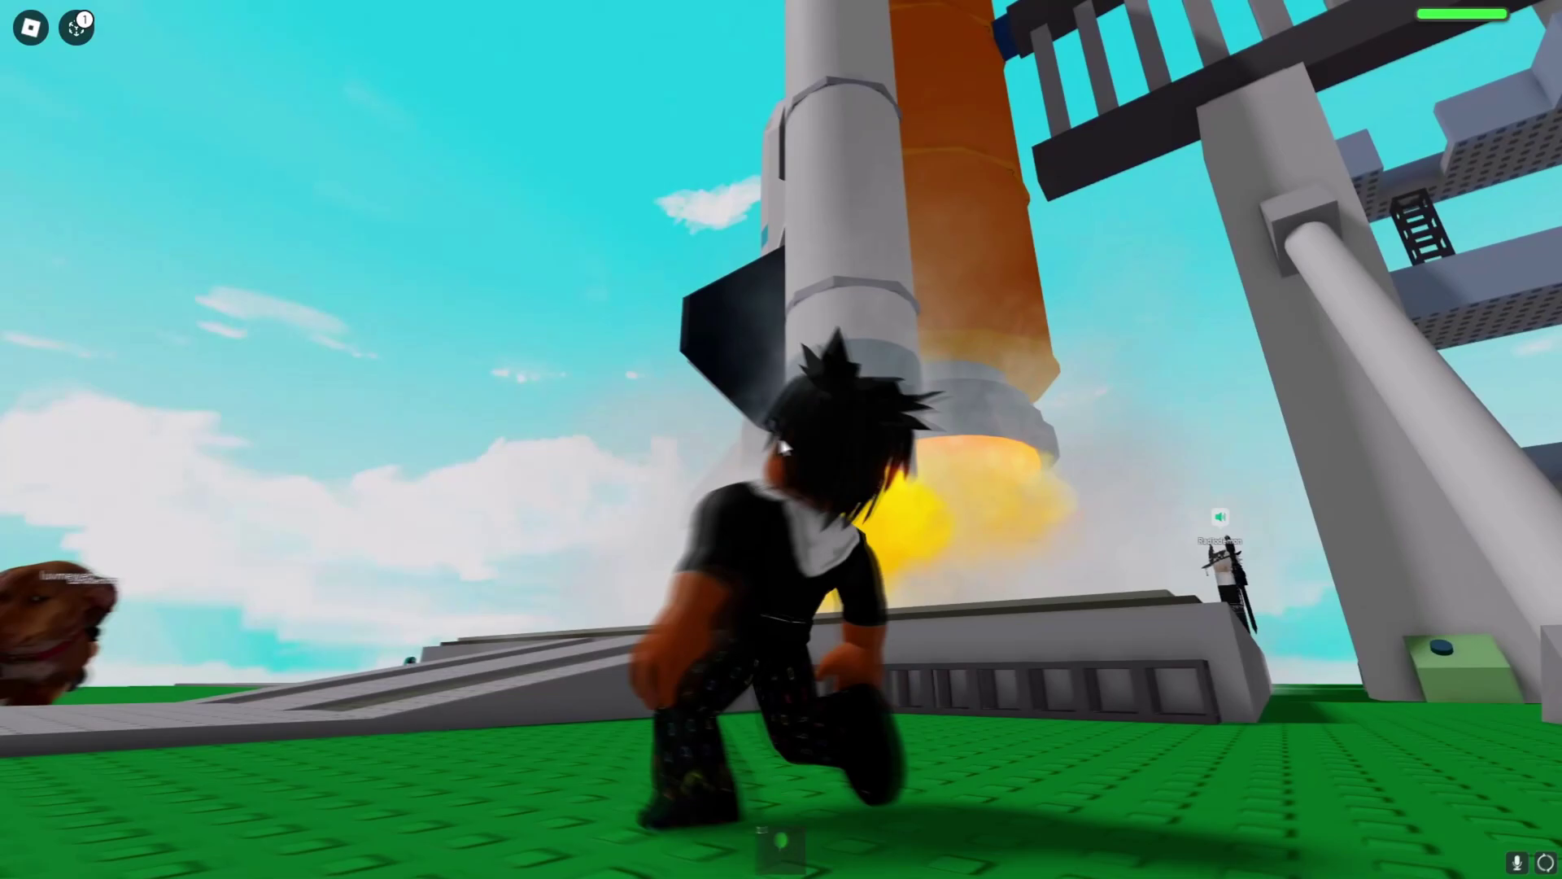
key(space)
key(s)
scroll(783, 447, up, 5)
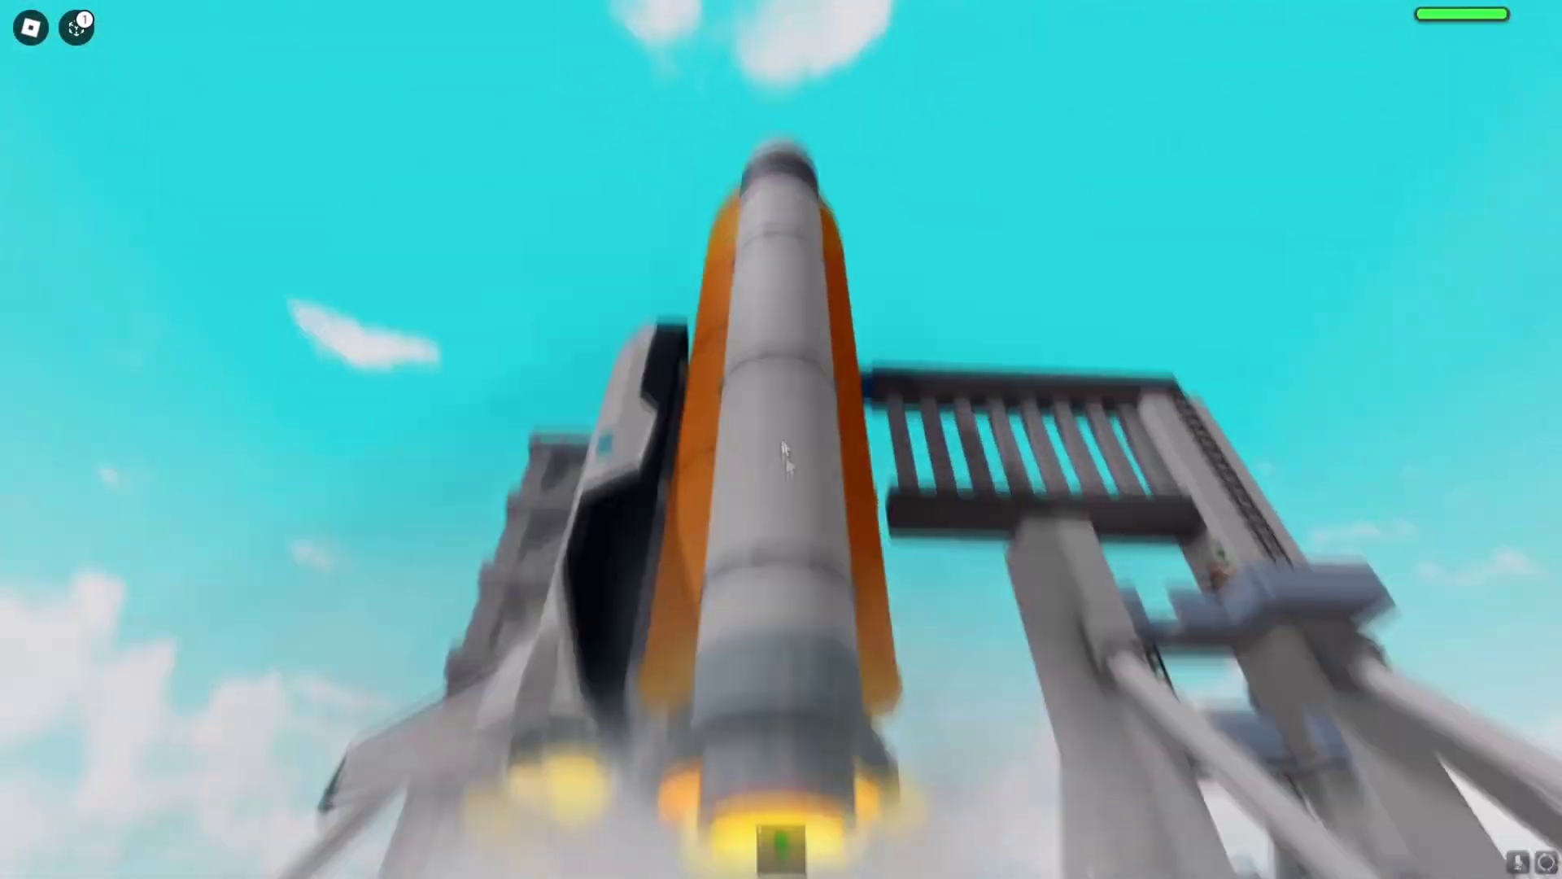
scroll(788, 457, down, 5)
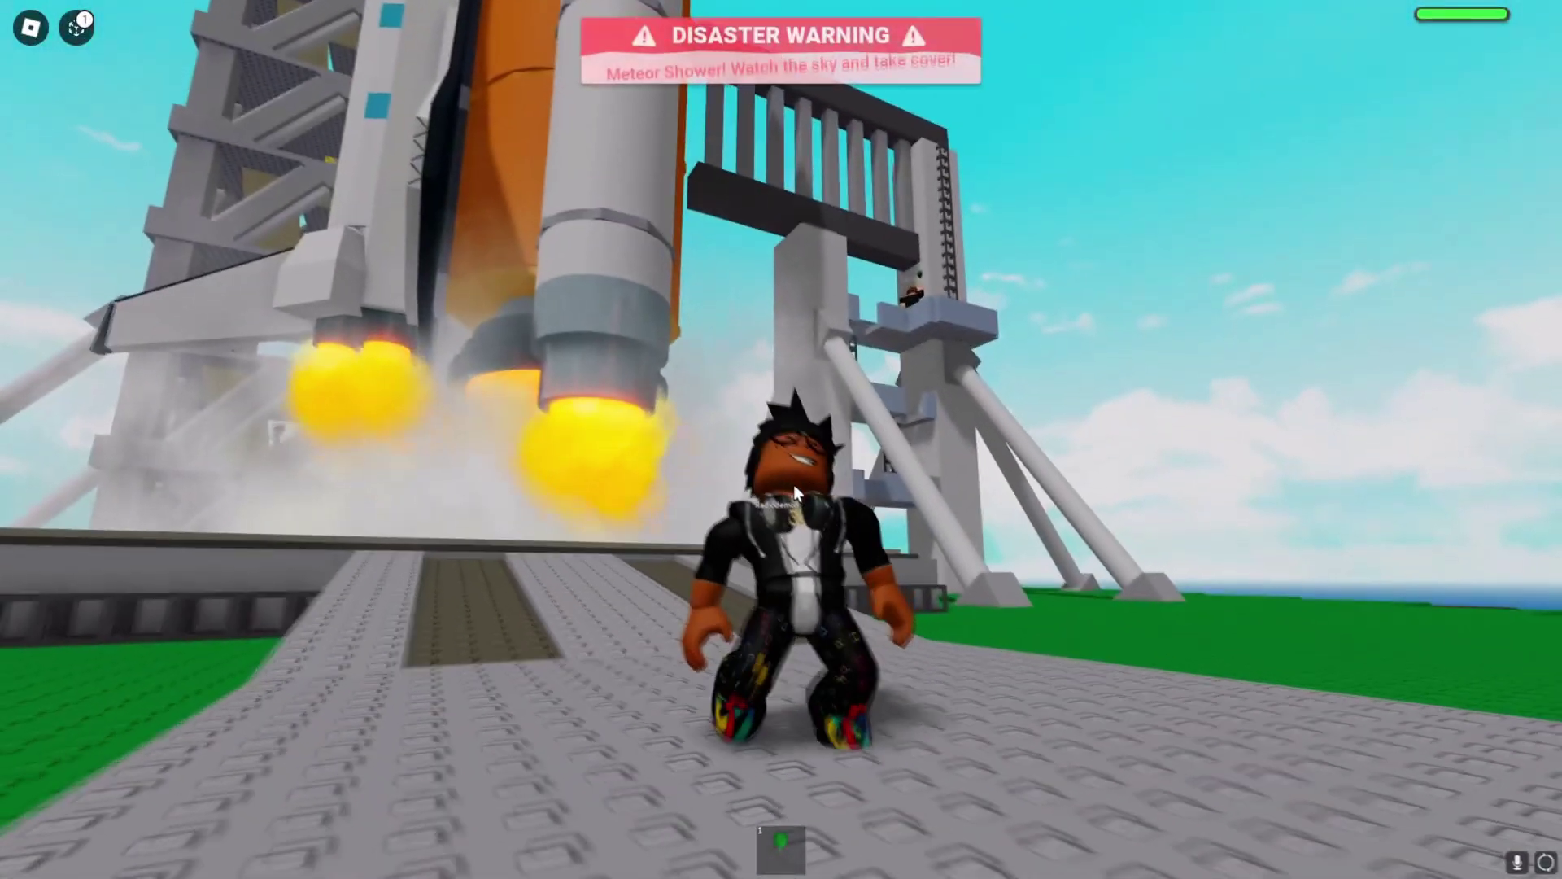
Jump across the grass beside the launch pad during the meteor shower
key(a)
key(space)
key(space)
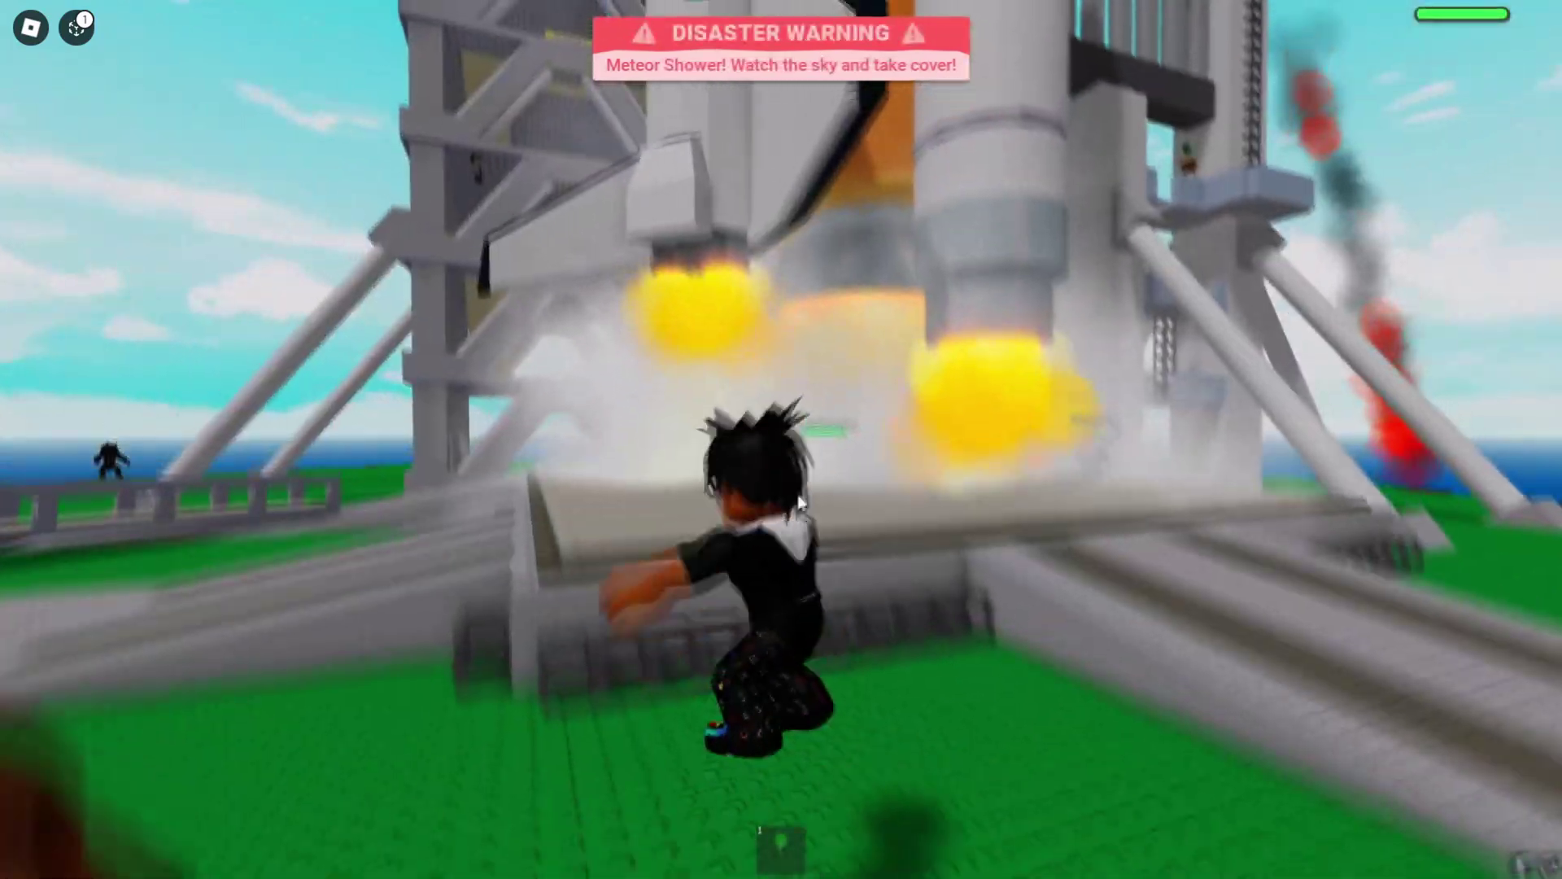
key(shift)
key(space)
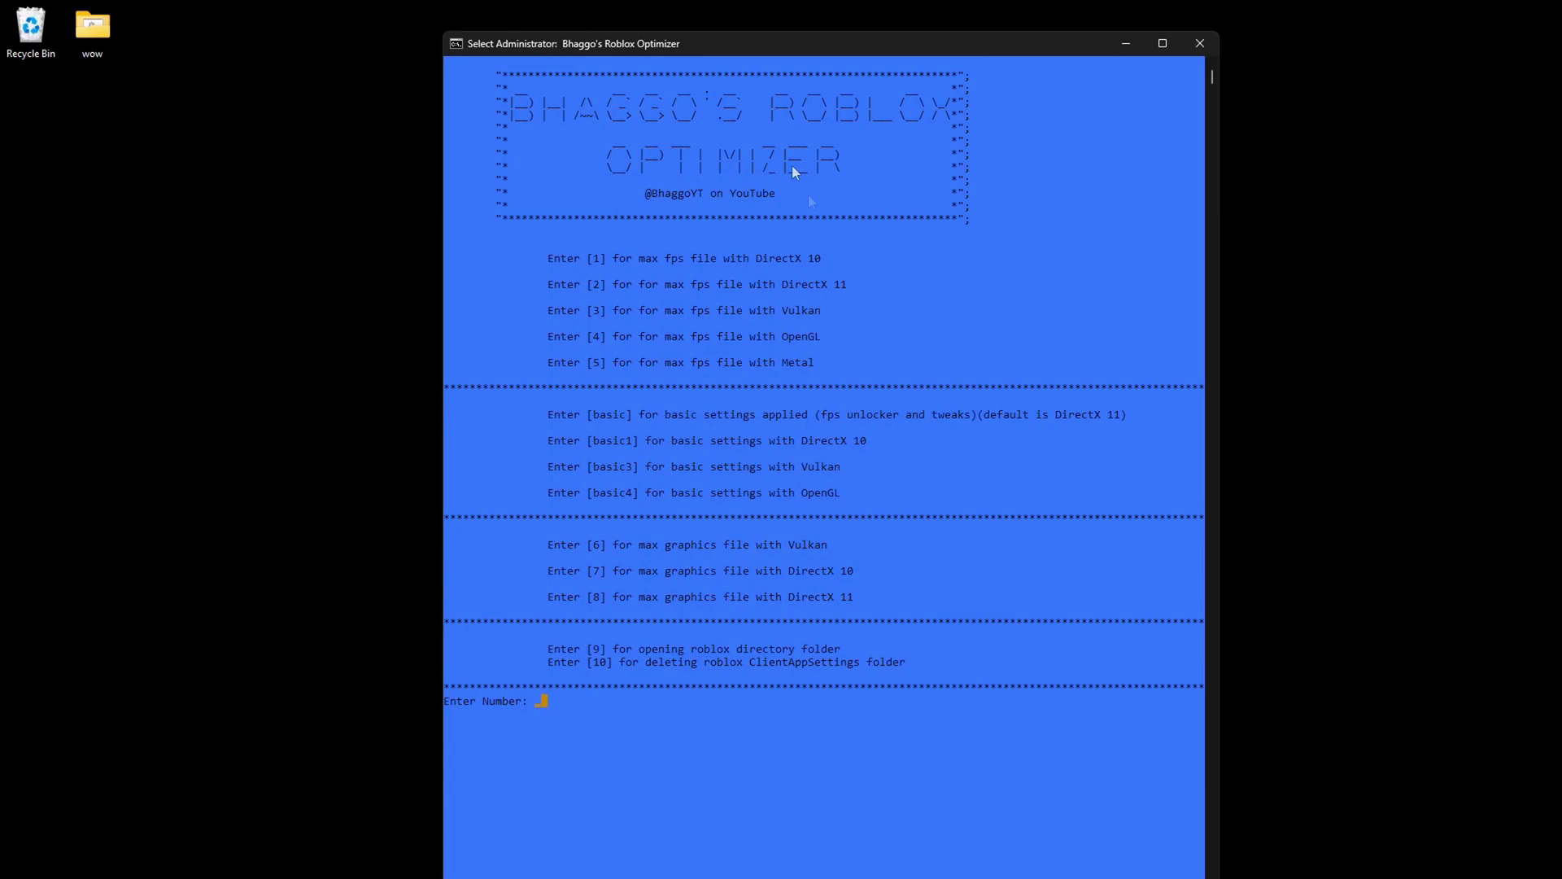
Review the optimizer's max fps, basic settings and max graphics options by highlighting each group in turn
drag(476, 218, 1013, 376)
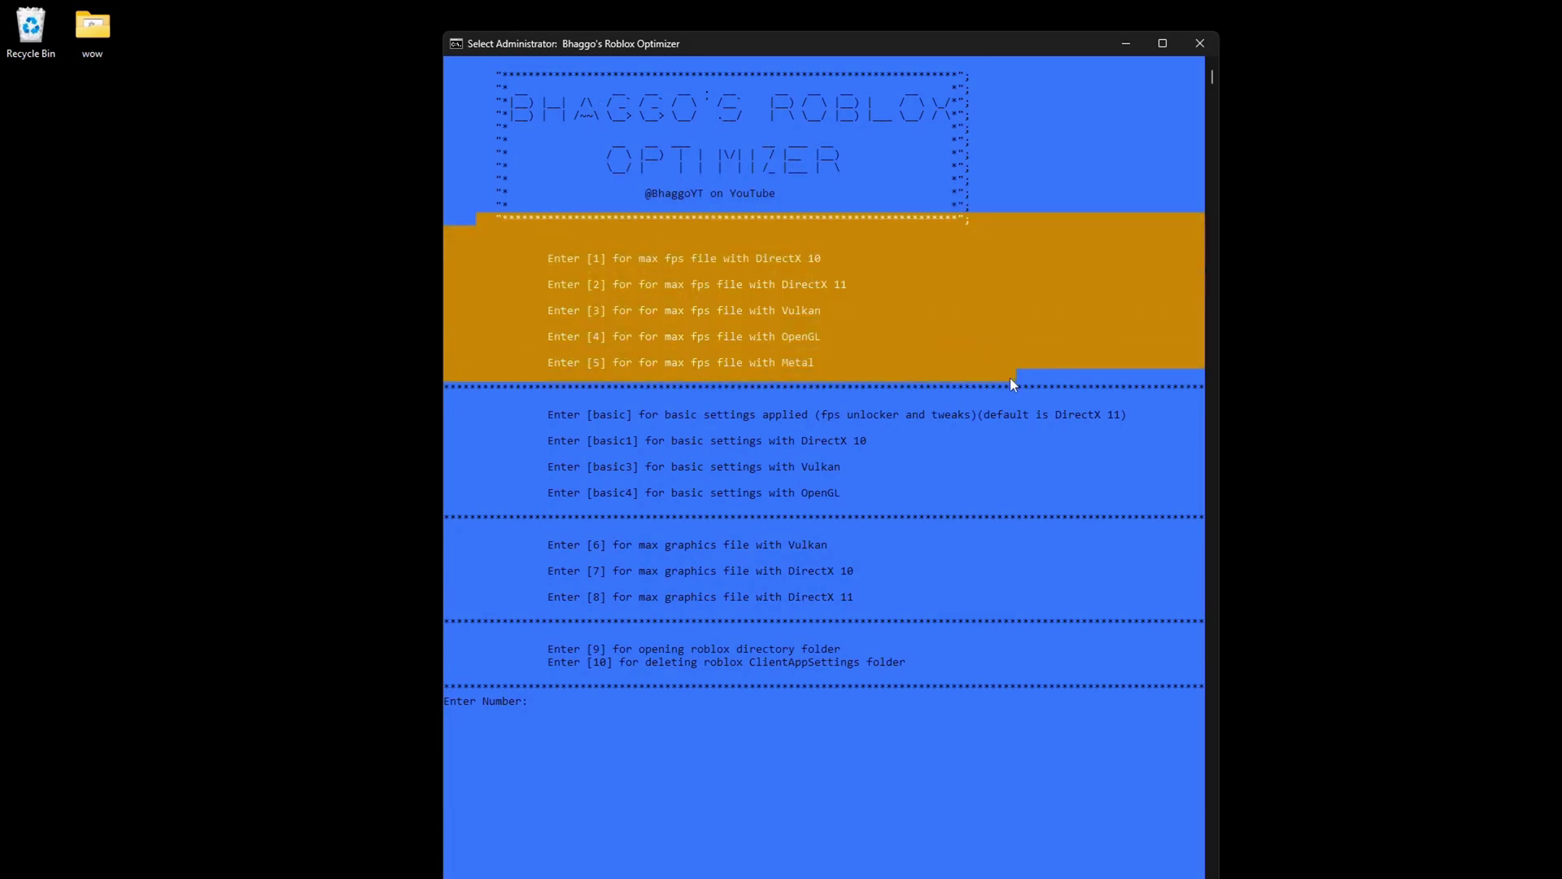
click(1013, 375)
drag(485, 384, 1043, 510)
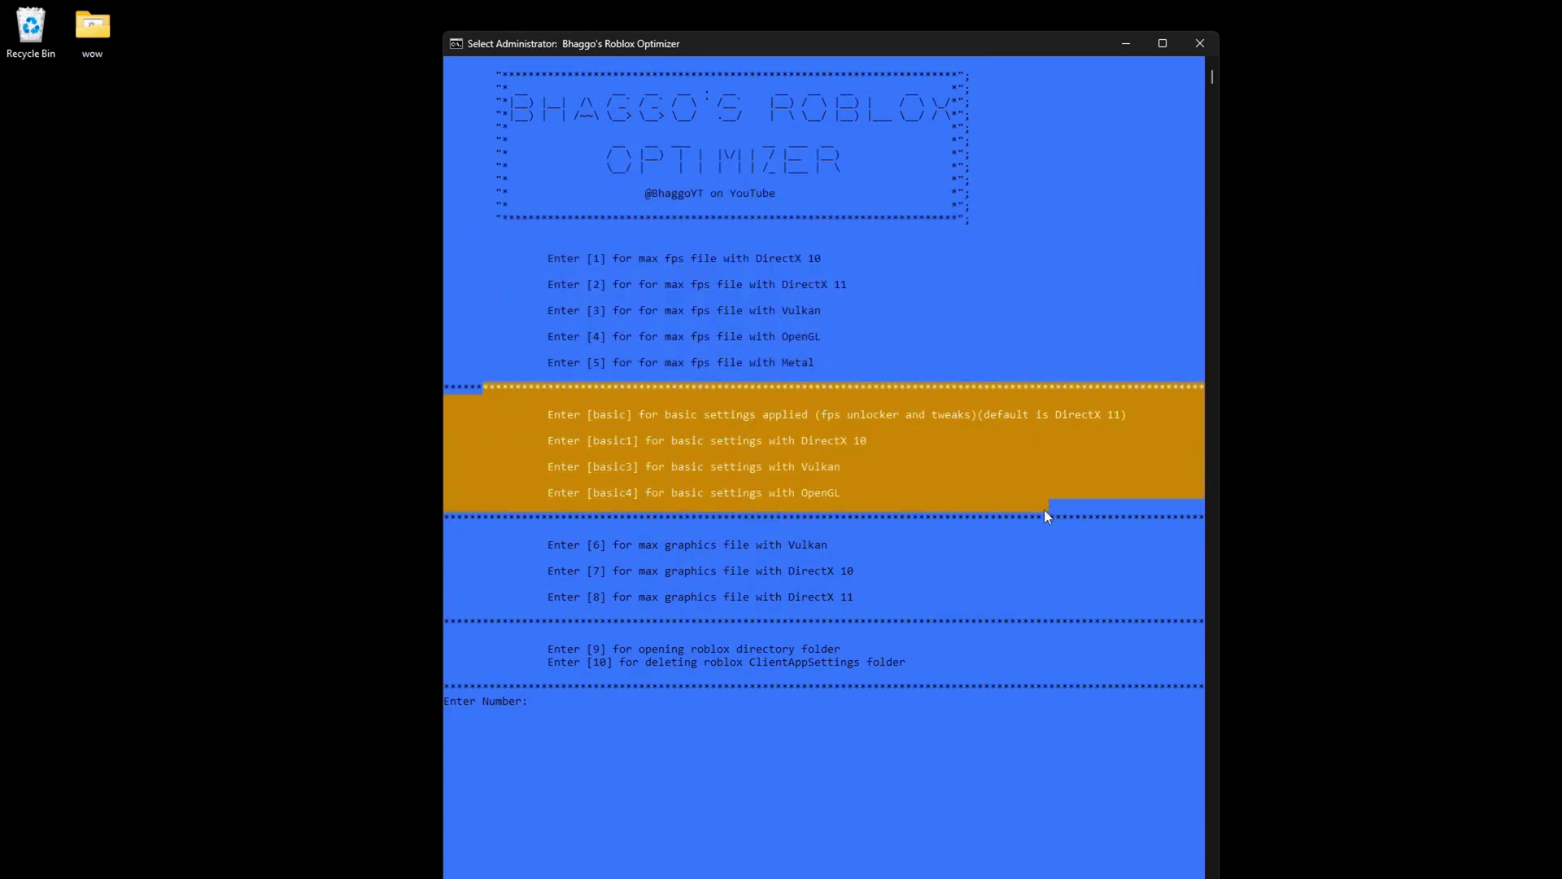
drag(470, 518, 930, 622)
click(701, 671)
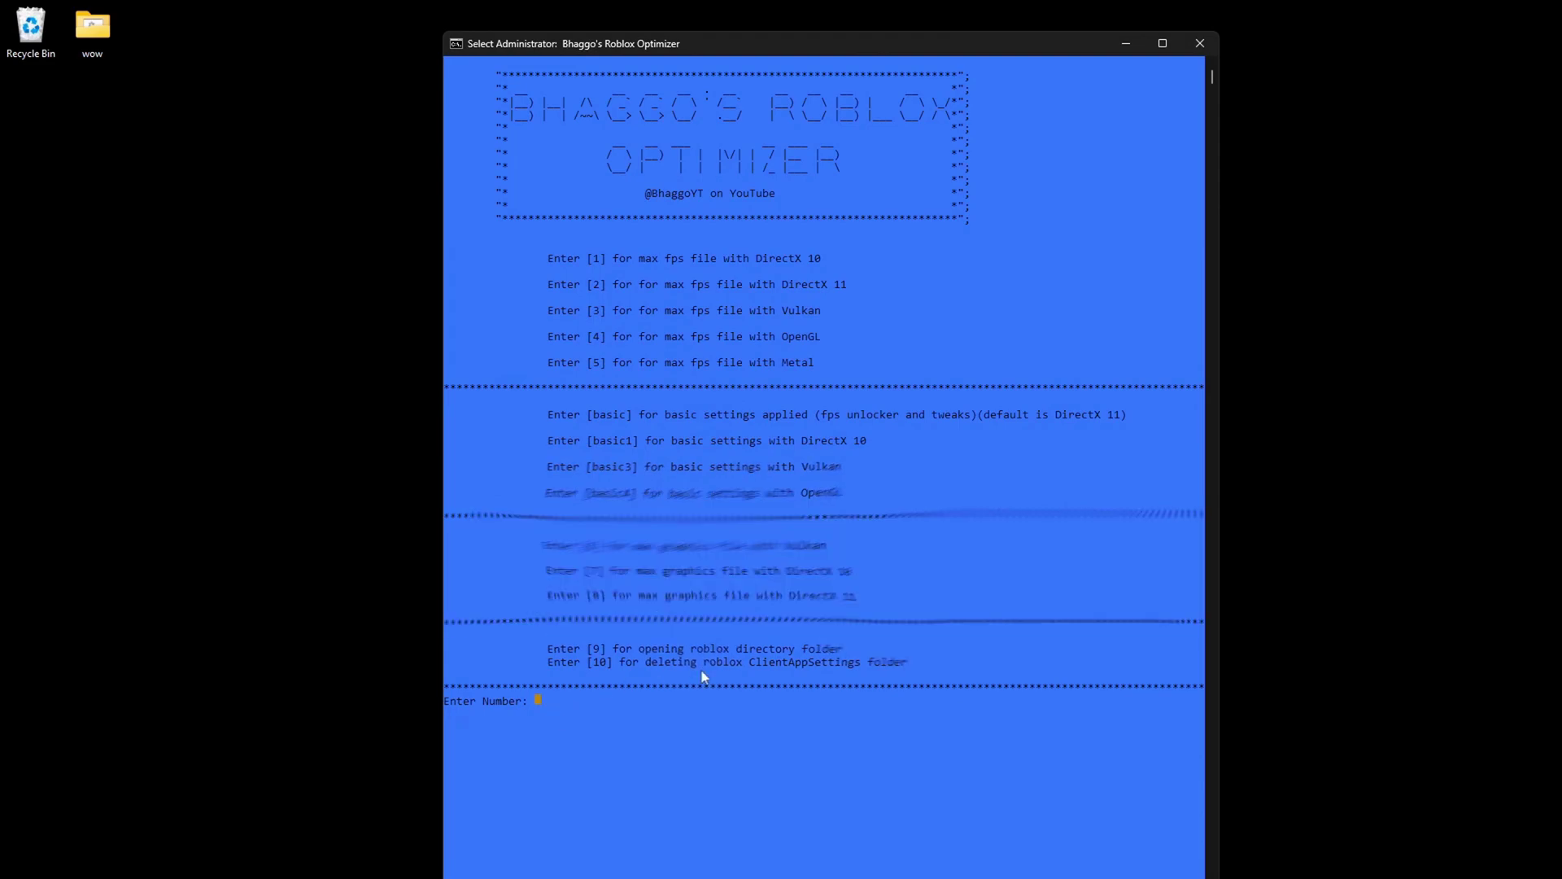
Open the Roblox directory with option 9, view the ClientSettings folder's contents and close the folder window
text(9)
key(Return)
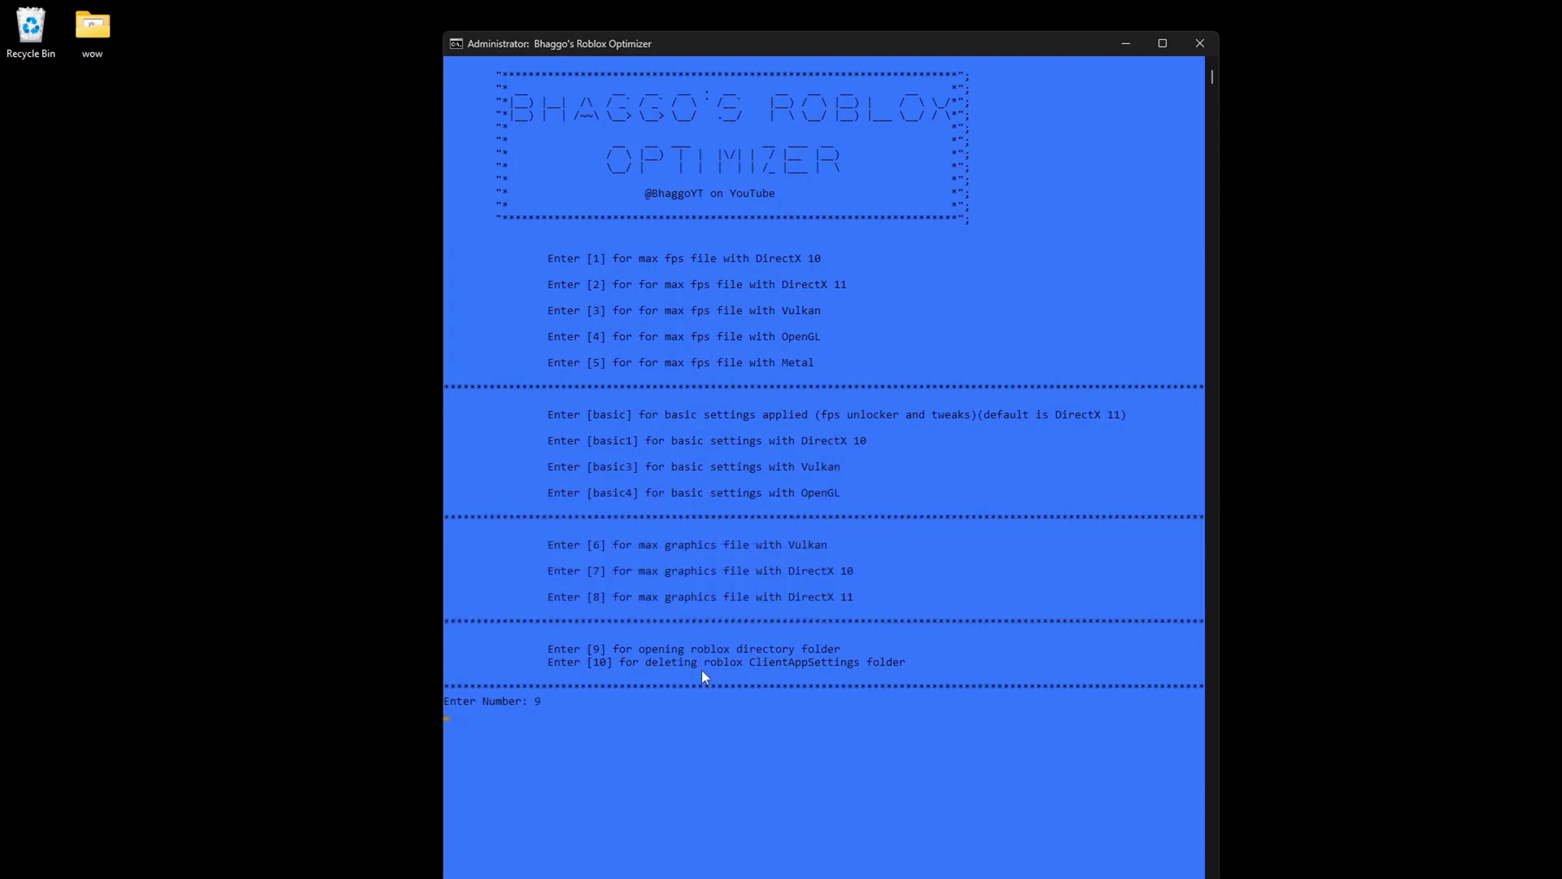
double_click(568, 270)
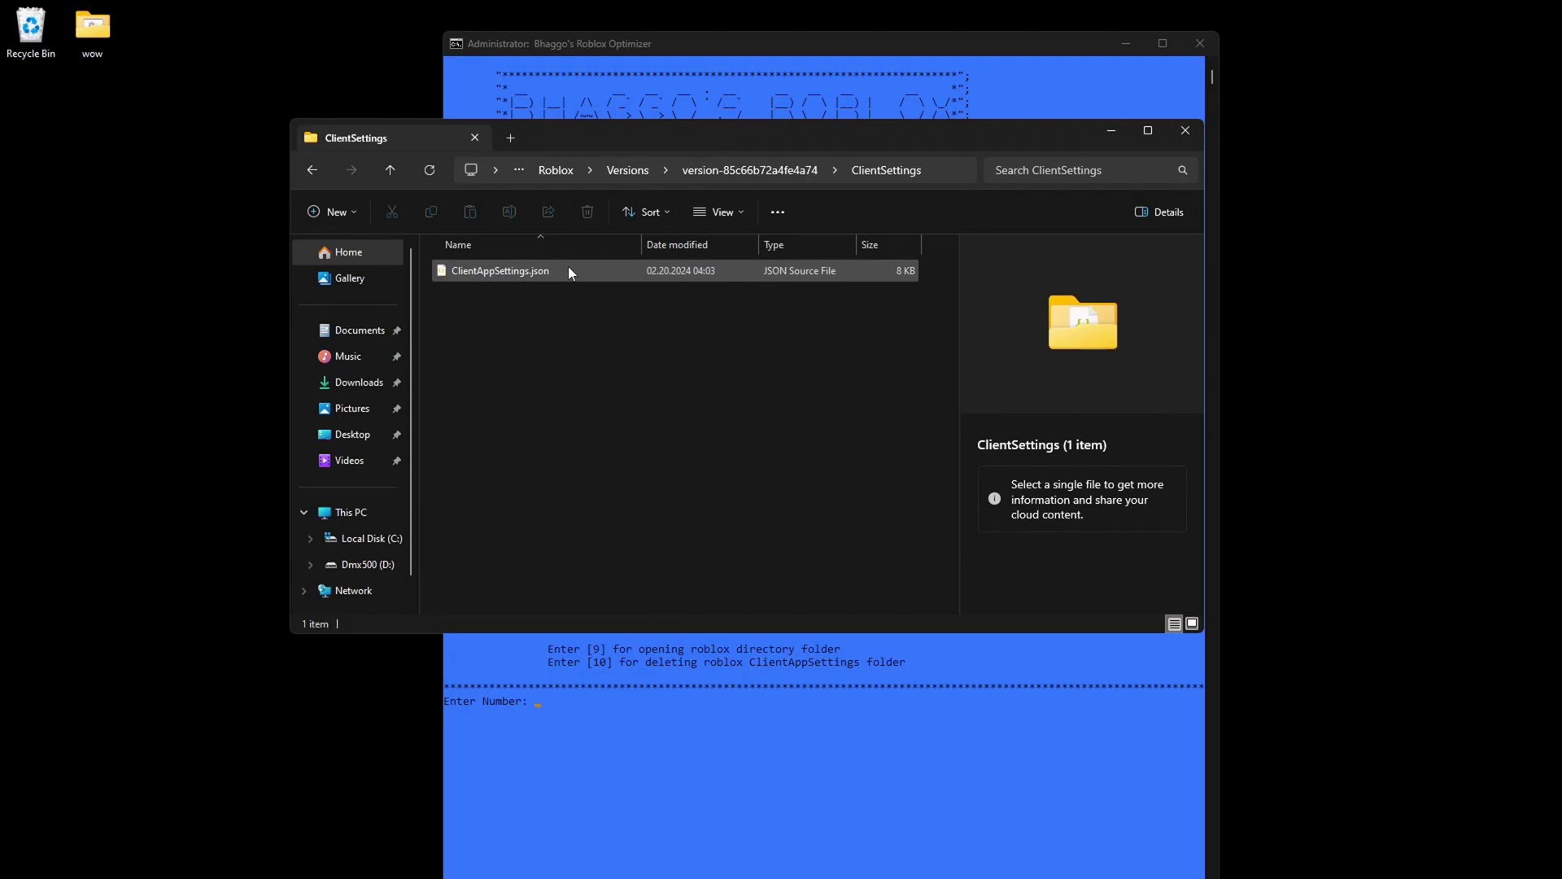
click(1181, 132)
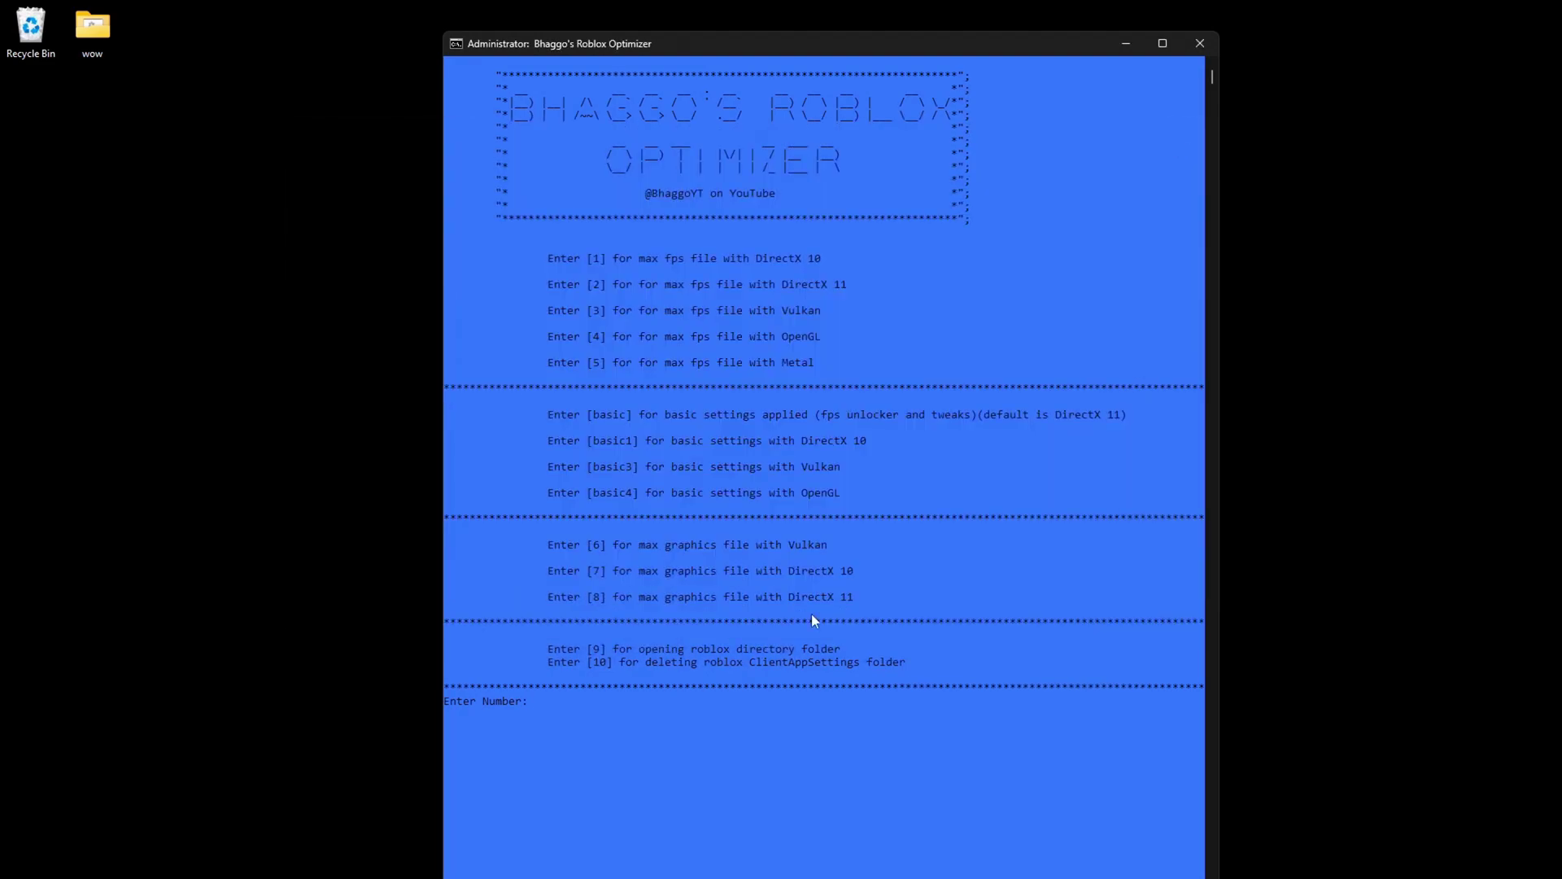
Reopen the Roblox directory with option 9, check inside ClientSettings once more and close the folder window
text(9)
key(Return)
double_click(543, 269)
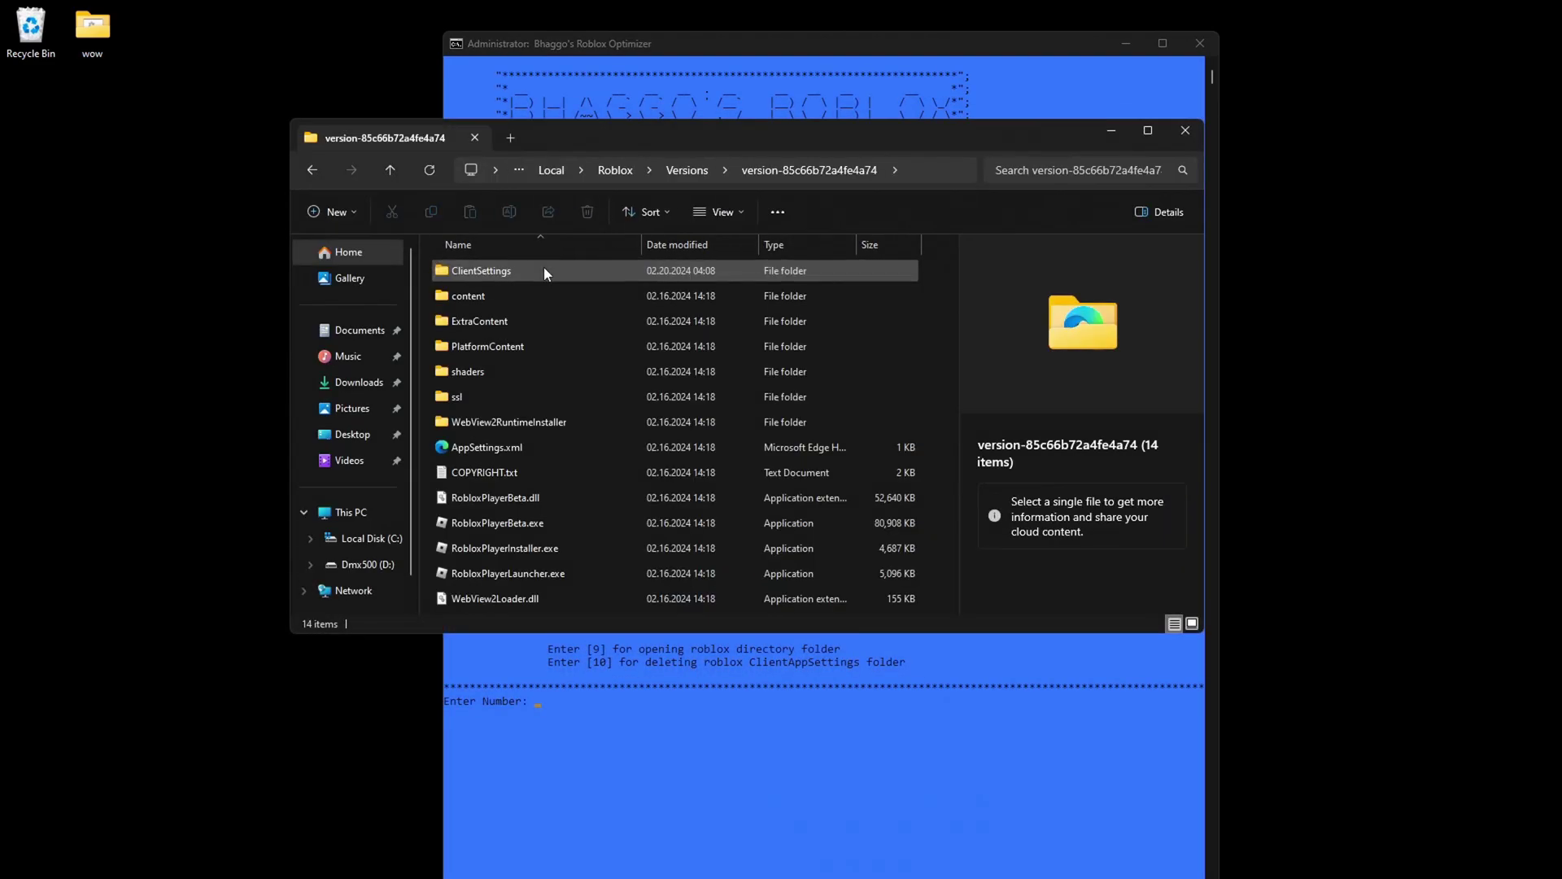
double_click(543, 269)
drag(633, 371, 482, 263)
click(1185, 131)
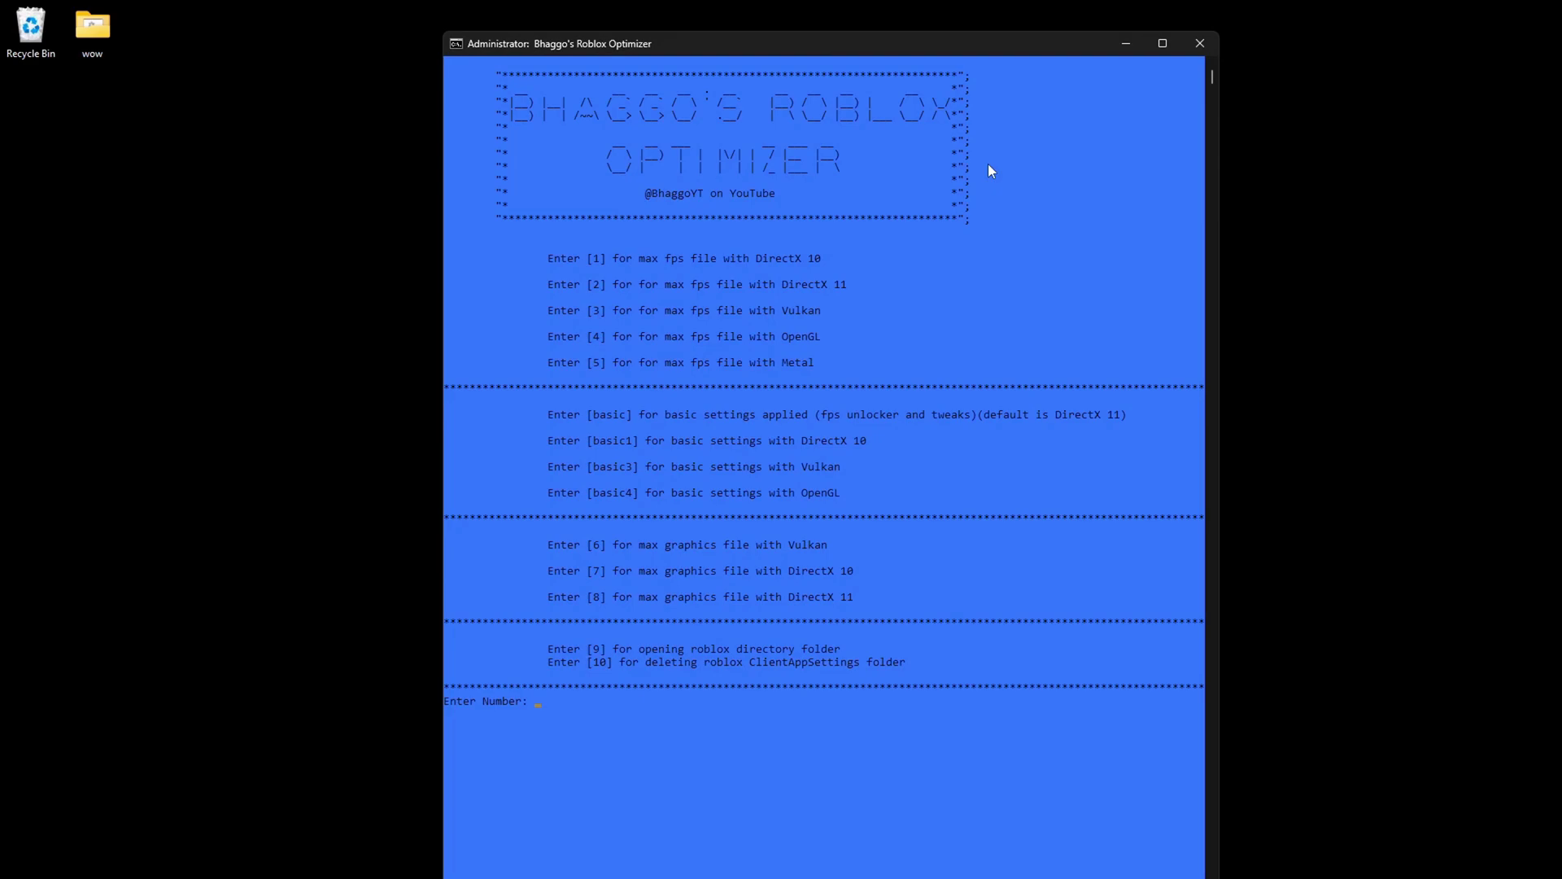
drag(988, 164, 708, 778)
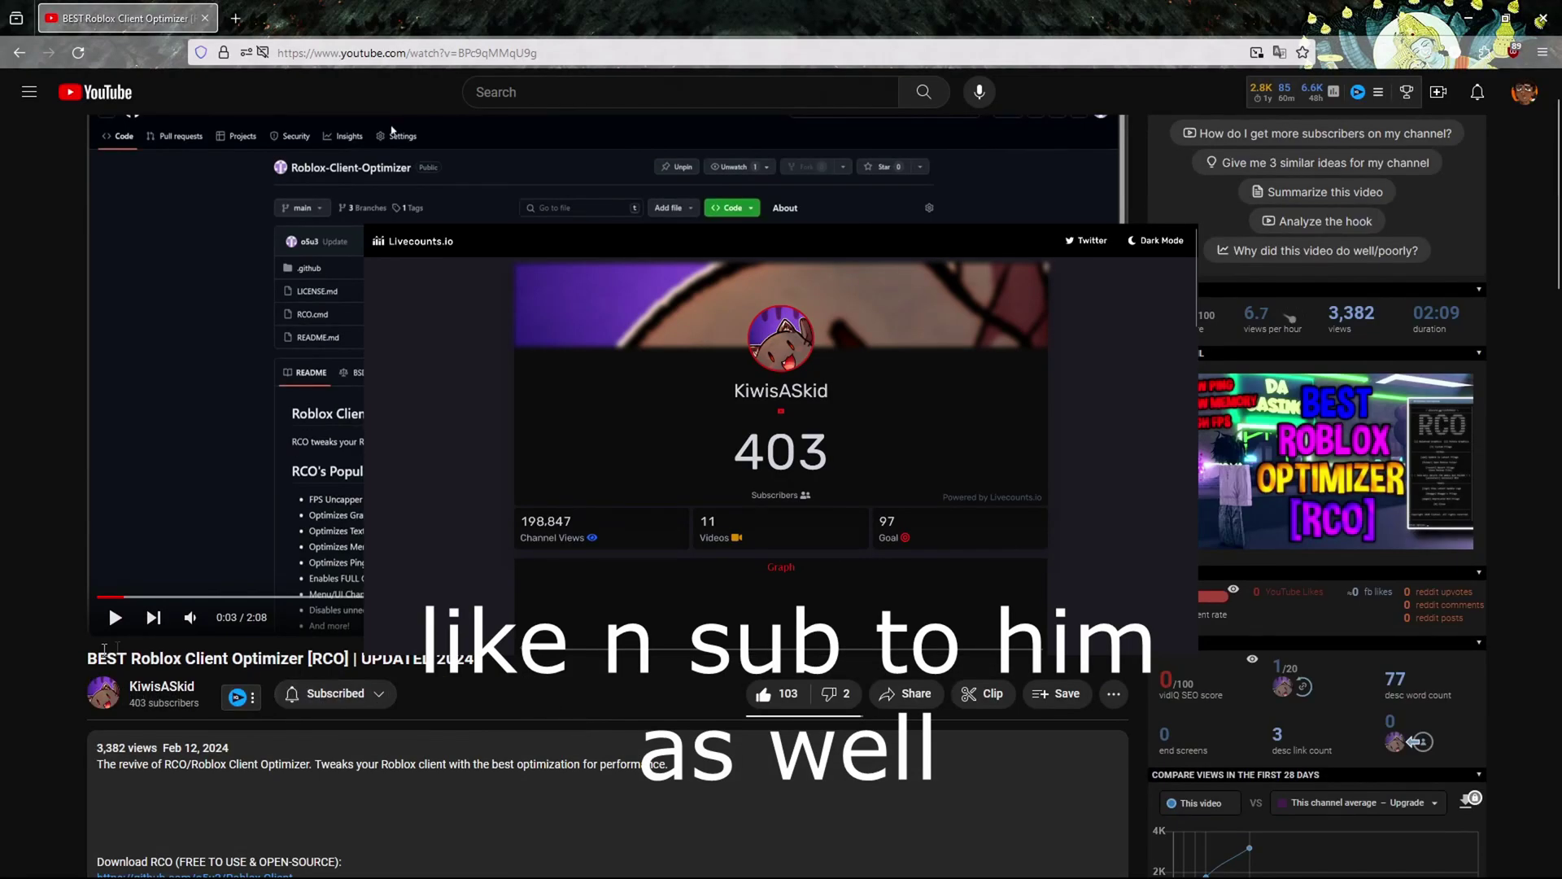
Follow the RCO GitHub link in the YouTube video's description, download RCO.exe from the v1.04 release and allow the blocked download
scroll(198, 739, down, 1)
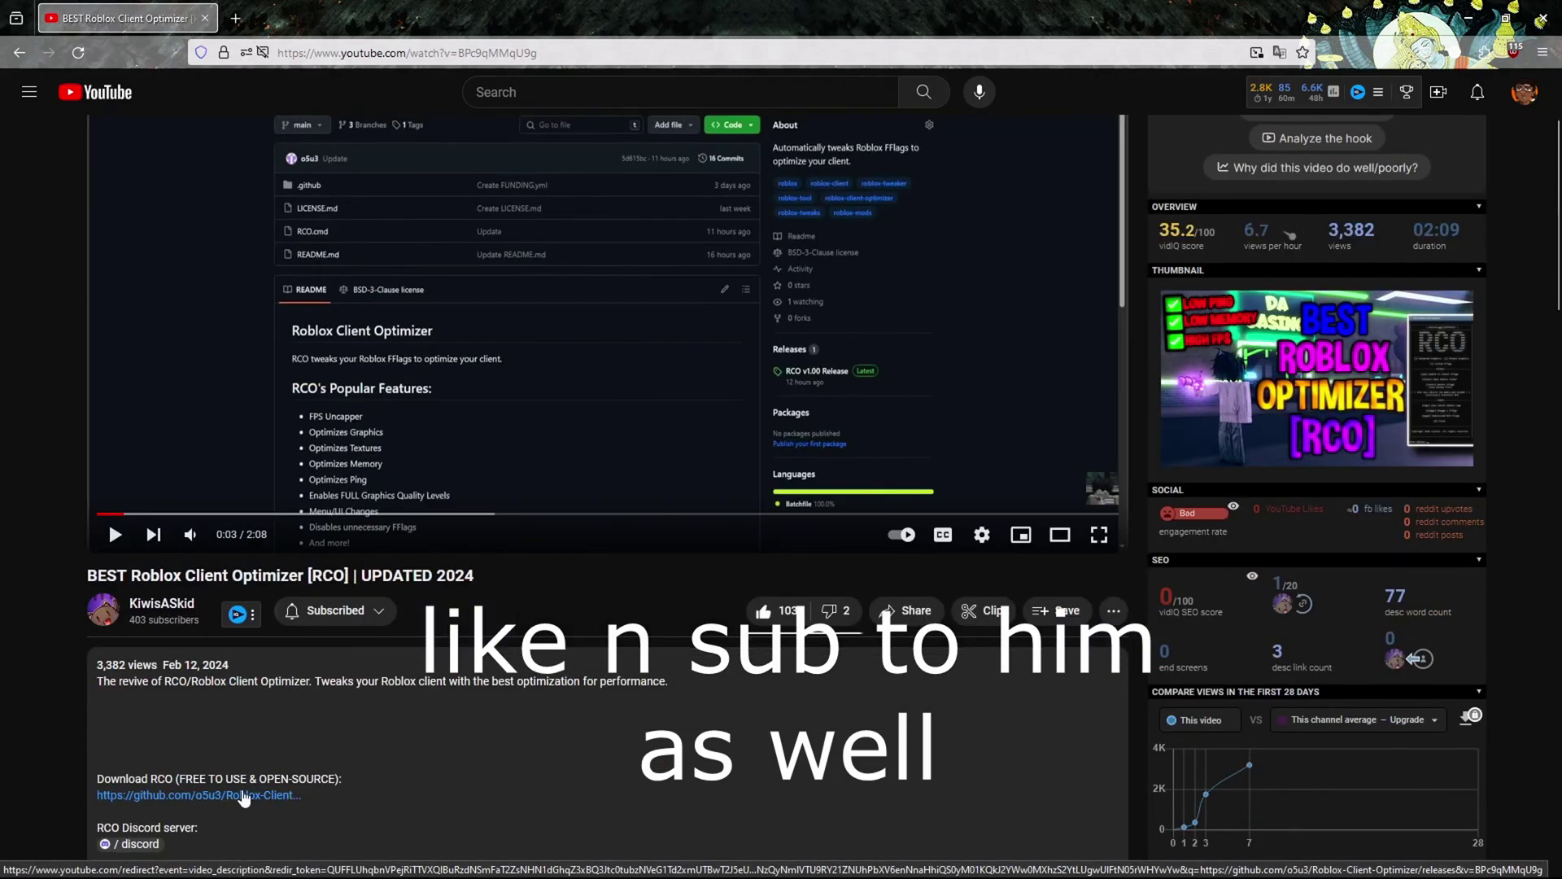
click(243, 796)
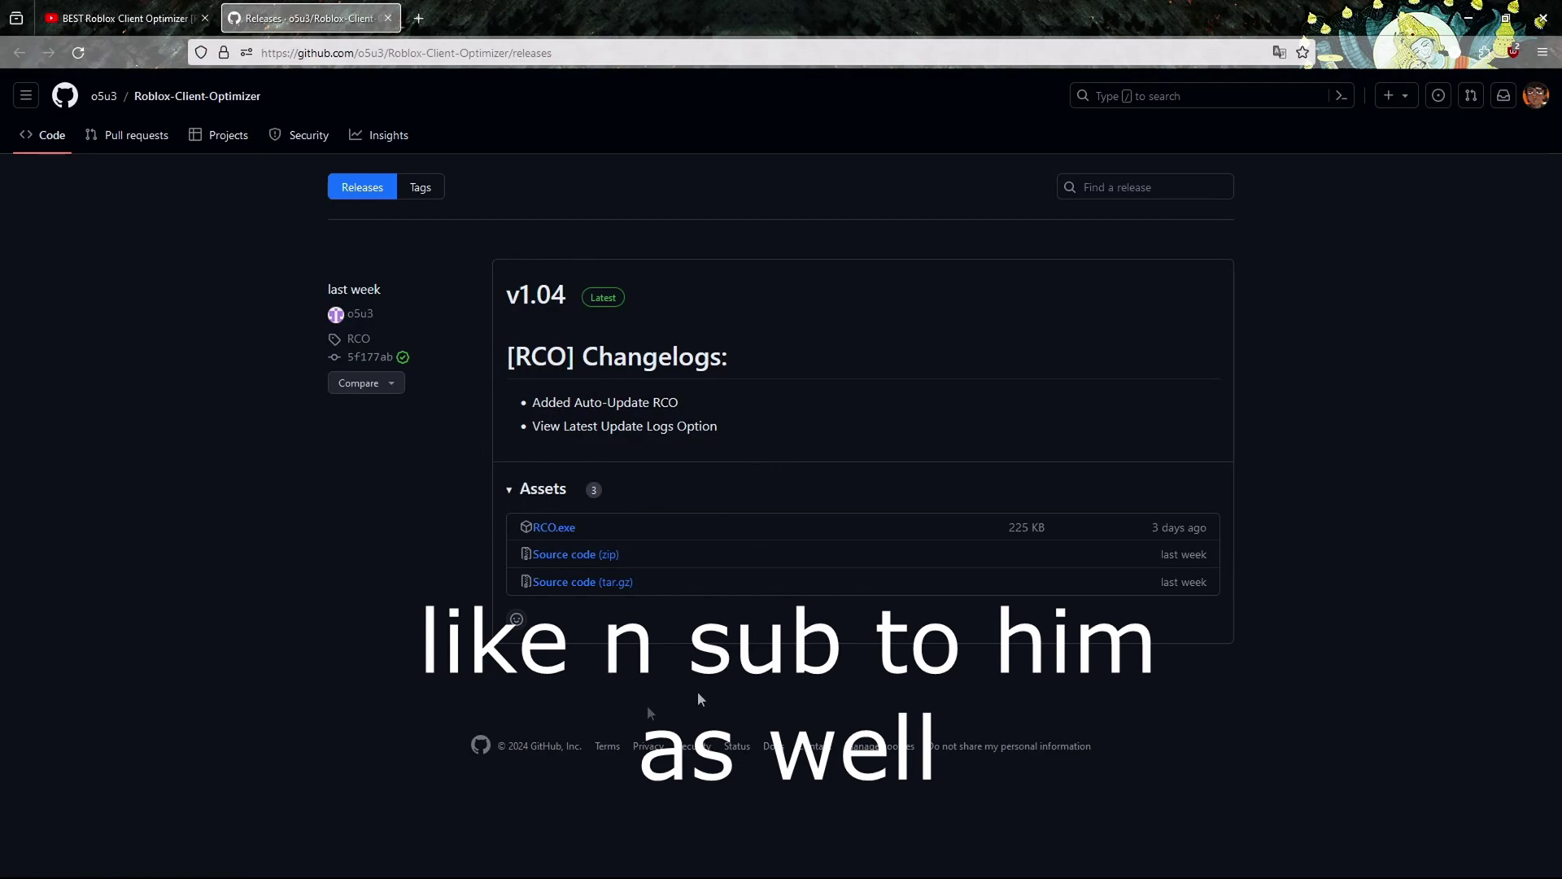
click(553, 529)
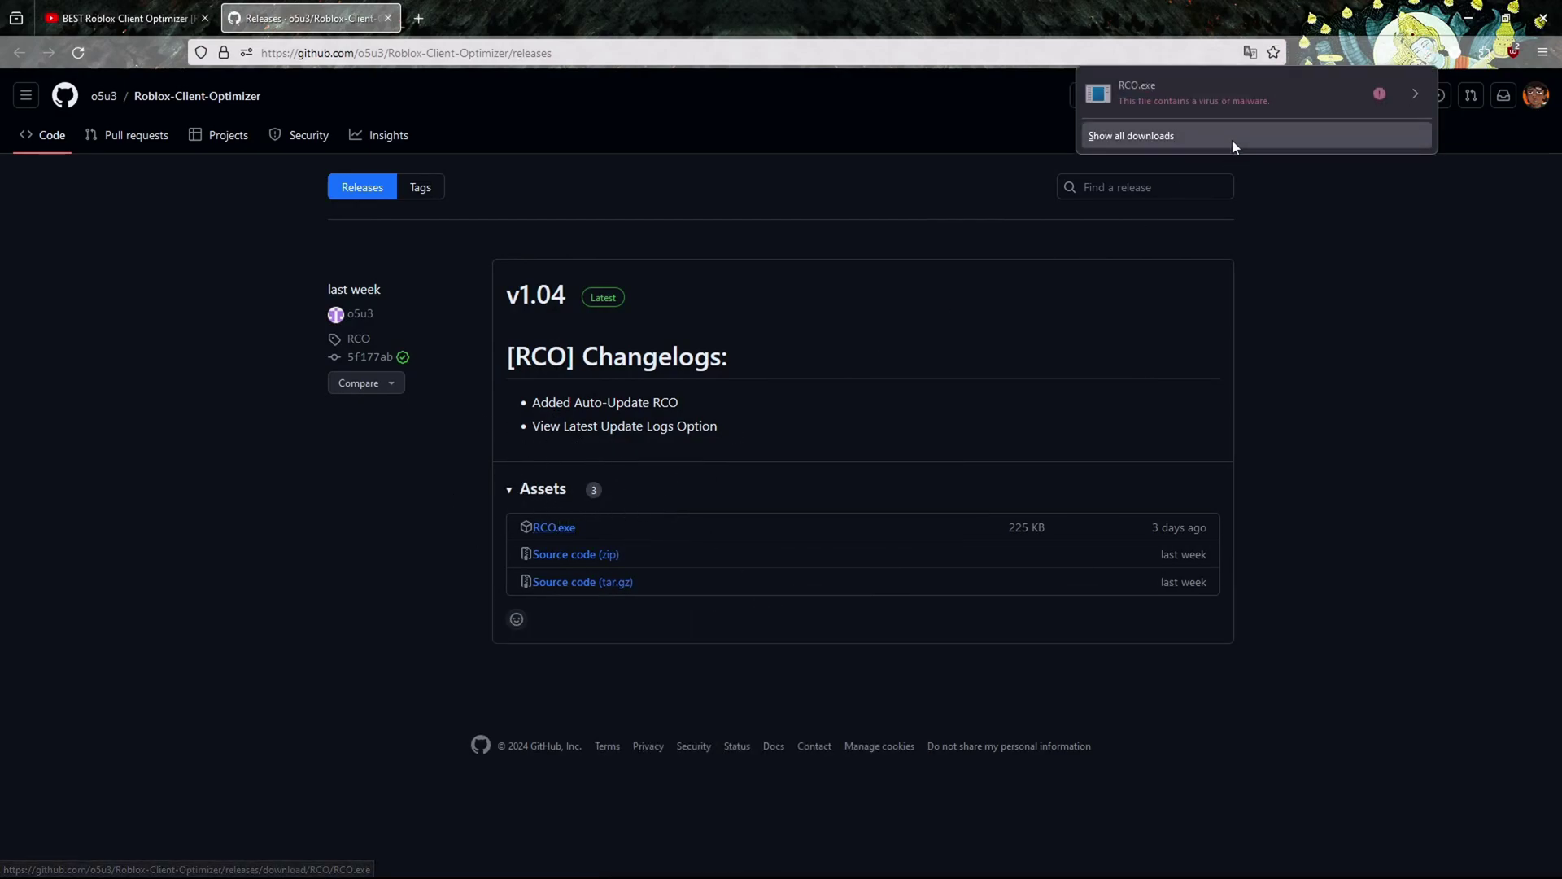
click(1343, 84)
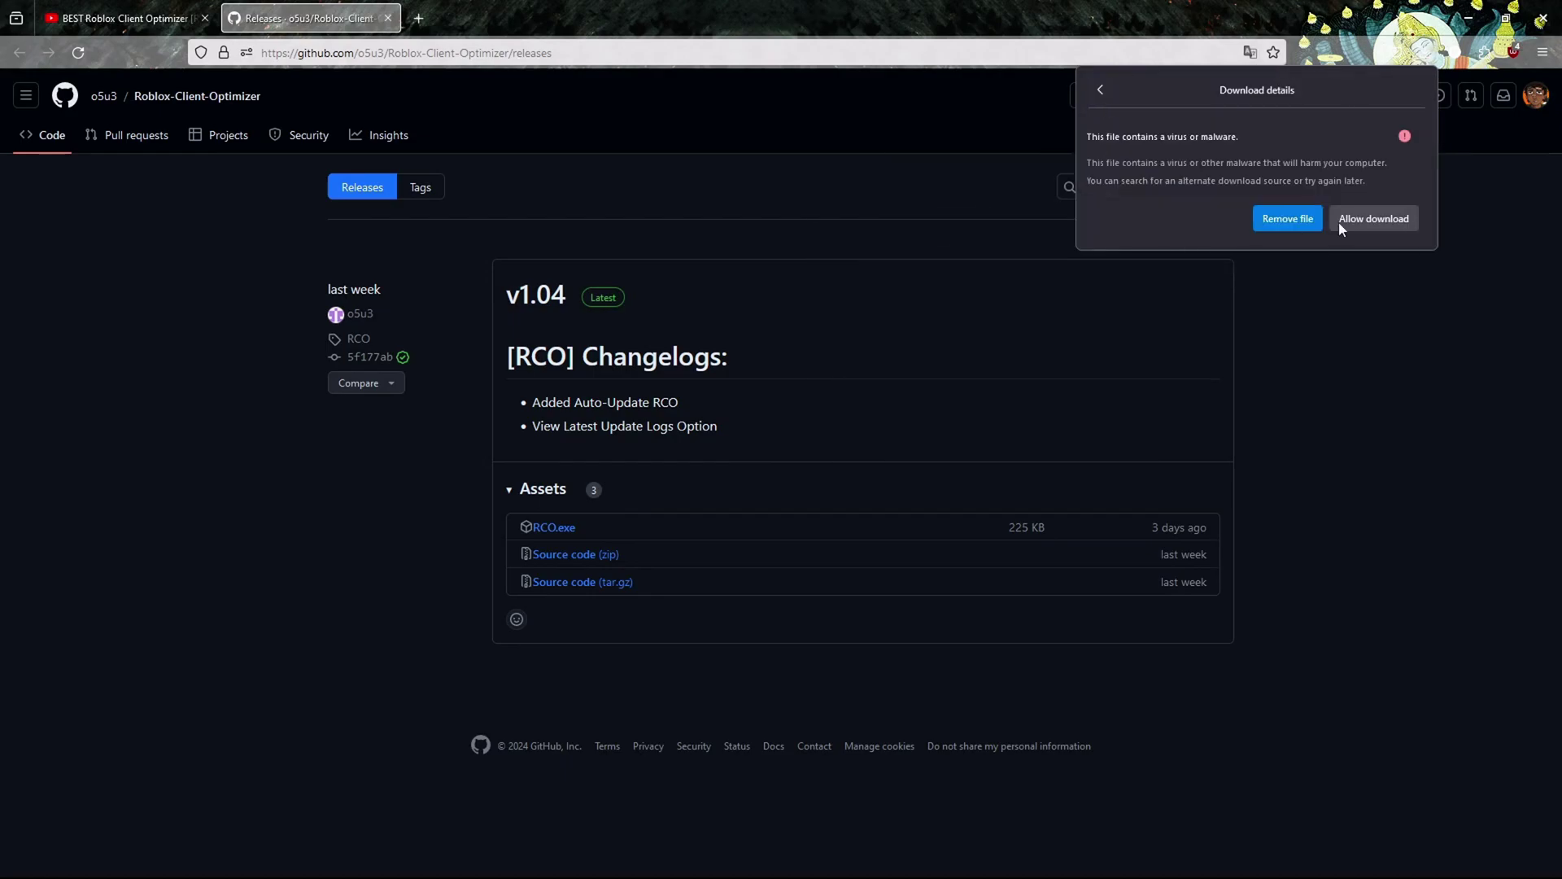
click(1384, 218)
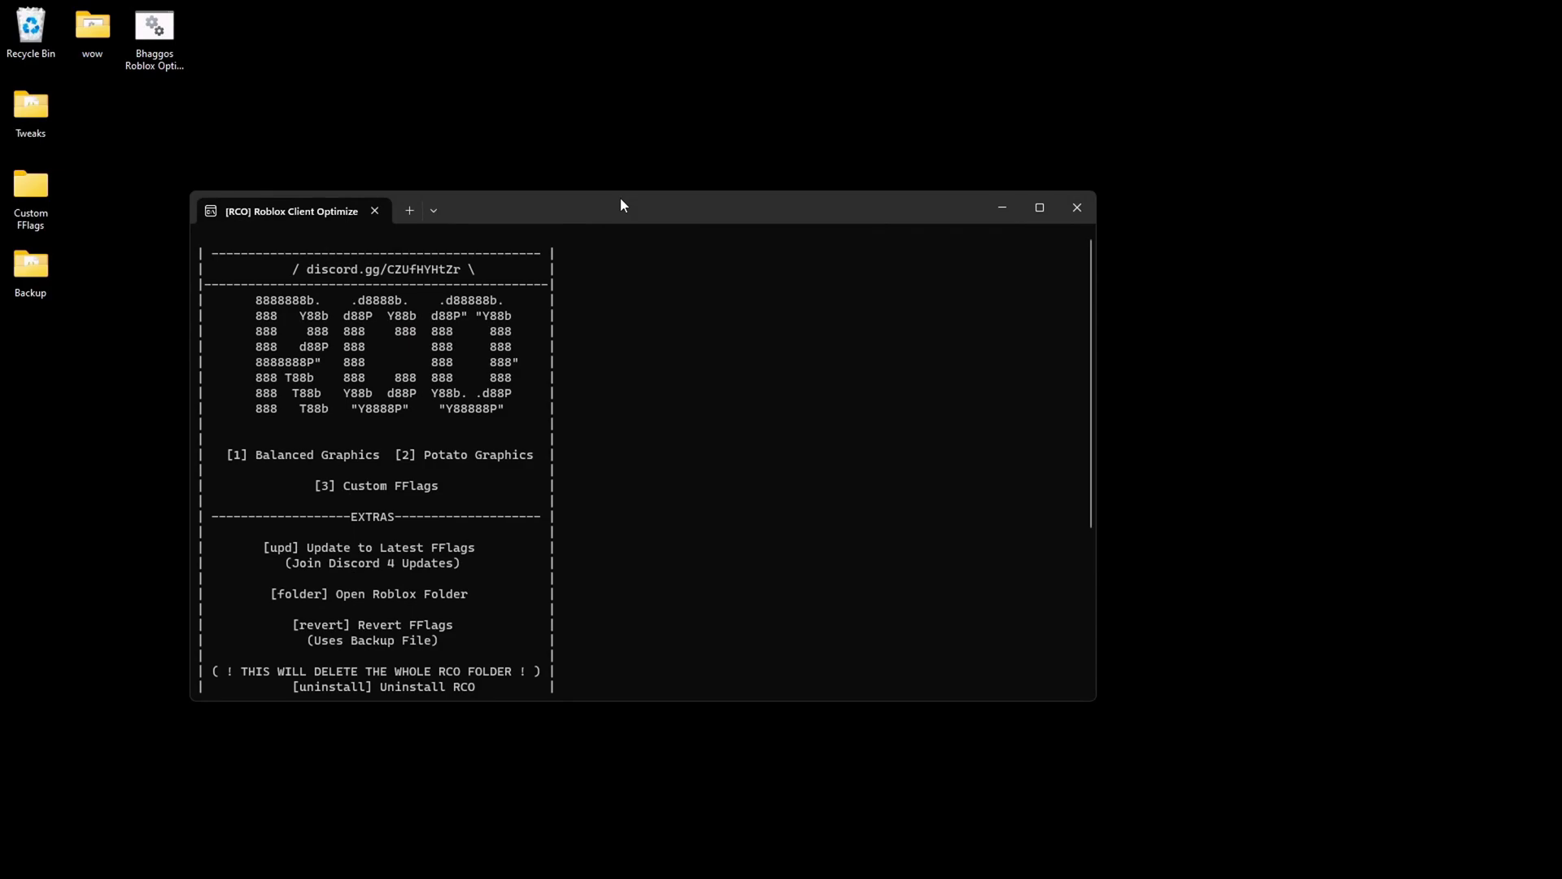
Reposition and maximize the RCO window, and highlight the Balanced Graphics and Custom FFlags options
drag(620, 197, 751, 183)
mouse_move(114, 375)
mouse_down()
mouse_move(43, 106)
mouse_move(162, 318)
mouse_up()
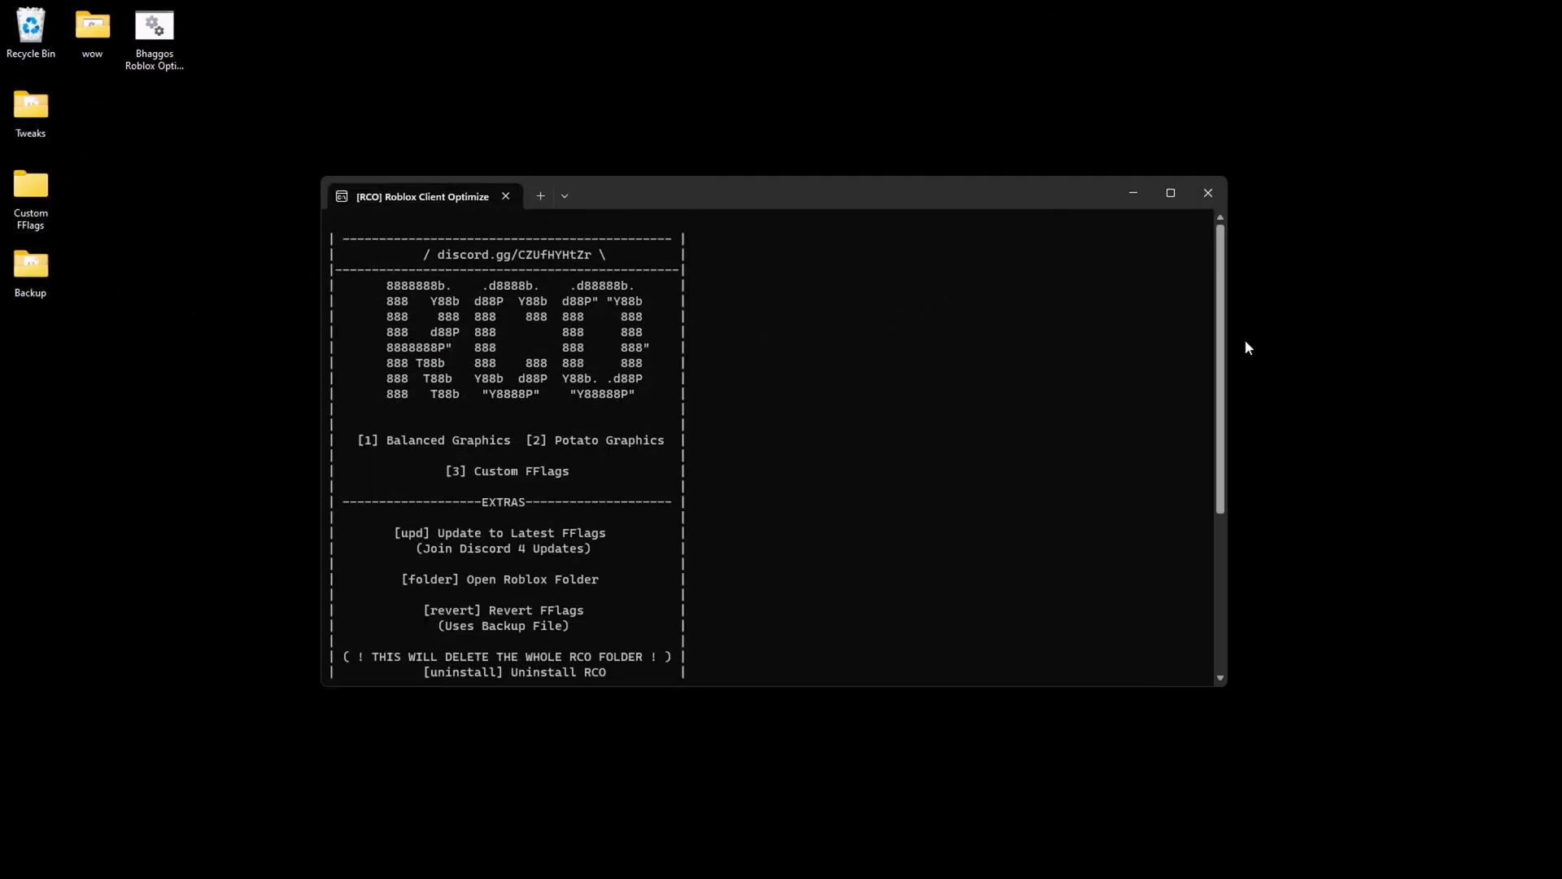
drag(1227, 334, 1046, 313)
click(992, 193)
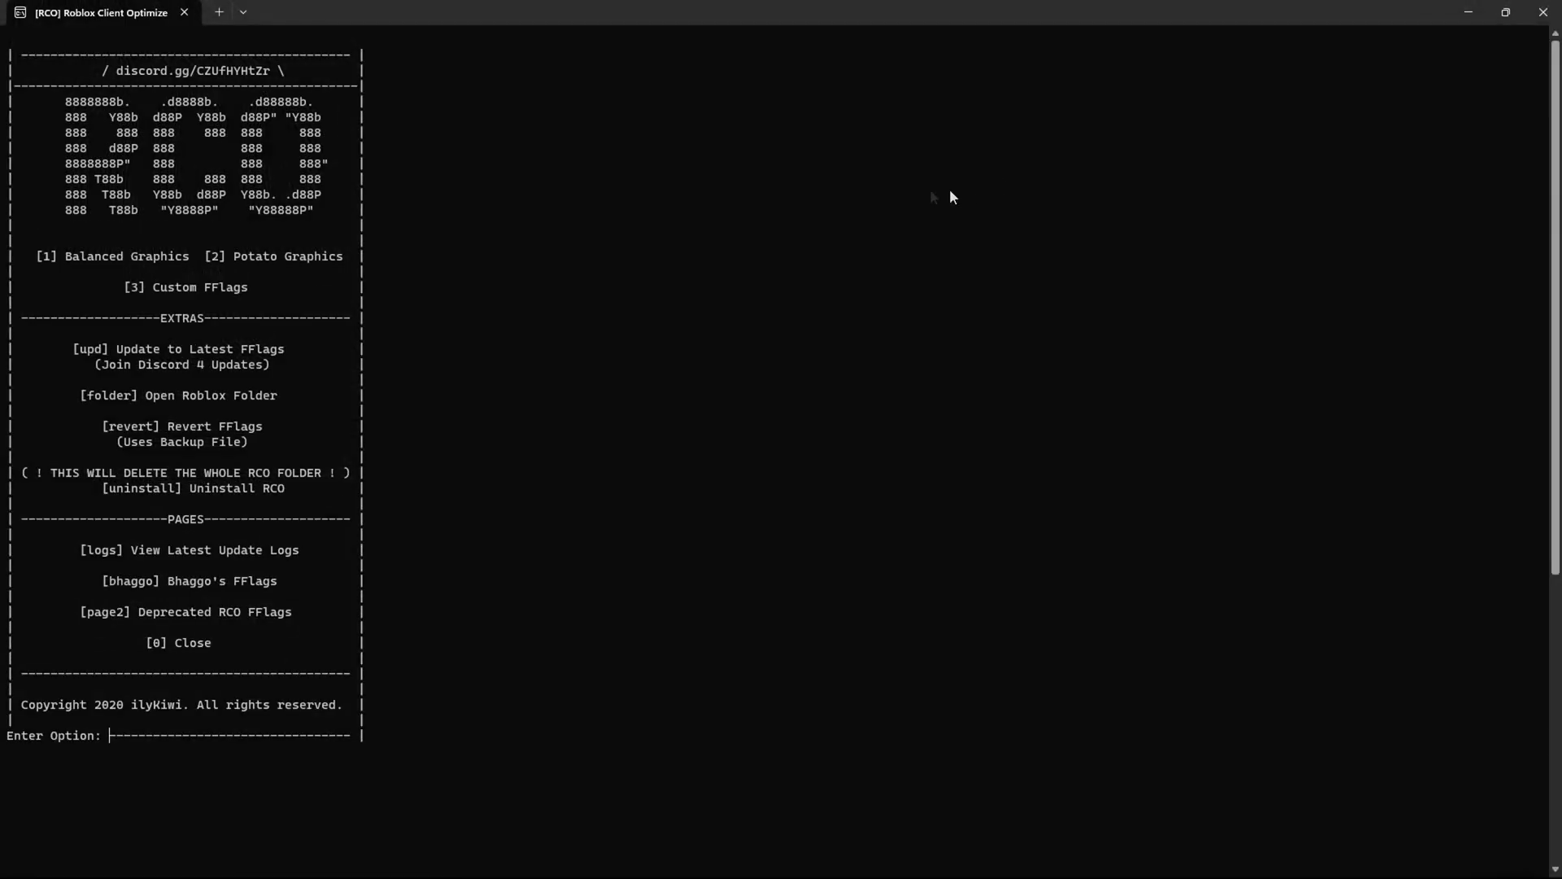
drag(35, 257, 137, 291)
key(Return)
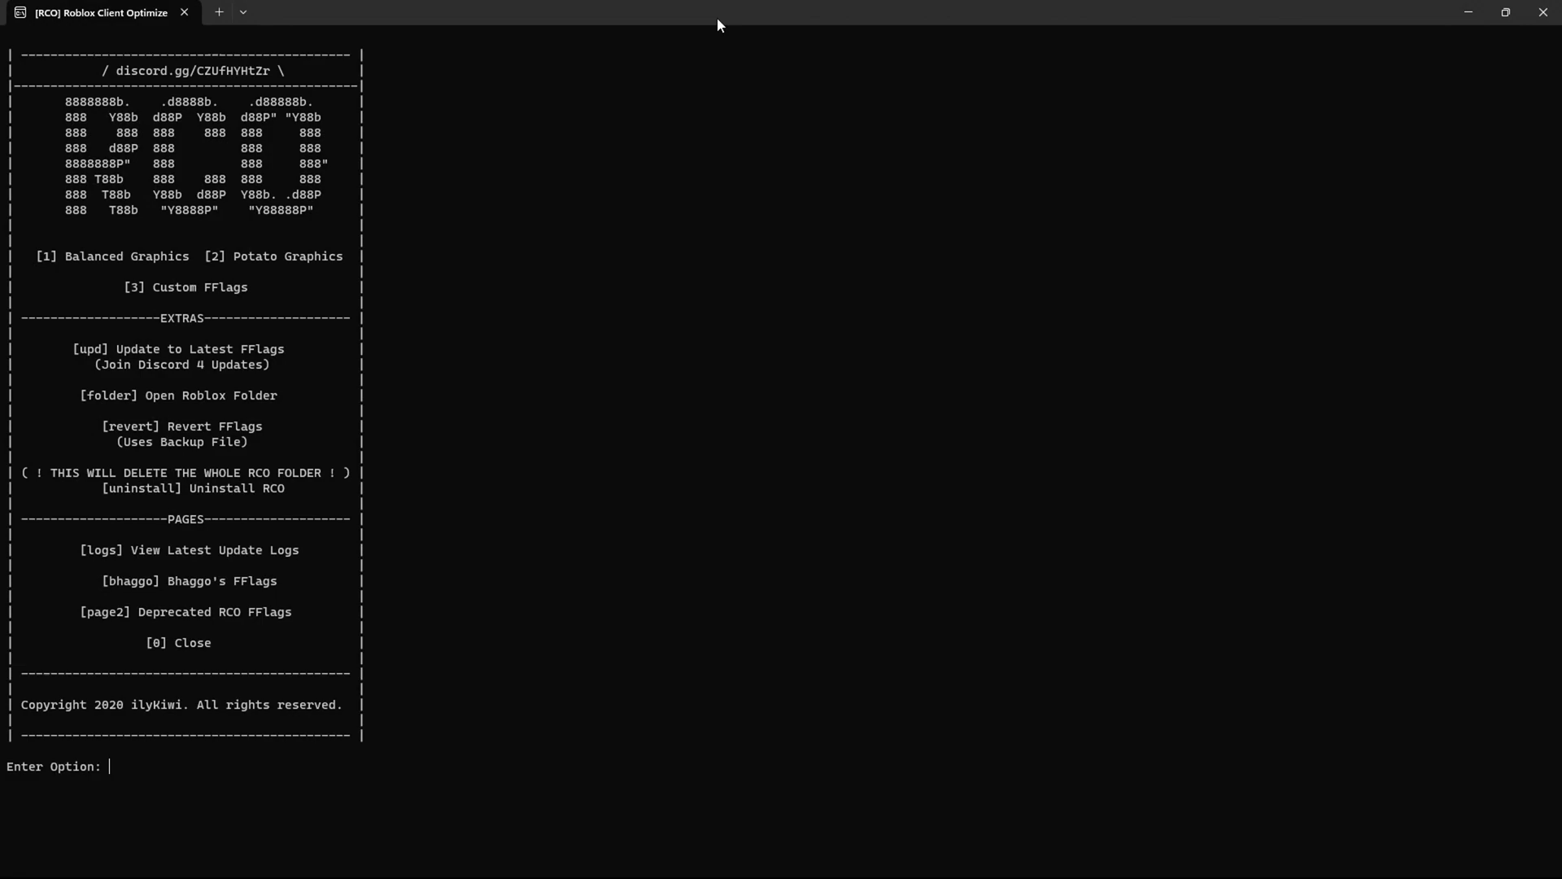
Shrink the RCO window to reveal the desktop, select the Tweaks, Custom FFlags and Backup folders, and maximize RCO again
drag(716, 17, 809, 73)
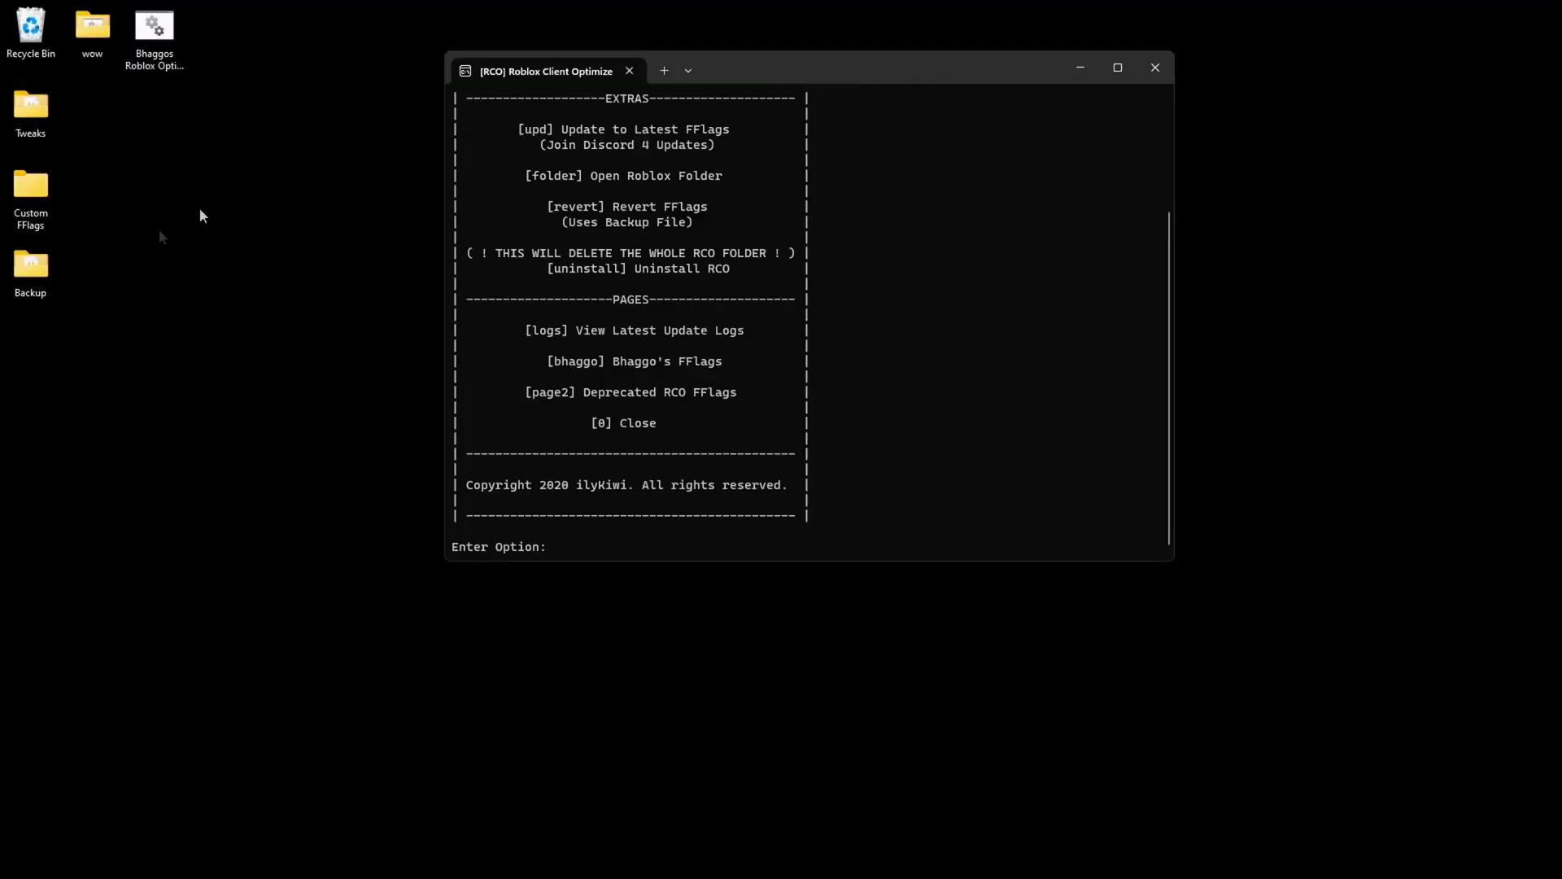
drag(149, 366, 25, 93)
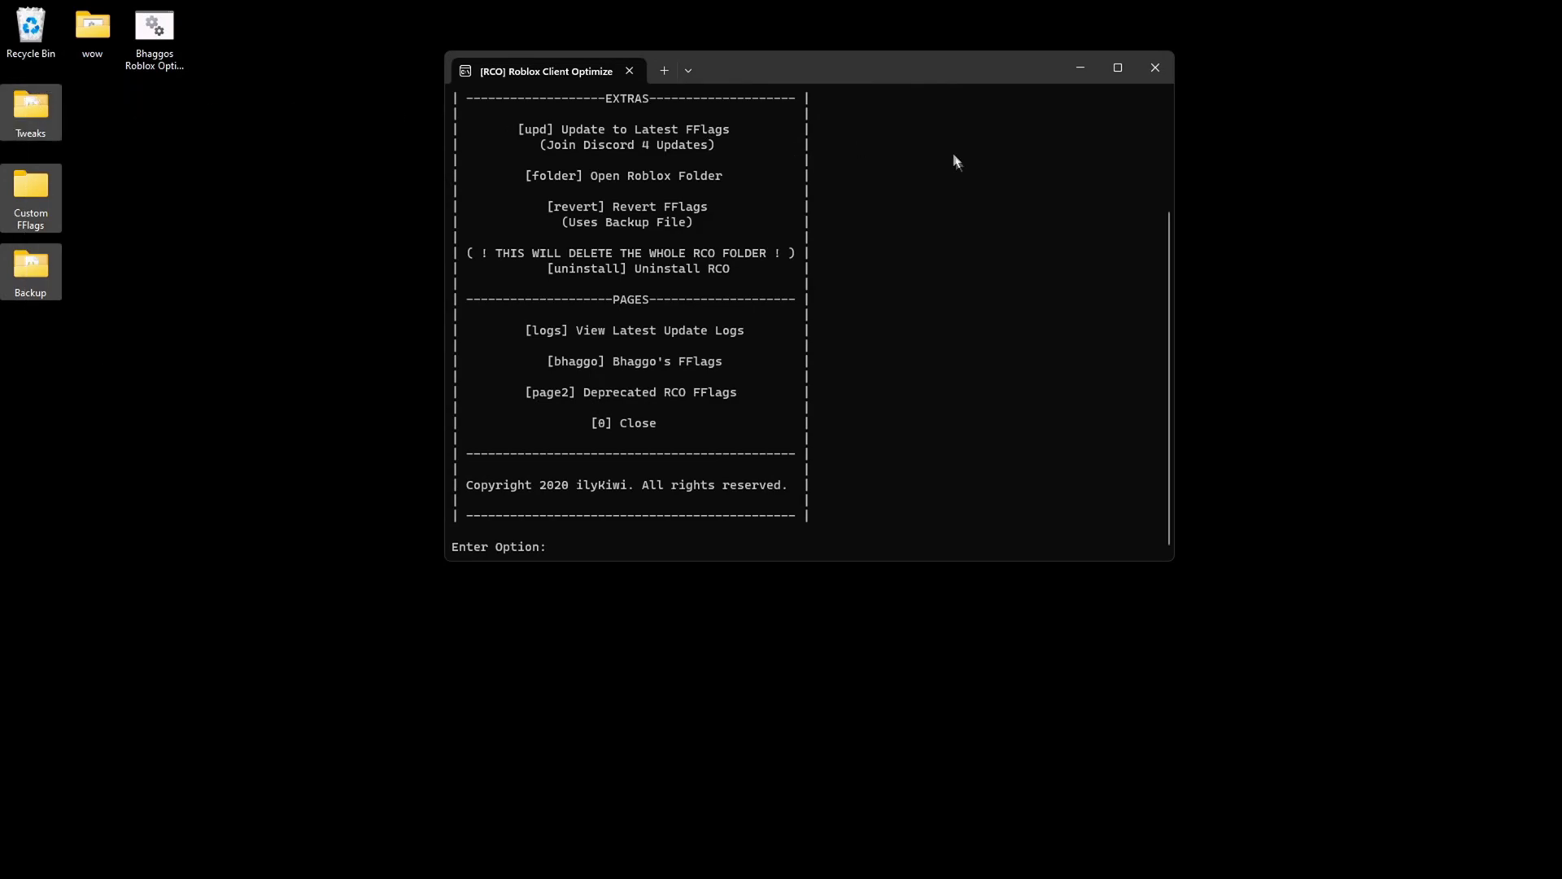
click(1105, 70)
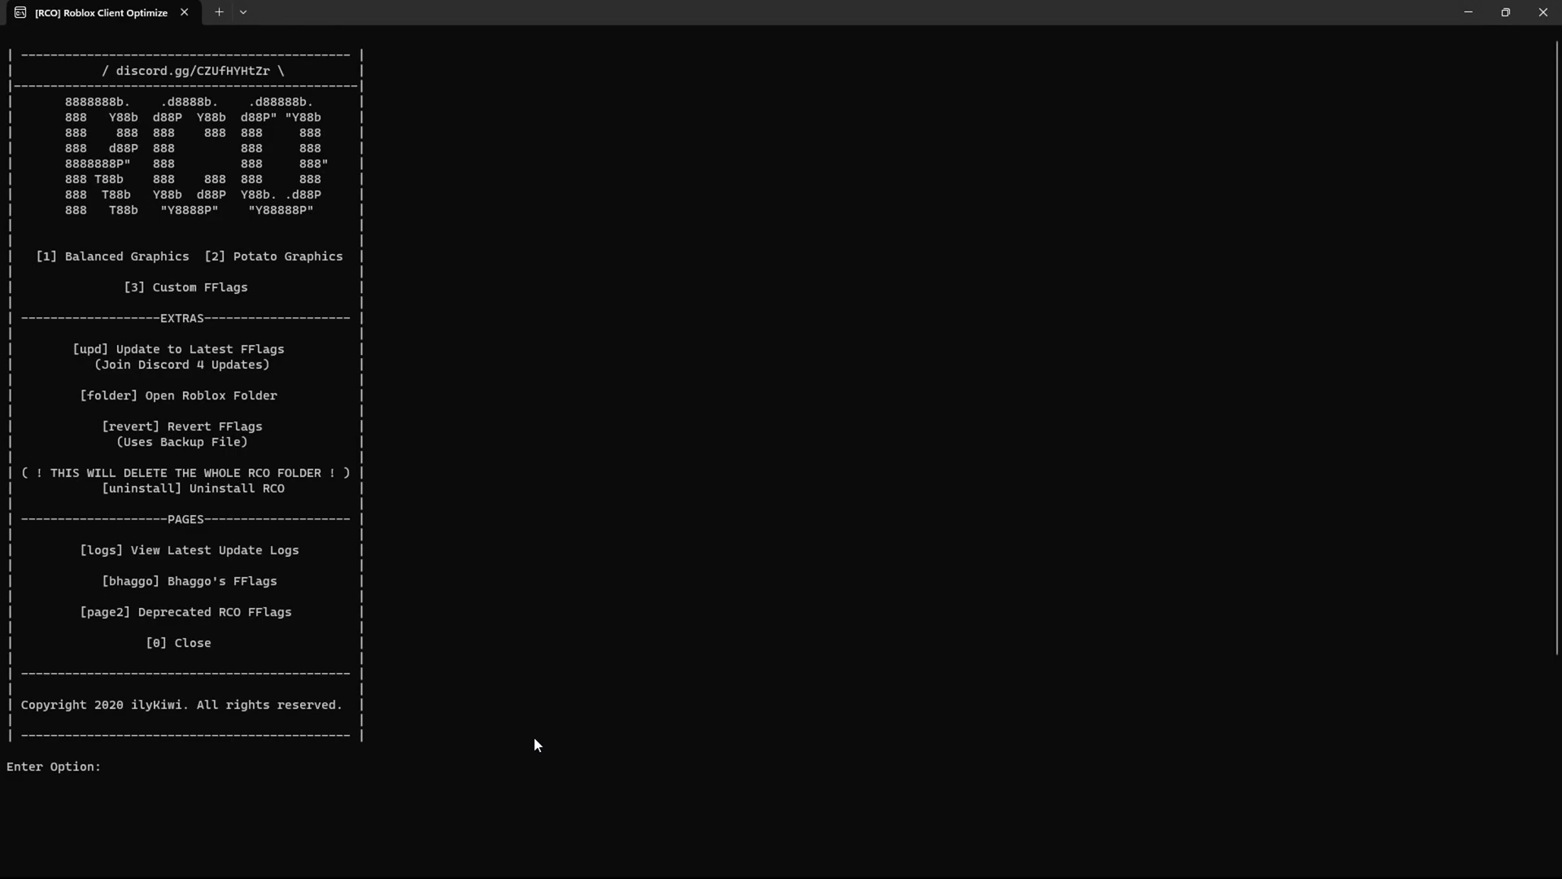
Run the Potato Graphics option 2 in RCO and switch to the Roblox game
text(2)
key(Return)
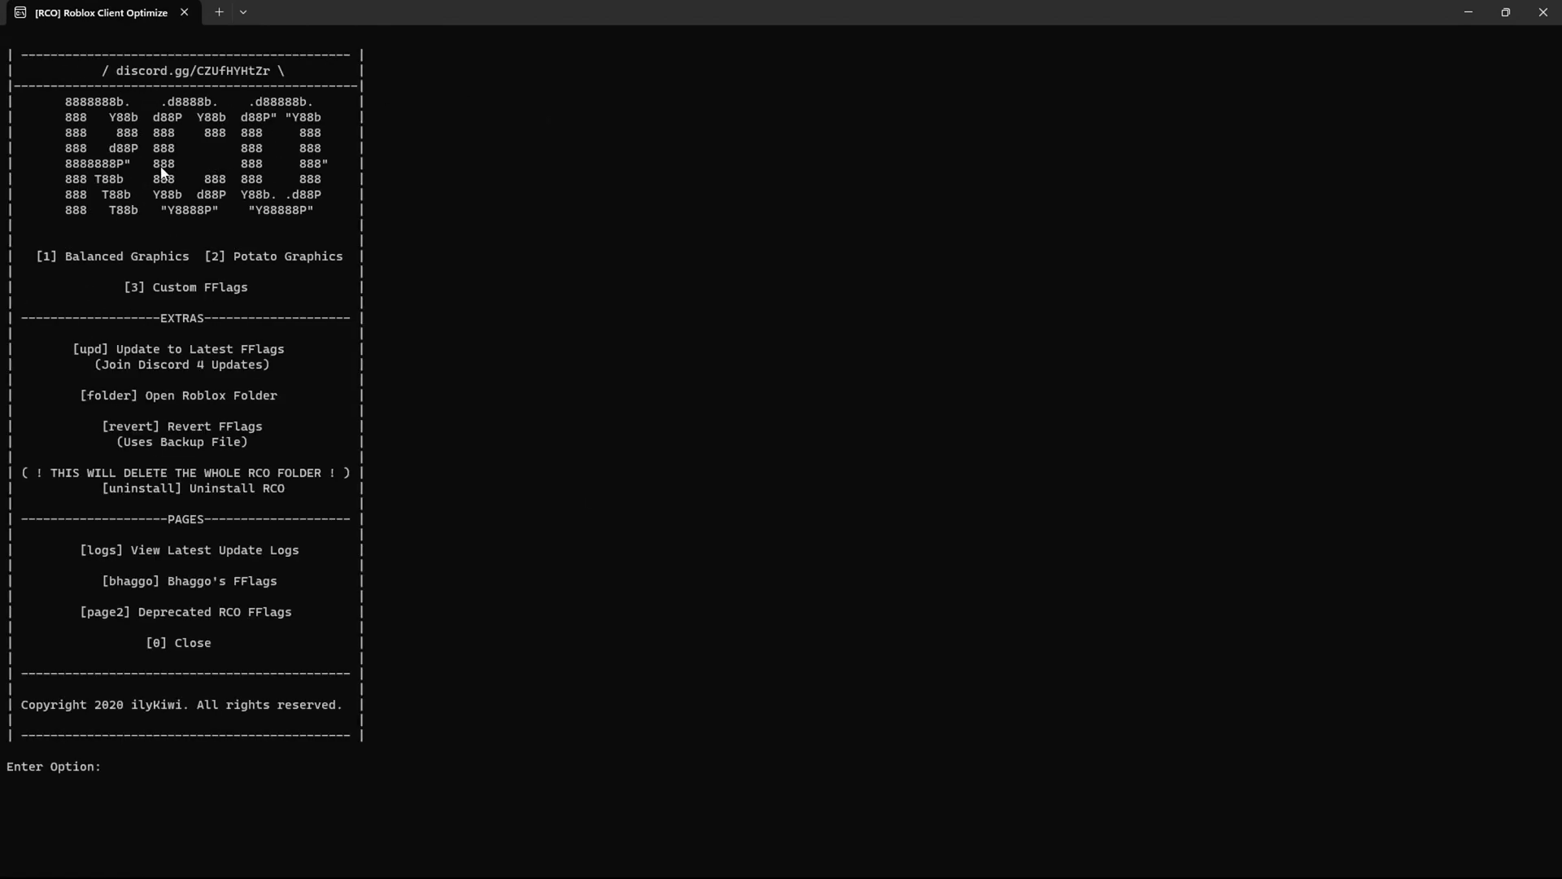
key(alt+Tab)
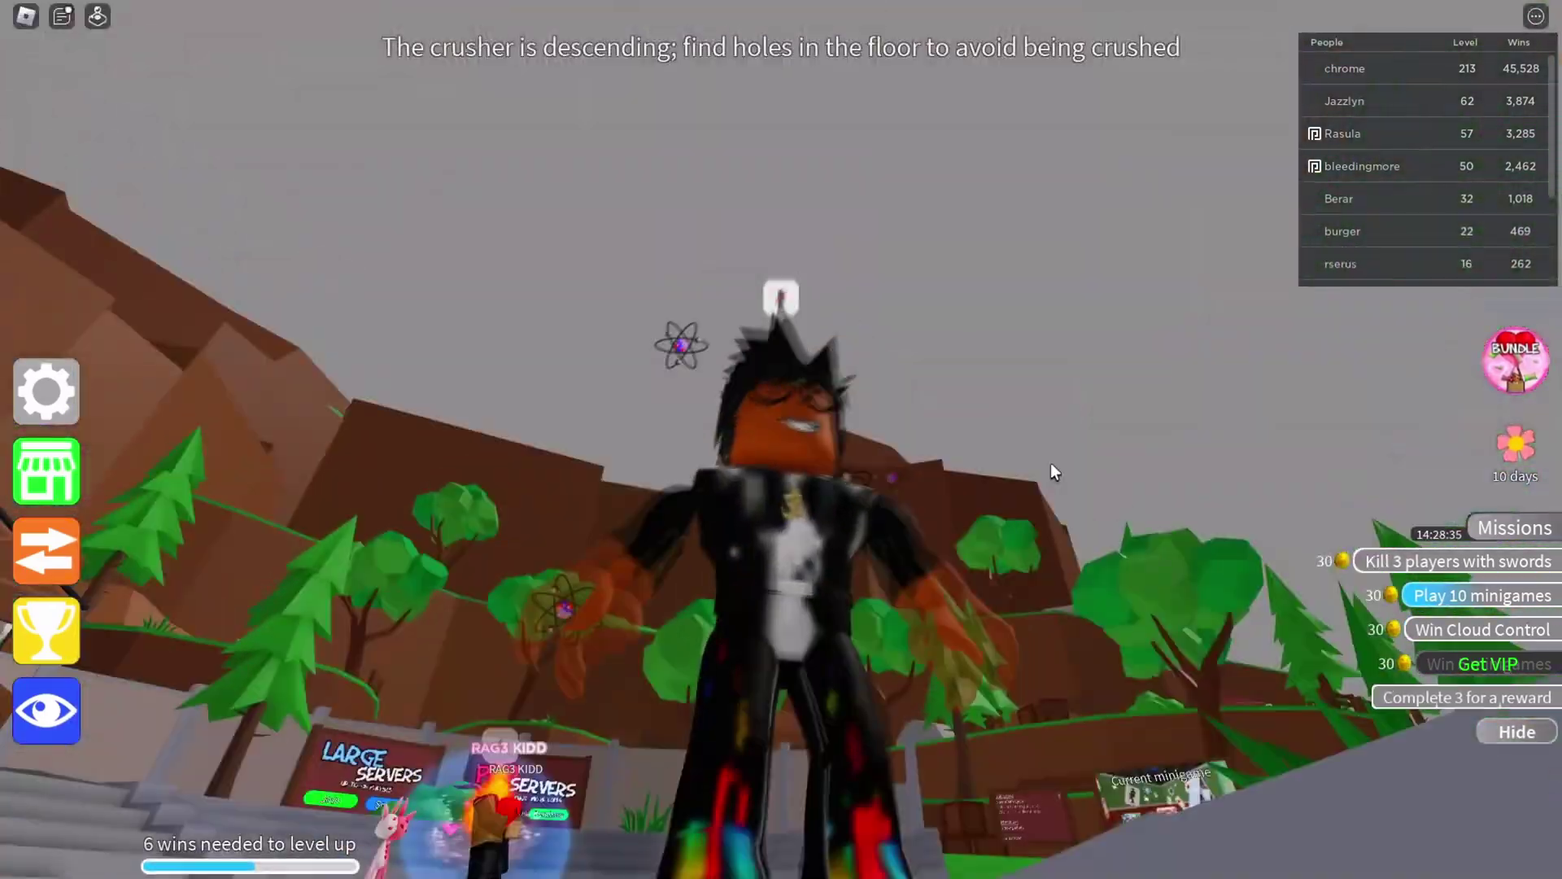
Jump and run around the lobby plaza, toggling shift lock on and off, and head up the stone stairs
key(space)
key(shift)
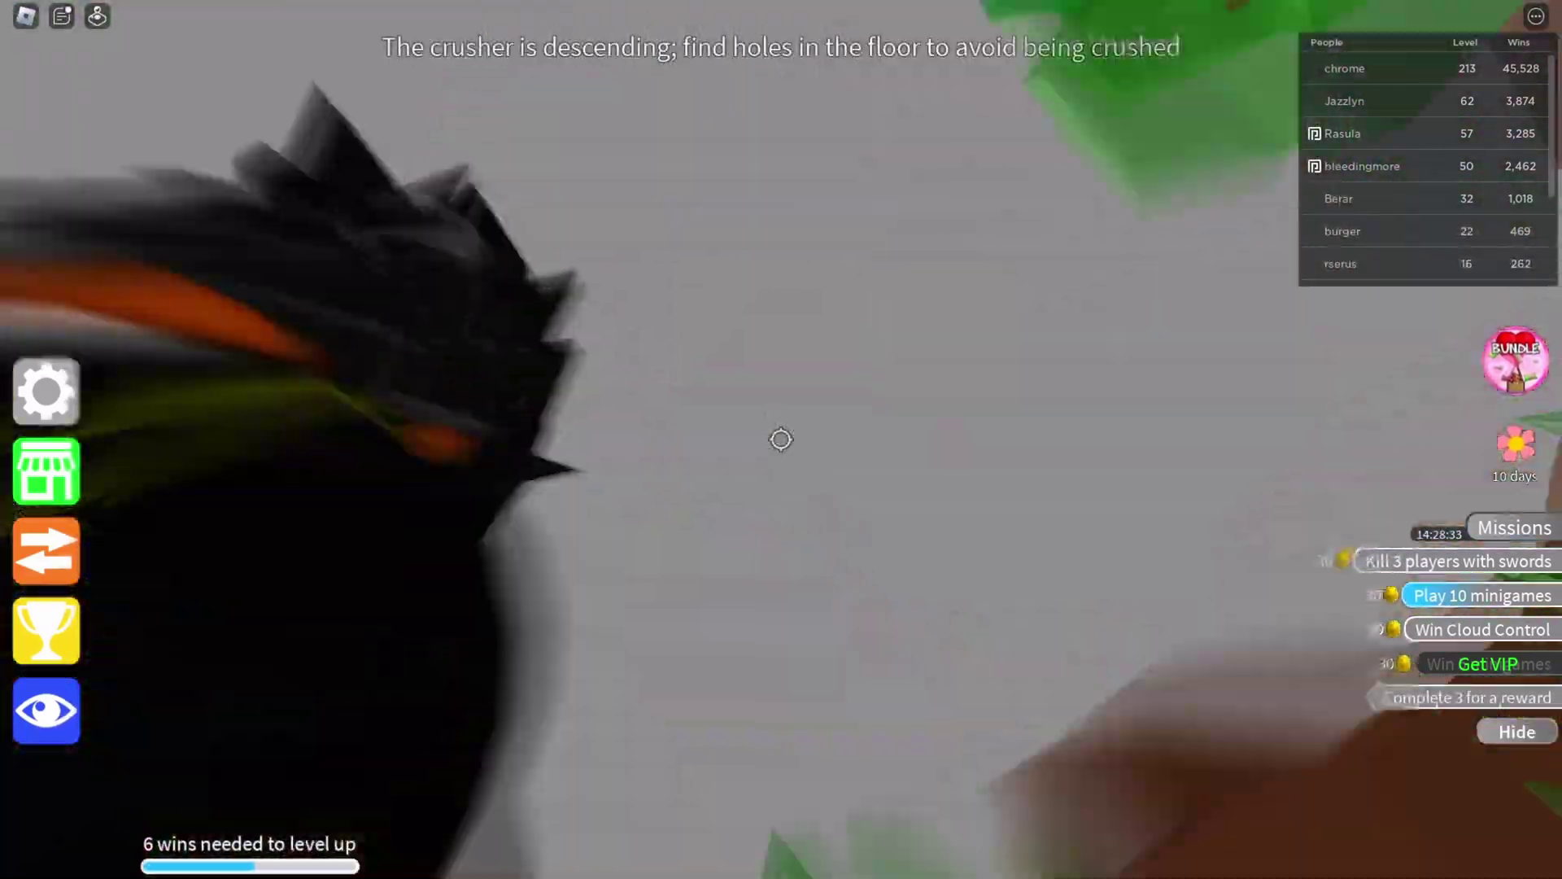
key(shift)
key(space)
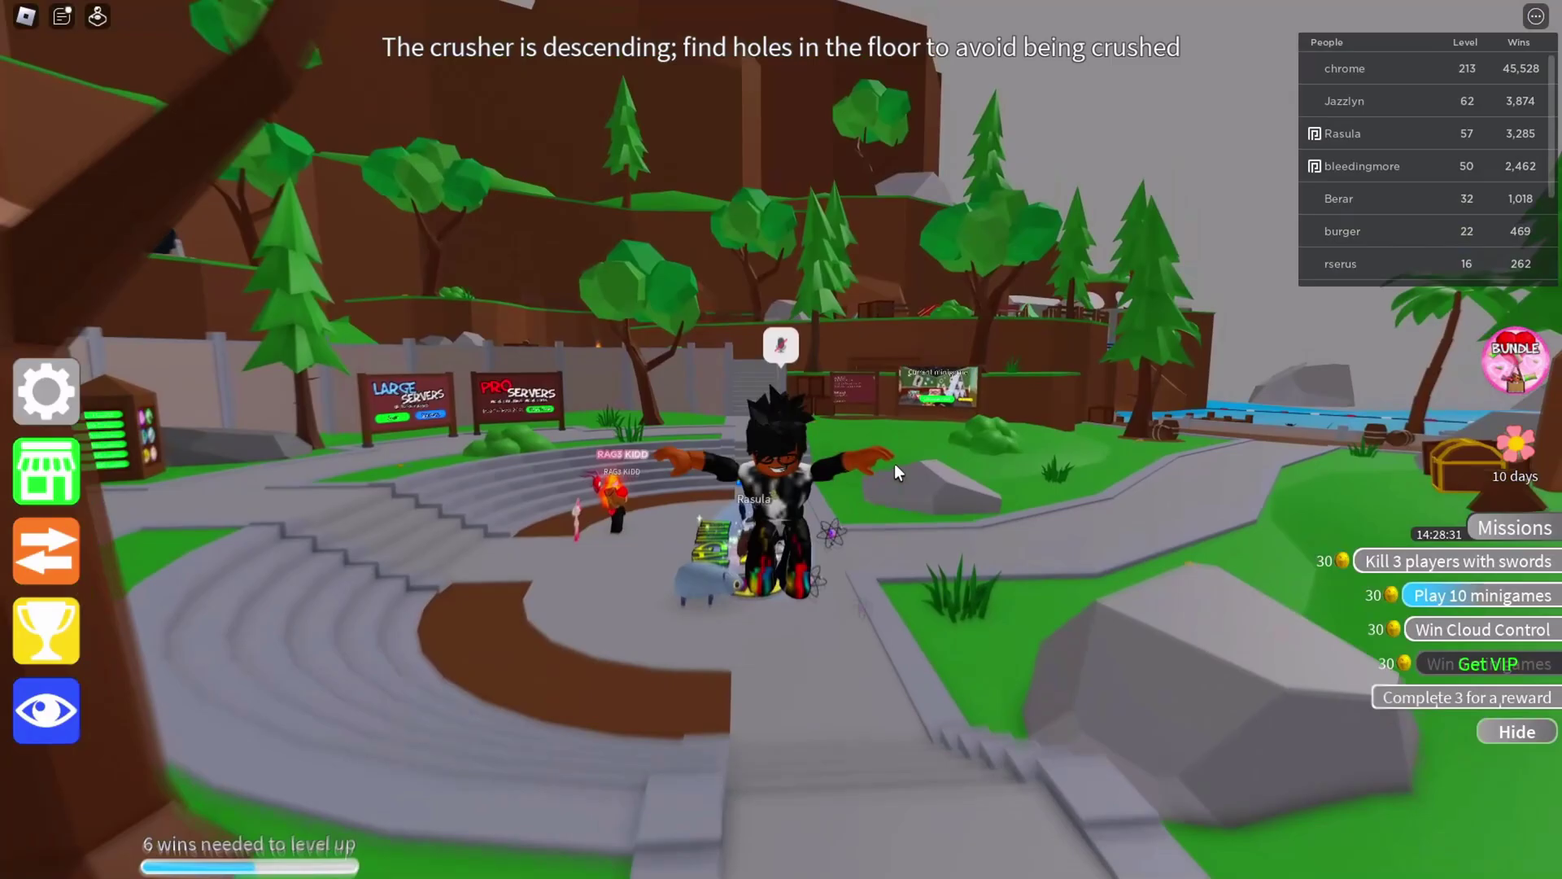
key(w)
key(s)
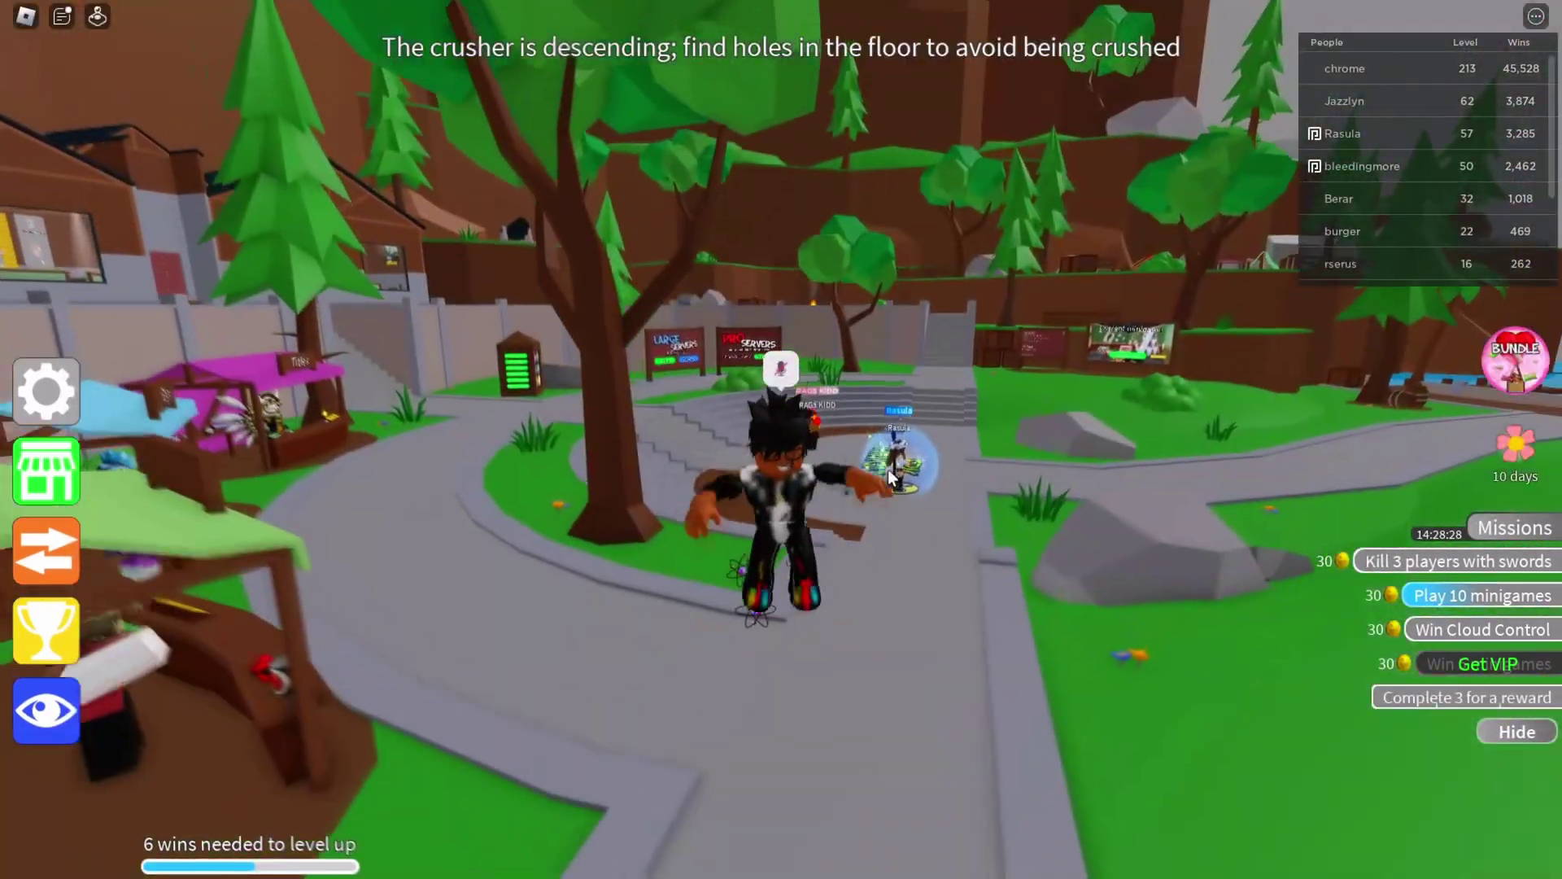
key(w)
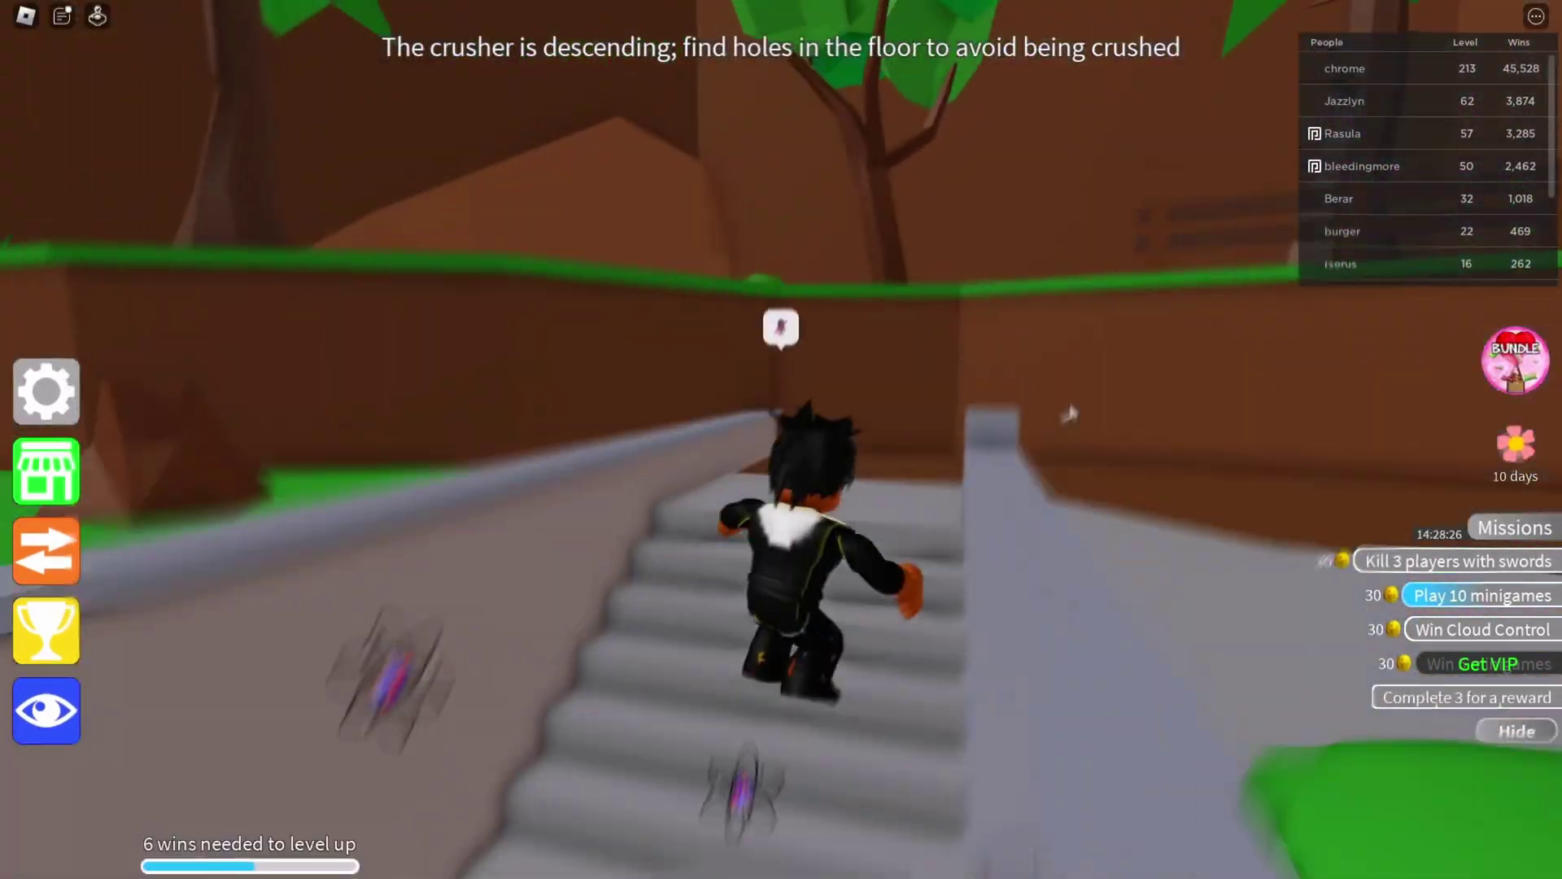
Jump around at the top of the stairs and view the avatar up close and from several angles
key(space)
key(s)
scroll(810, 582, up, 3)
right_click(811, 582)
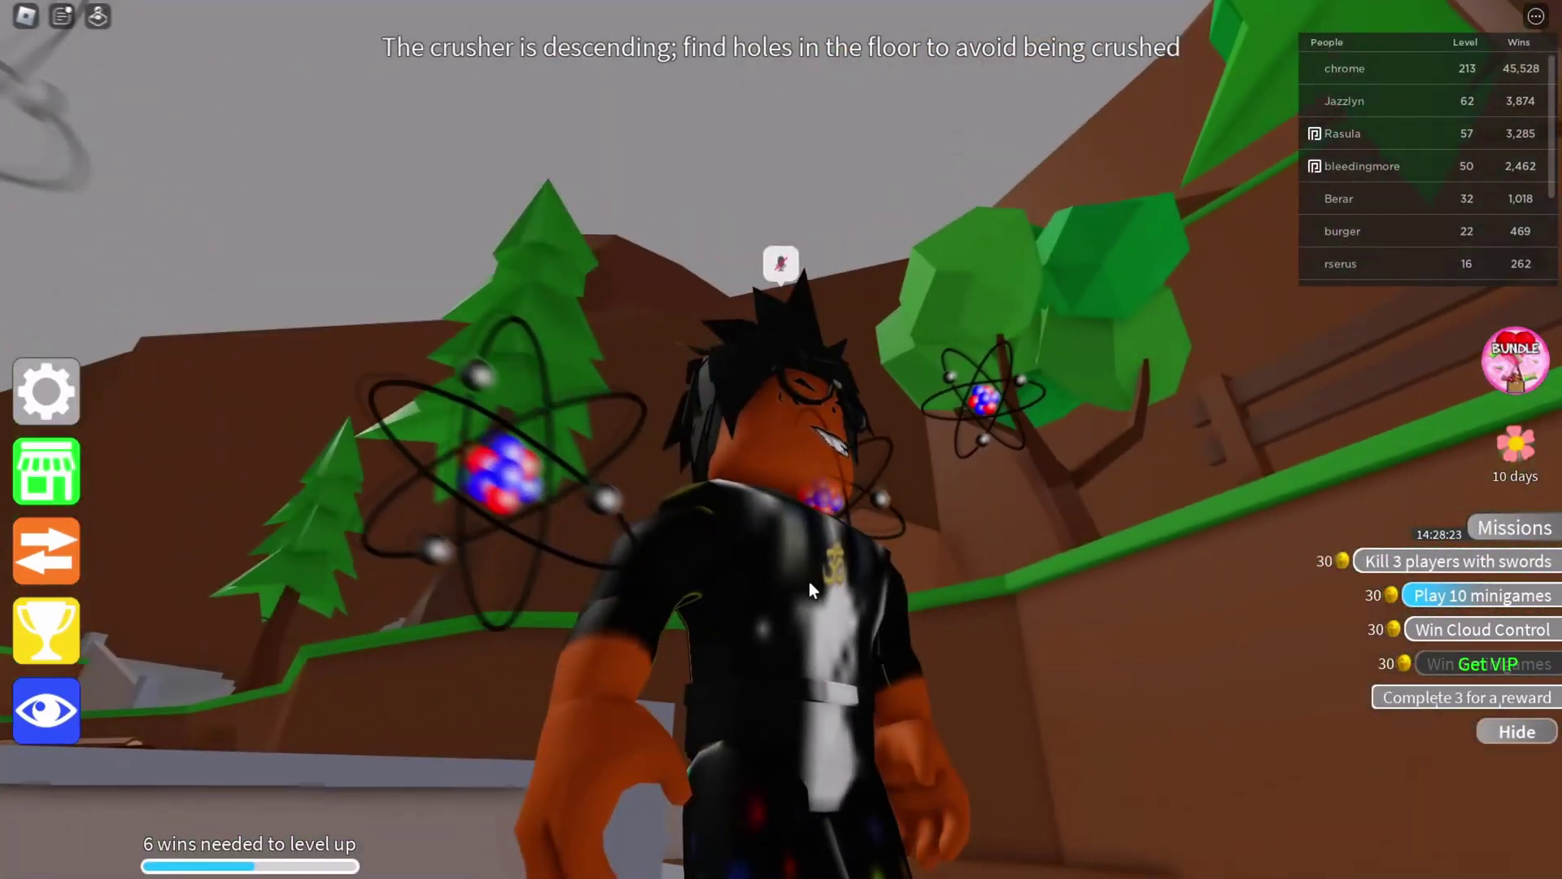
scroll(810, 583, down, 3)
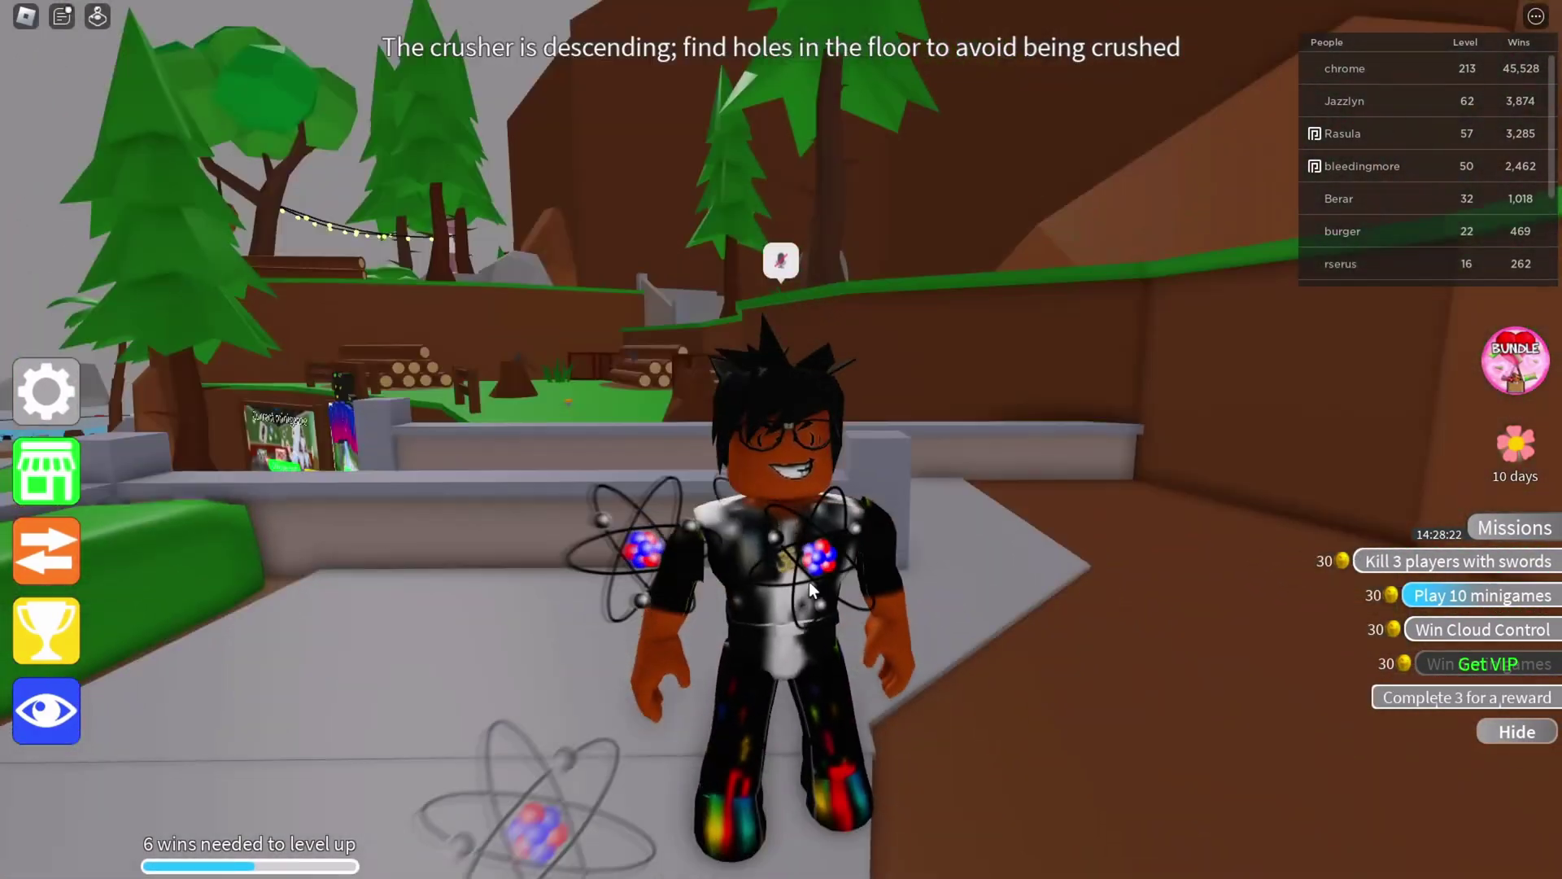
key(s)
key(space)
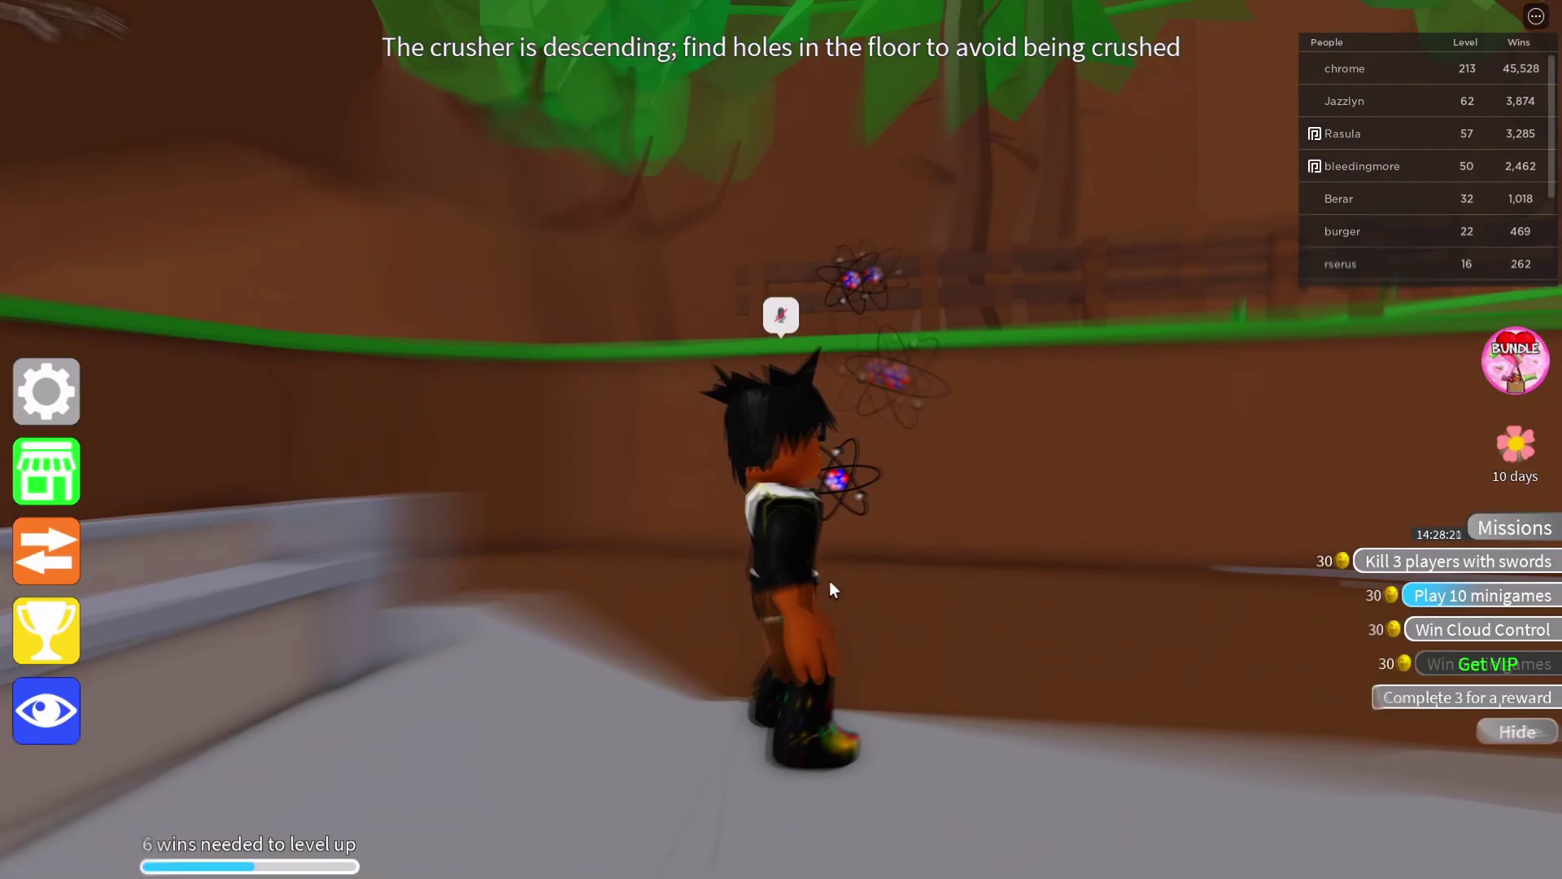
right_click(791, 518)
scroll(791, 518, up, 3)
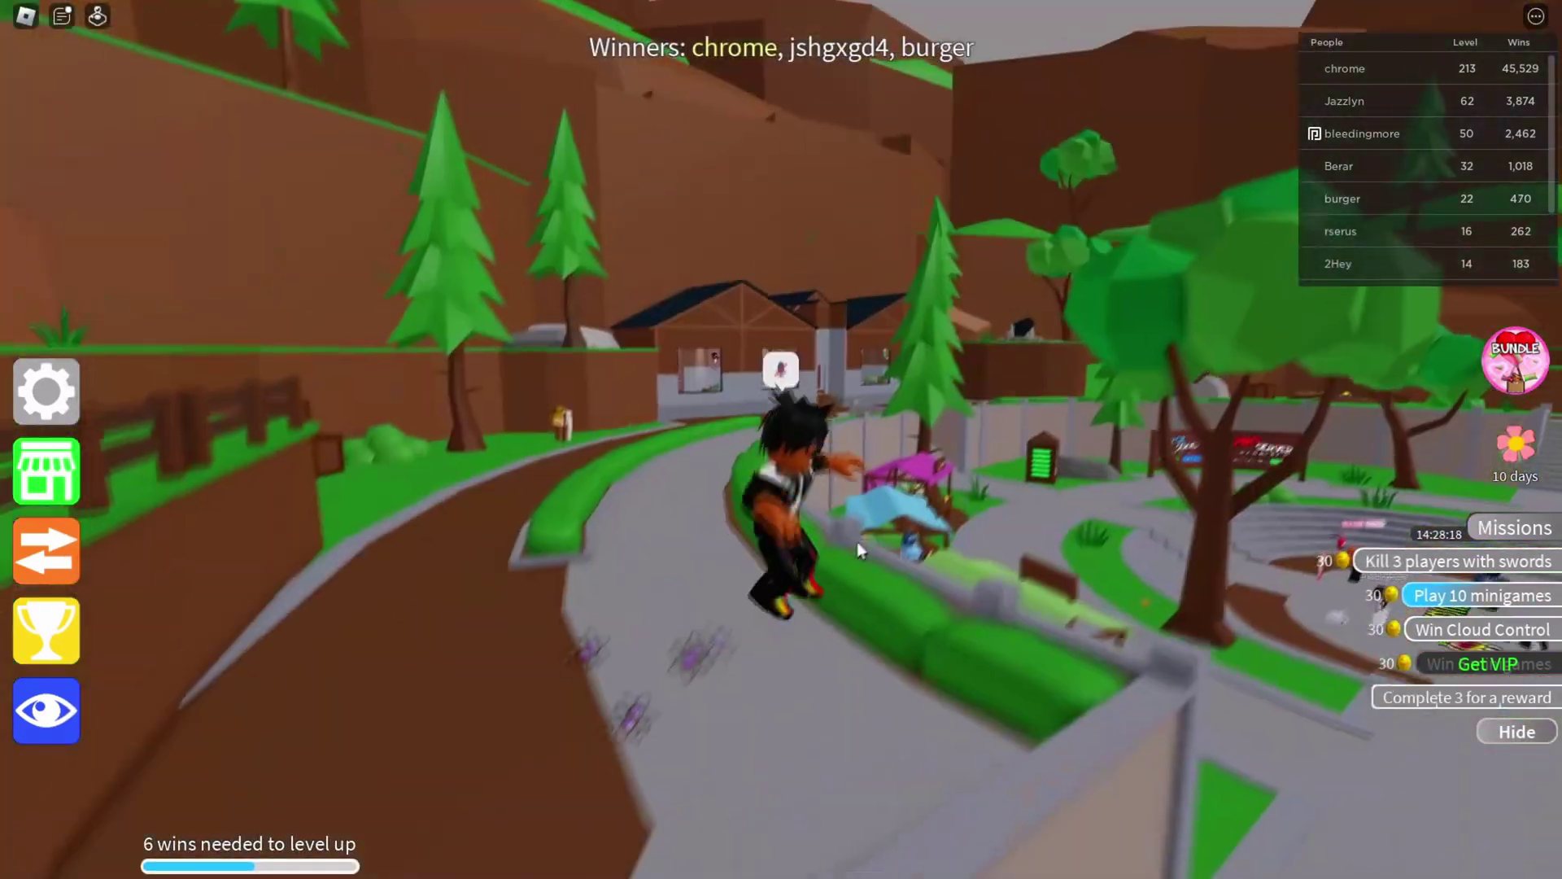
Run and jump between the stairs and the lobby path, and view the avatar's face up close beside the Gear stall
key(s)
right_click(882, 537)
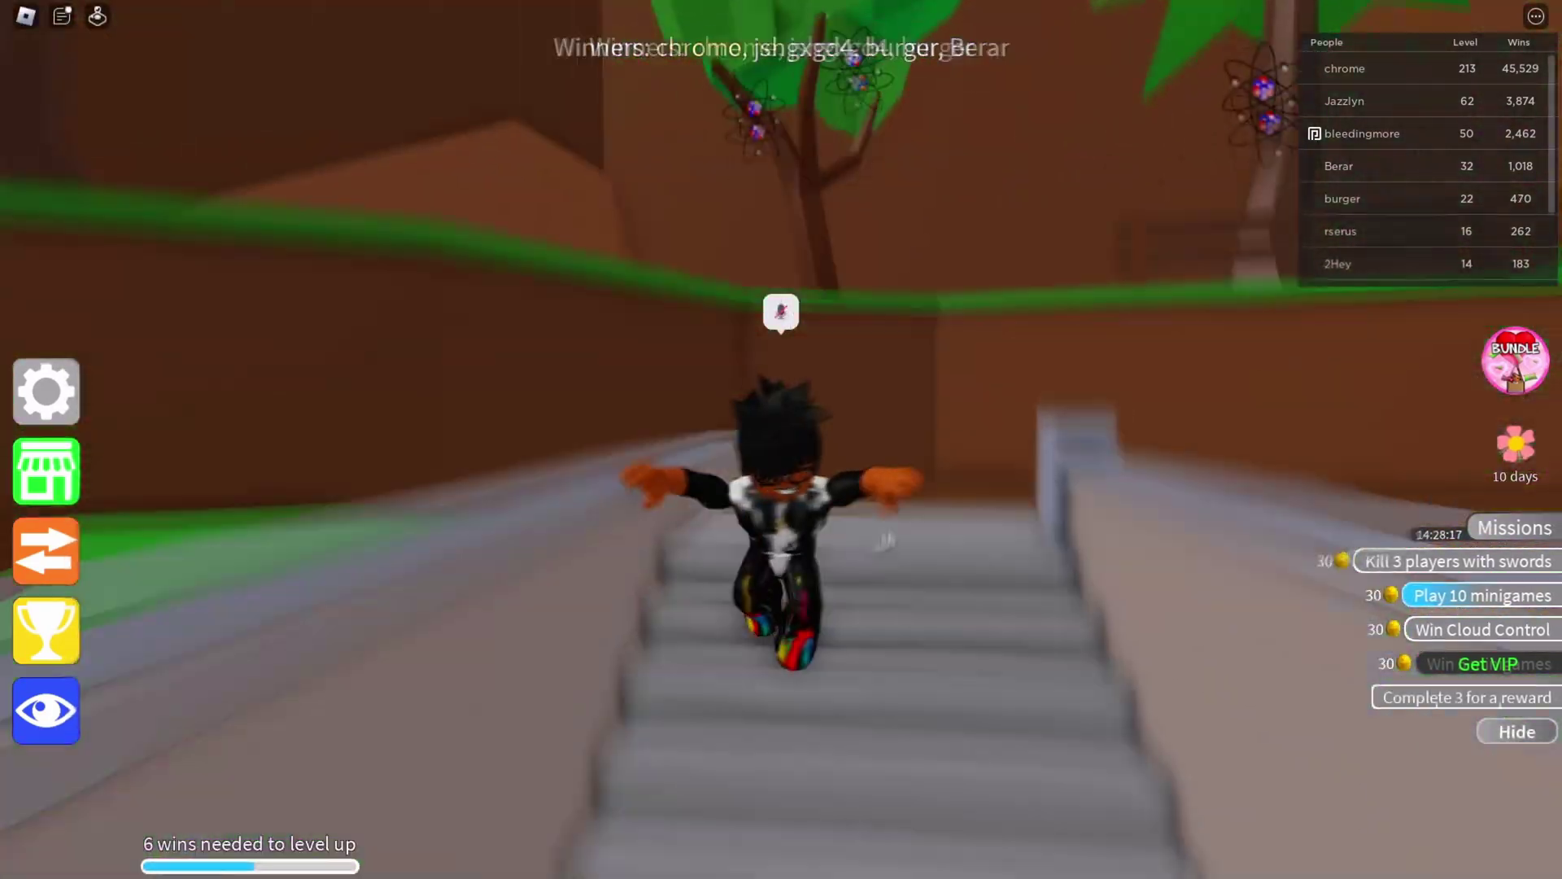
key(space)
key(s)
right_click(1086, 489)
key(space)
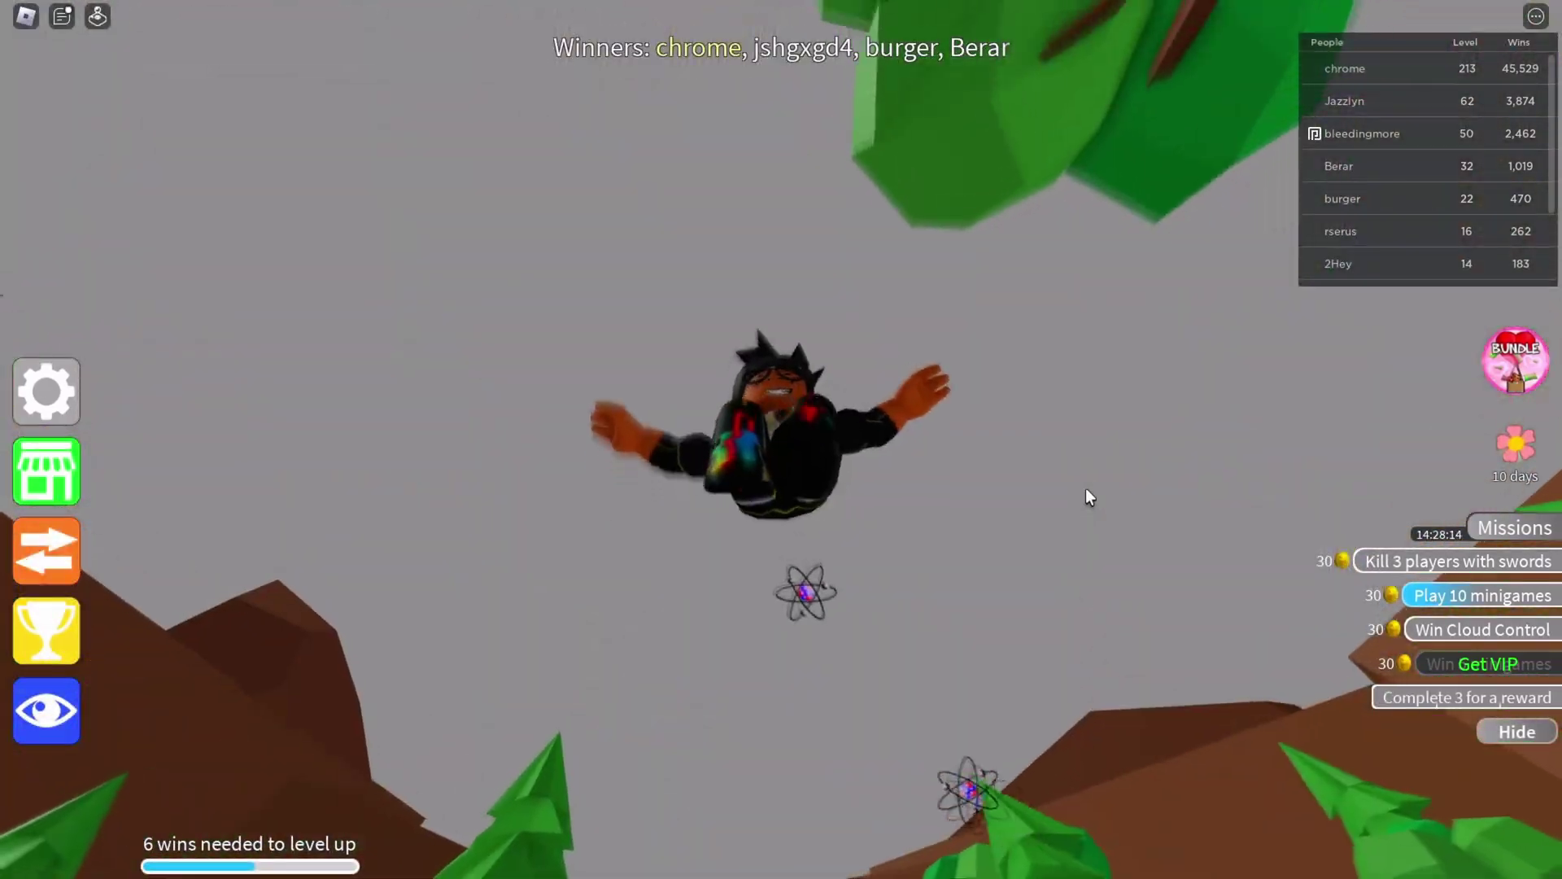
right_click(1100, 479)
right_click(1097, 476)
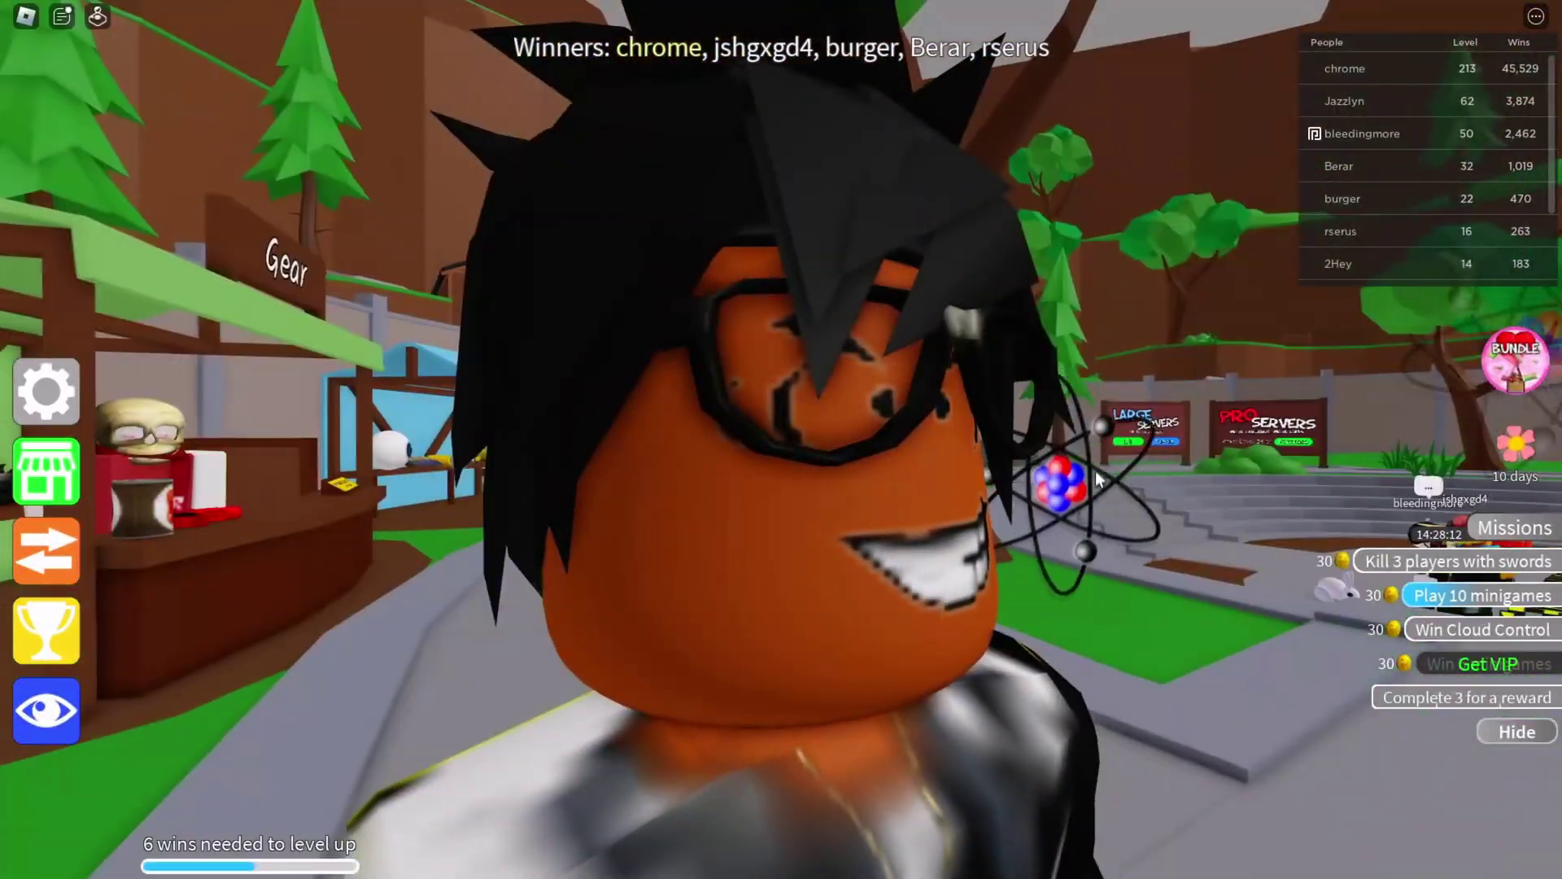
key(w)
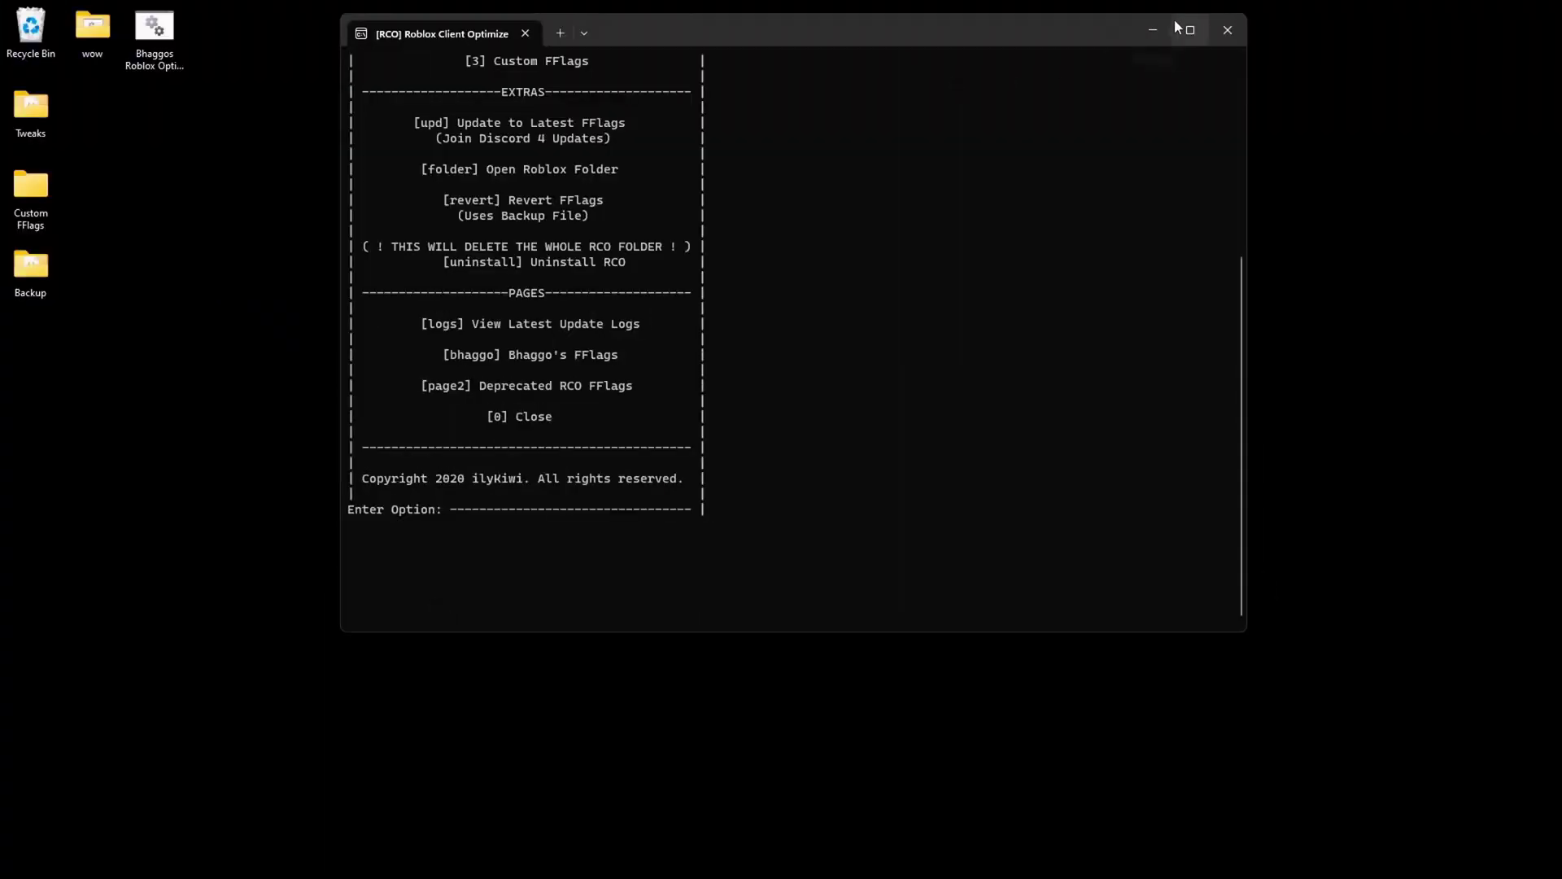
Maximize the RCO window and highlight the Bhaggo's FFlags option under Pages
click(1174, 18)
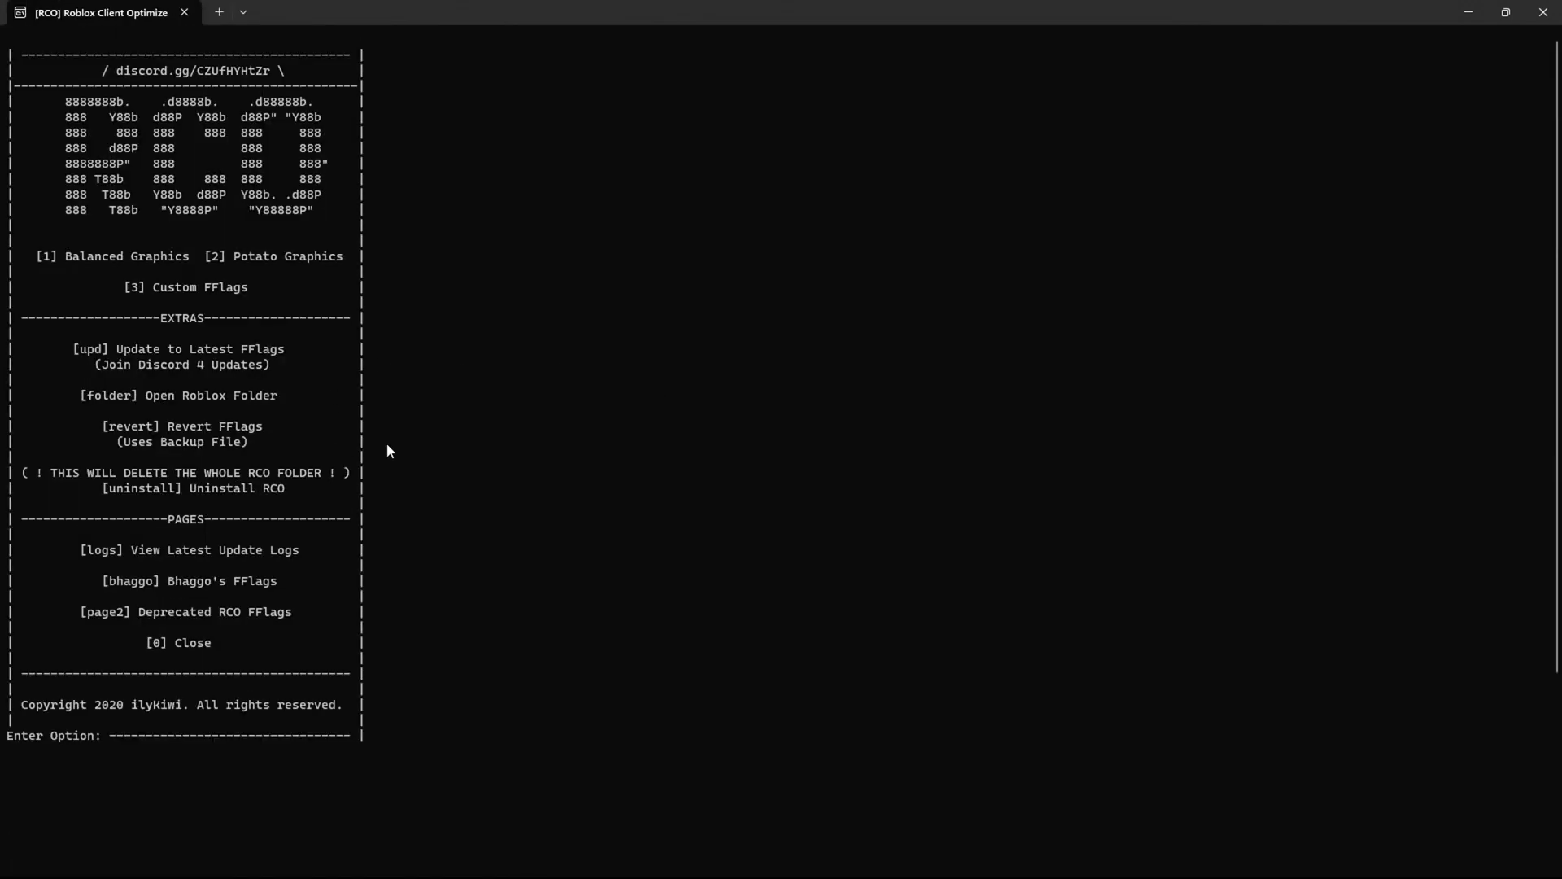
drag(292, 583, 79, 586)
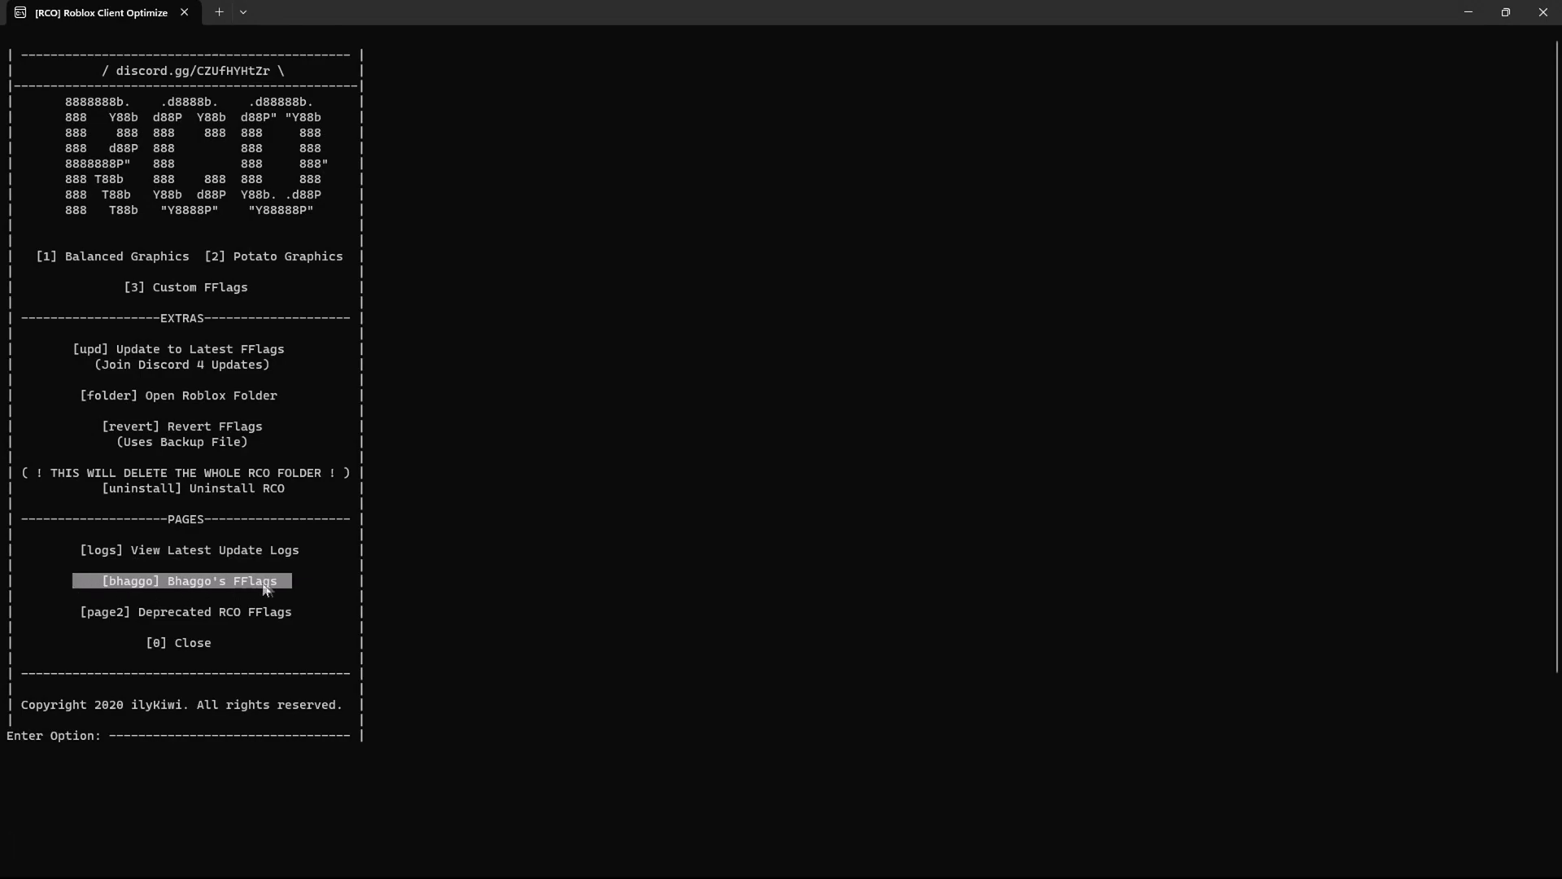
drag(342, 582, 53, 583)
drag(330, 589, 62, 582)
right_click(244, 492)
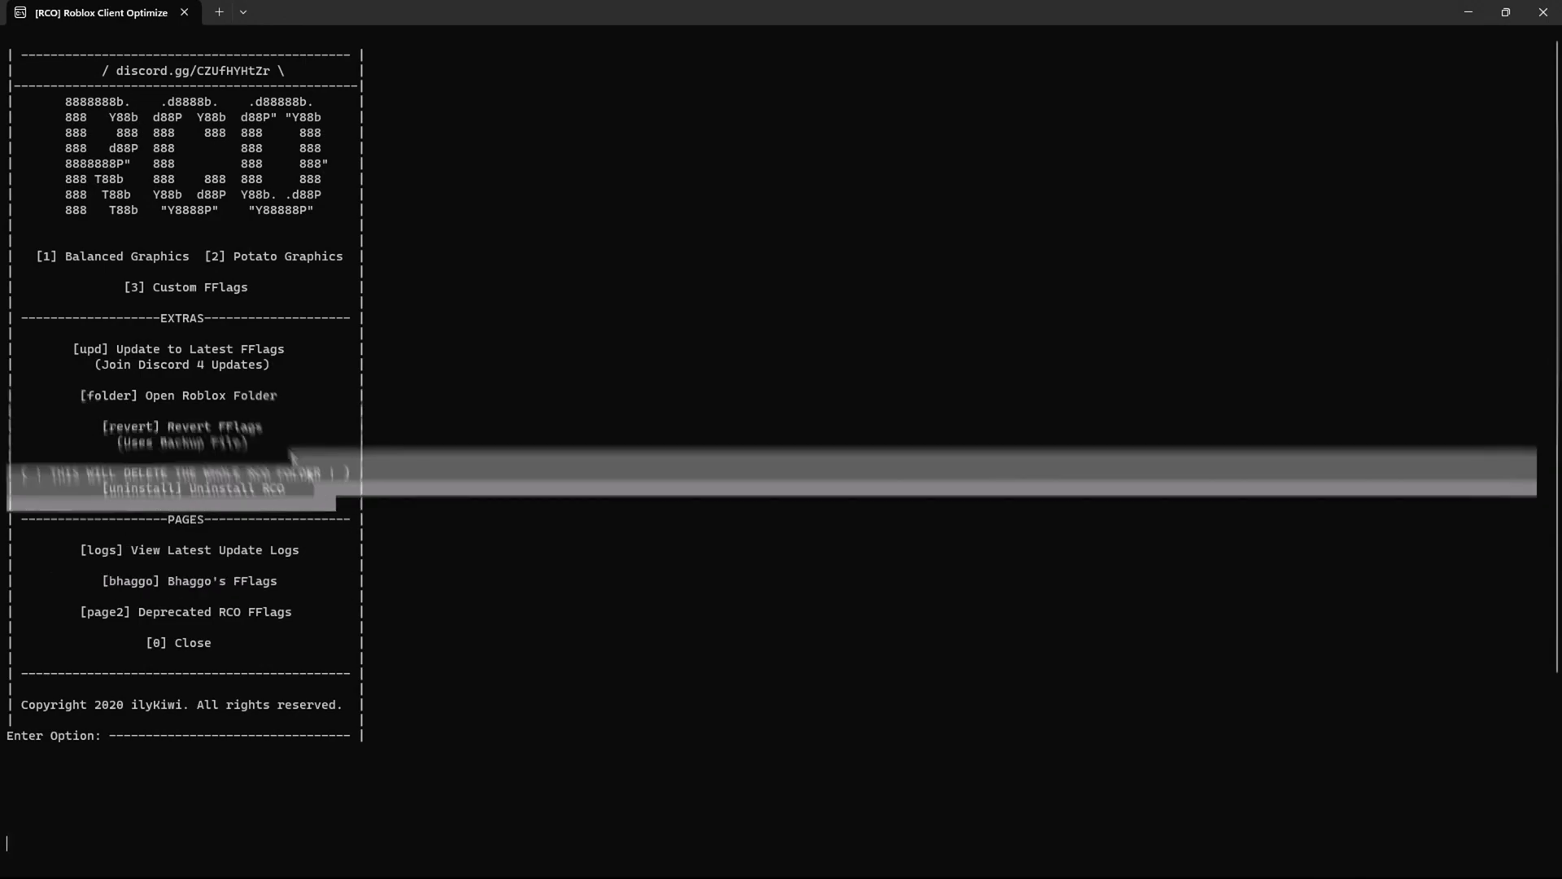
Review the rest of the RCO menu by highlighting the graphics and Extras options, and finally the whole menu
drag(291, 451, 31, 247)
click(32, 247)
drag(453, 319, 49, 202)
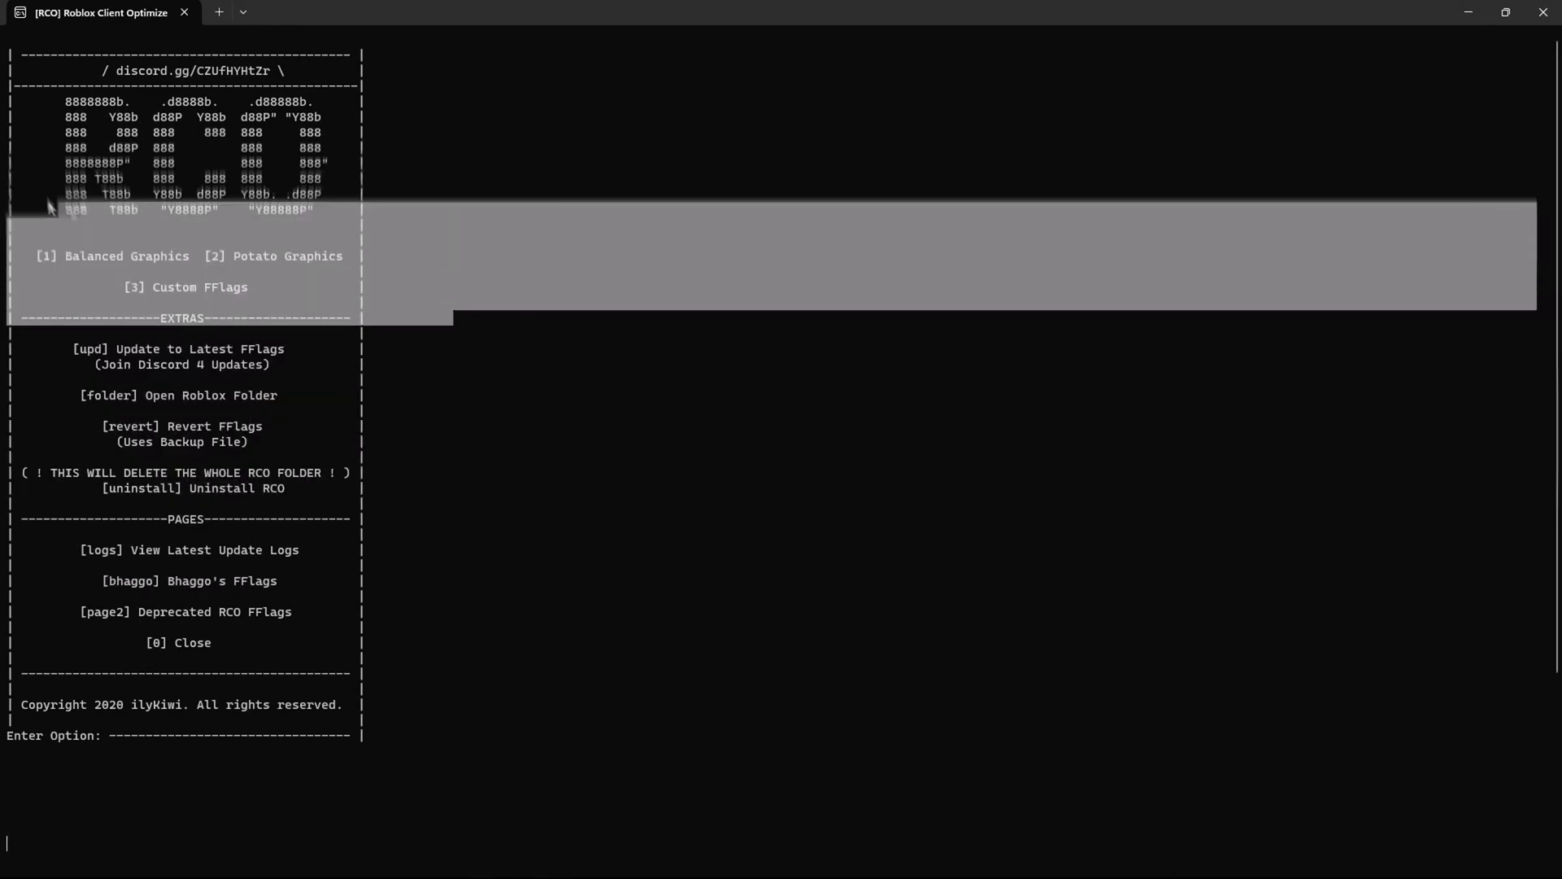
right_click(476, 285)
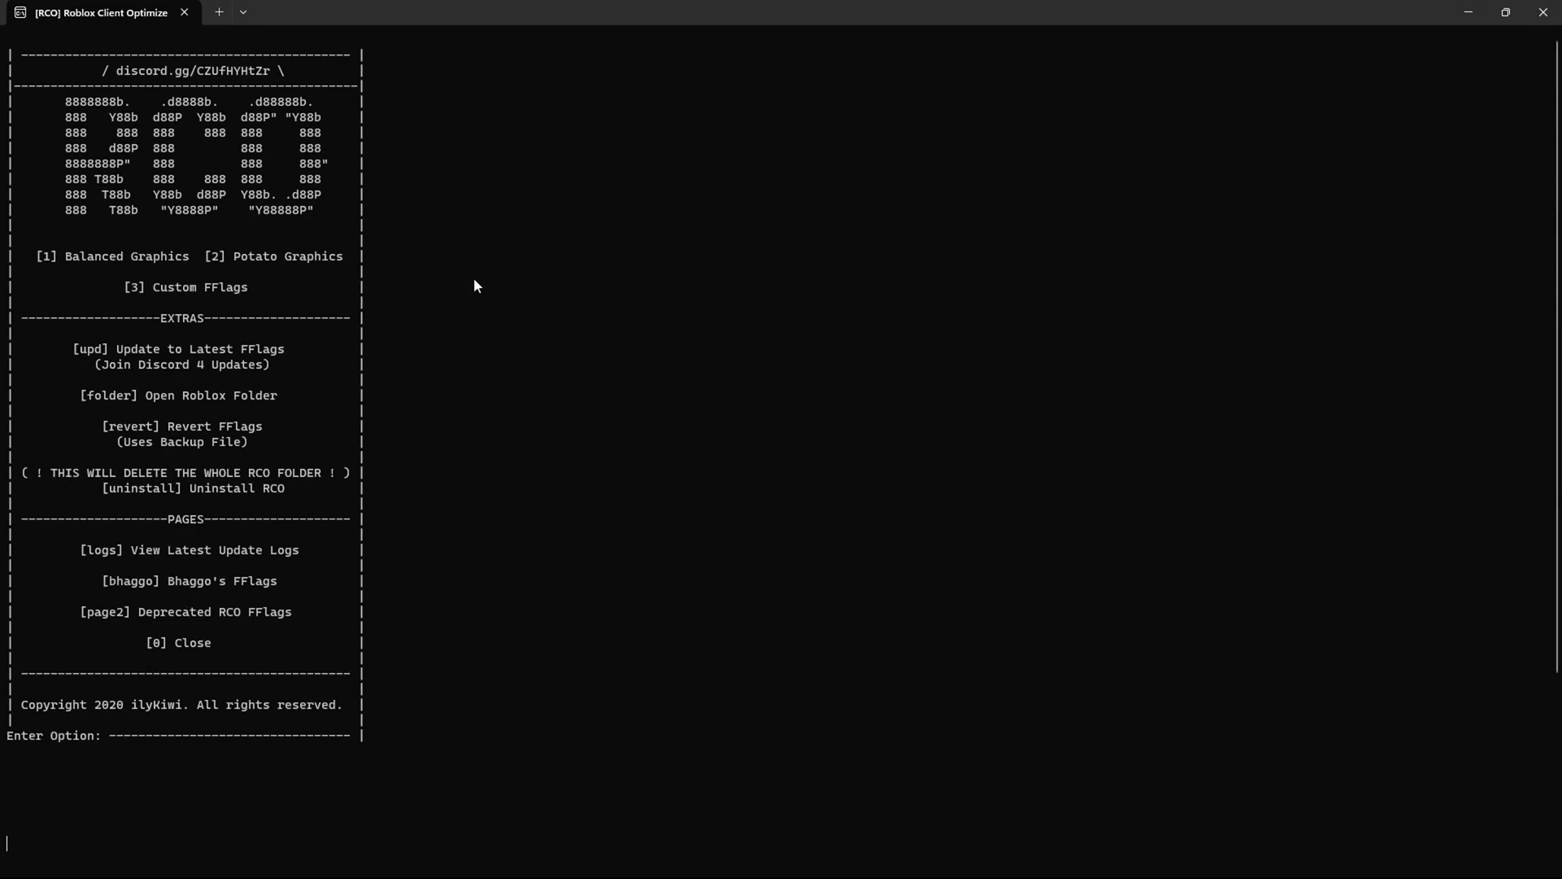
drag(321, 708, 21, 41)
right_click(21, 42)
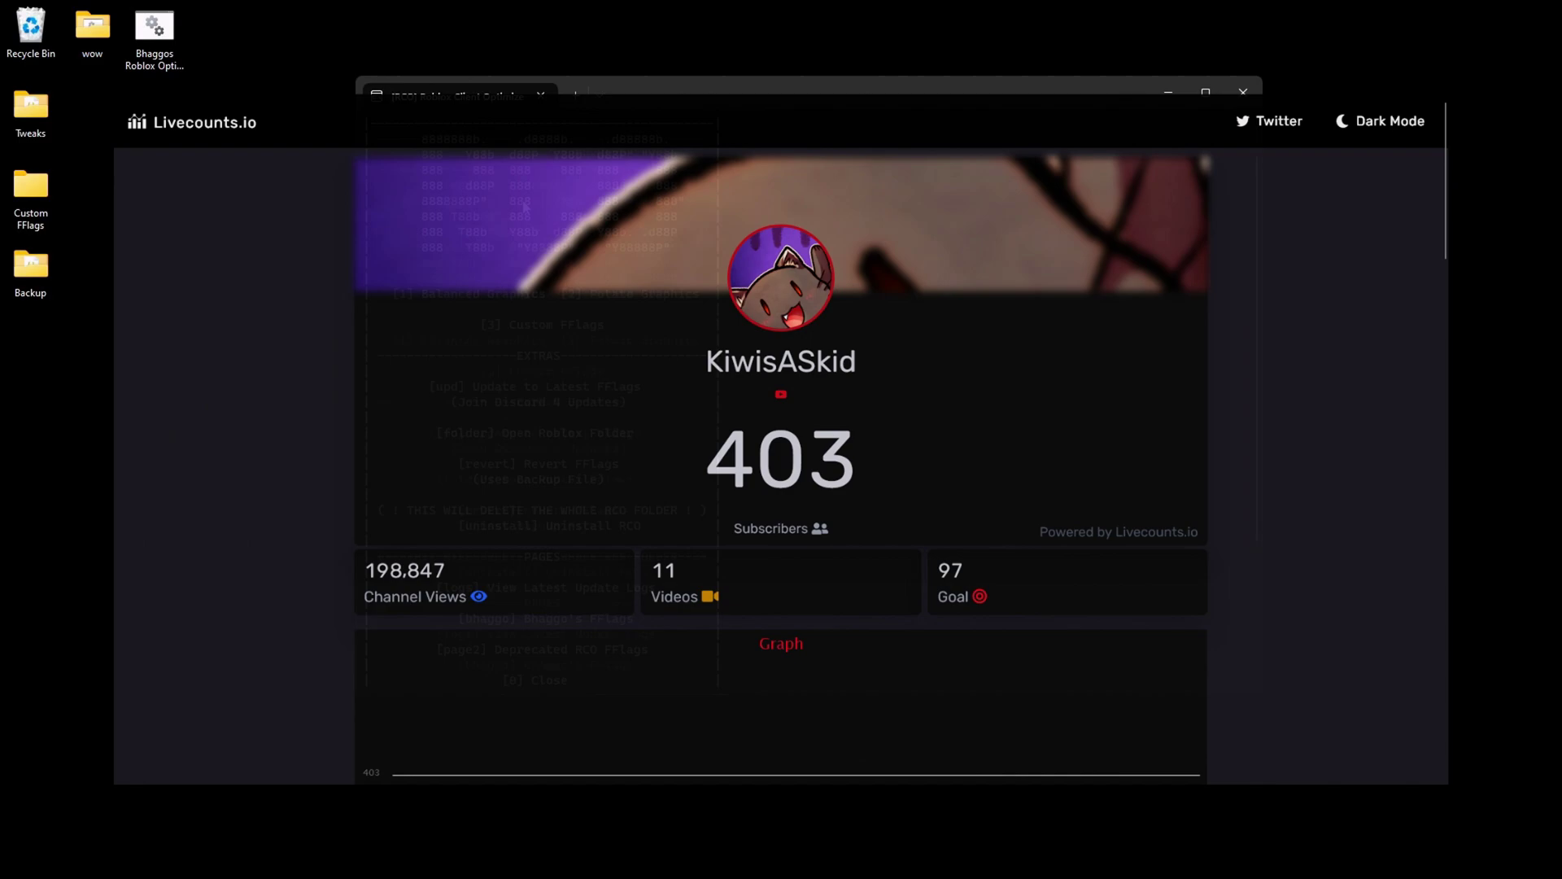
scroll(525, 206, up, 3)
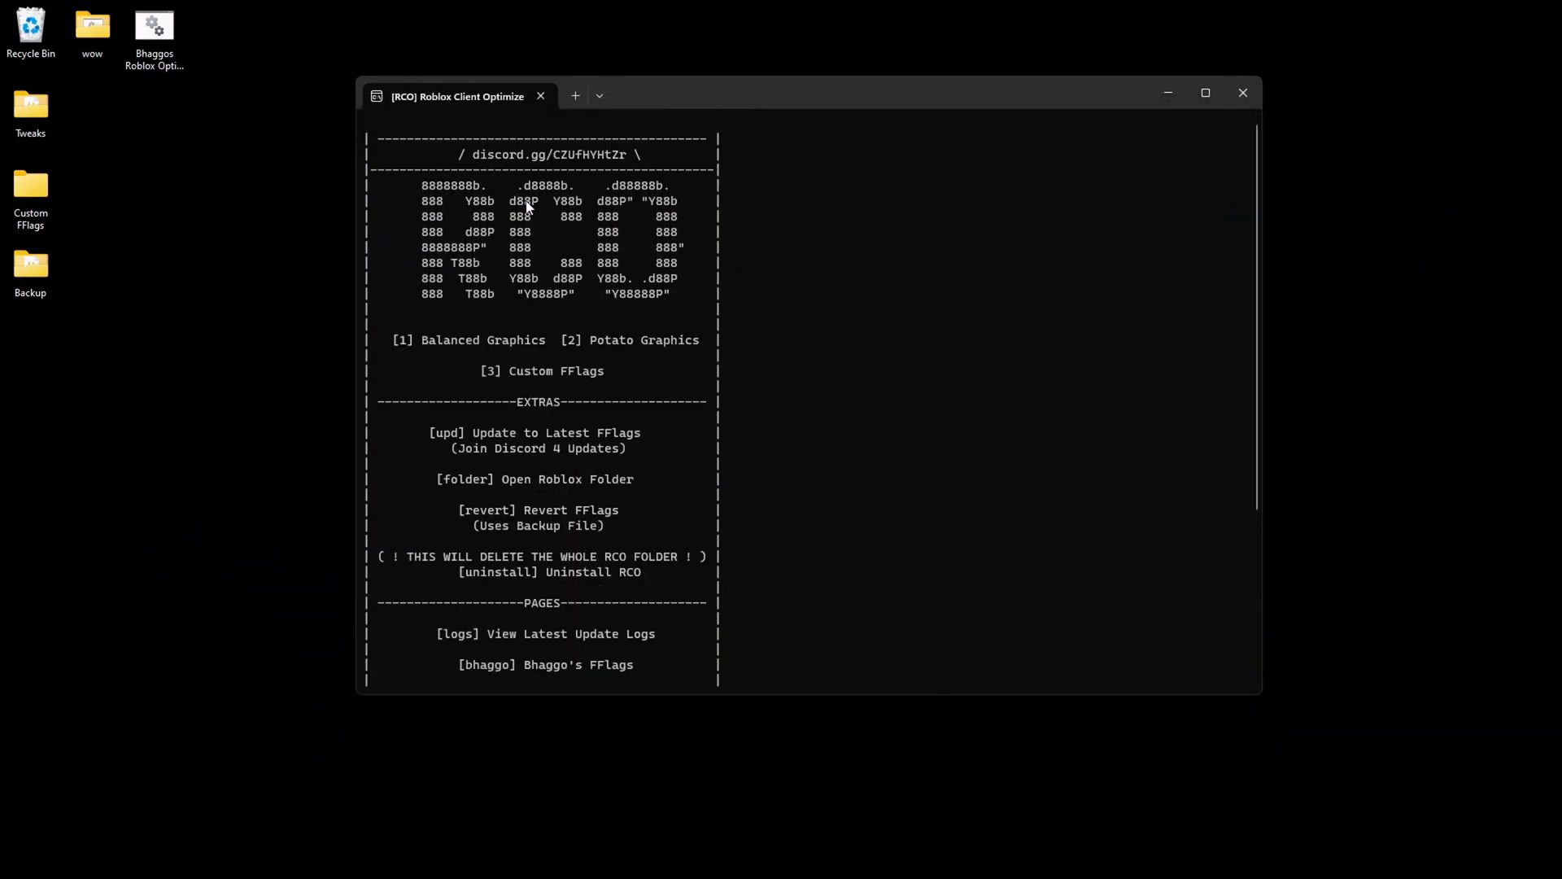
Look through the RCO menu down to the Enter Option line and highlight its upper part from the logo to the Extras section
scroll(526, 205, down, 4)
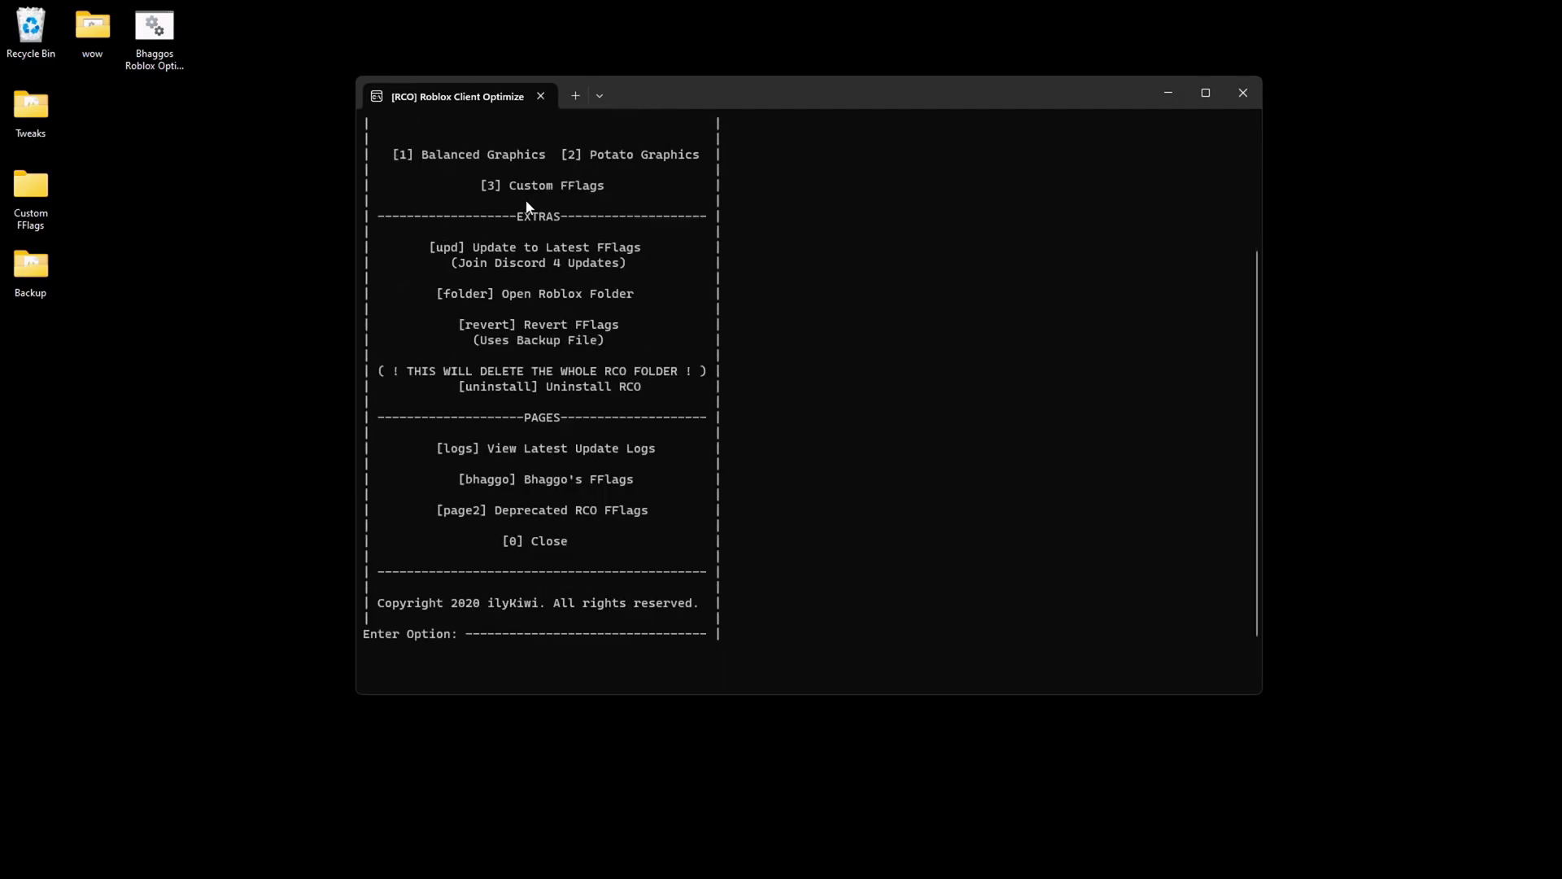
scroll(526, 206, up, 3)
scroll(526, 206, down, 1)
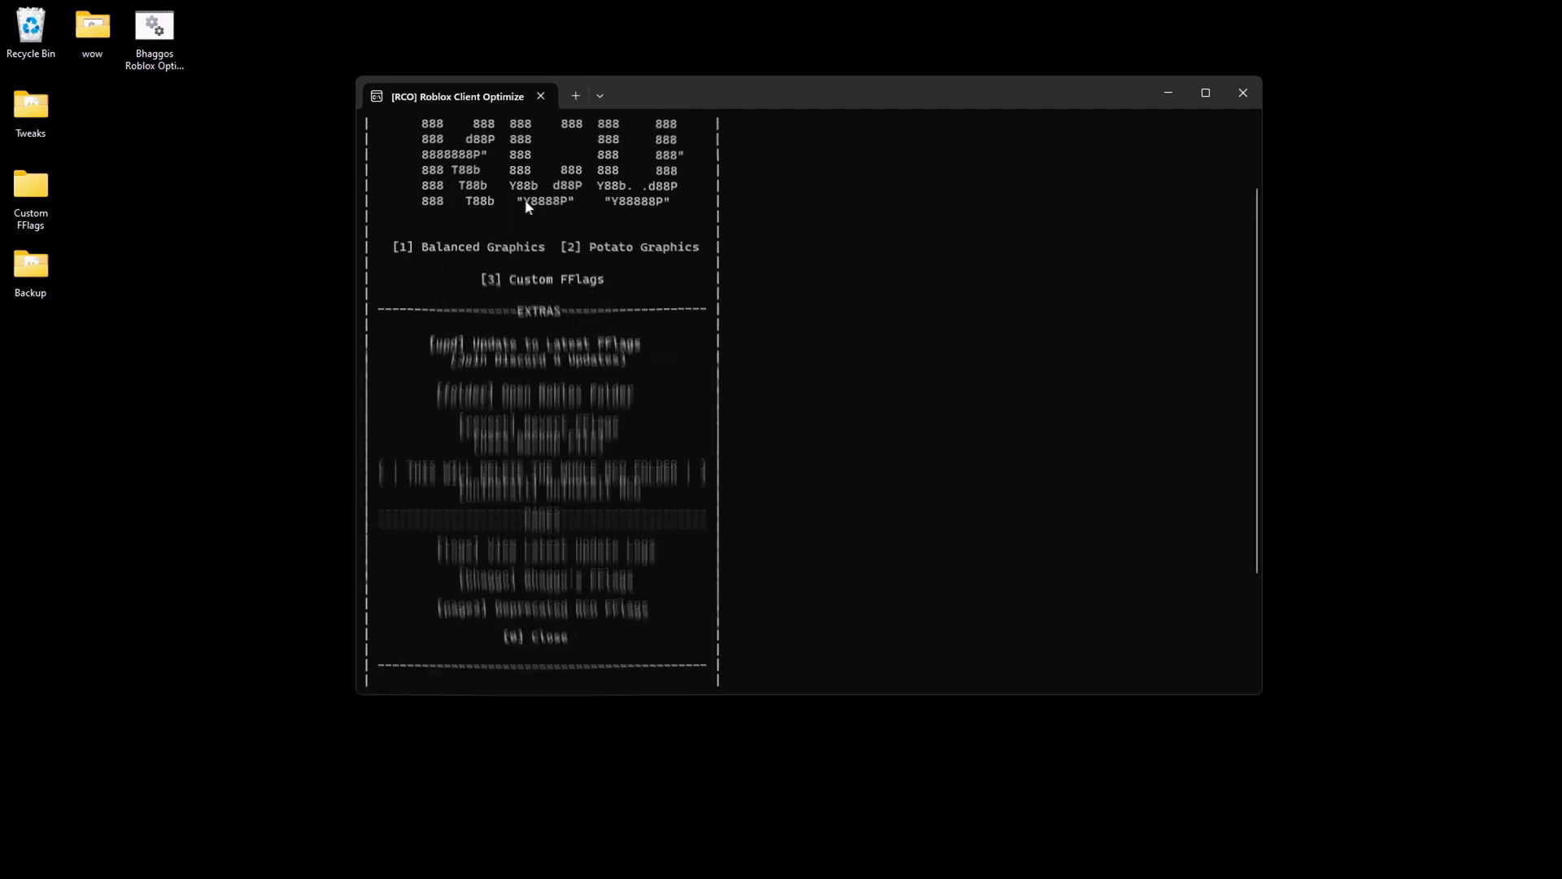
scroll(526, 206, up, 2)
click(735, 433)
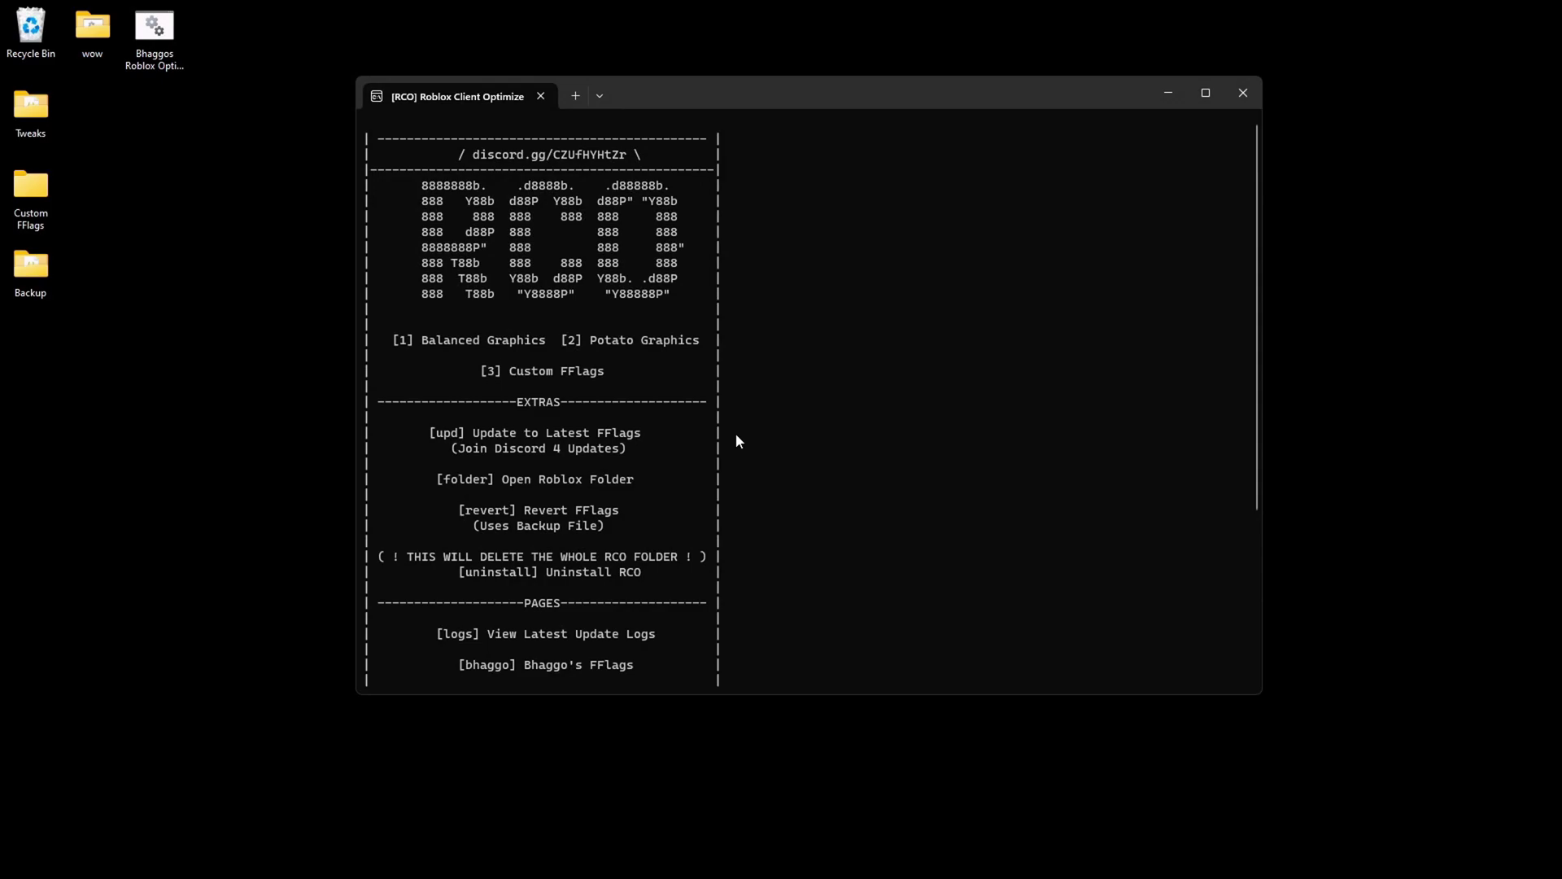
drag(795, 433, 291, 139)
drag(396, 139, 763, 437)
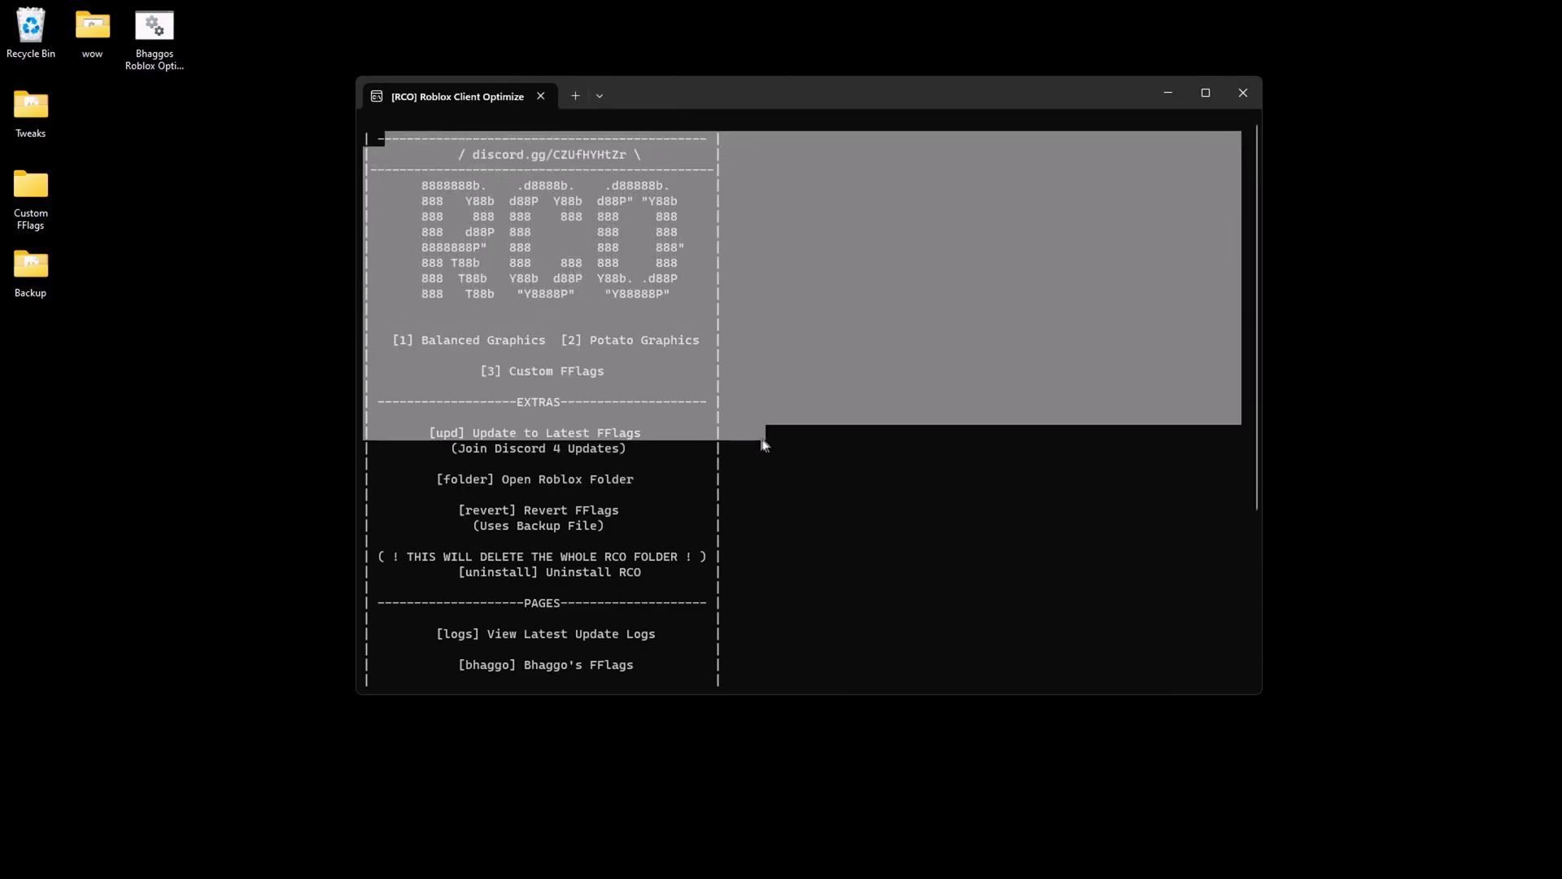
click(764, 437)
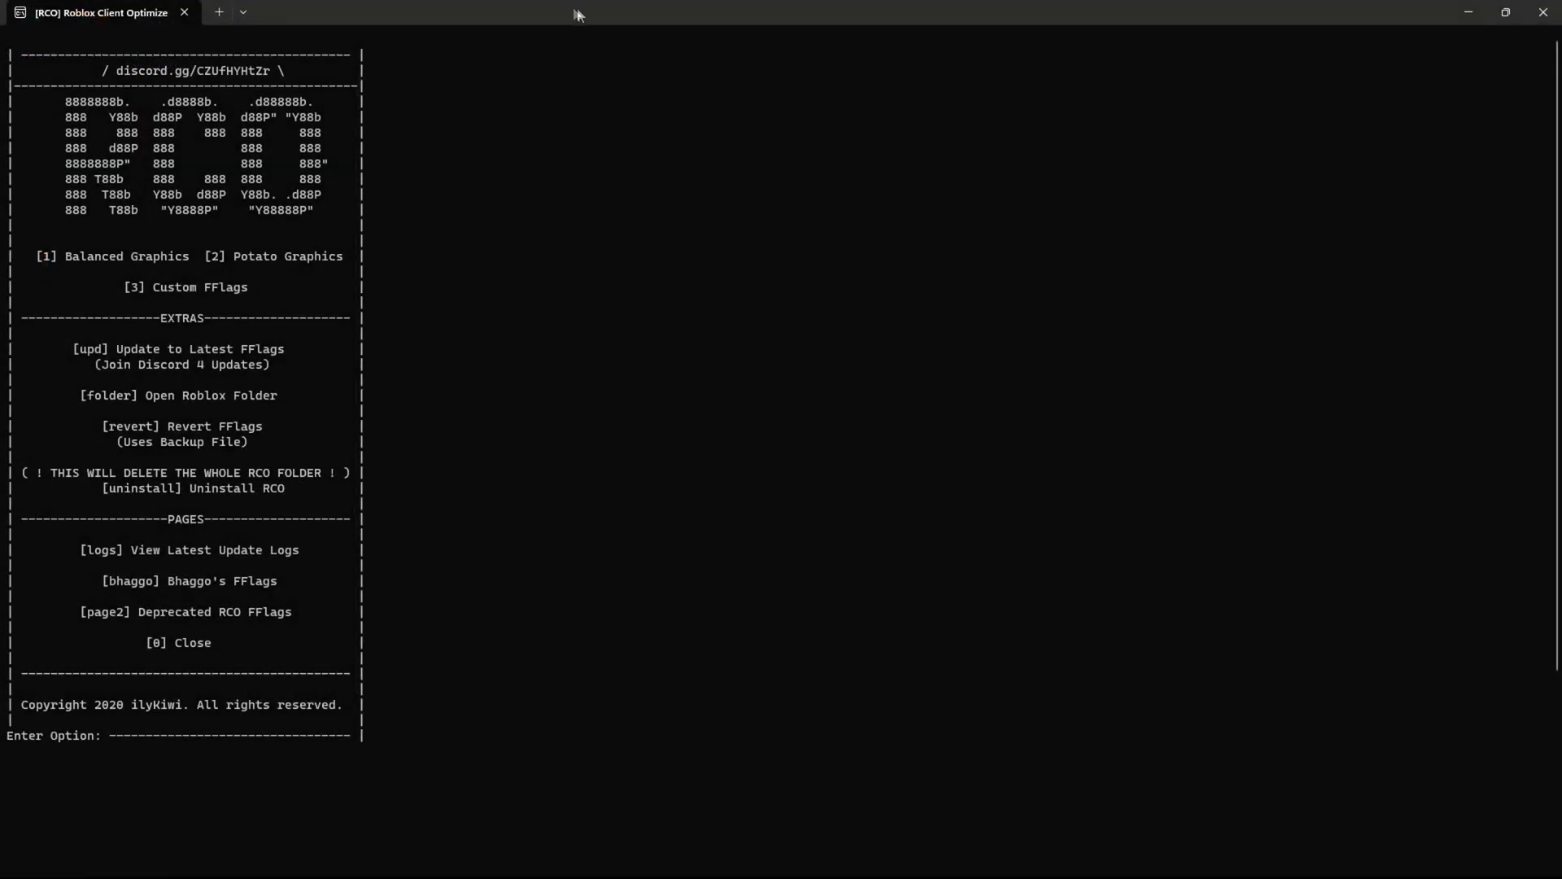
Highlight the entire RCO menu through the Enter Option line in the maximized window, and review it again in the restored window
drag(574, 9, 783, 34)
click(1184, 39)
drag(521, 765, 0, 53)
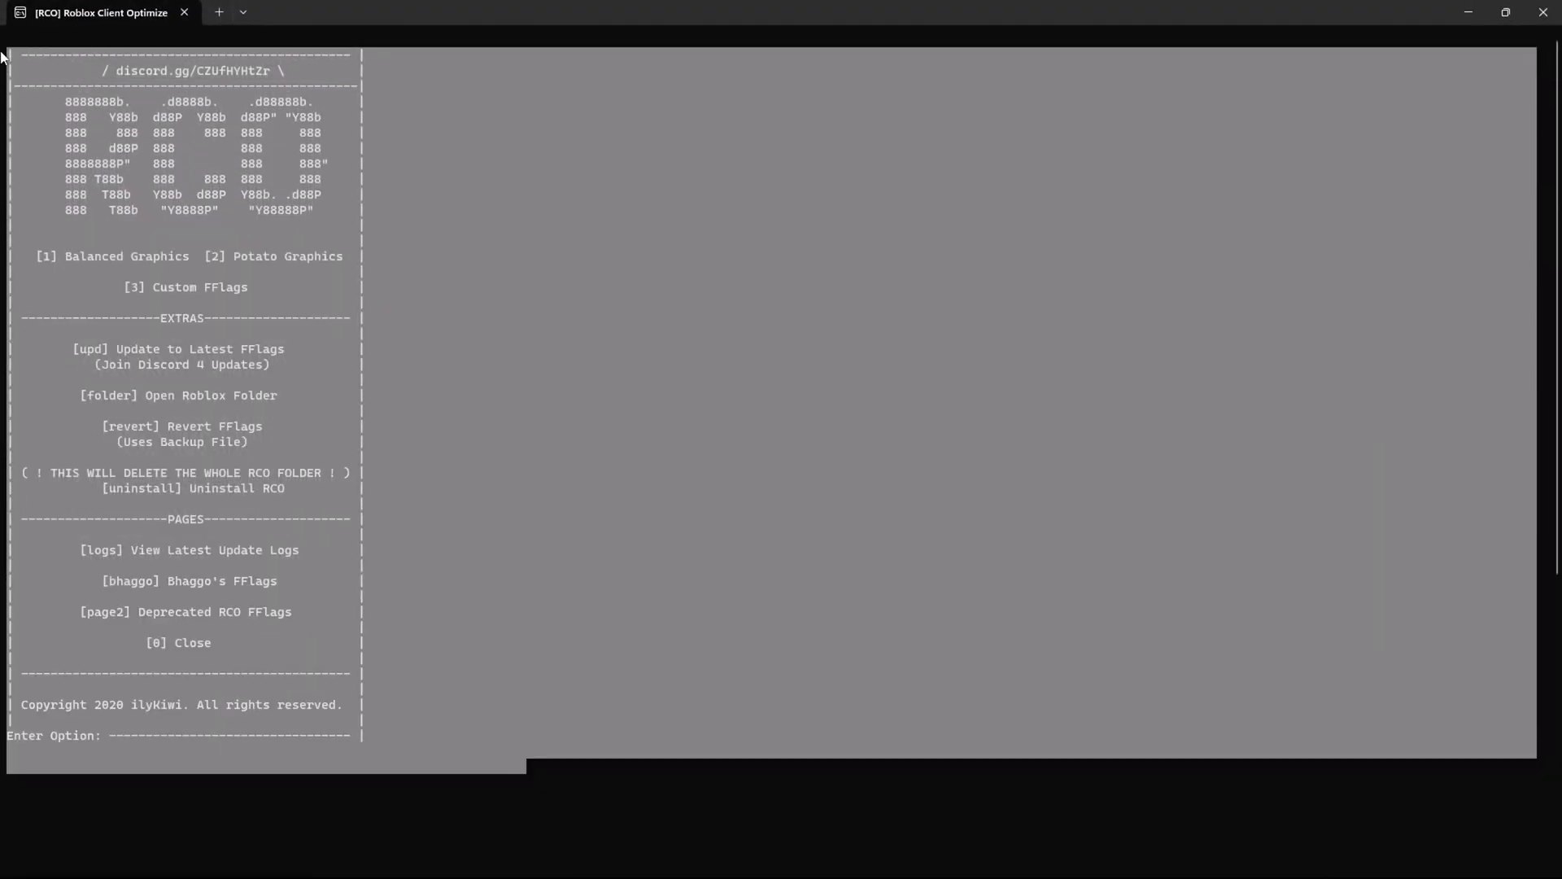
click(0, 52)
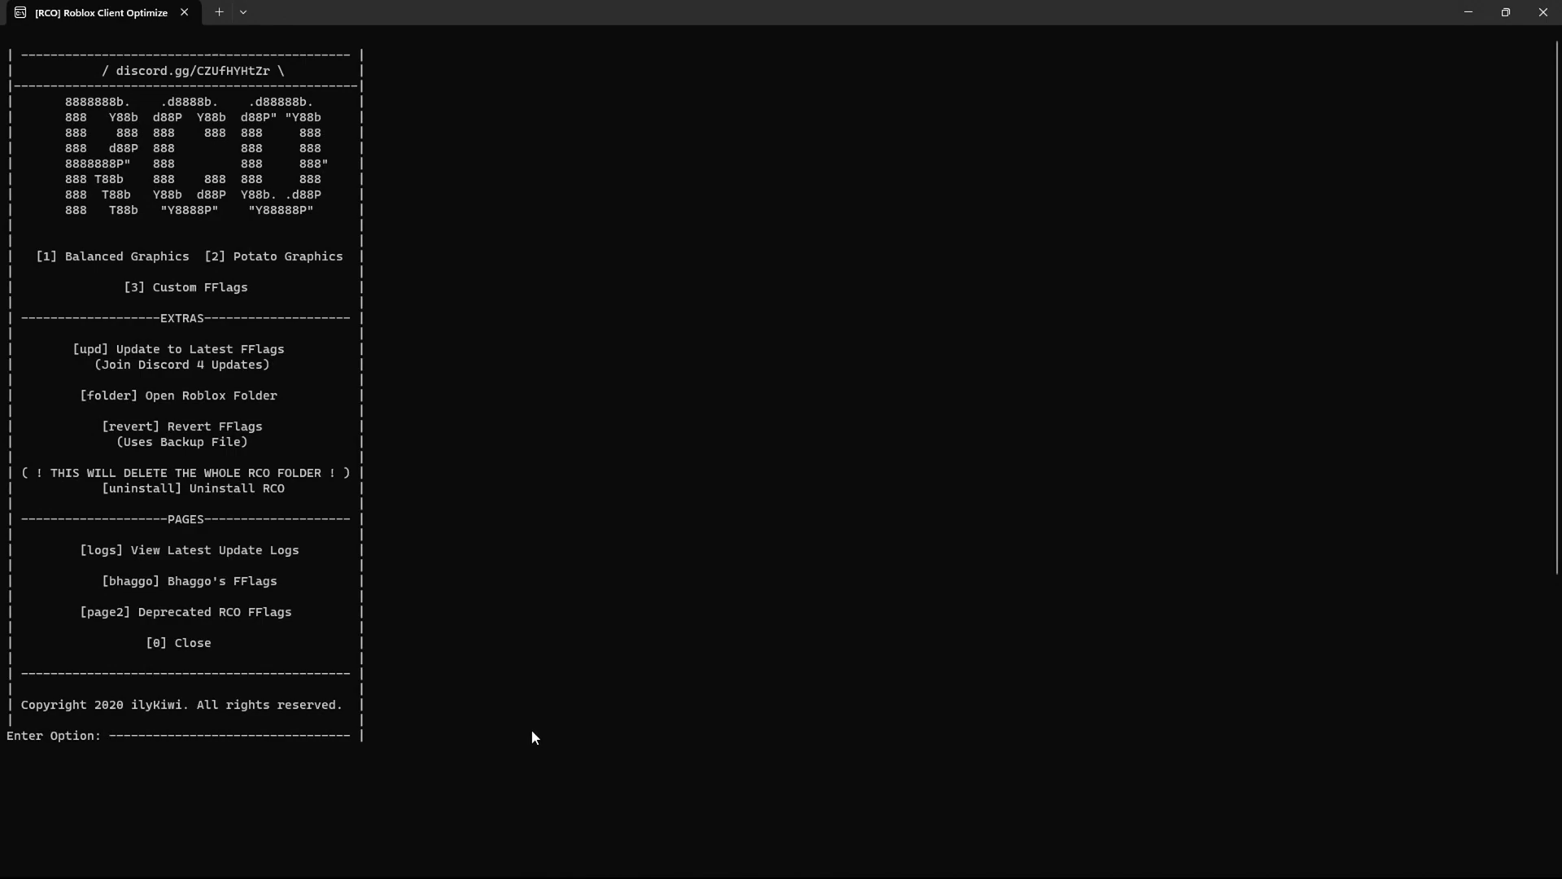
drag(537, 749, 17, 40)
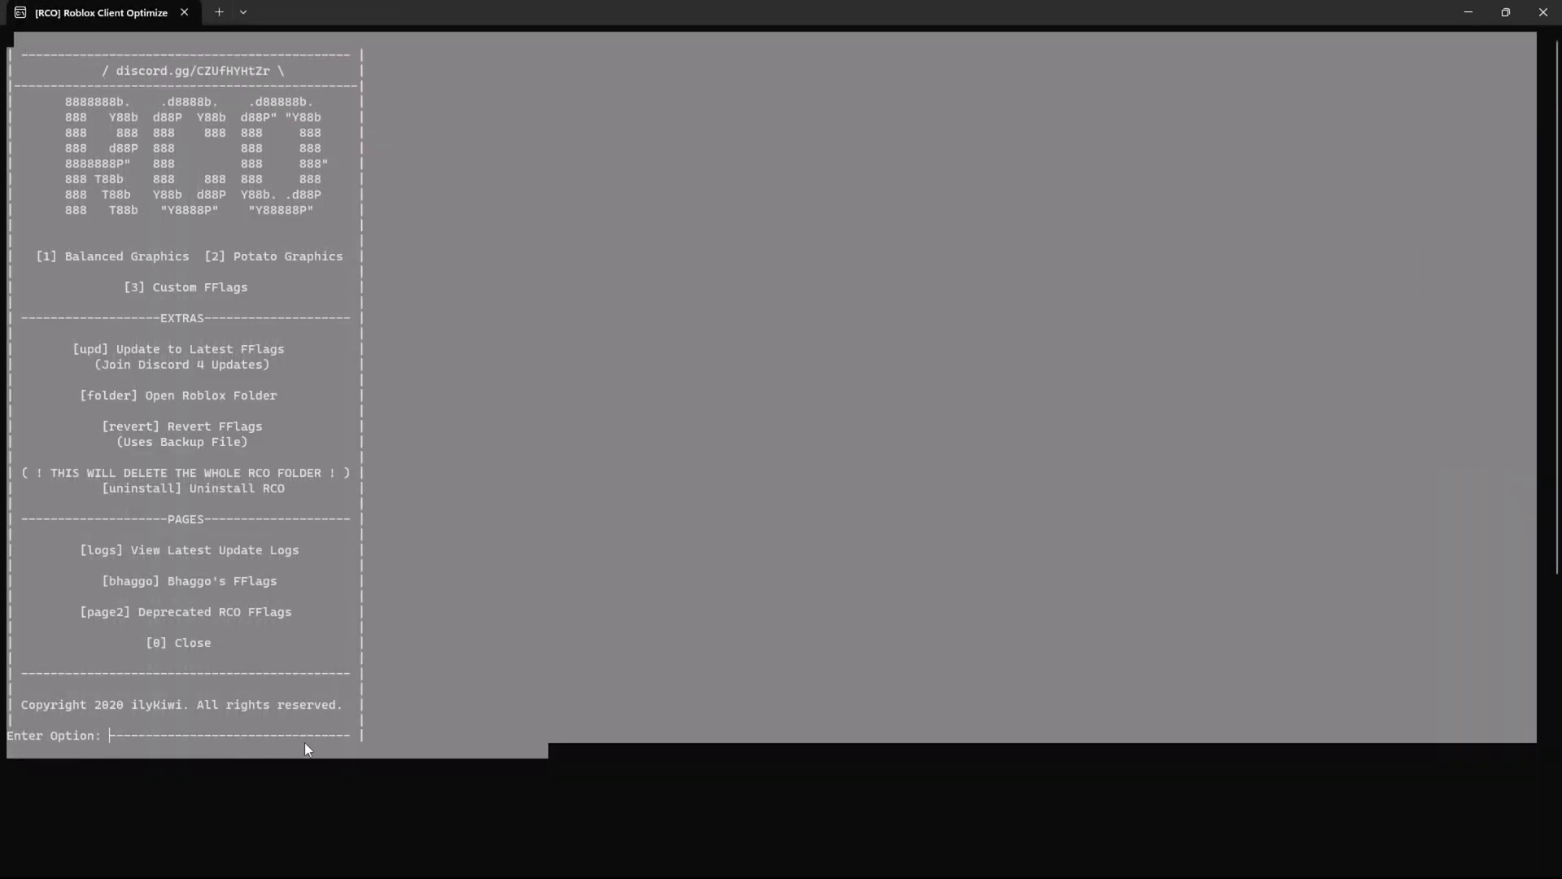
click(277, 734)
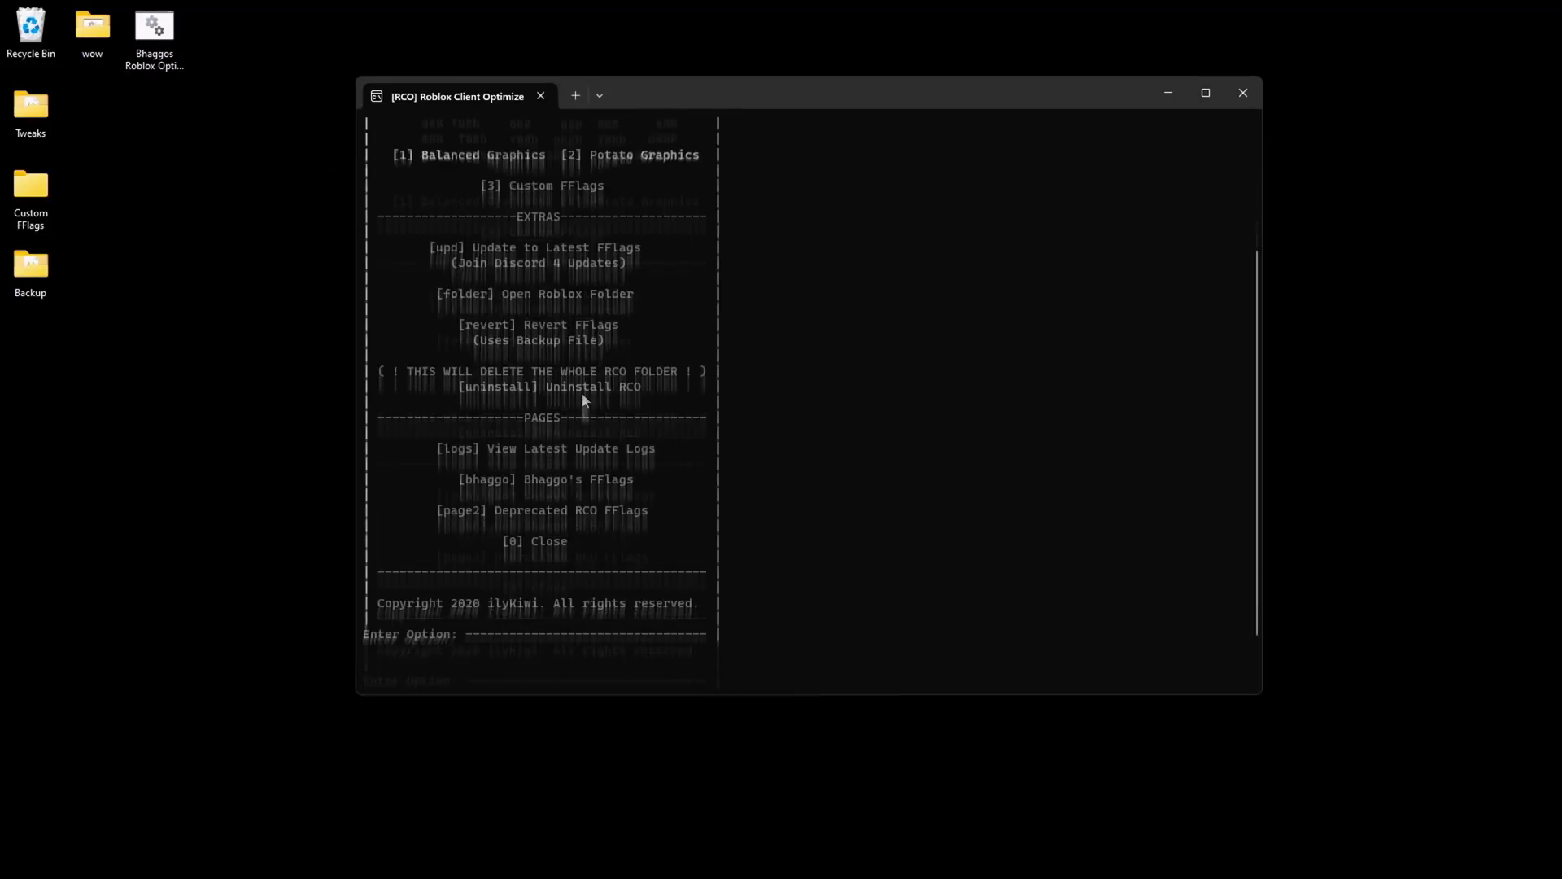
drag(720, 649, 275, 124)
click(589, 643)
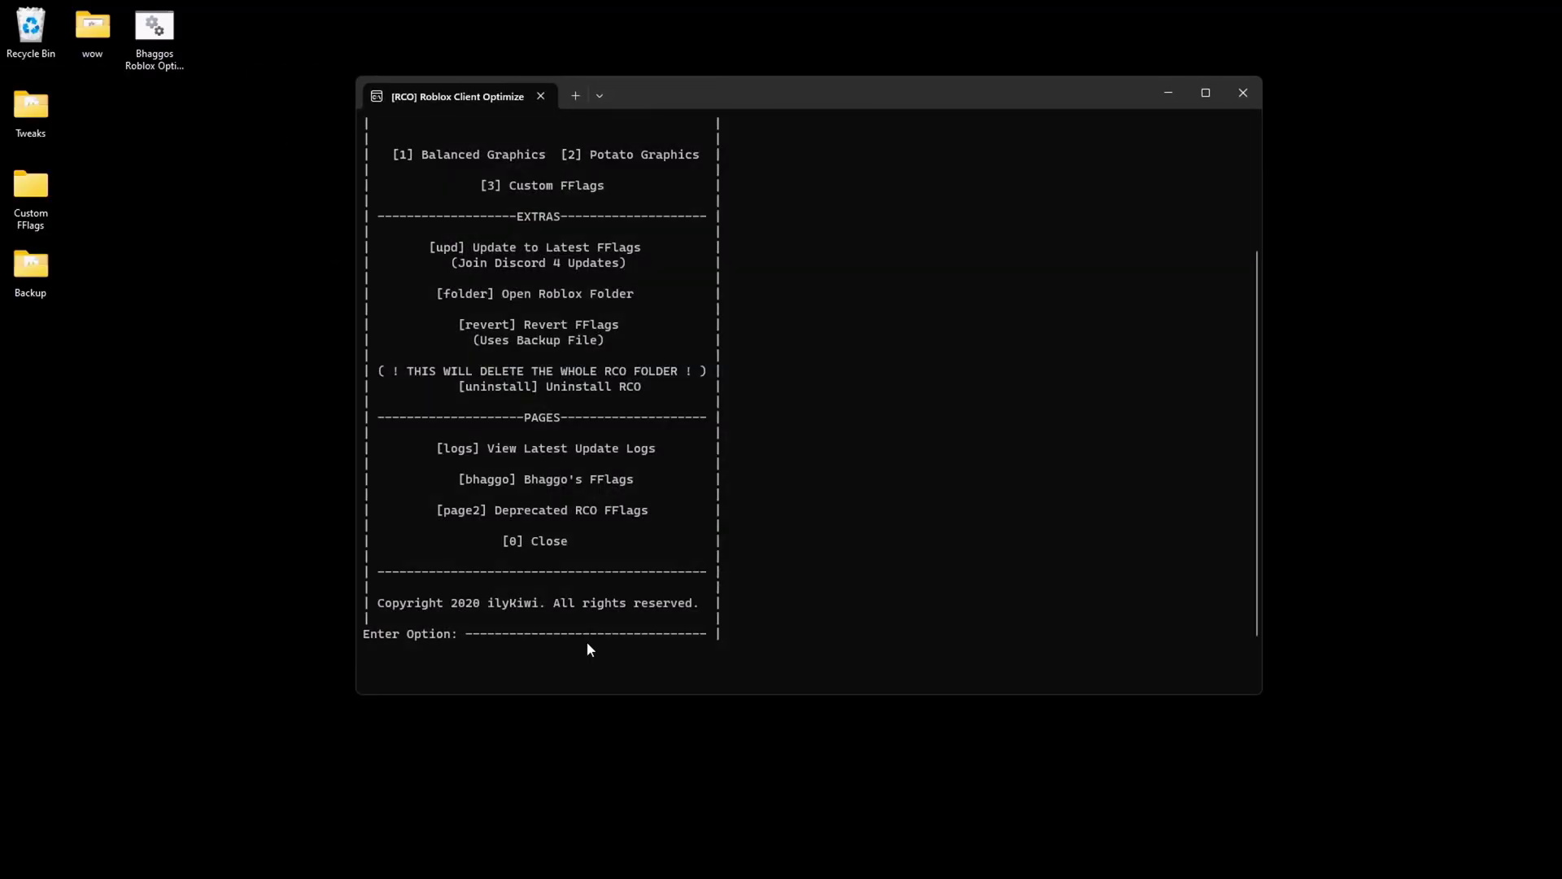